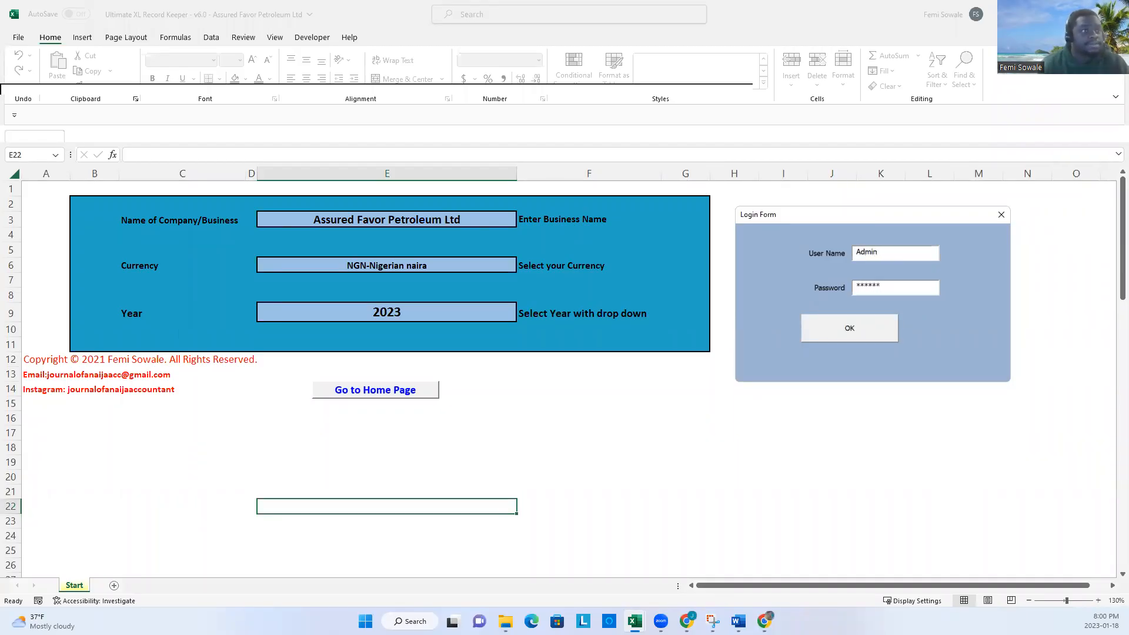
- Log in with the credentials already filled in and go through the home page to the products or services worksheet
{"action": "left_click", "coordinate": [841, 332]}
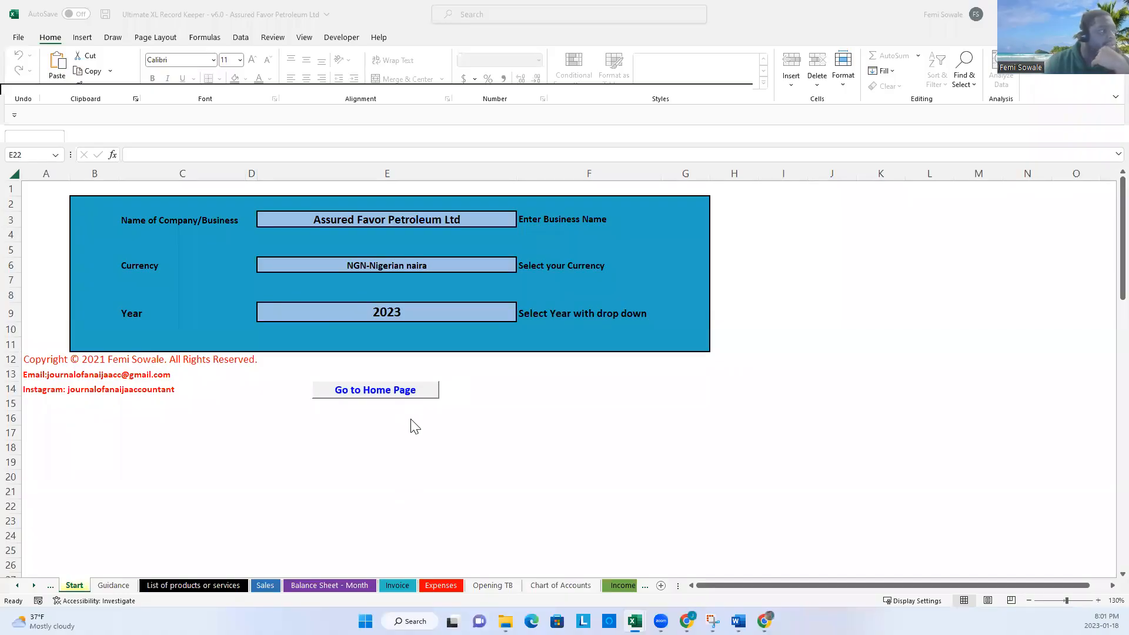
{"action": "left_click", "coordinate": [384, 393]}
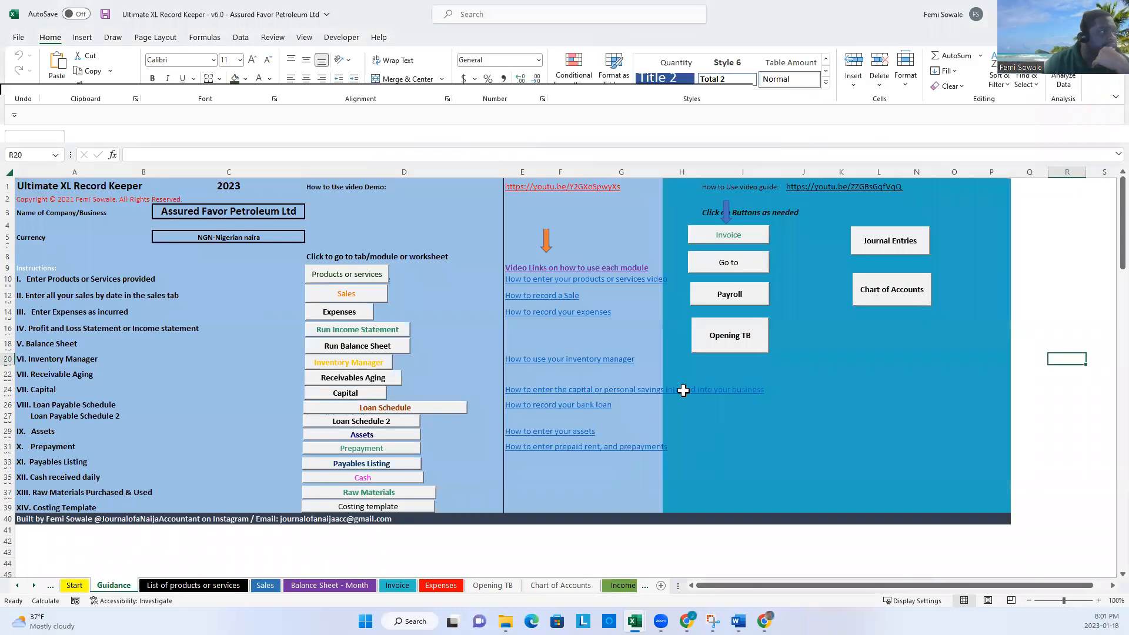
{"action": "left_click", "coordinate": [366, 282]}
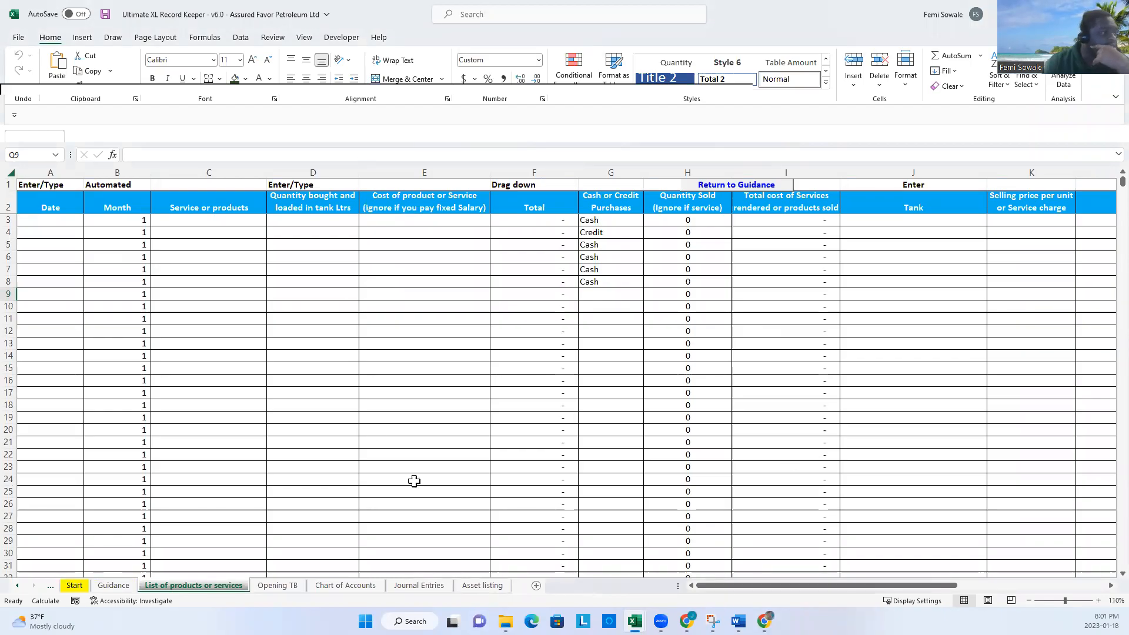
- Examine the list of services or products and the Tanks list beyond the main purchase table
{"action": "left_click_drag", "start_coordinate": [855, 585], "coordinate": [1091, 597]}
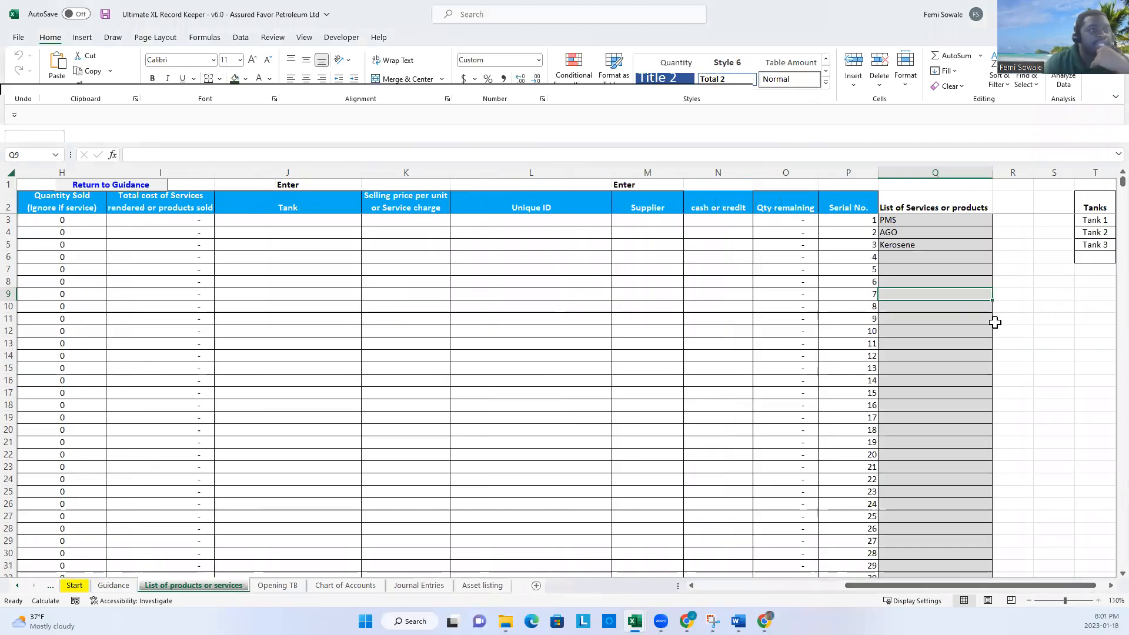
{"action": "left_click", "coordinate": [926, 220]}
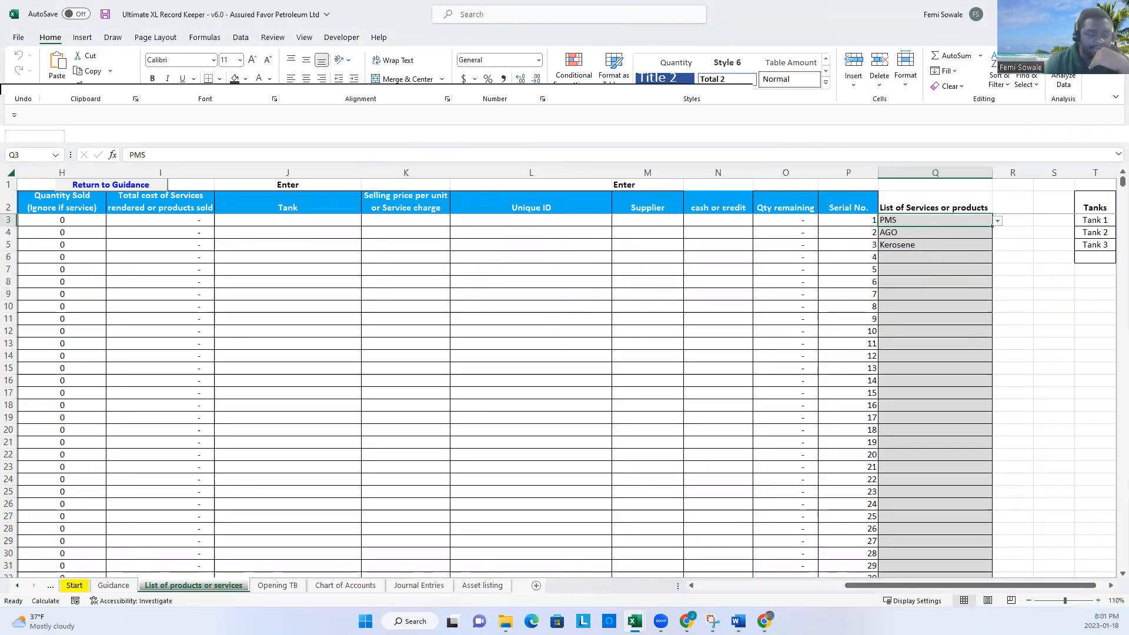
{"action": "scroll", "coordinate": [1102, 589], "scroll_direction": "right", "scroll_amount": 3}
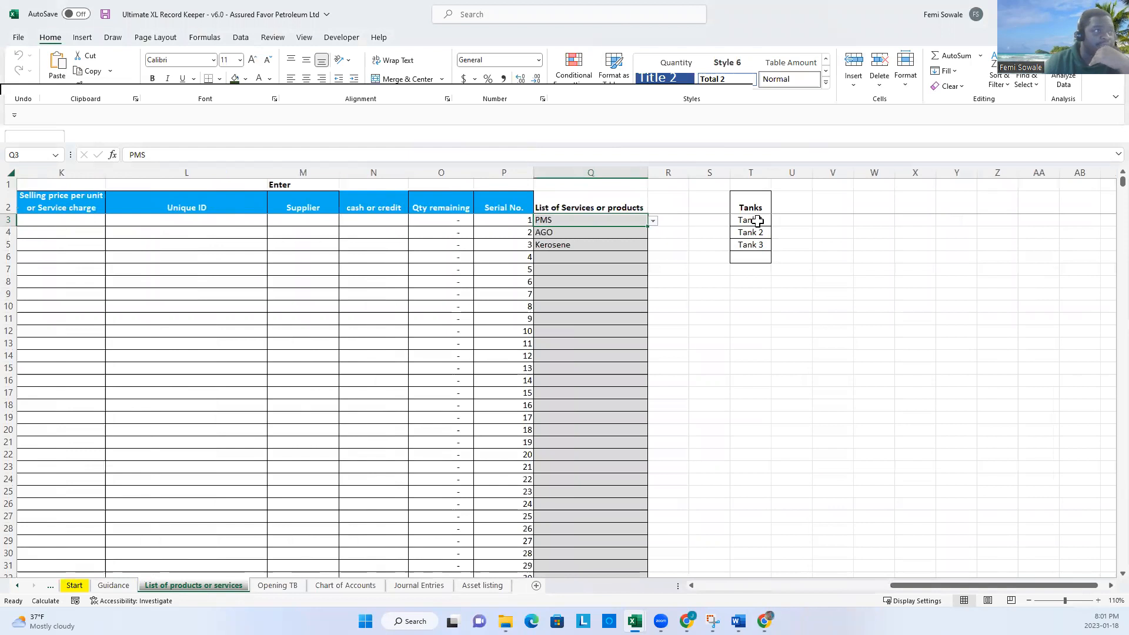
{"action": "left_click", "coordinate": [757, 221]}
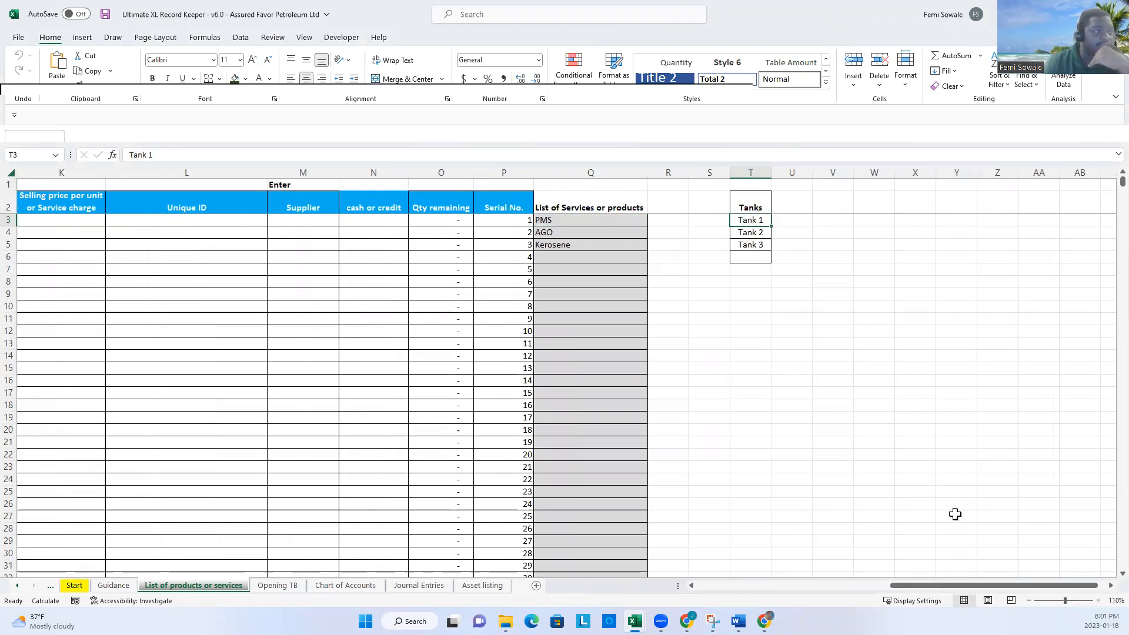
{"action": "left_click", "coordinate": [753, 256]}
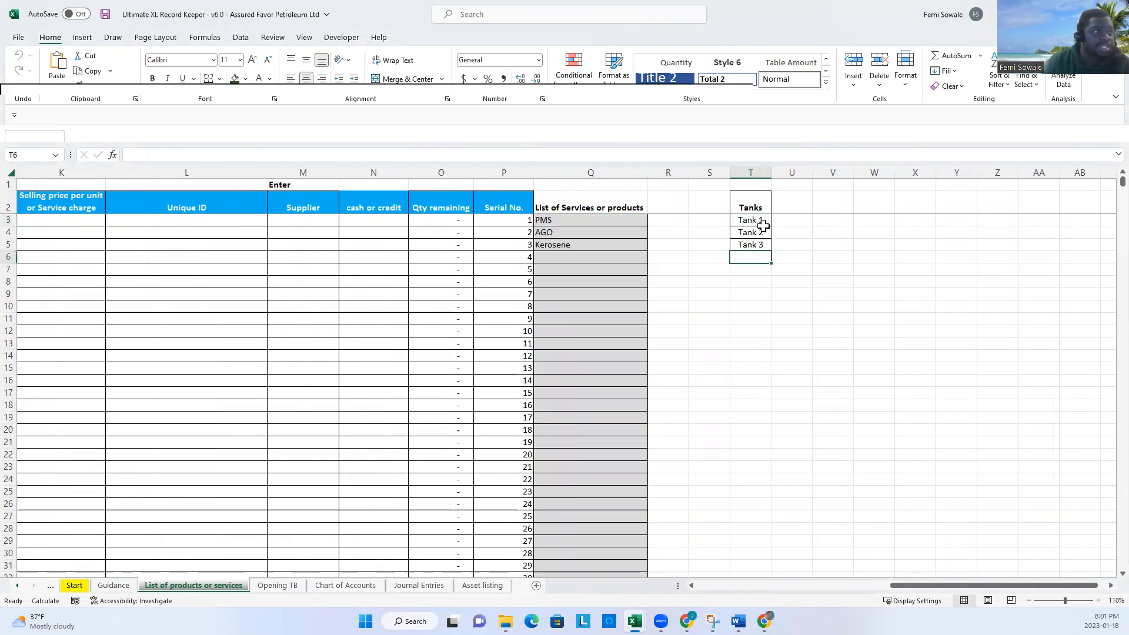
- Enter January 1 as the date in row 3 of the purchase table
{"action": "left_click_drag", "start_coordinate": [996, 583], "coordinate": [733, 569]}
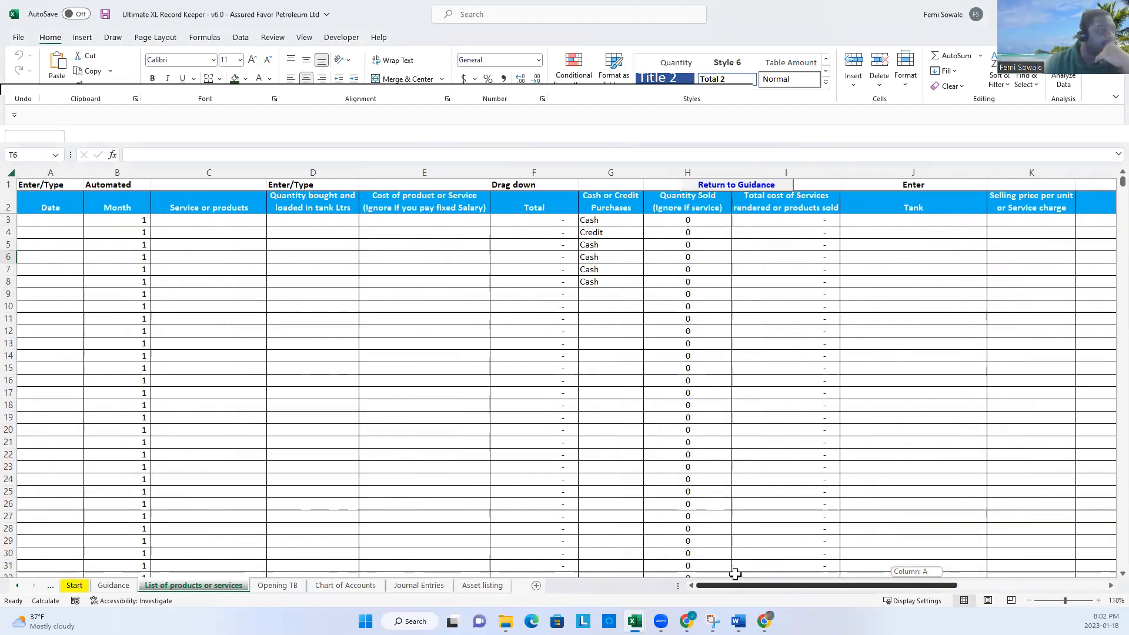
{"action": "left_click", "coordinate": [64, 221]}
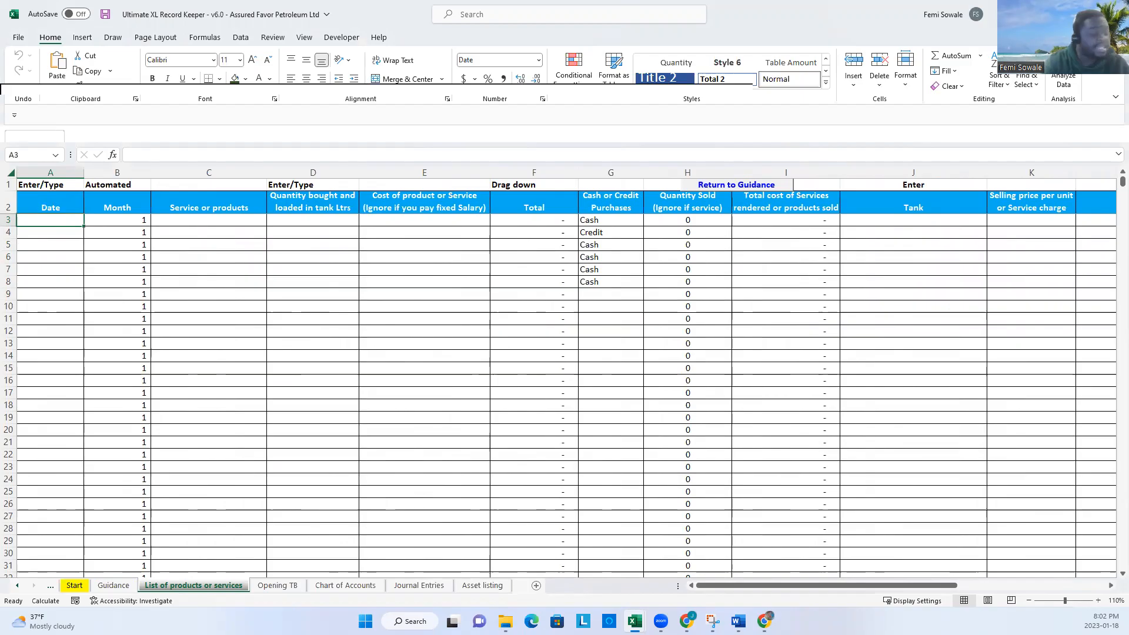
{"action": "type", "text": "January"}
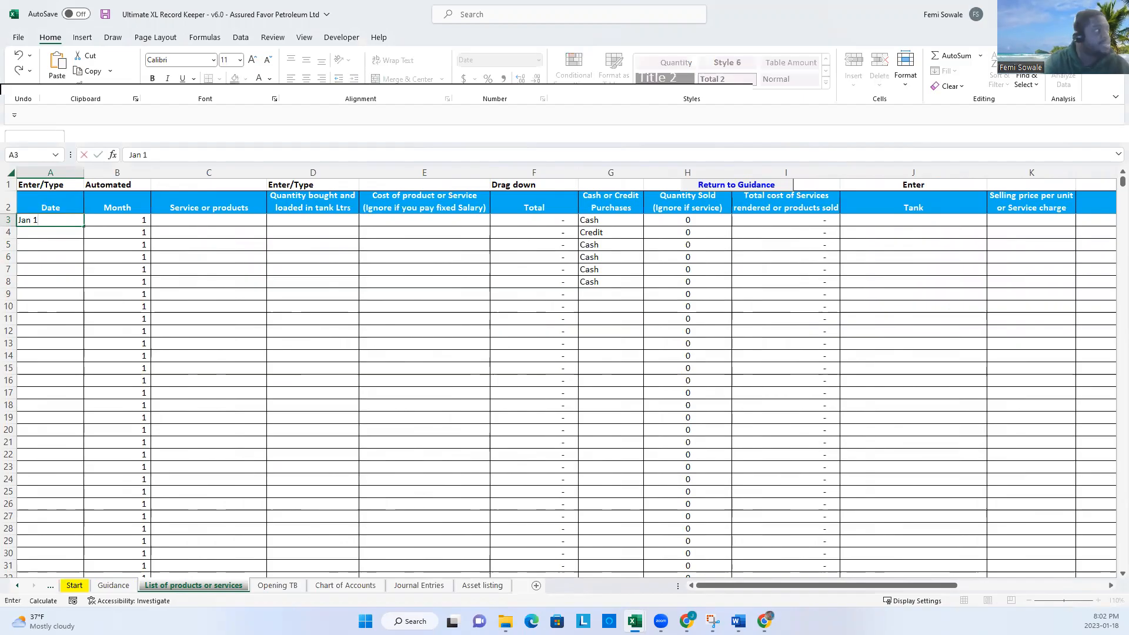
{"action": "type", "text": " 1"}
{"action": "key", "text": "Return"}
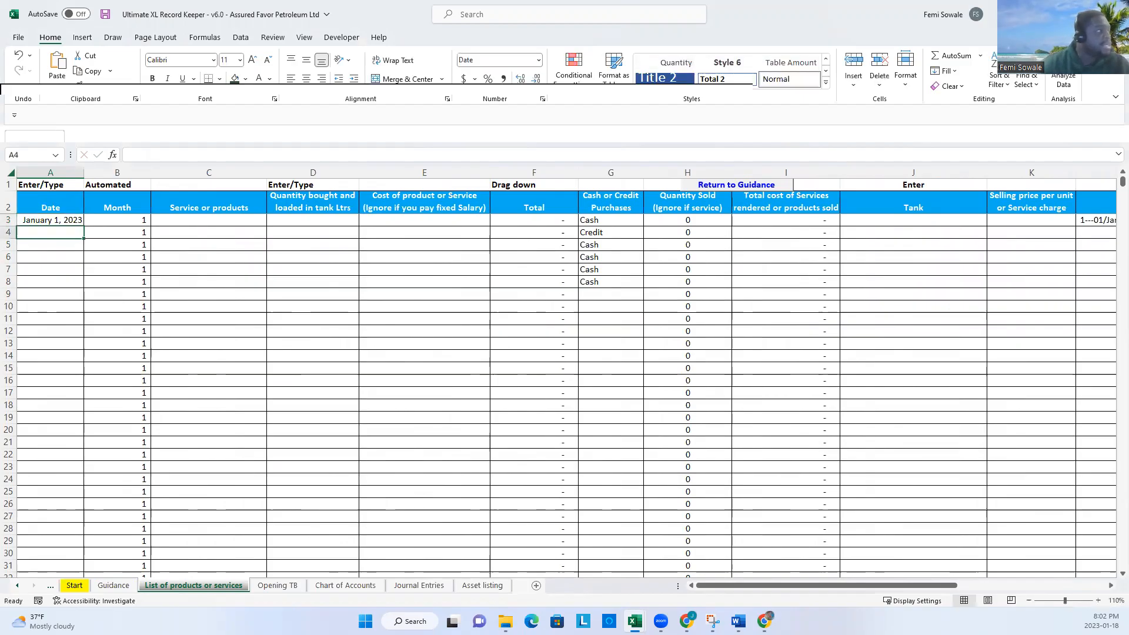
- Choose PMS as the service or product for the January 1 entry
{"action": "left_click", "coordinate": [211, 222]}
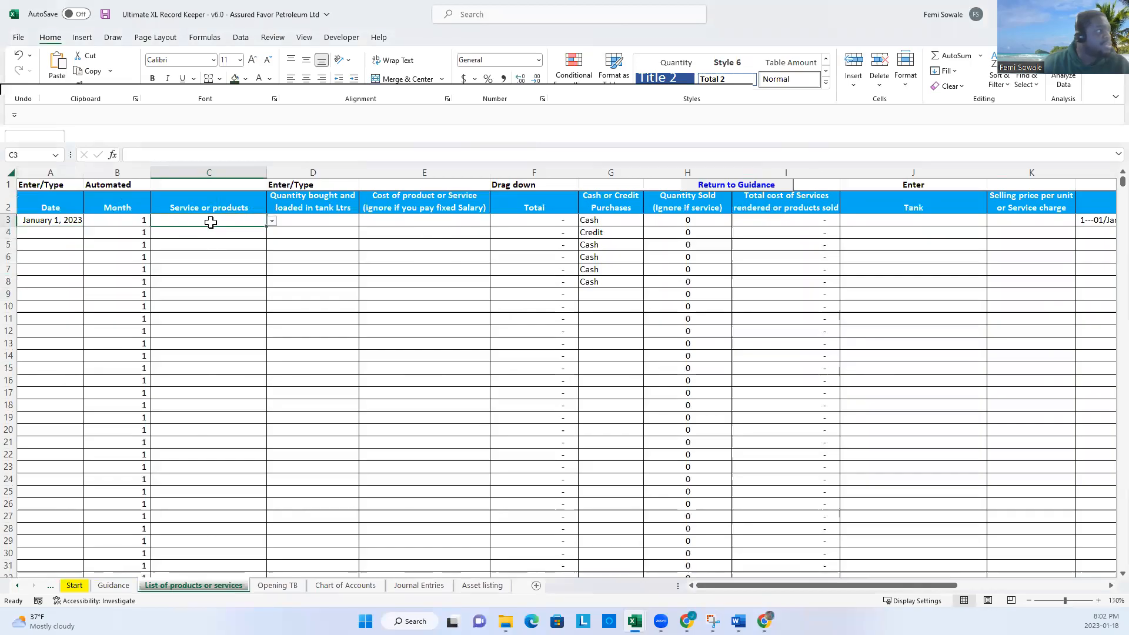
{"action": "left_click", "coordinate": [272, 221]}
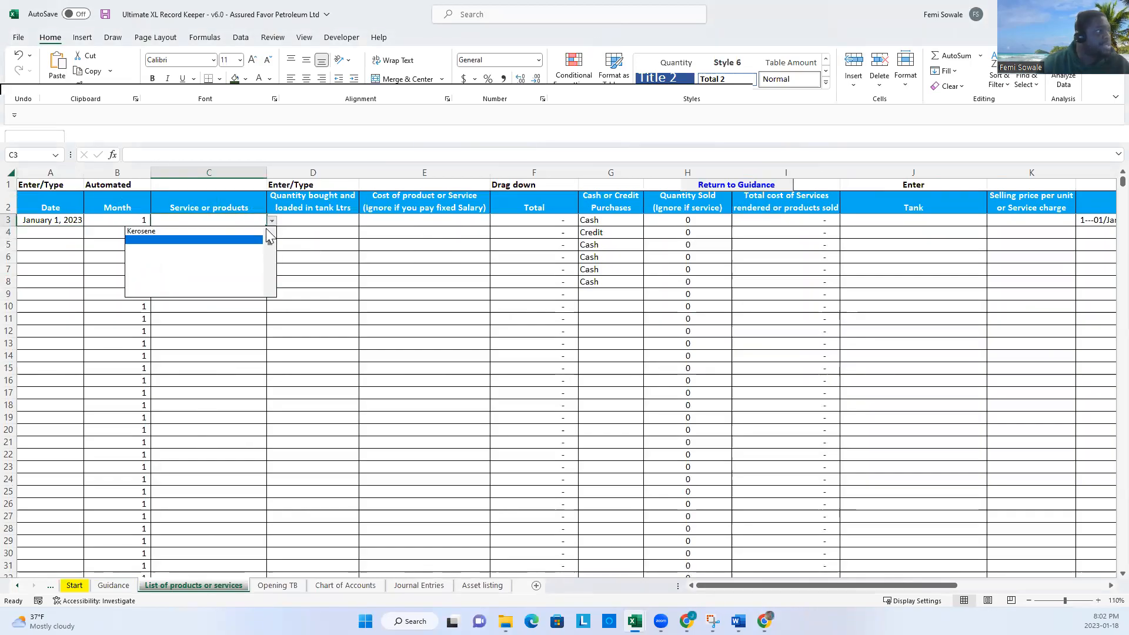
{"action": "left_click_drag", "start_coordinate": [270, 246], "coordinate": [271, 236]}
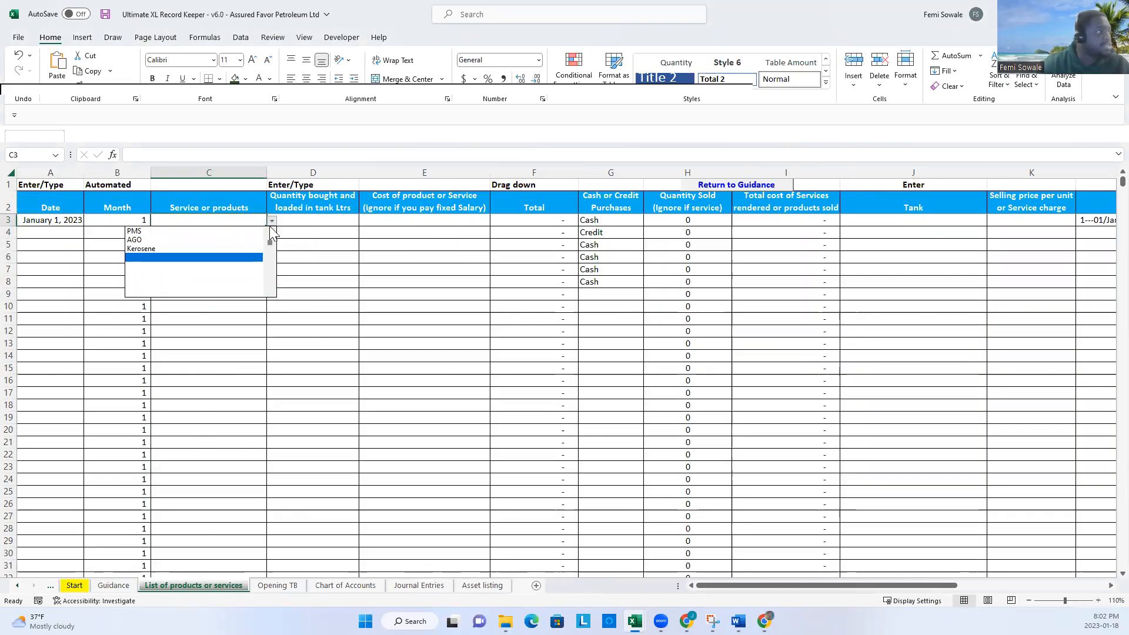
{"action": "left_click", "coordinate": [203, 231]}
- Enter 33000 litres as the quantity bought and 250 as the product cost for the PMS purchase
{"action": "left_click", "coordinate": [294, 222]}
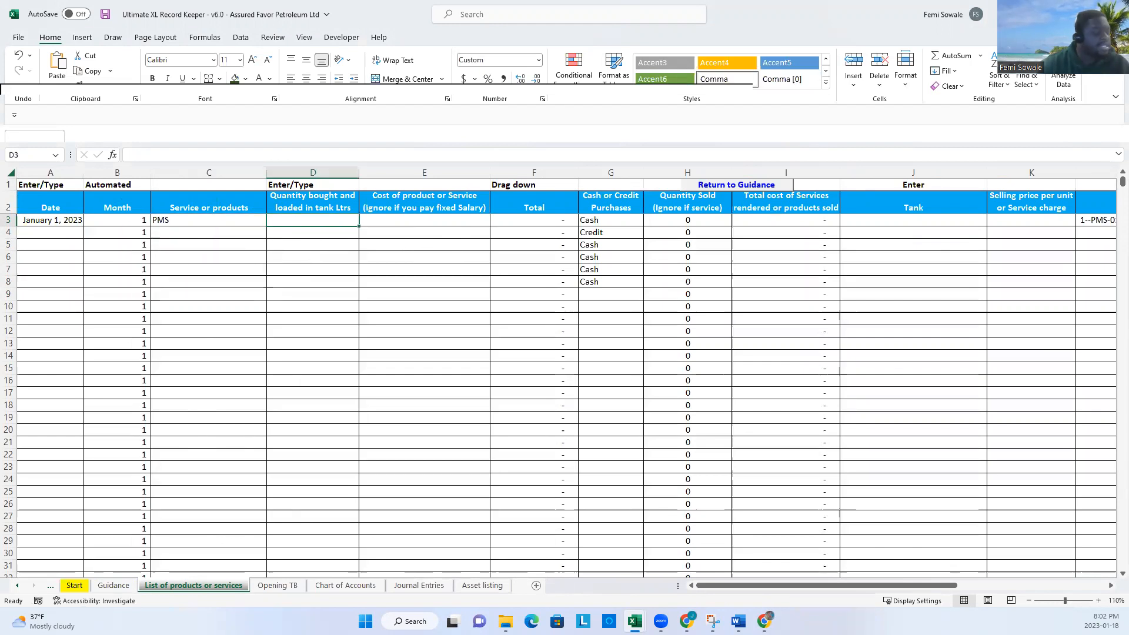
{"action": "type", "text": "33000"}
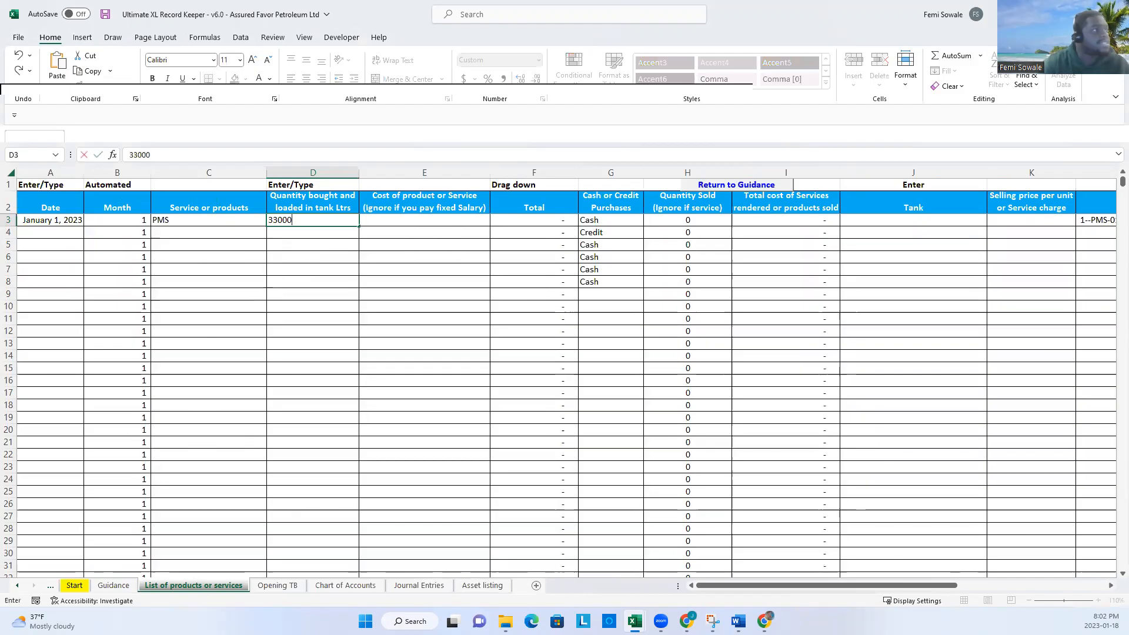
{"action": "key", "text": "Return"}
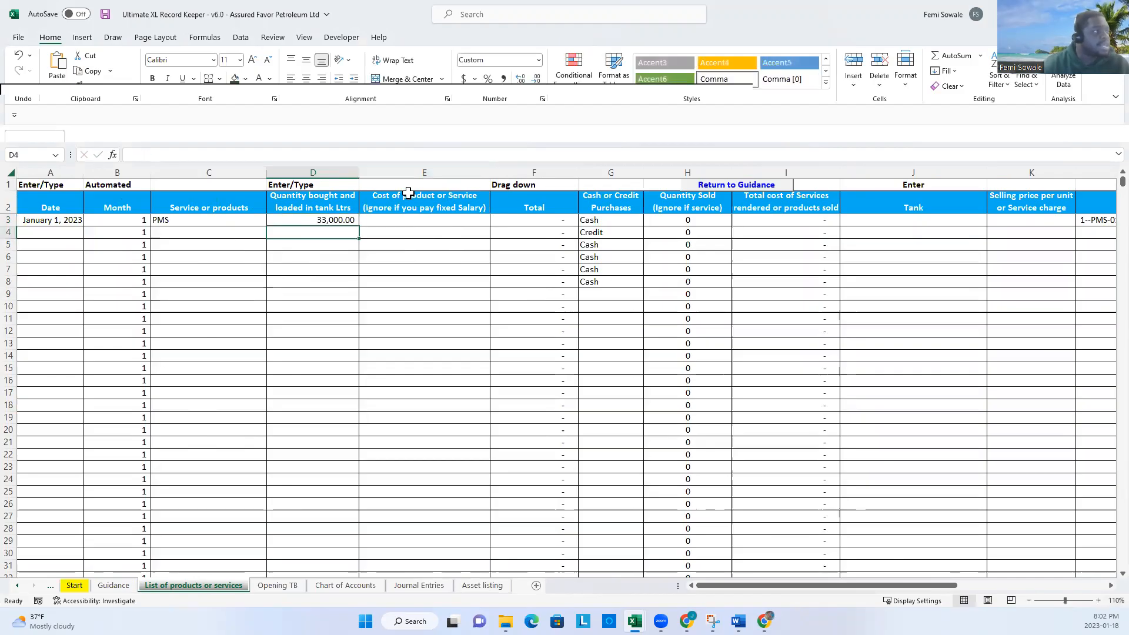
{"action": "left_click", "coordinate": [391, 222]}
{"action": "type", "text": "250"}
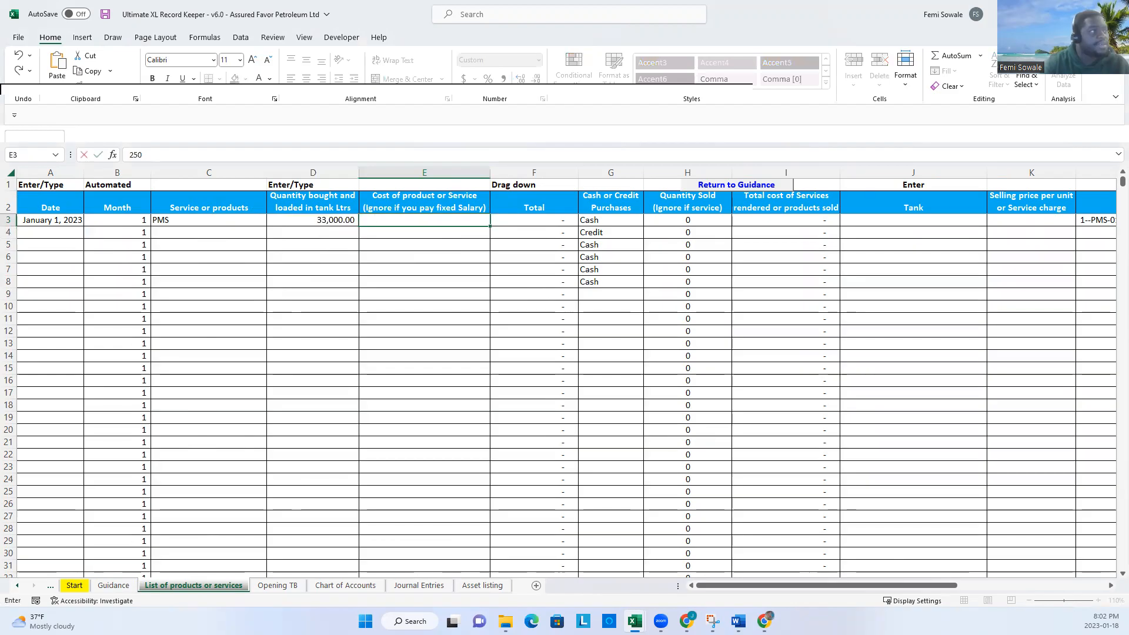
{"action": "key", "text": "Return"}
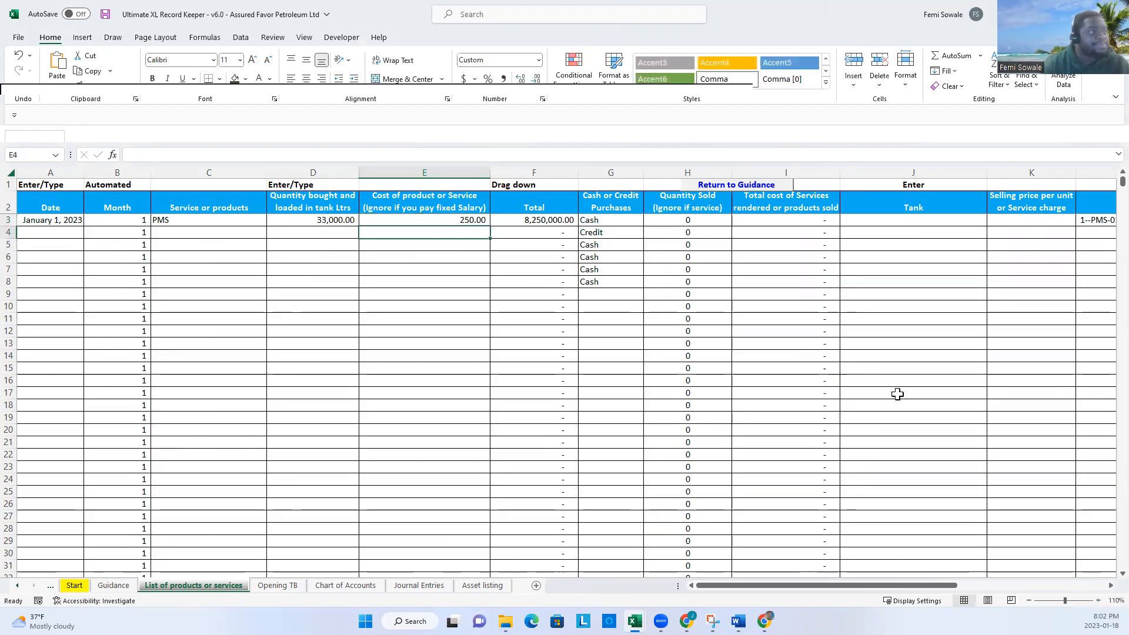
- Check the cash or credit choices offered for the purchases in rows 3 and 4
{"action": "left_click", "coordinate": [606, 223]}
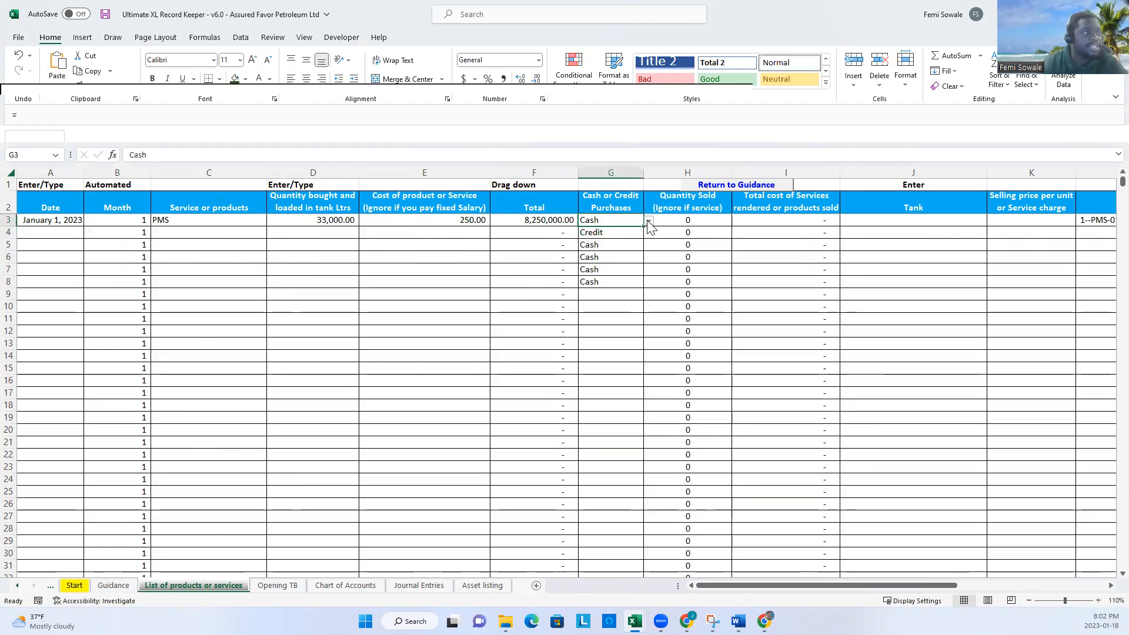
{"action": "left_click", "coordinate": [648, 221]}
{"action": "left_click", "coordinate": [644, 274]}
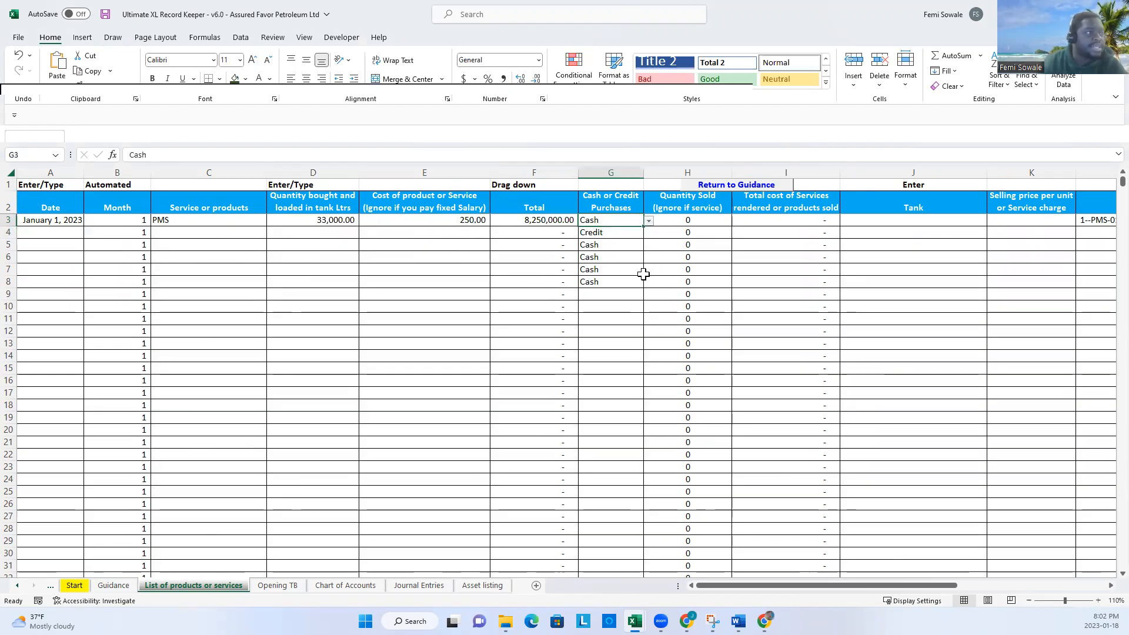
{"action": "left_click", "coordinate": [629, 233]}
{"action": "left_click", "coordinate": [648, 234]}
{"action": "left_click", "coordinate": [707, 243]}
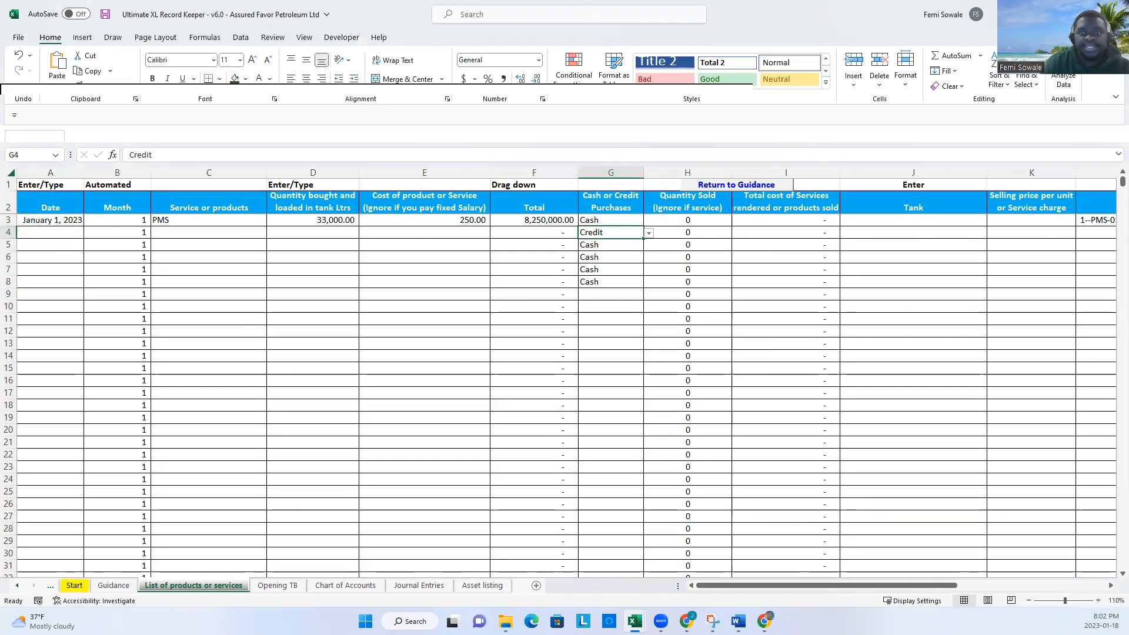
- Choose Cash as the purchase type for the PMS entry in row 3
{"action": "left_click", "coordinate": [611, 220]}
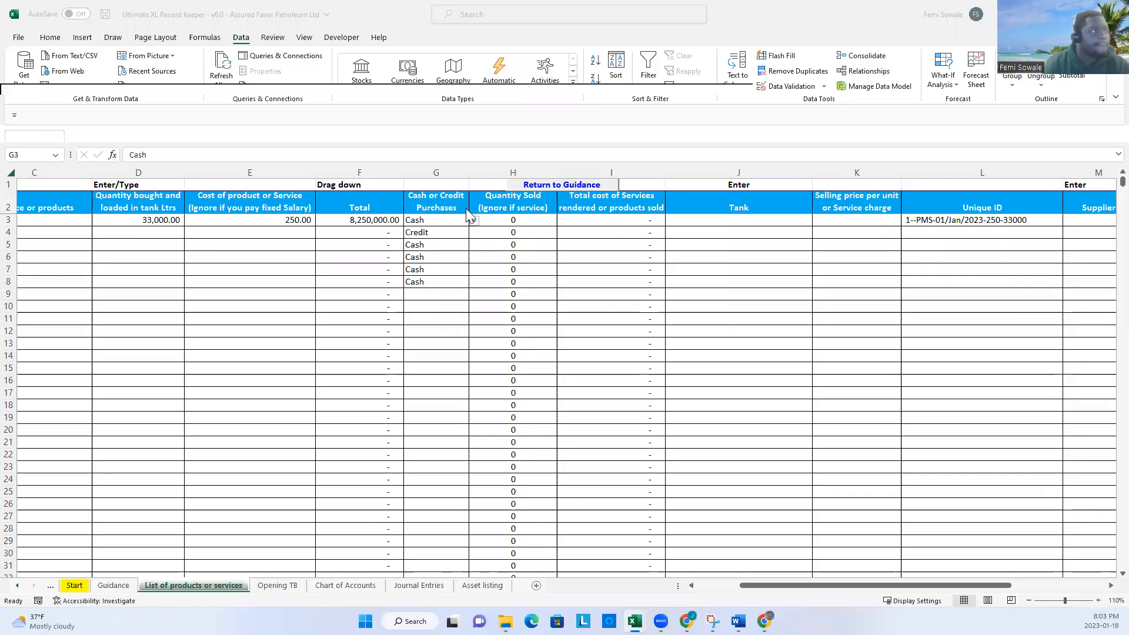
{"action": "left_click", "coordinate": [471, 221]}
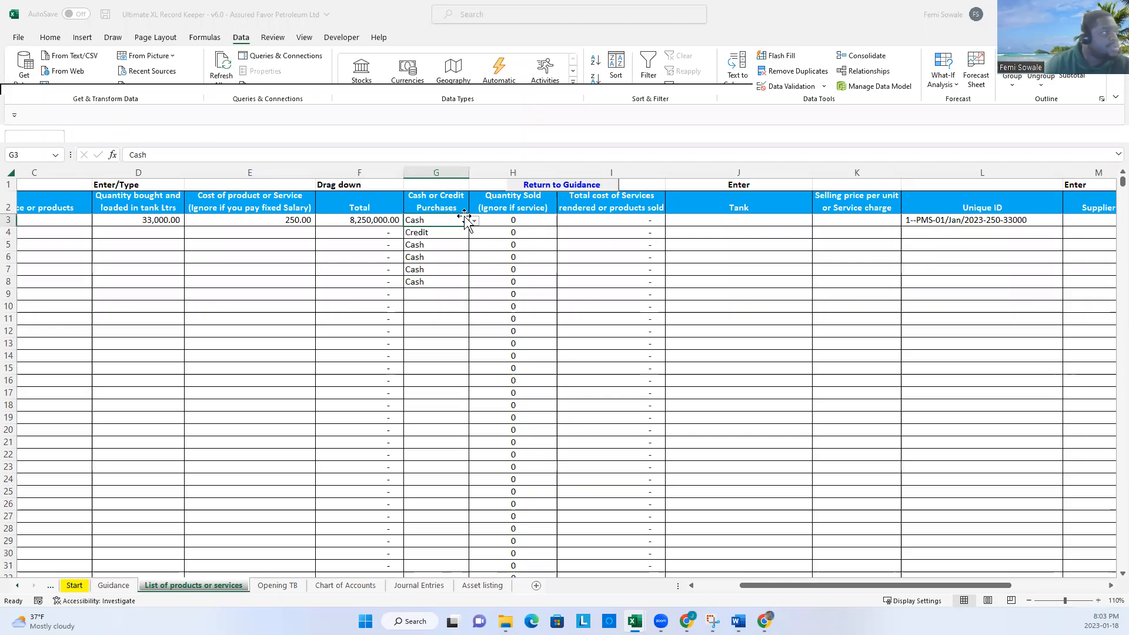
{"action": "left_click", "coordinate": [474, 220]}
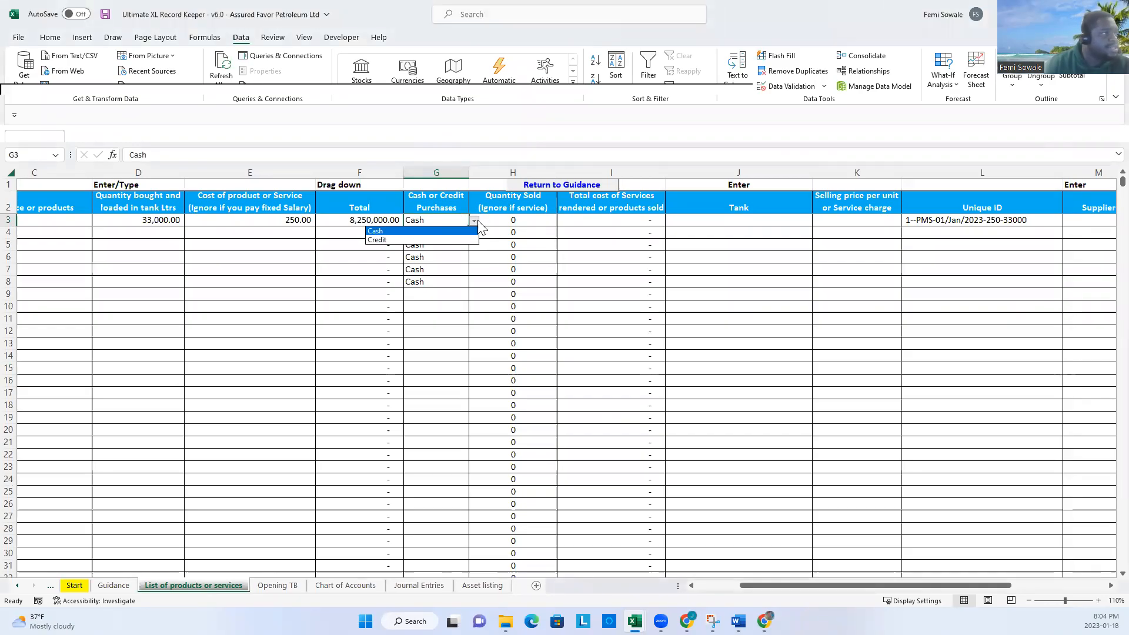
{"action": "left_click", "coordinate": [454, 231]}
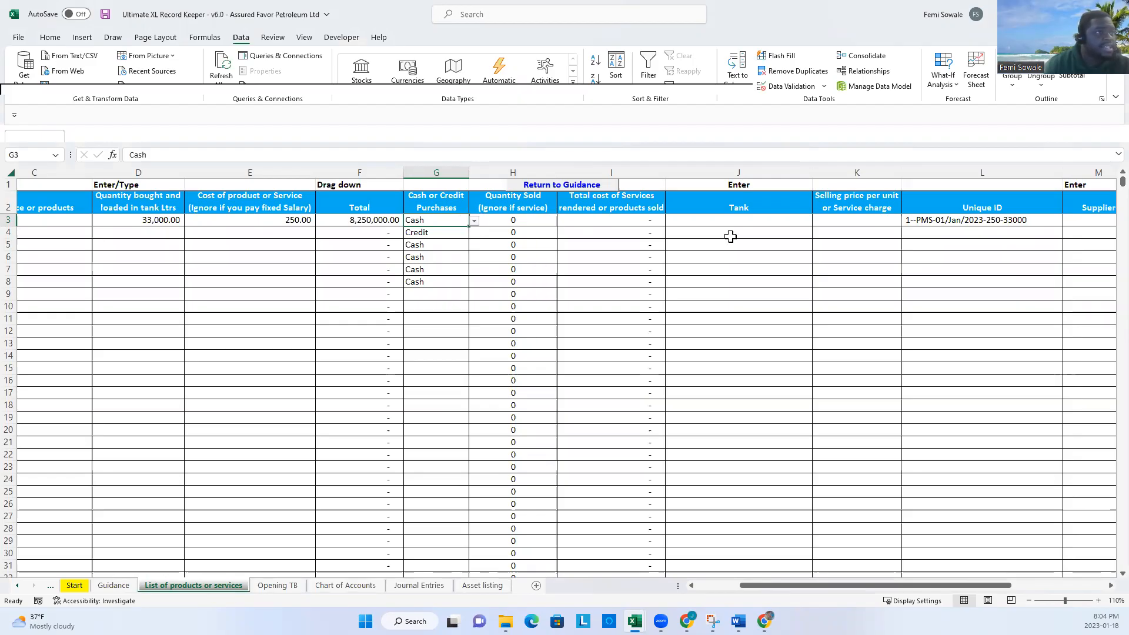
- Assign the PMS purchase in row 3 to Tank 1
{"action": "left_click", "coordinate": [787, 223]}
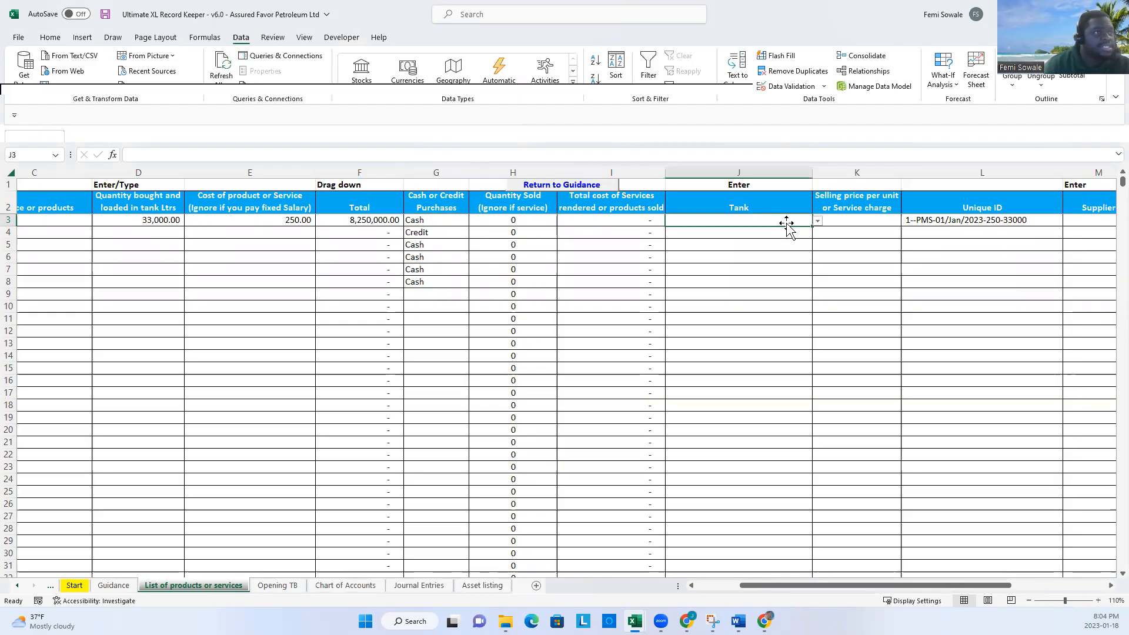
{"action": "left_click", "coordinate": [818, 221]}
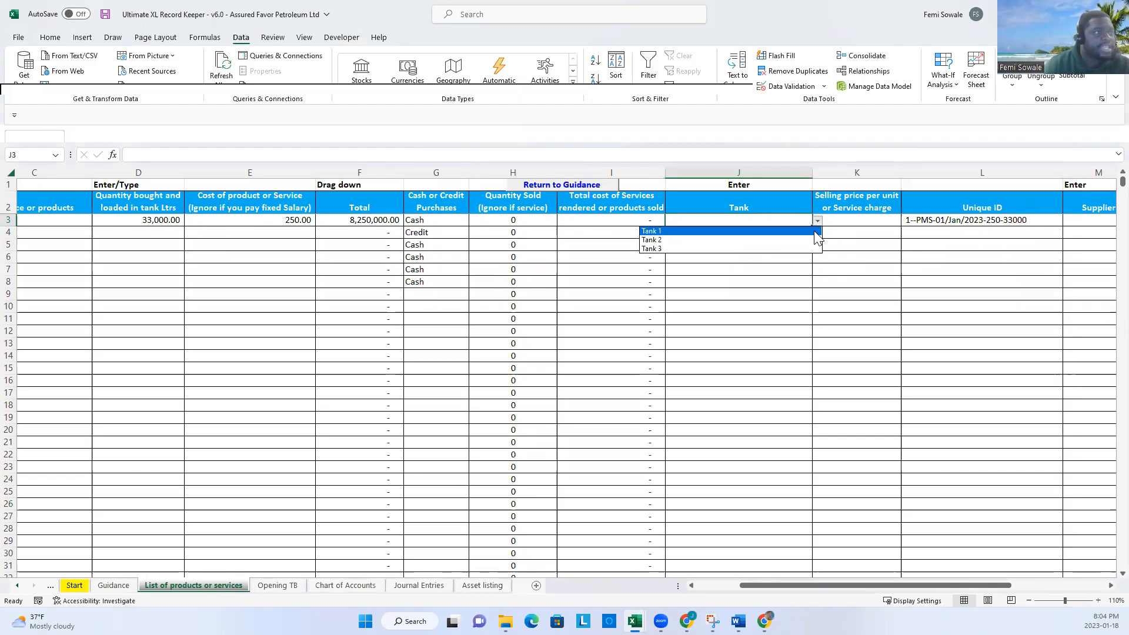
{"action": "left_click", "coordinate": [815, 231]}
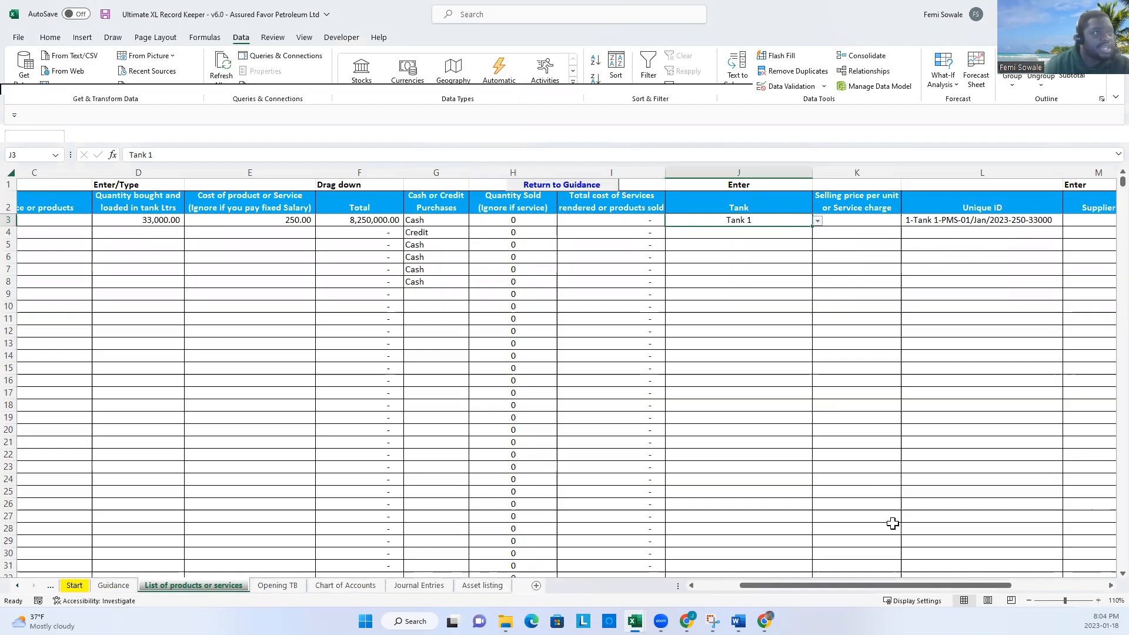
- Widen the selling price column slightly and enter 300 as the PMS selling price per unit in row 3
{"action": "left_click_drag", "start_coordinate": [883, 585], "coordinate": [898, 585]}
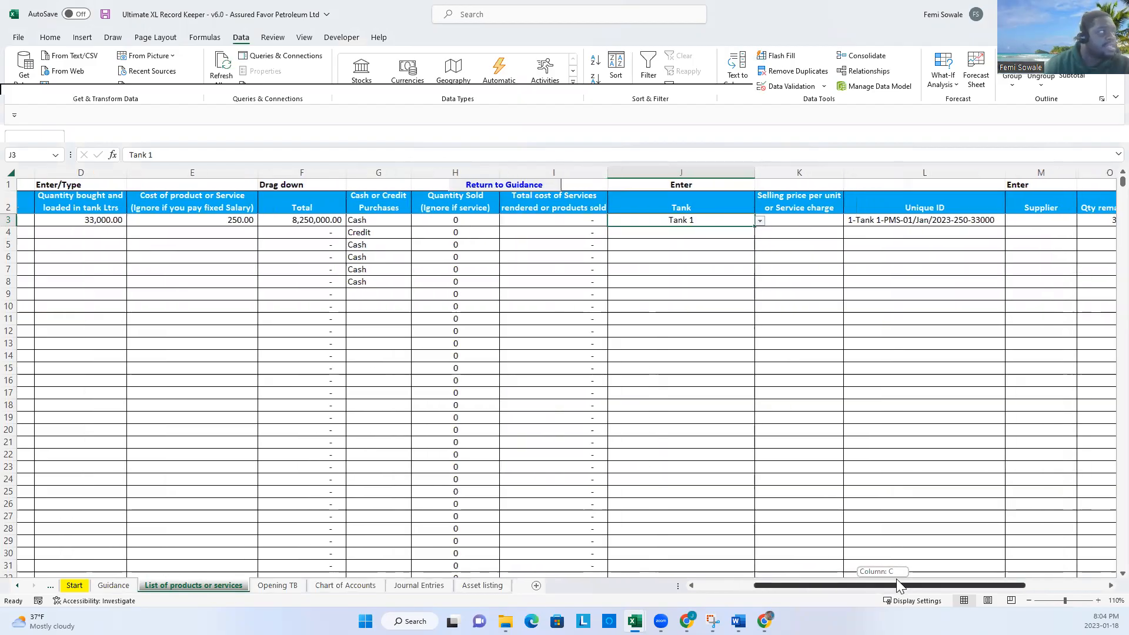
{"action": "left_click", "coordinate": [815, 219]}
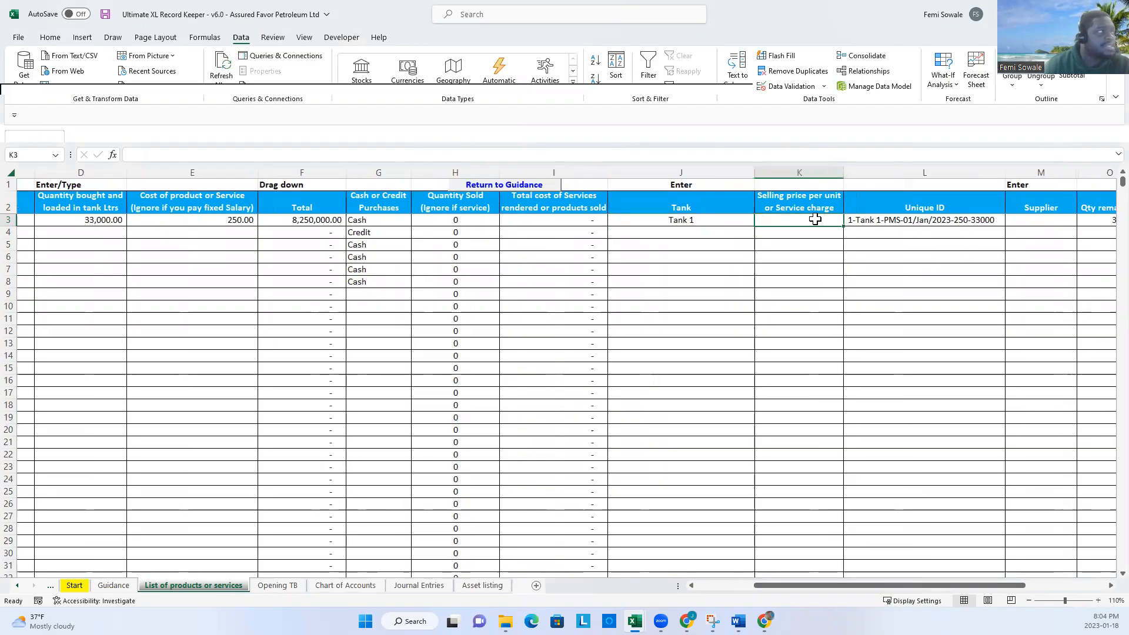
{"action": "left_click_drag", "start_coordinate": [844, 172], "coordinate": [852, 172]}
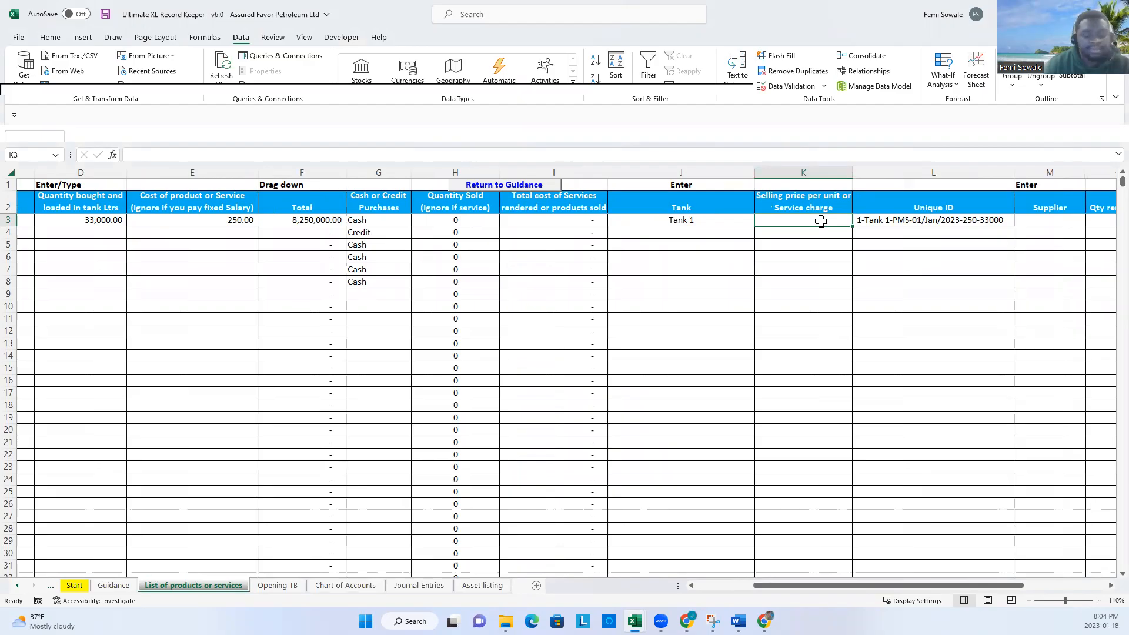
{"action": "type", "text": "300"}
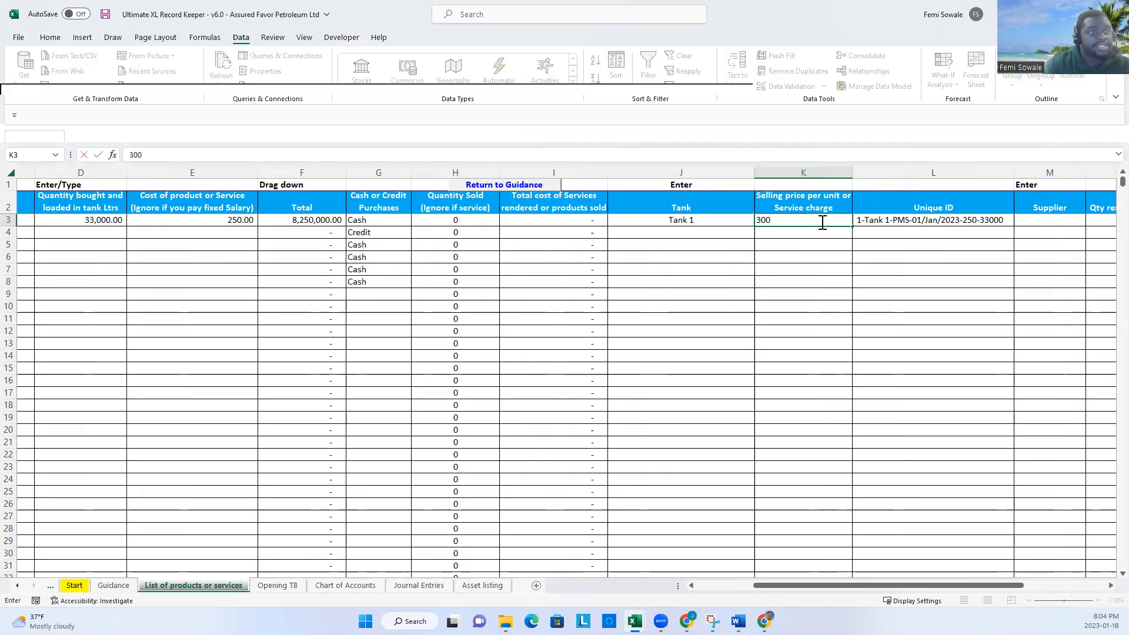
{"action": "key", "text": "Return"}
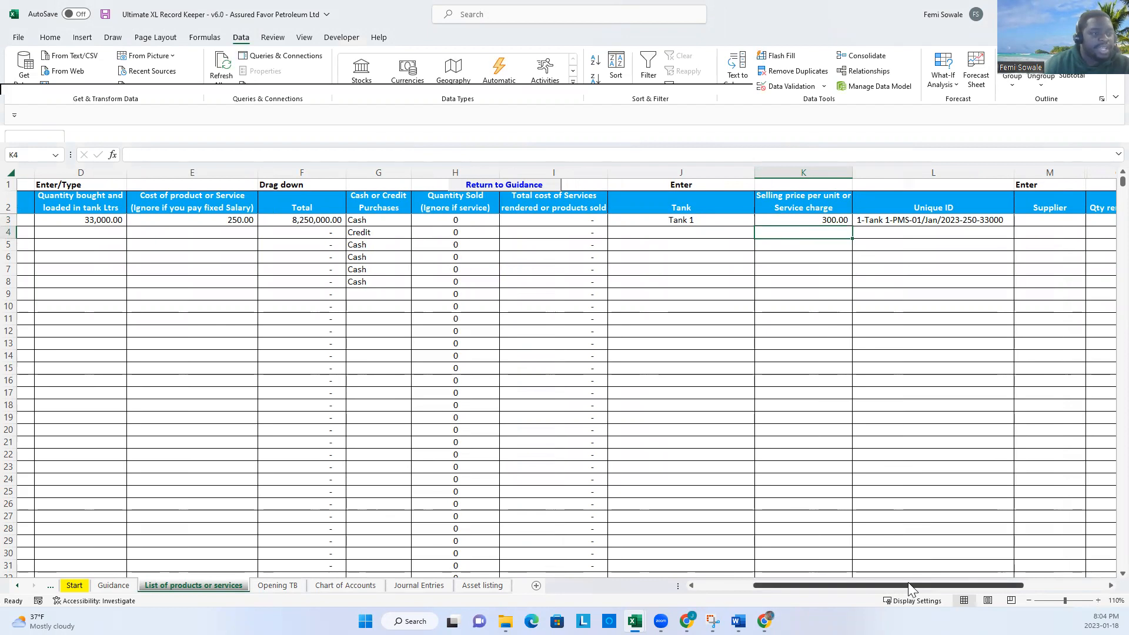
- Enter Conoil as the supplier of the PMS purchase in row 3
{"action": "left_click_drag", "start_coordinate": [908, 585], "coordinate": [988, 585]}
{"action": "left_click", "coordinate": [727, 221]}
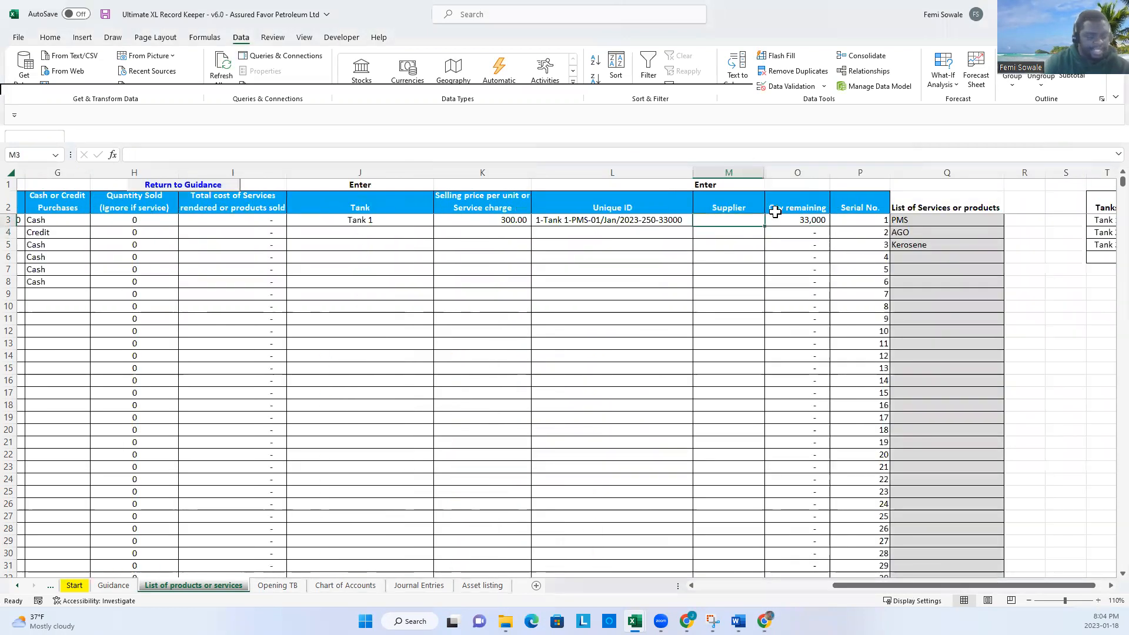
{"action": "type", "text": "Conoil"}
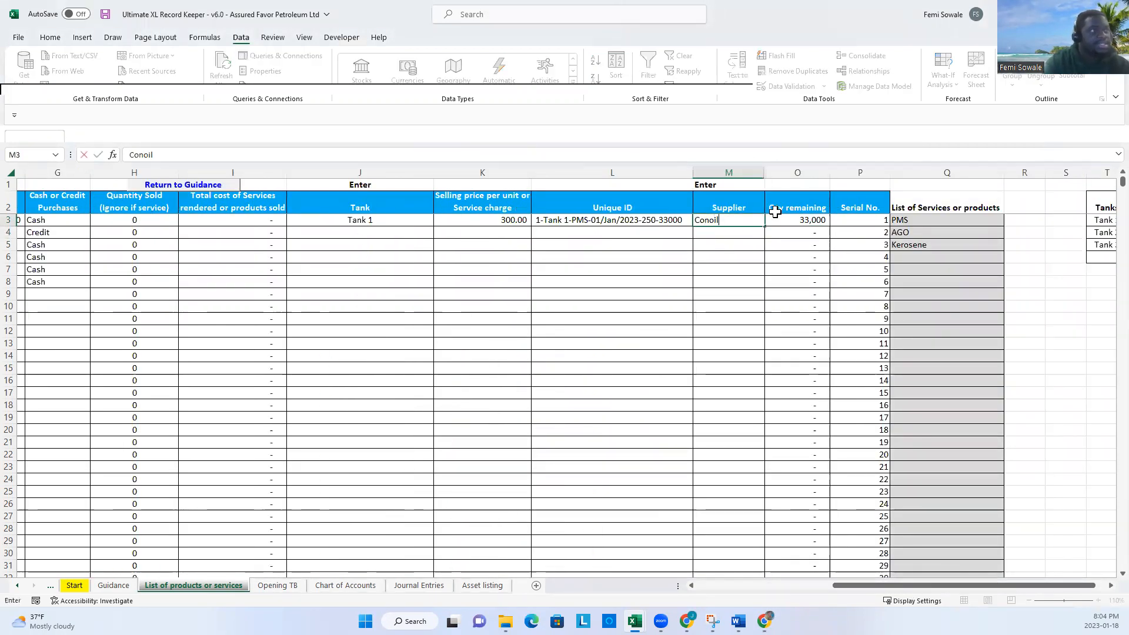
{"action": "key", "text": "Return"}
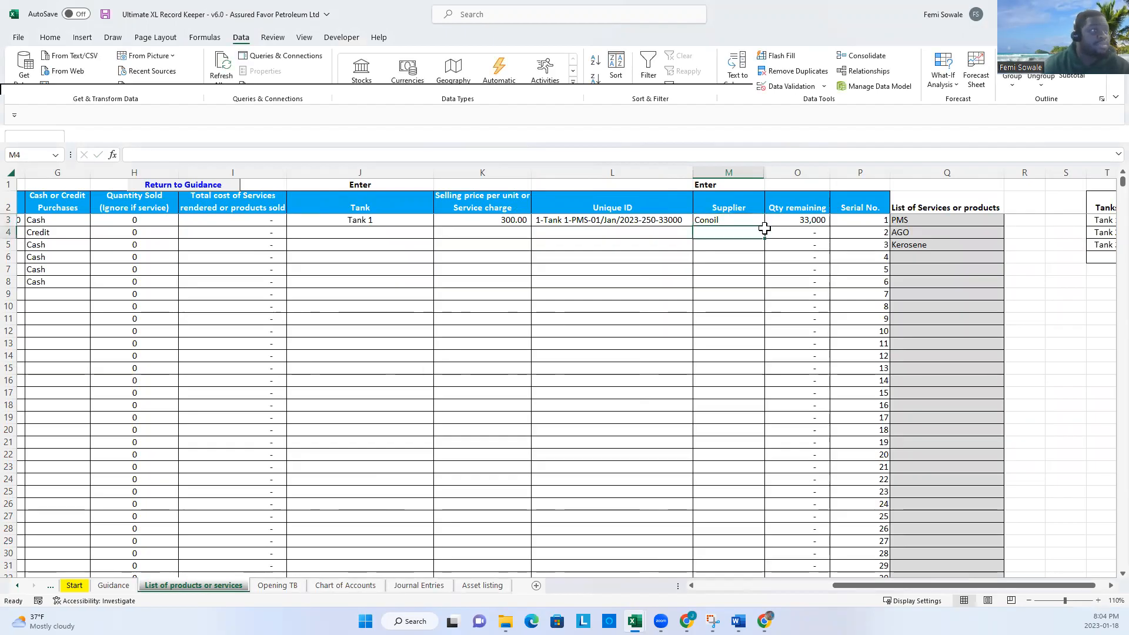
{"action": "left_click", "coordinate": [730, 221]}
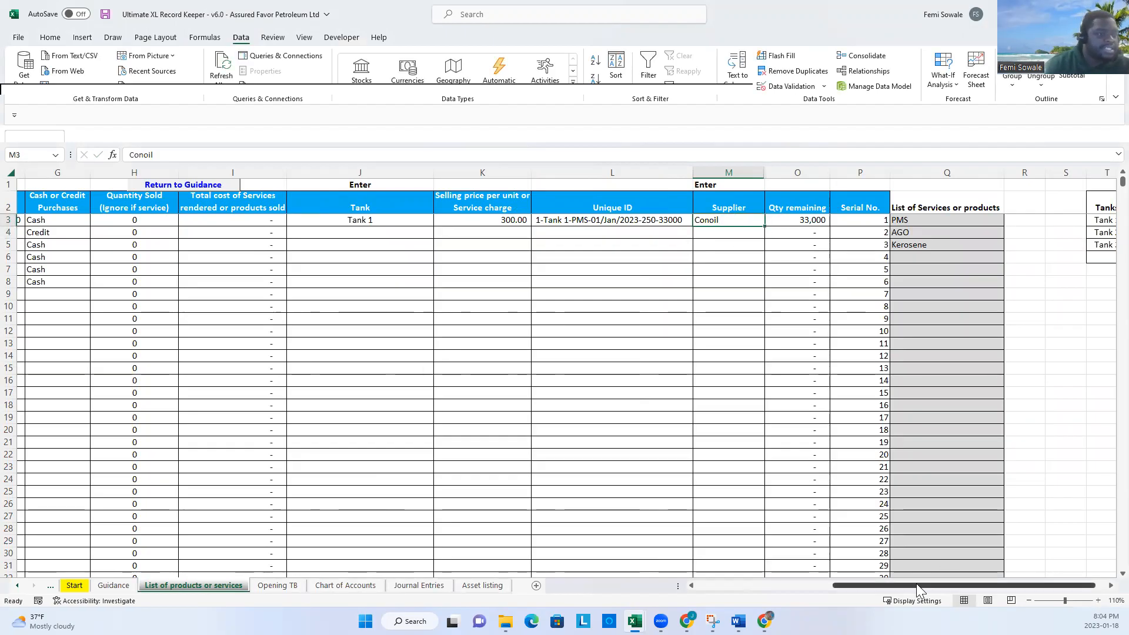
- Begin a second purchase in row 4, dated January 1, with PMS as the product
{"action": "left_click_drag", "start_coordinate": [914, 585], "coordinate": [577, 594]}
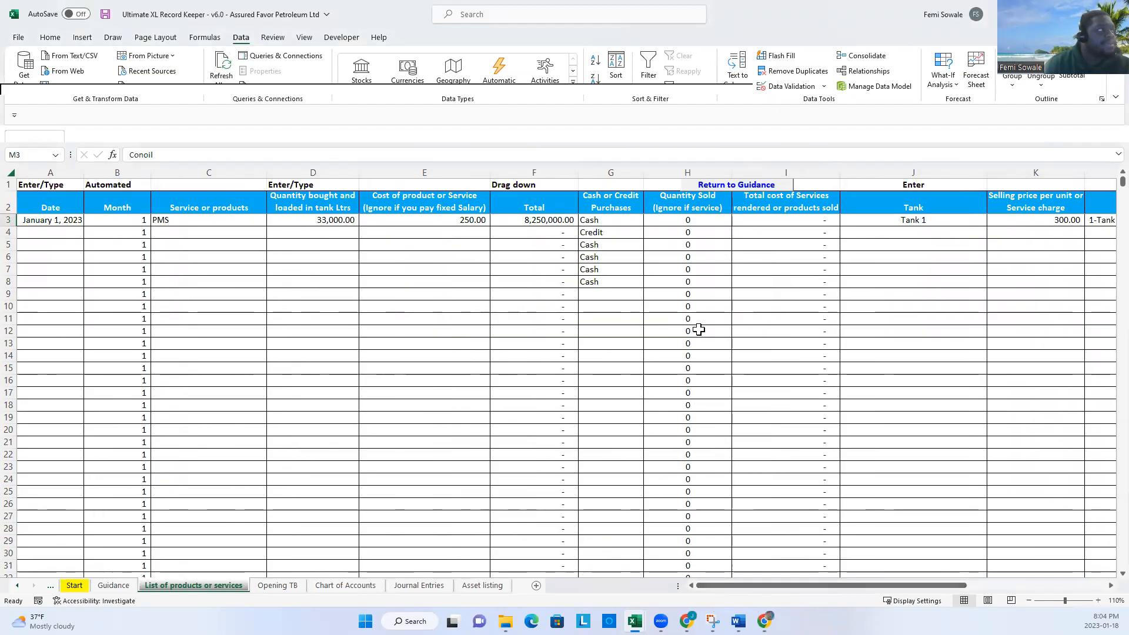
{"action": "left_click", "coordinate": [67, 234]}
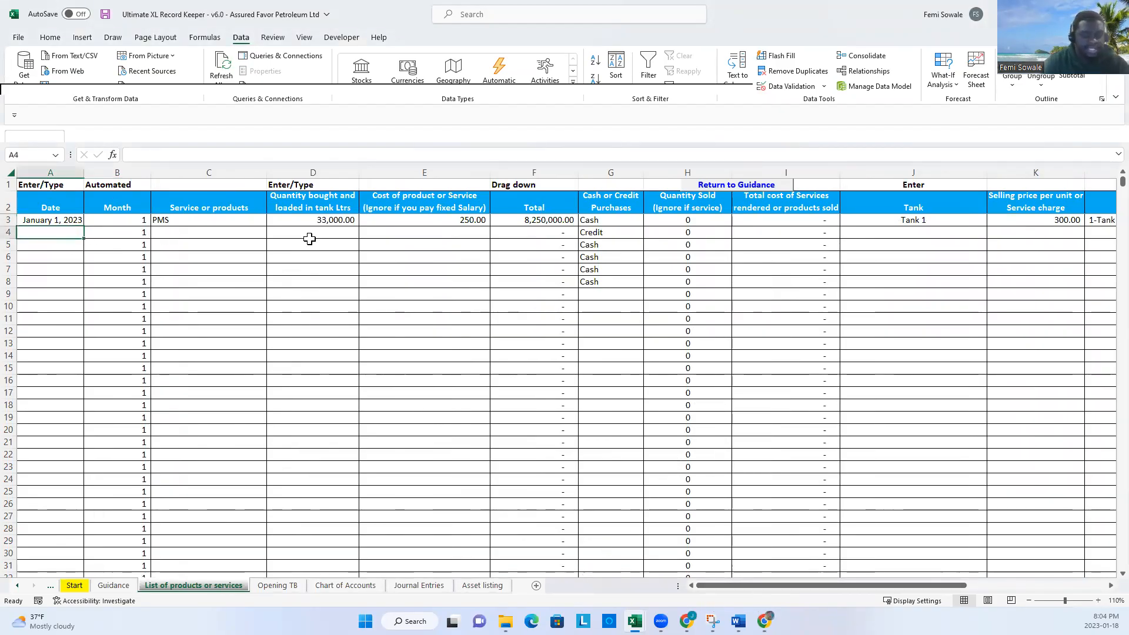
{"action": "type", "text": "jan 1"}
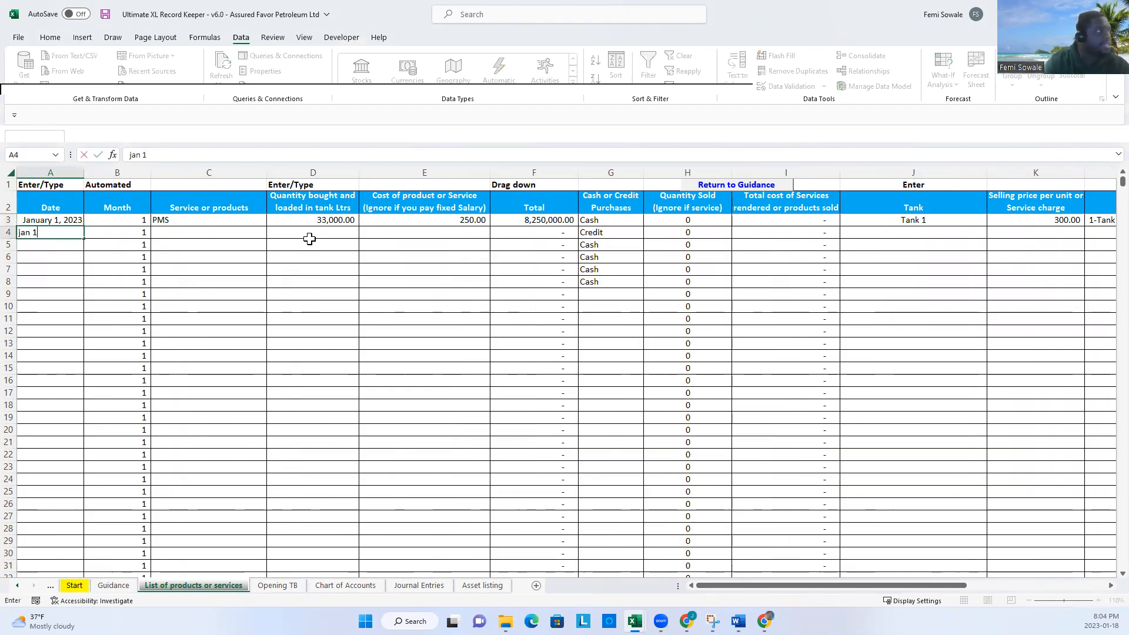
{"action": "key", "text": "Return"}
{"action": "left_click", "coordinate": [262, 235]}
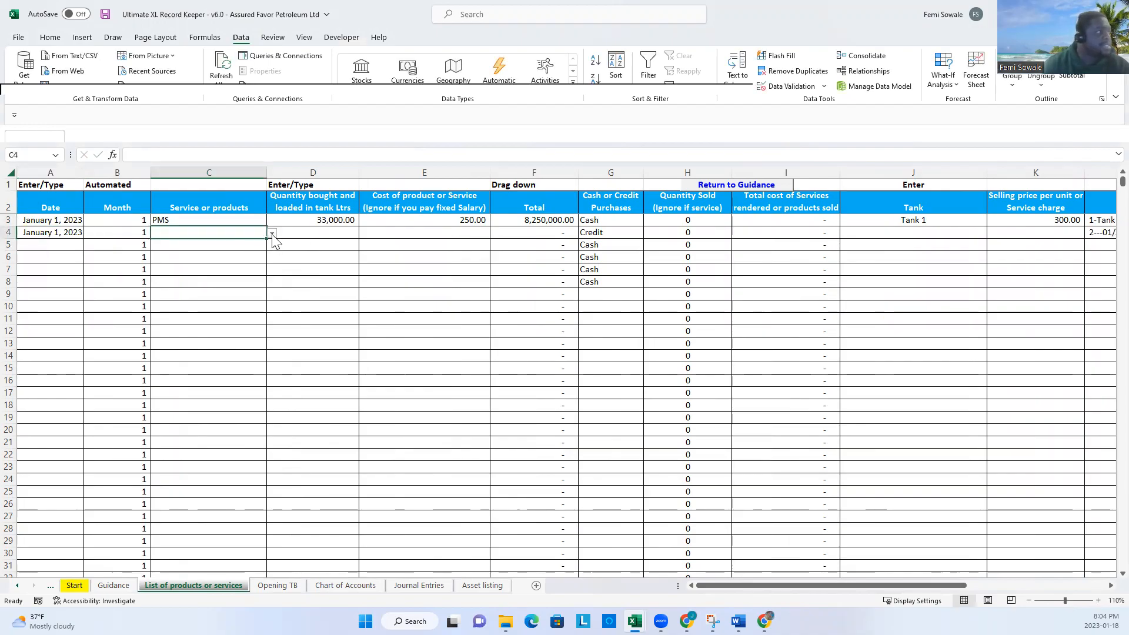
{"action": "left_click", "coordinate": [273, 235]}
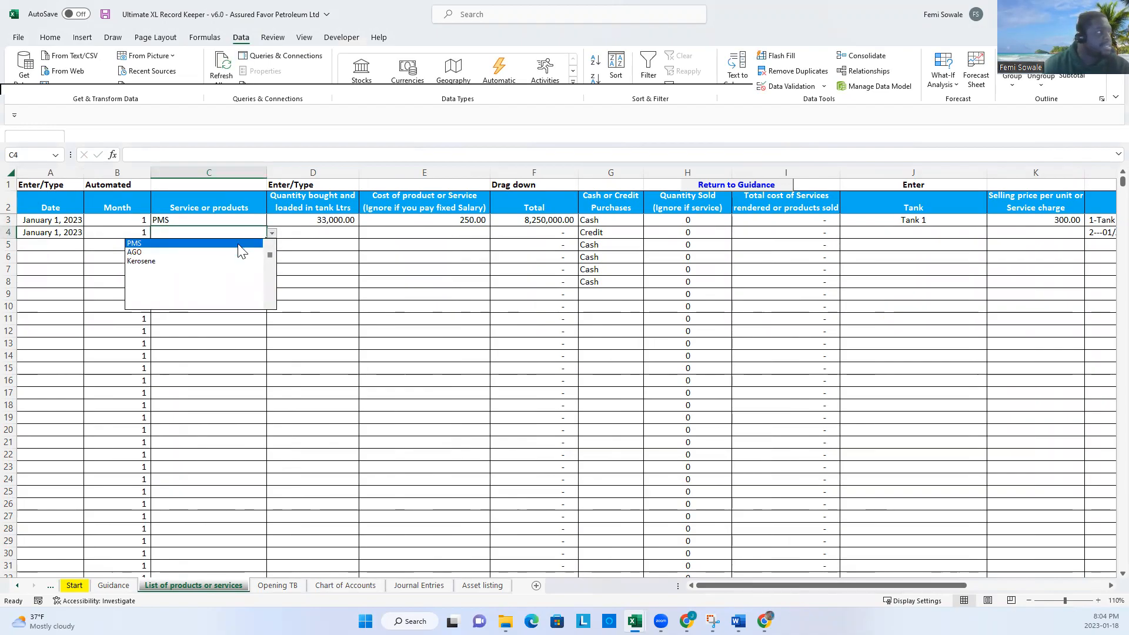
{"action": "left_click", "coordinate": [240, 250]}
- Enter 11000 litres bought at a cost of 252 for the row 4 PMS purchase, keeping Credit as its purchase type
{"action": "left_click", "coordinate": [326, 229]}
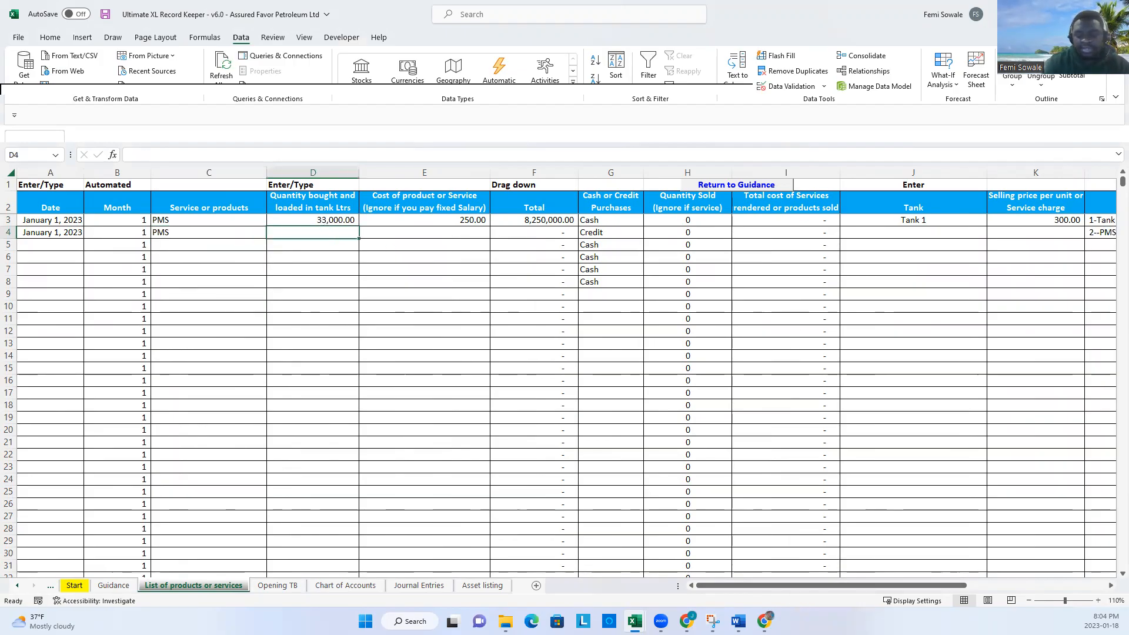
{"action": "type", "text": "11000"}
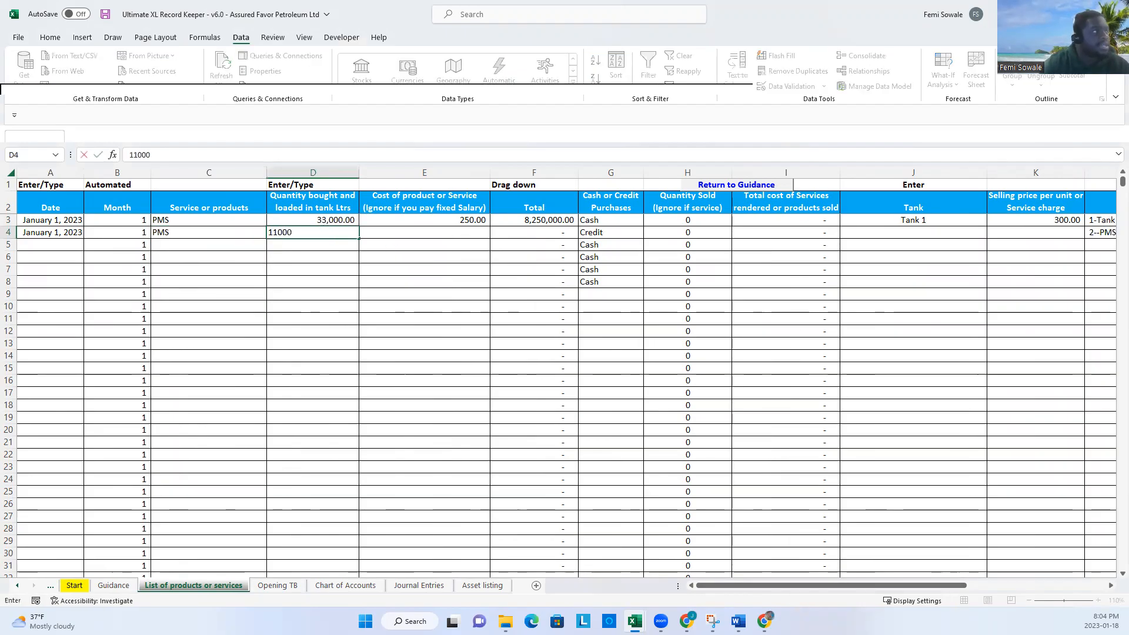
{"action": "key", "text": "Return"}
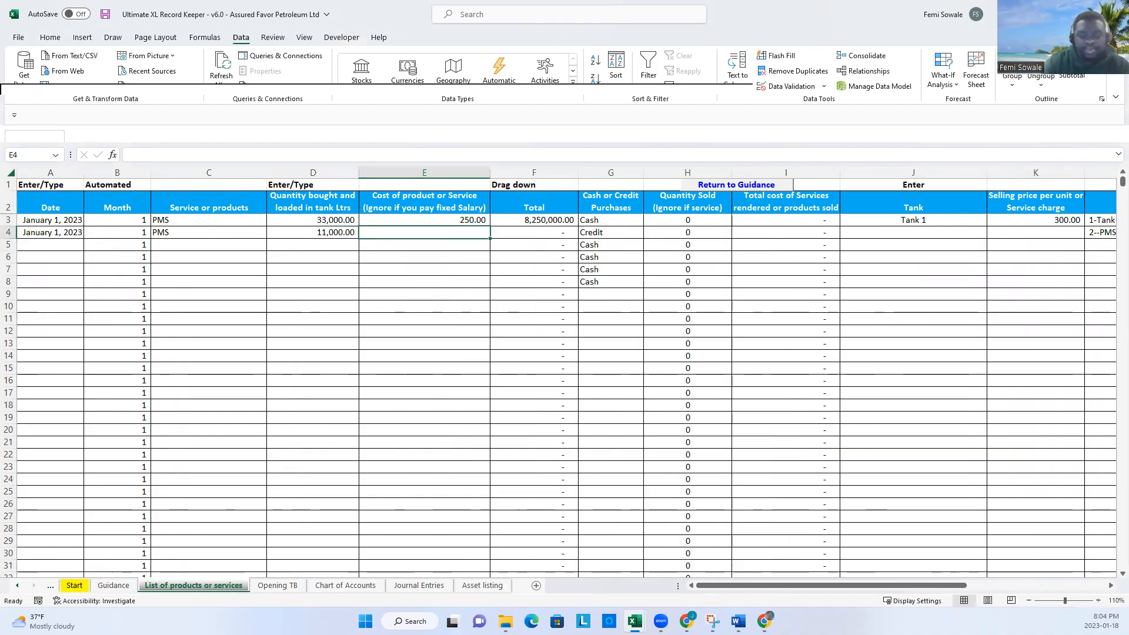
{"action": "type", "text": "252"}
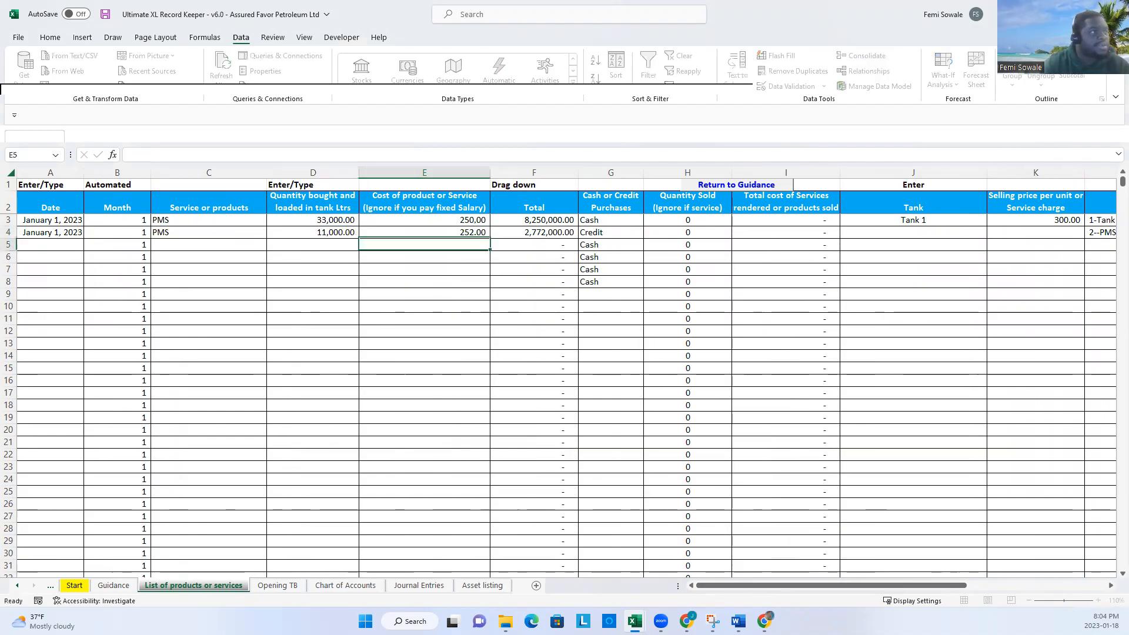
{"action": "key", "text": "Tab"}
{"action": "key", "text": "Tab"}
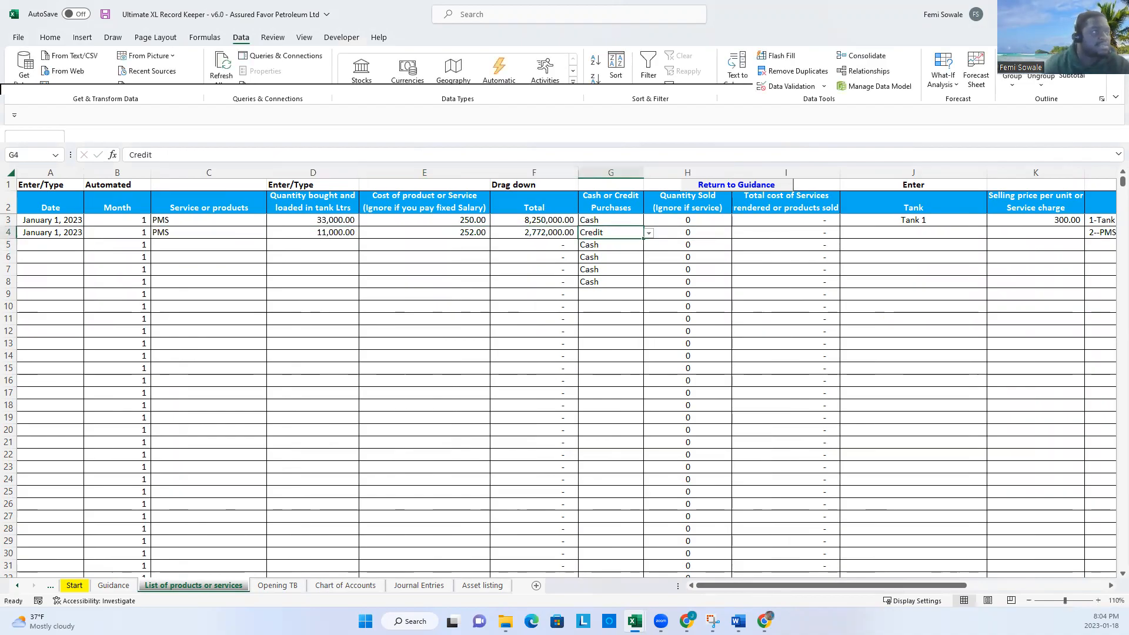
- Assign the row 4 PMS purchase to Tank 2 and set its selling price per unit to 300
{"action": "left_click_drag", "start_coordinate": [767, 586], "coordinate": [808, 586]}
{"action": "left_click", "coordinate": [813, 232]}
{"action": "left_click", "coordinate": [823, 233]}
{"action": "left_click", "coordinate": [811, 254]}
{"action": "left_click", "coordinate": [877, 232]}
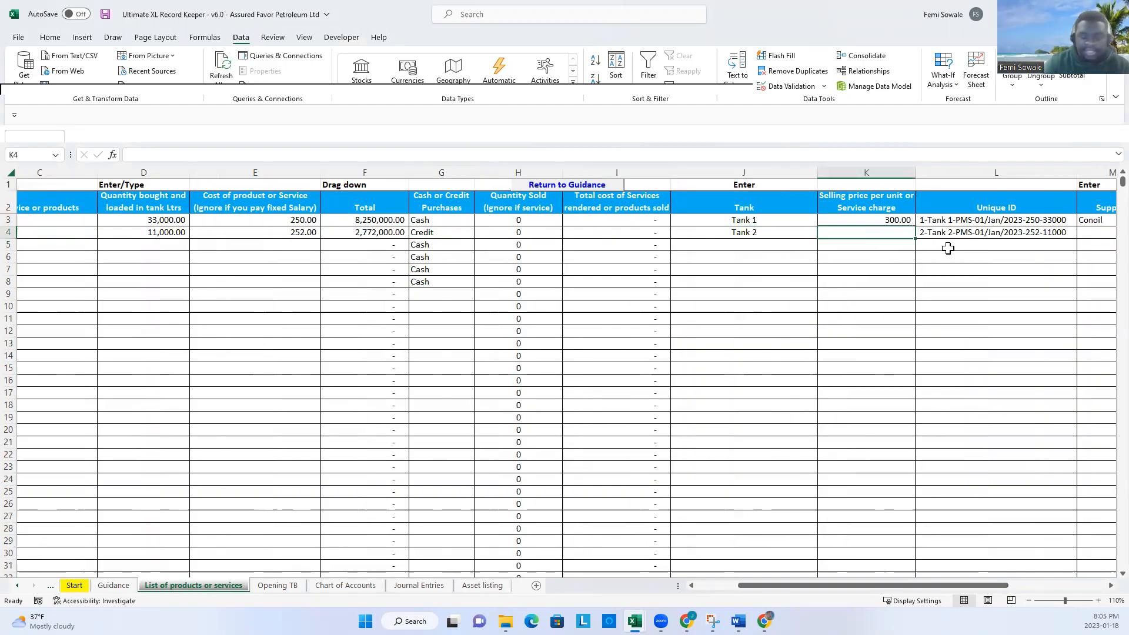
{"action": "type", "text": "300"}
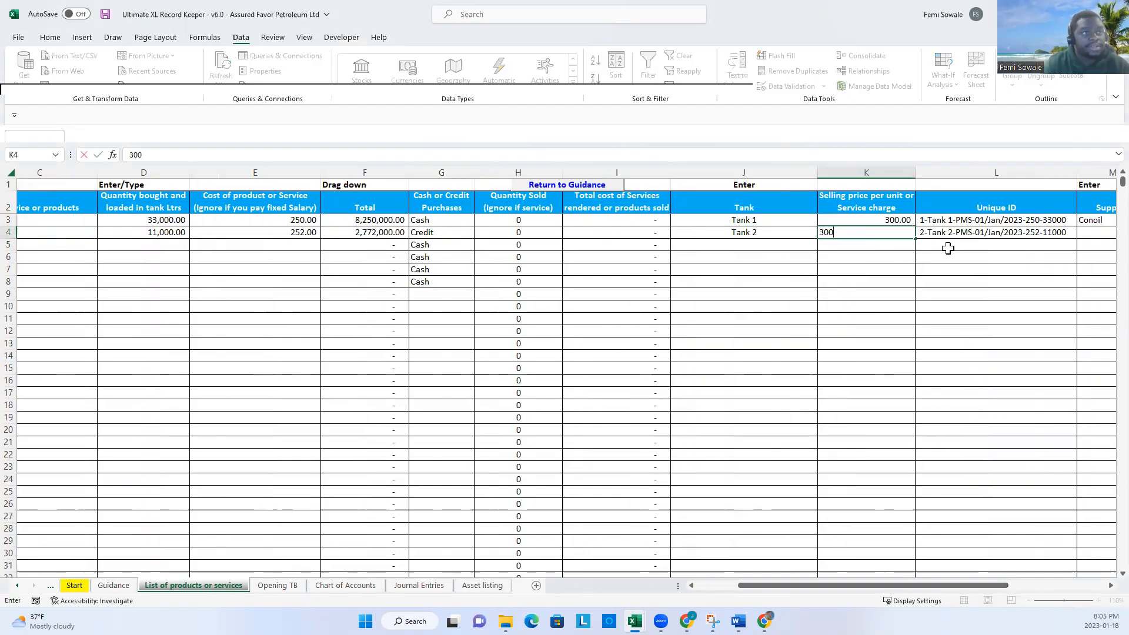
{"action": "key", "text": "Return"}
- Enter Total as the supplier of the PMS purchase in row 4
{"action": "left_click", "coordinate": [1104, 232]}
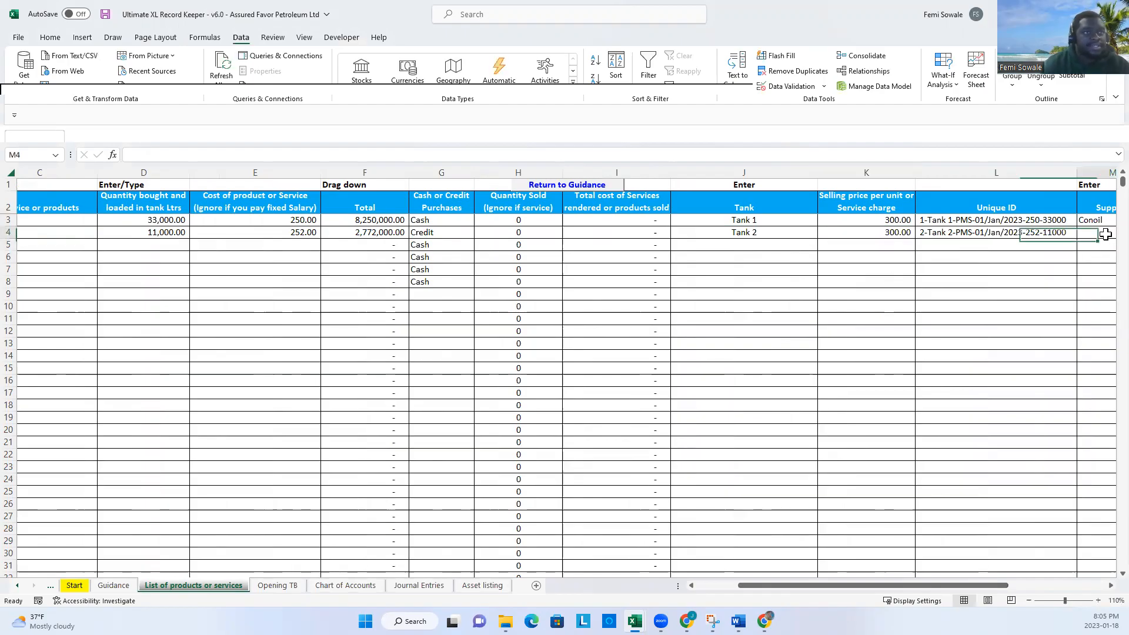
{"action": "left_click_drag", "start_coordinate": [995, 586], "coordinate": [1004, 590]}
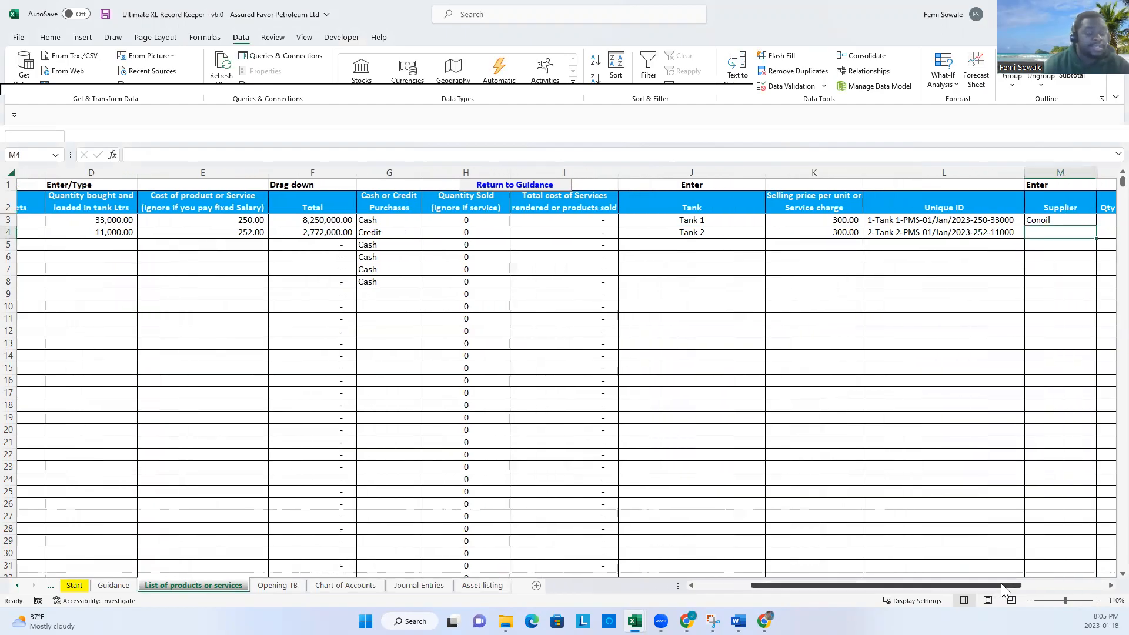
{"action": "type", "text": "Total"}
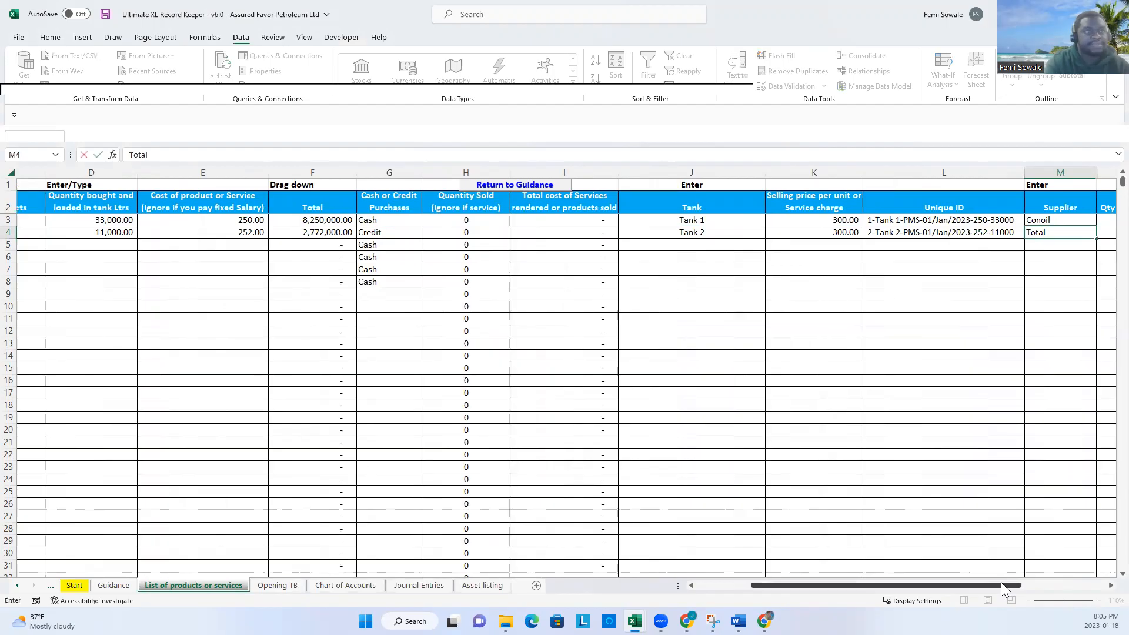
{"action": "key", "text": "Return"}
- Return to the Guidance sheet and open the Sales module from there
{"action": "left_click_drag", "start_coordinate": [926, 588], "coordinate": [703, 583]}
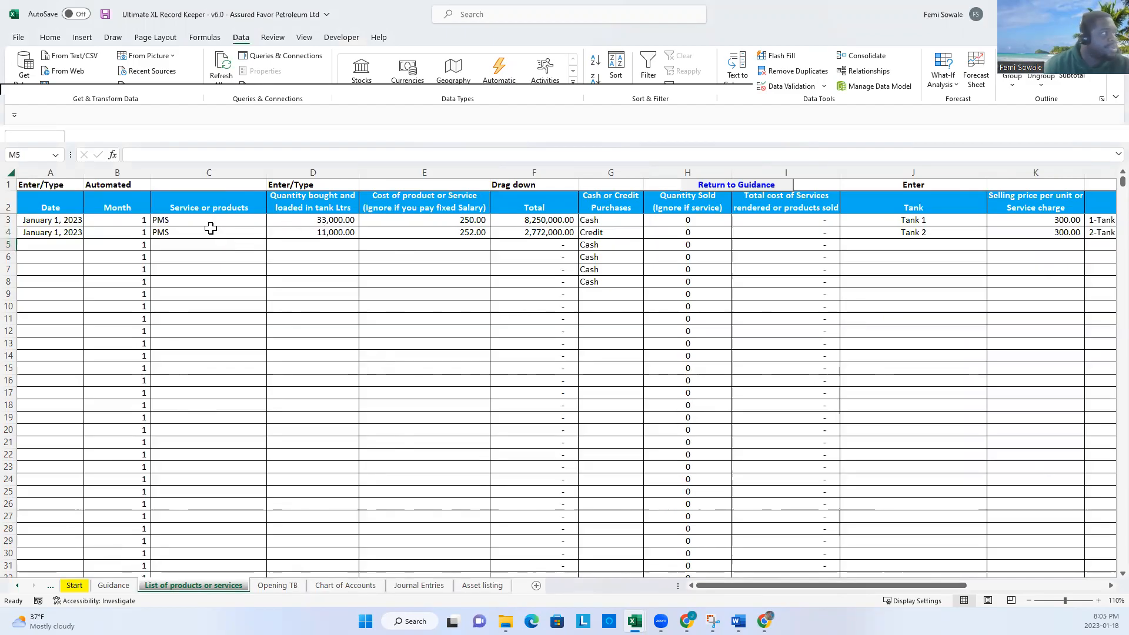
{"action": "left_click_drag", "start_coordinate": [819, 584], "coordinate": [835, 587]}
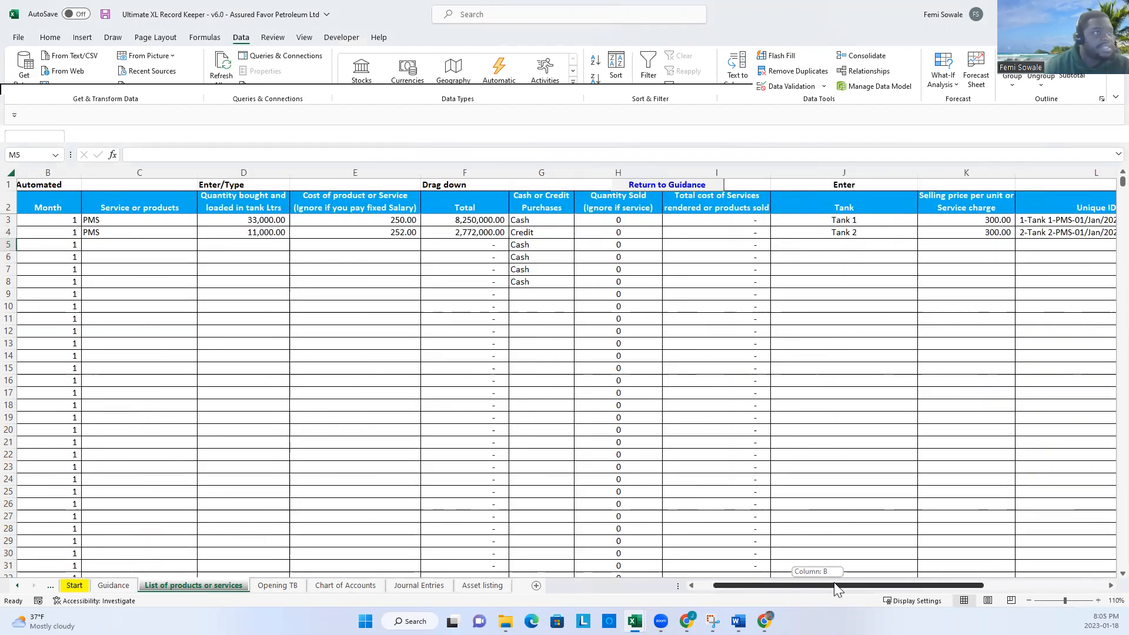
{"action": "left_click_drag", "start_coordinate": [835, 586], "coordinate": [836, 586]}
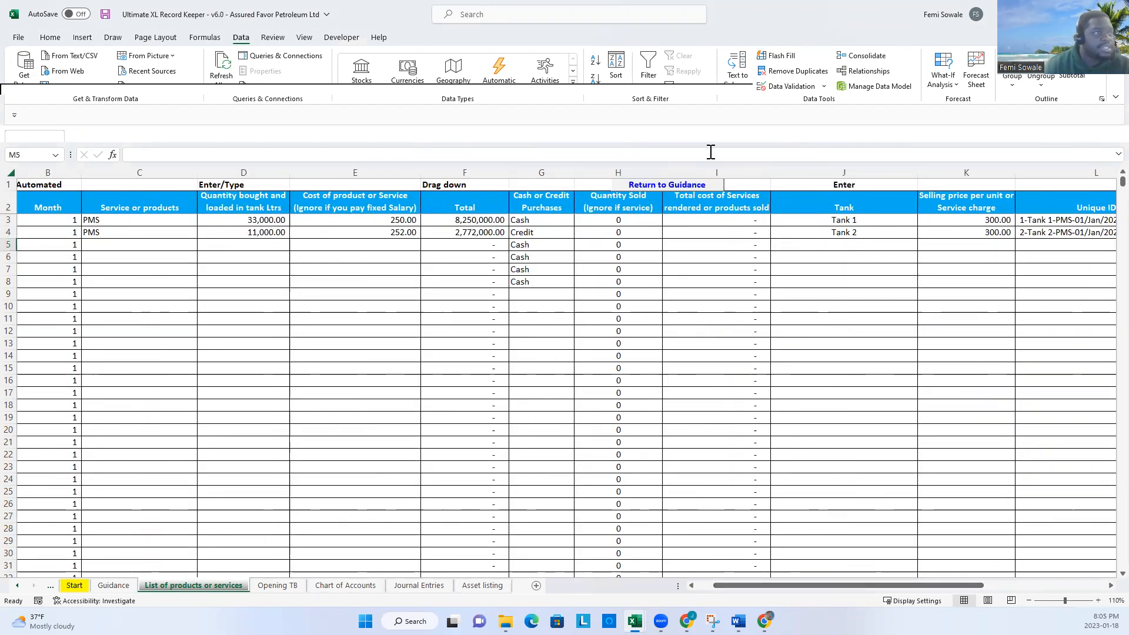
{"action": "left_click", "coordinate": [653, 187]}
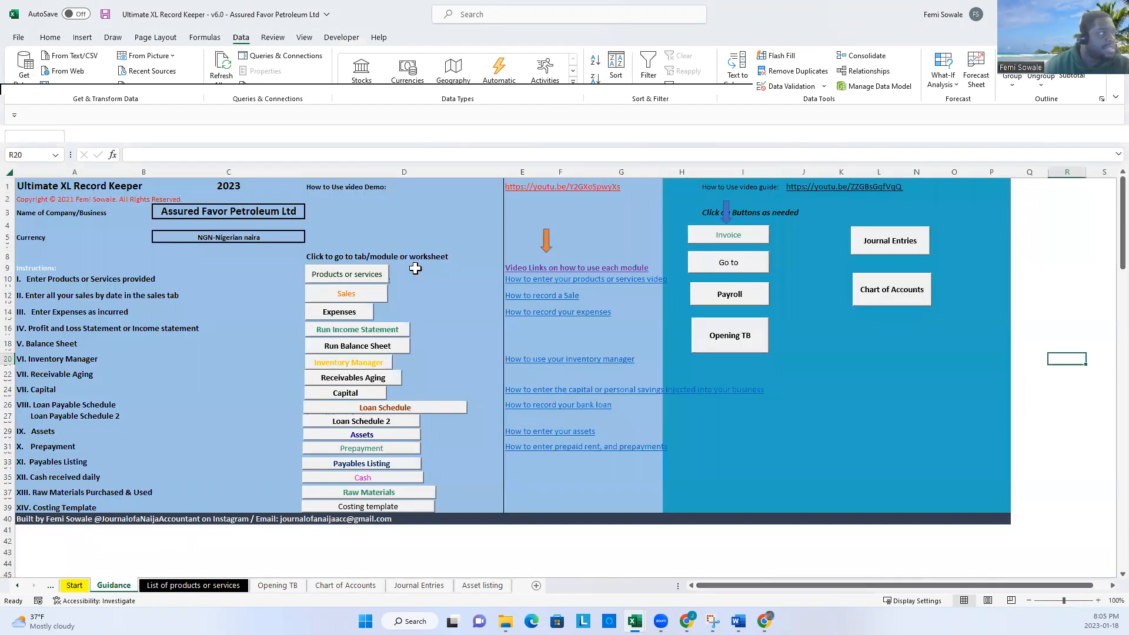
{"action": "left_click", "coordinate": [353, 294]}
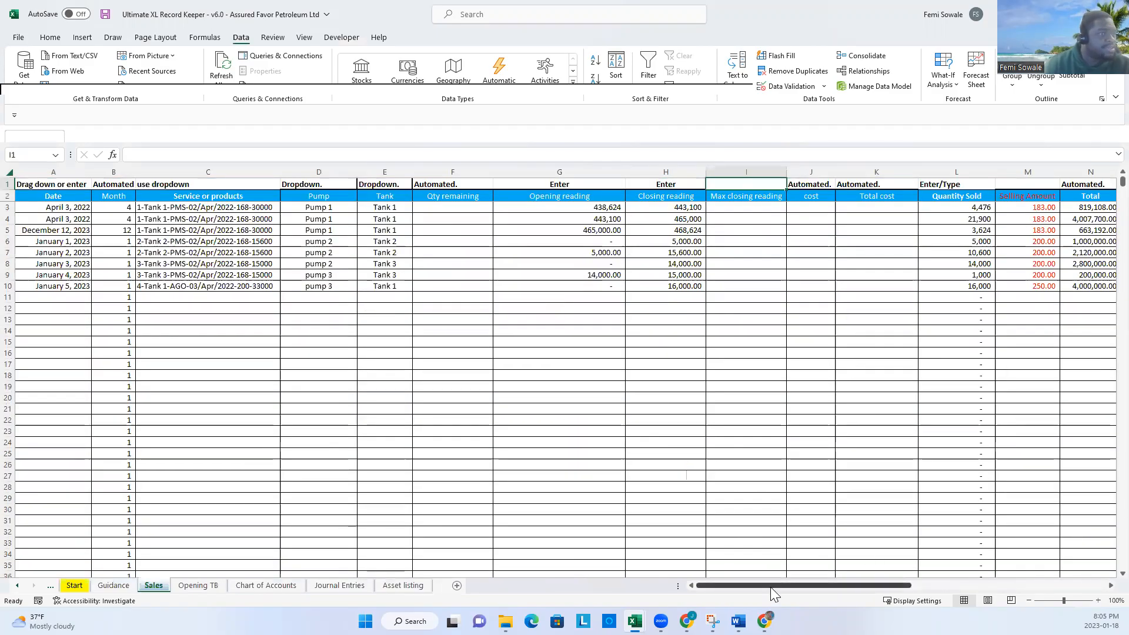
- Clear the old dates and the service or product entries in rows 3 to 10 of the Sales sheet
{"action": "left_click_drag", "start_coordinate": [53, 206], "coordinate": [66, 282]}
{"action": "key", "text": "Delete"}
{"action": "left_click_drag", "start_coordinate": [206, 207], "coordinate": [218, 288]}
{"action": "left_click", "coordinate": [221, 220]}
{"action": "left_click", "coordinate": [221, 219]}
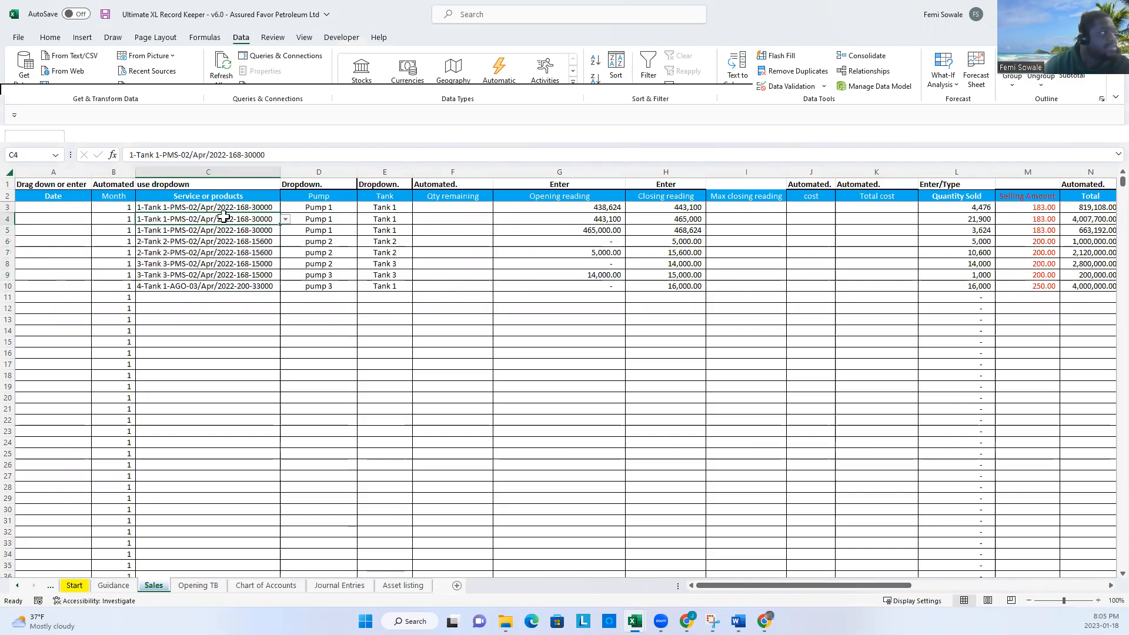
{"action": "left_click_drag", "start_coordinate": [224, 207], "coordinate": [223, 287]}
{"action": "key", "text": "Delete"}
- Clear the old pump entries in rows 3 to 10 and check the Tank and Qty remaining cells for formulas
{"action": "left_click_drag", "start_coordinate": [325, 208], "coordinate": [323, 286]}
{"action": "key", "text": "Delete"}
{"action": "left_click", "coordinate": [340, 208]}
{"action": "left_click", "coordinate": [334, 253]}
{"action": "left_click", "coordinate": [330, 275]}
{"action": "left_click", "coordinate": [323, 332]}
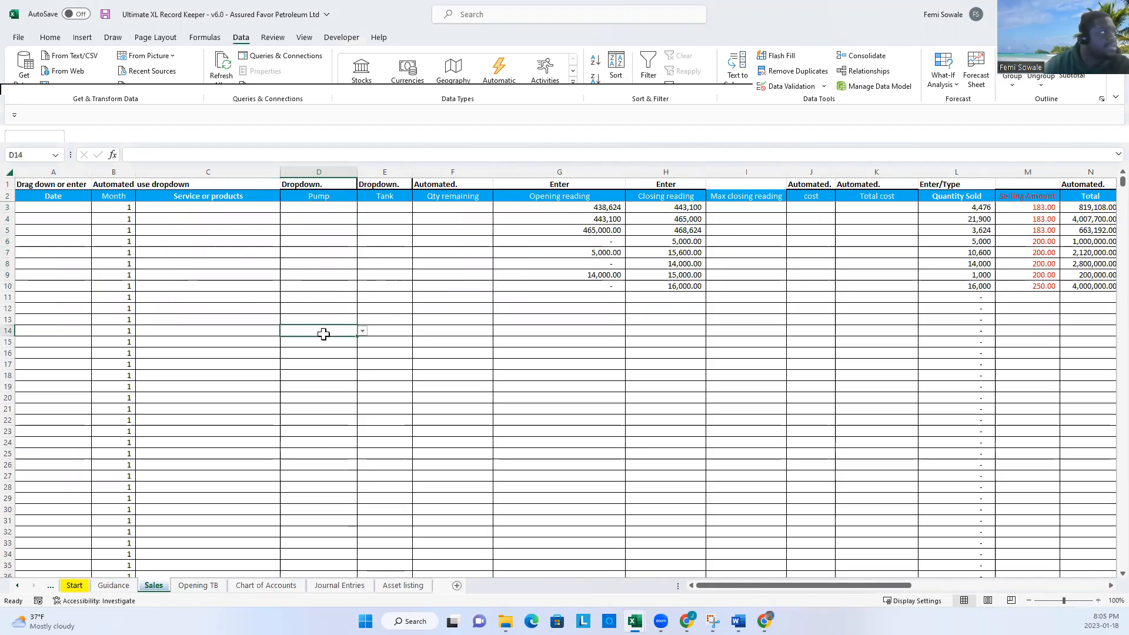
{"action": "left_click", "coordinate": [333, 365]}
{"action": "left_click", "coordinate": [388, 259]}
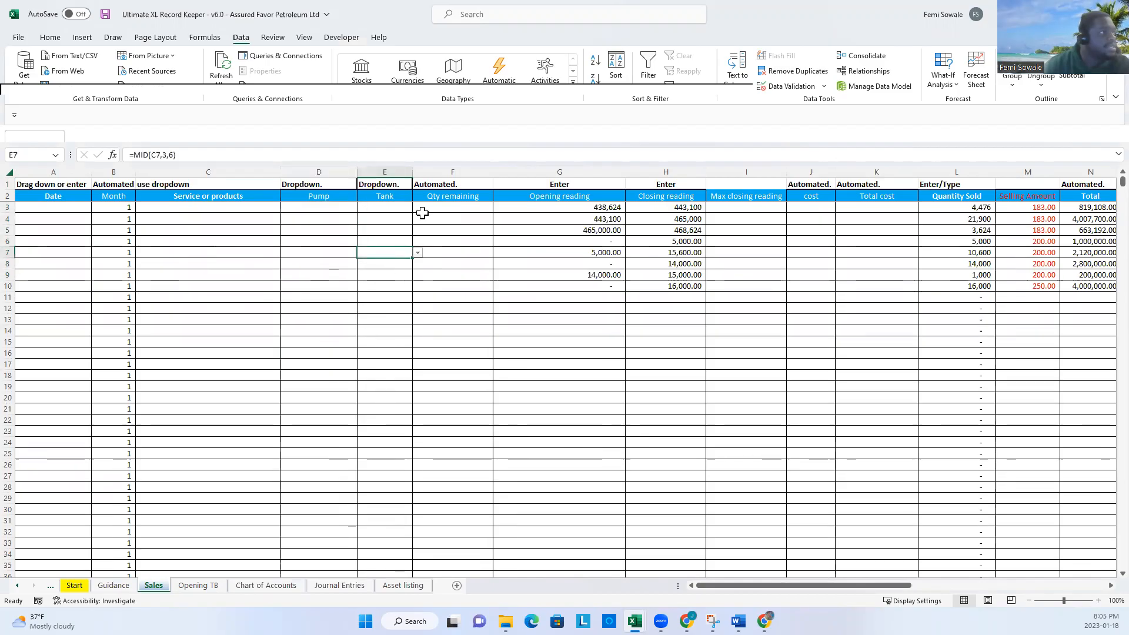
{"action": "left_click", "coordinate": [459, 218]}
{"action": "left_click", "coordinate": [404, 207]}
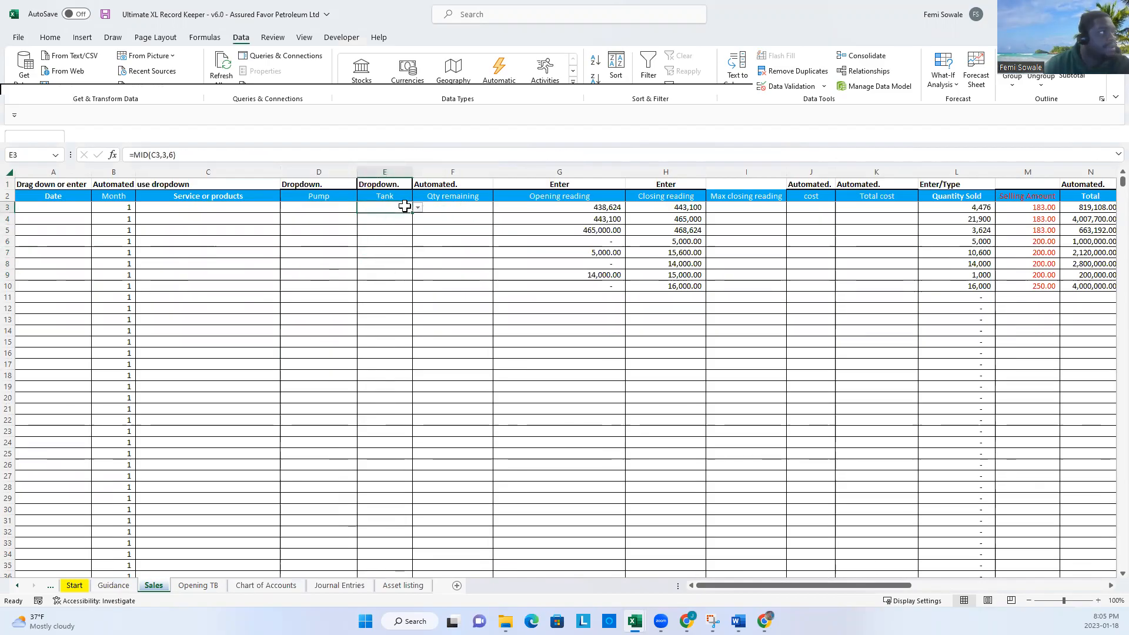
{"action": "left_click", "coordinate": [446, 207]}
- Clear the old opening and closing readings in rows 3 to 10 of the Sales sheet
{"action": "left_click_drag", "start_coordinate": [600, 209], "coordinate": [605, 288]}
{"action": "key", "text": "Delete"}
{"action": "left_click_drag", "start_coordinate": [683, 209], "coordinate": [686, 287]}
{"action": "key", "text": "Delete"}
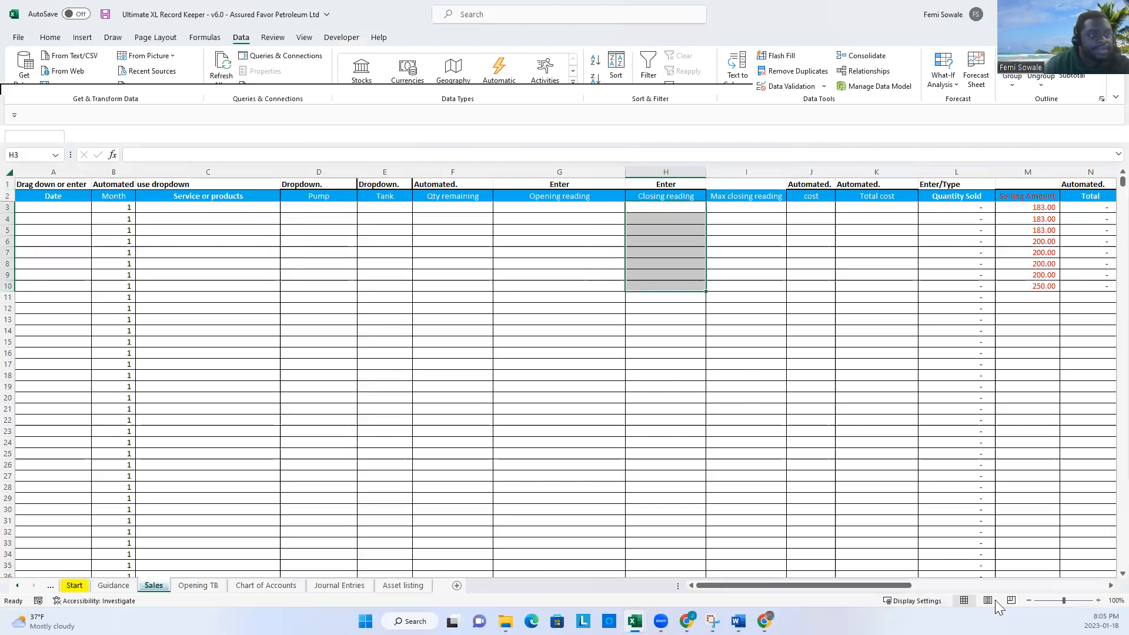
- Clear the old selling amounts from row 3 down to row 11 of the Sales sheet
{"action": "left_click", "coordinate": [1041, 208]}
{"action": "left_click_drag", "start_coordinate": [1042, 229], "coordinate": [1039, 289]}
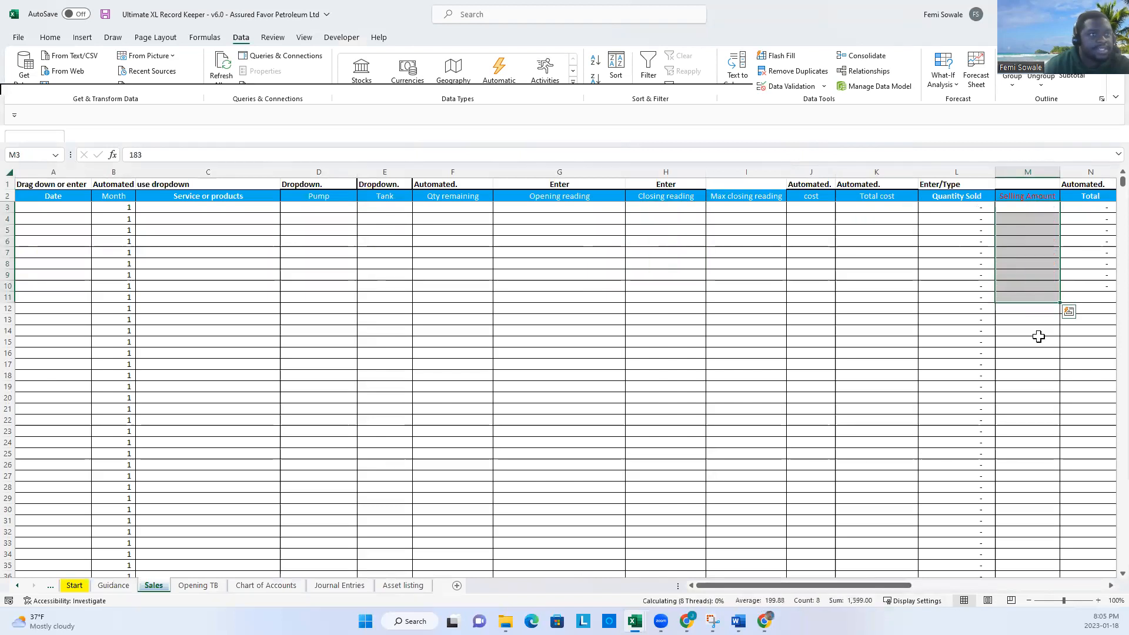
{"action": "key", "text": "Delete"}
{"action": "left_click", "coordinate": [1034, 380]}
{"action": "left_click", "coordinate": [1022, 442]}
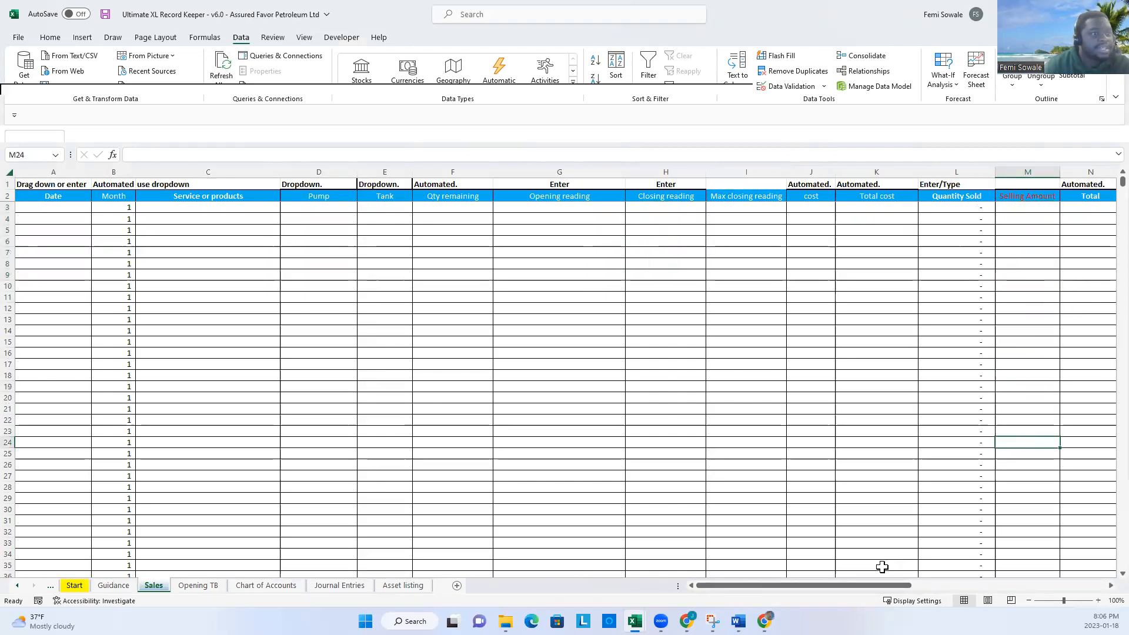
{"action": "left_click_drag", "start_coordinate": [878, 584], "coordinate": [933, 586]}
{"action": "left_click", "coordinate": [768, 238]}
{"action": "left_click", "coordinate": [761, 209]}
{"action": "left_click_drag", "start_coordinate": [939, 587], "coordinate": [764, 579]}
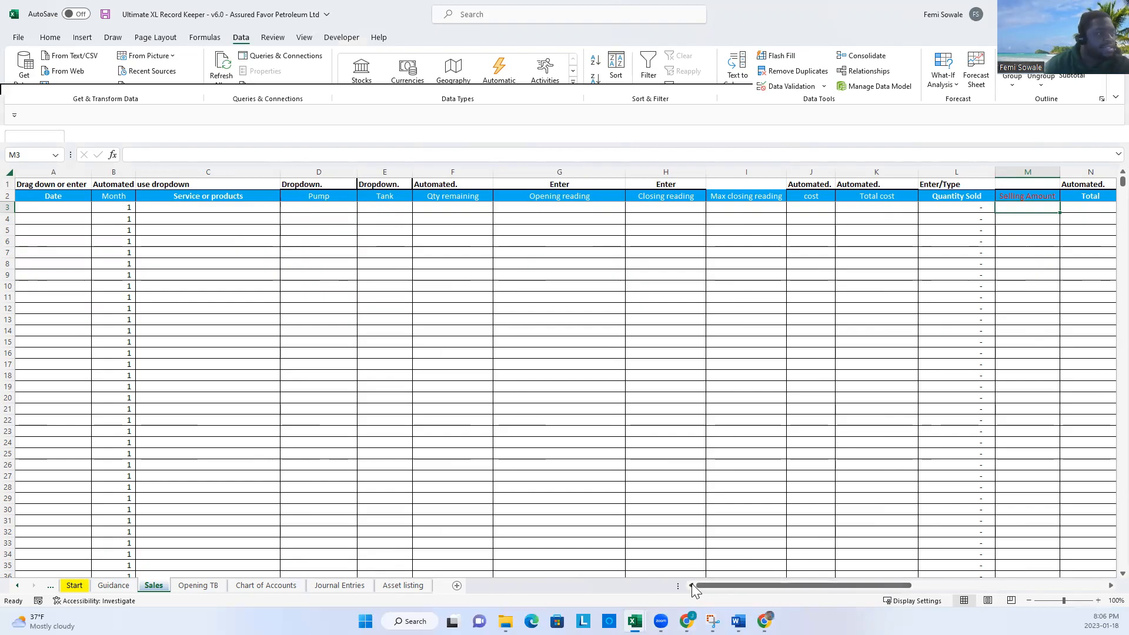
{"action": "left_click", "coordinate": [64, 209]}
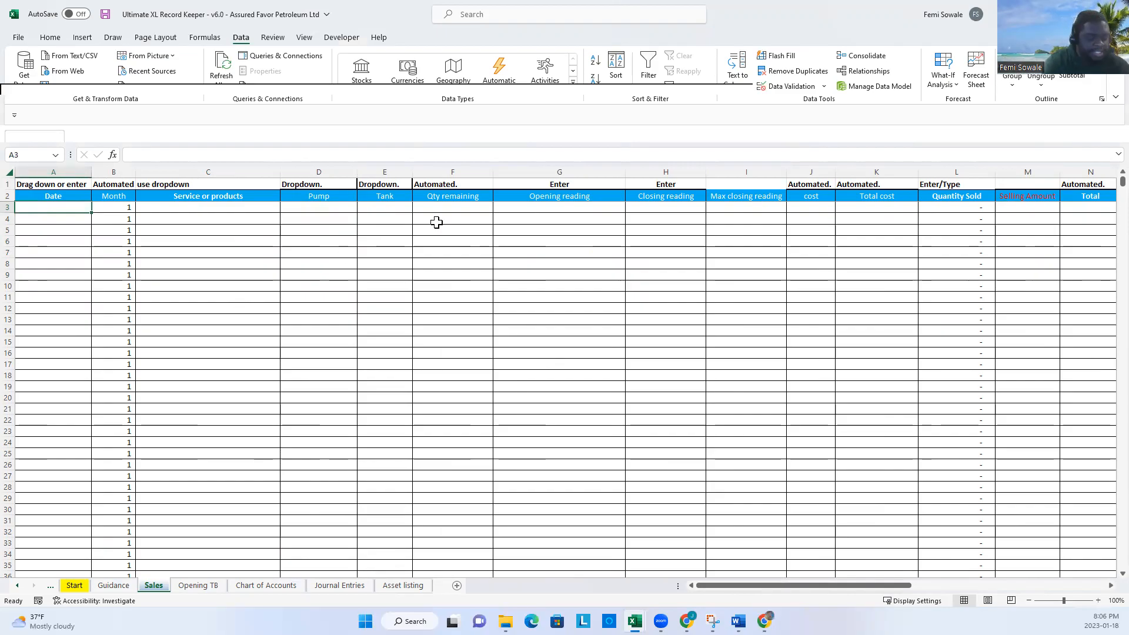
{"action": "type", "text": "Jan 2"}
{"action": "key", "text": "Tab"}
{"action": "key", "text": "Tab"}
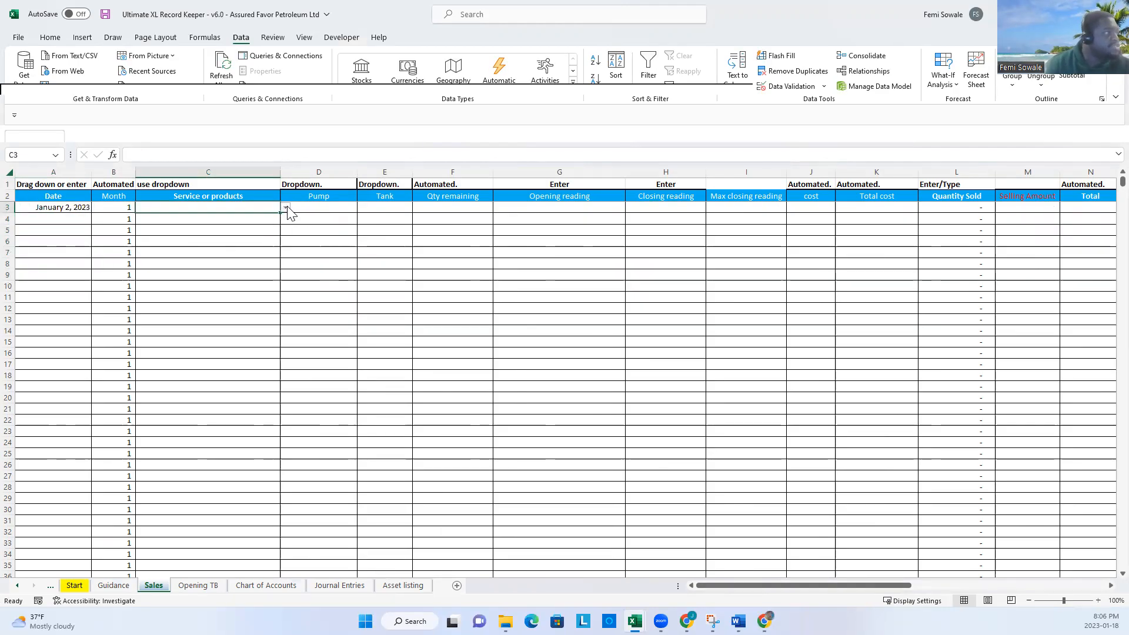
{"action": "left_click", "coordinate": [286, 209]}
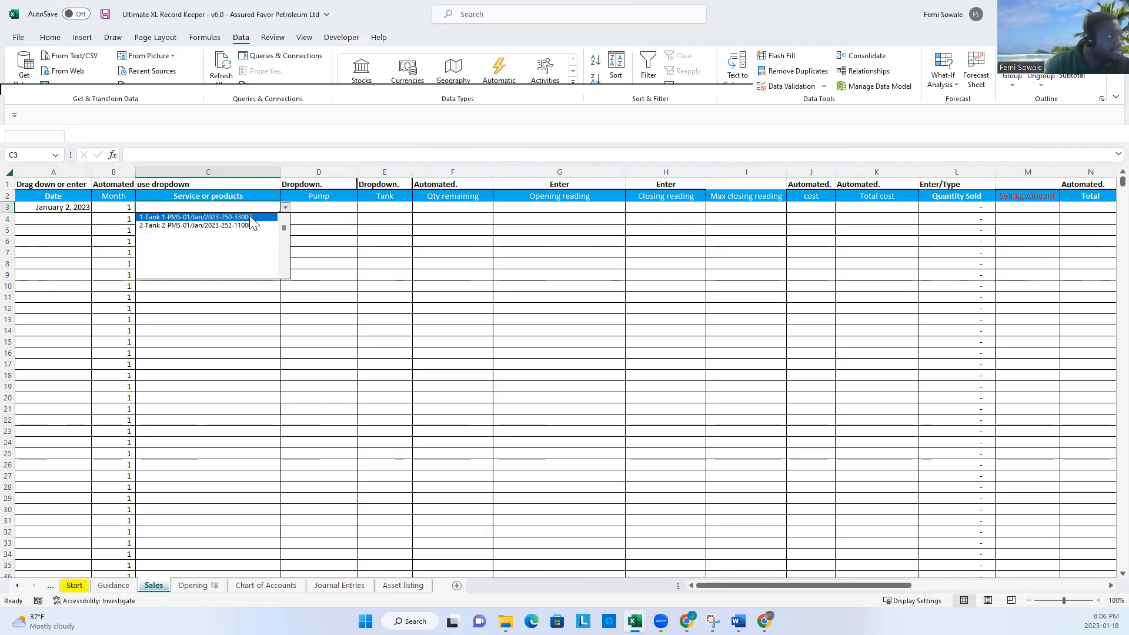
{"action": "left_click", "coordinate": [211, 217]}
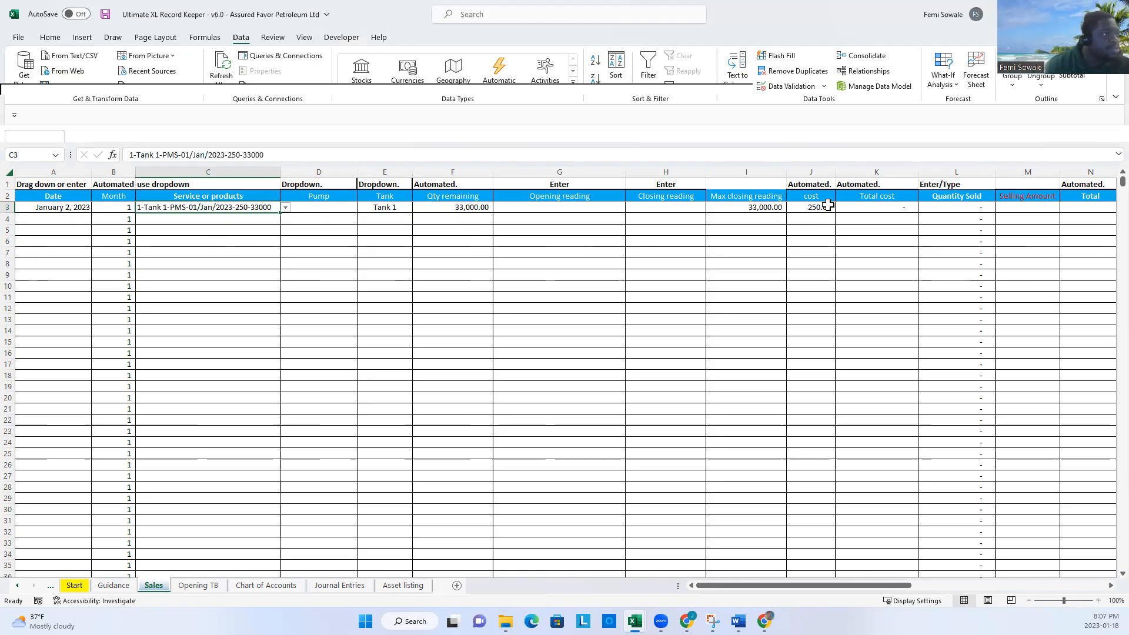
- Choose Pump 1 as the pump for the January 2 sale in row 3
{"action": "left_click", "coordinate": [349, 206]}
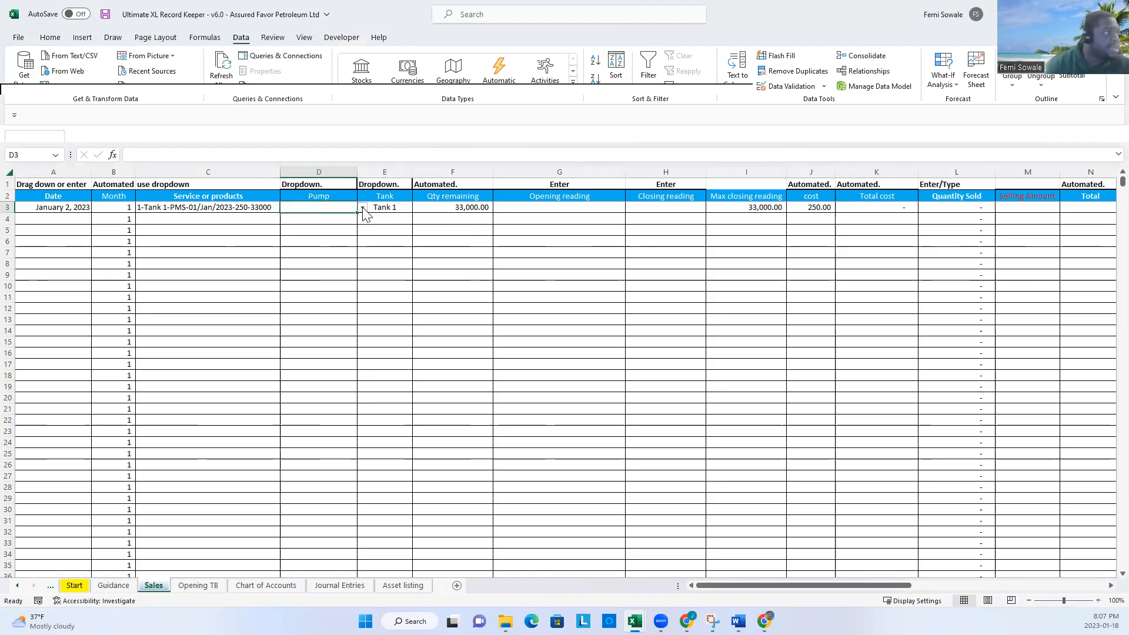
{"action": "left_click", "coordinate": [362, 208]}
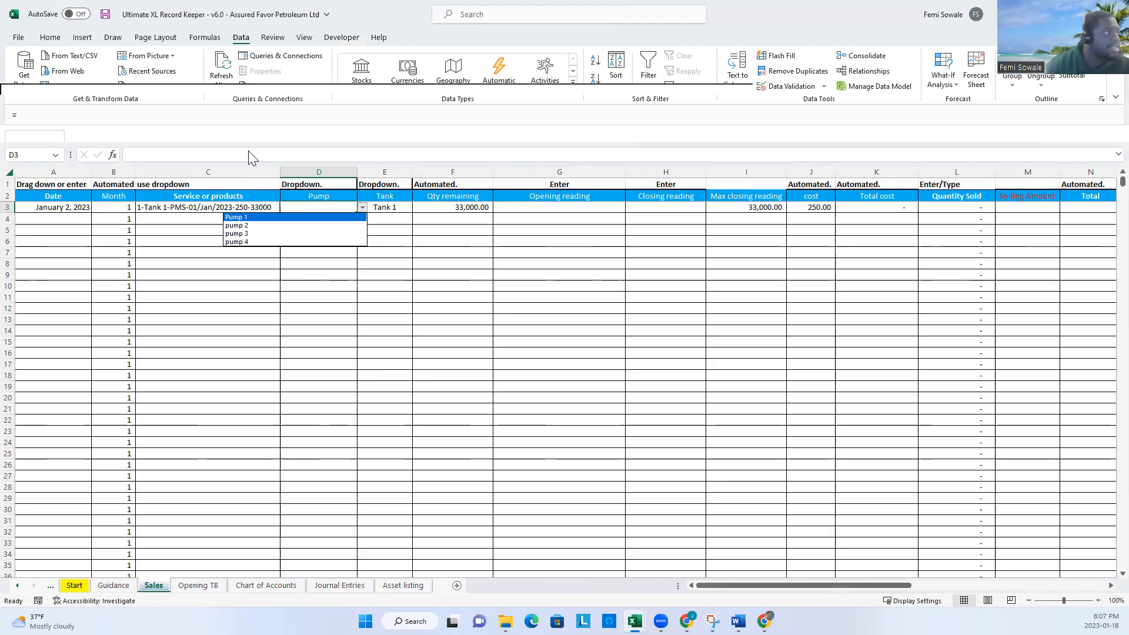
{"action": "left_click", "coordinate": [308, 221]}
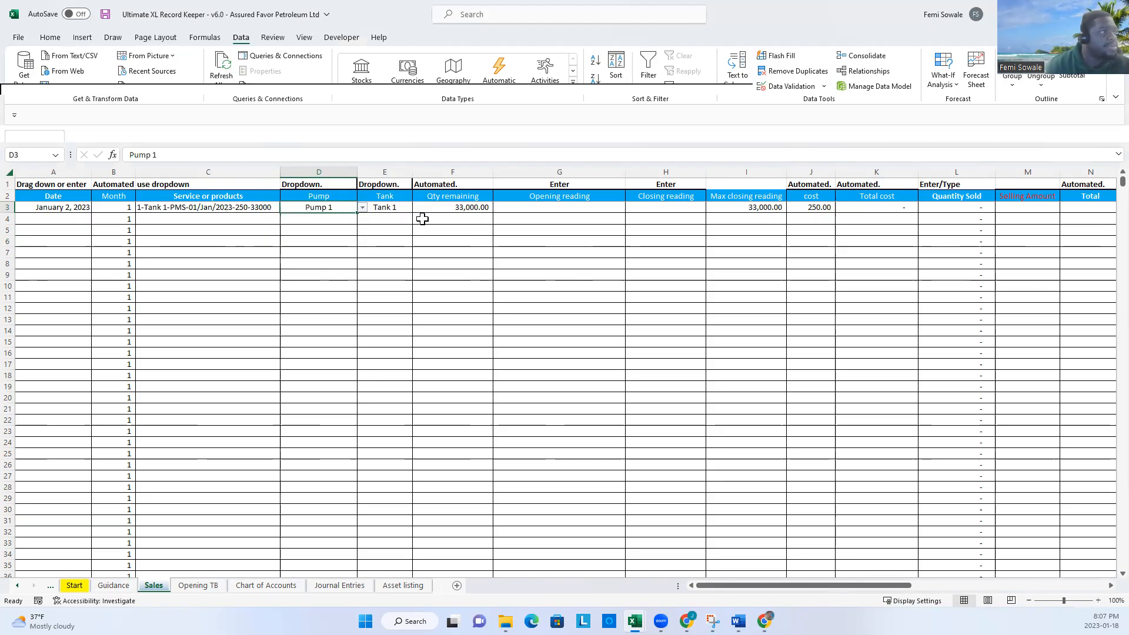
- Enter an opening reading of 0 and a closing reading of 5623 in row 3, and slightly widen the Closing reading column
{"action": "left_click", "coordinate": [559, 209]}
{"action": "left_click_drag", "start_coordinate": [707, 170], "coordinate": [726, 171]}
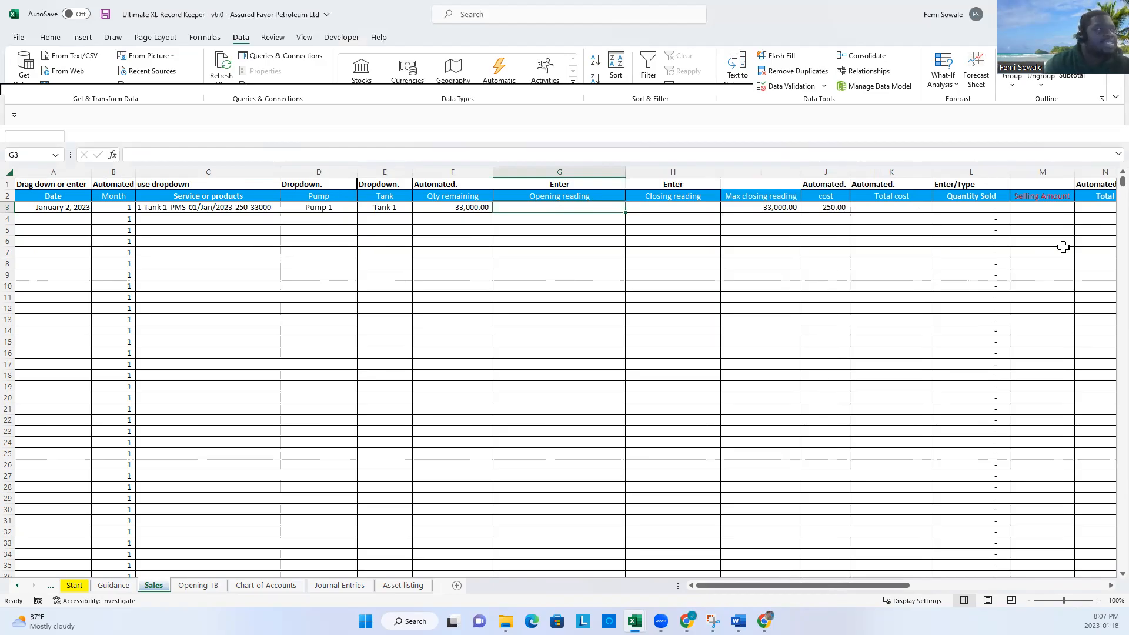
{"action": "type", "text": "0"}
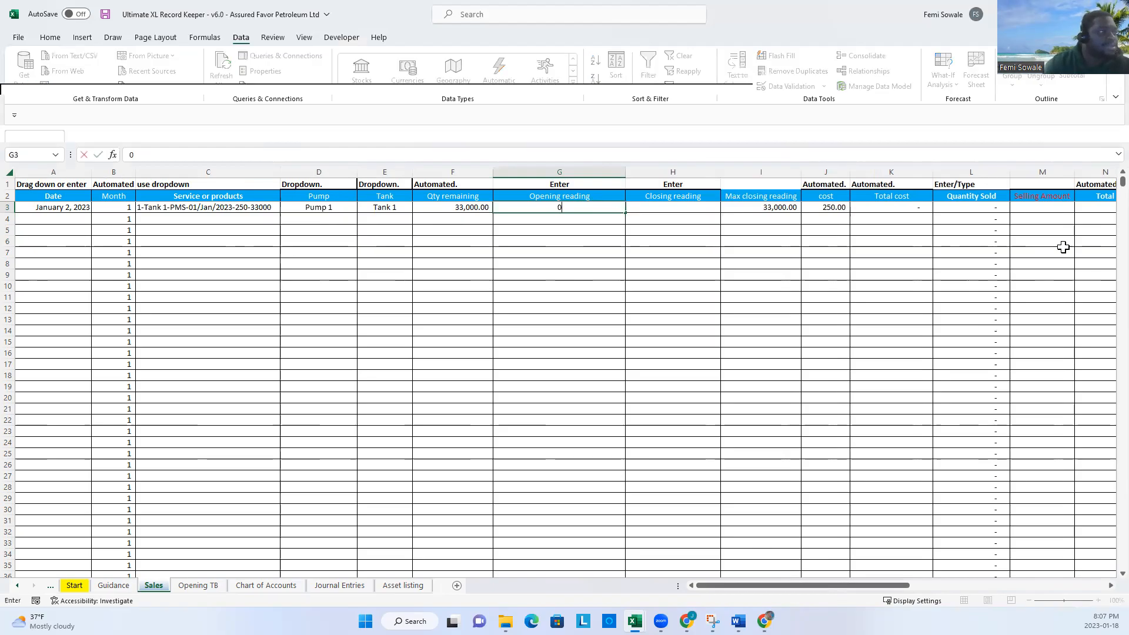
{"action": "key", "text": "Tab"}
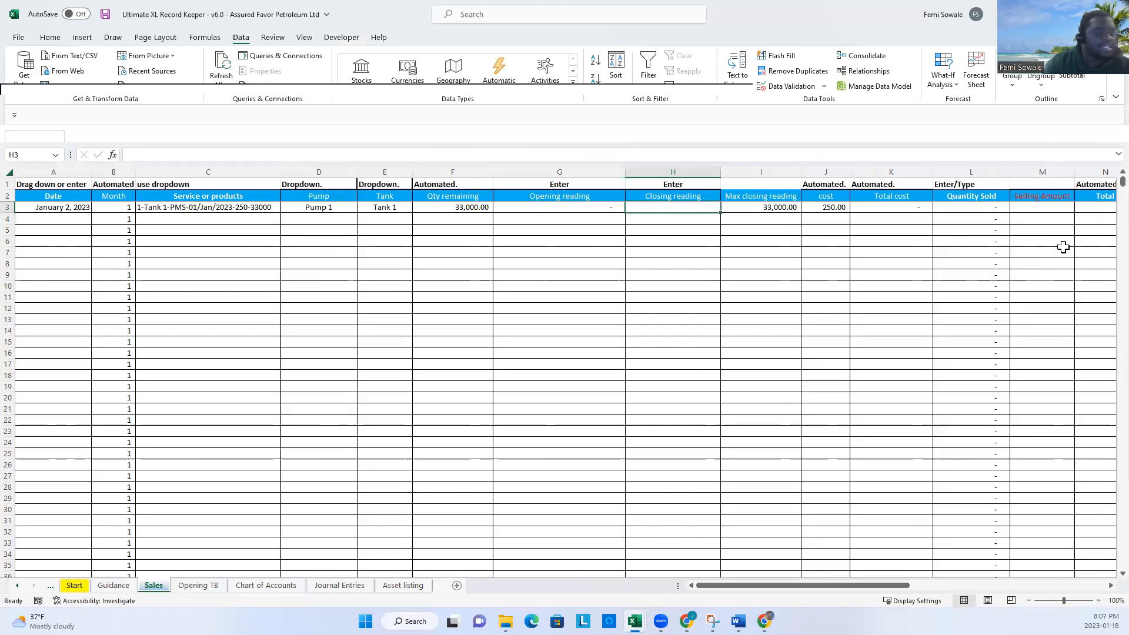
{"action": "type", "text": "5623"}
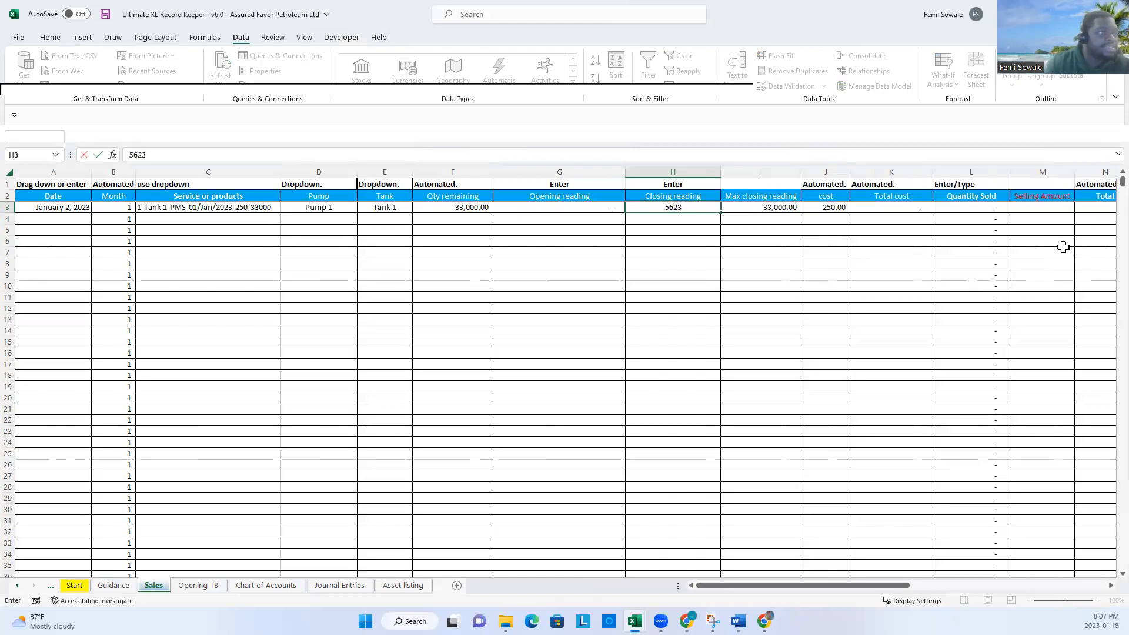
{"action": "key", "text": "Return"}
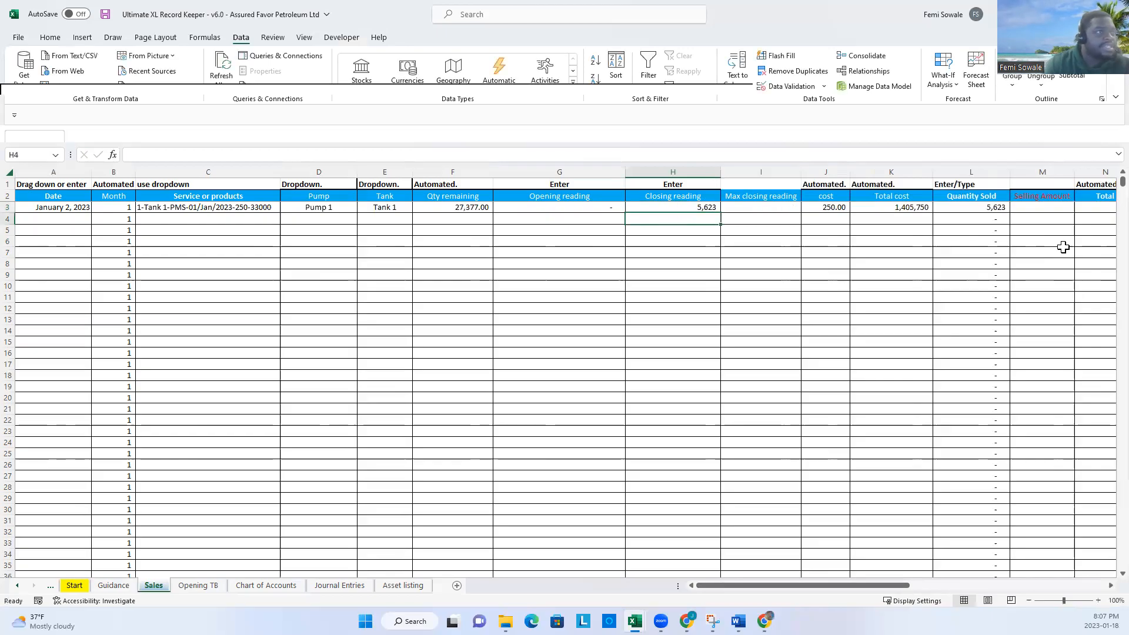
- Set the selling amount in row 3 to 300 and check the Quantity Sold formula and the row's total
{"action": "key", "text": "Up"}
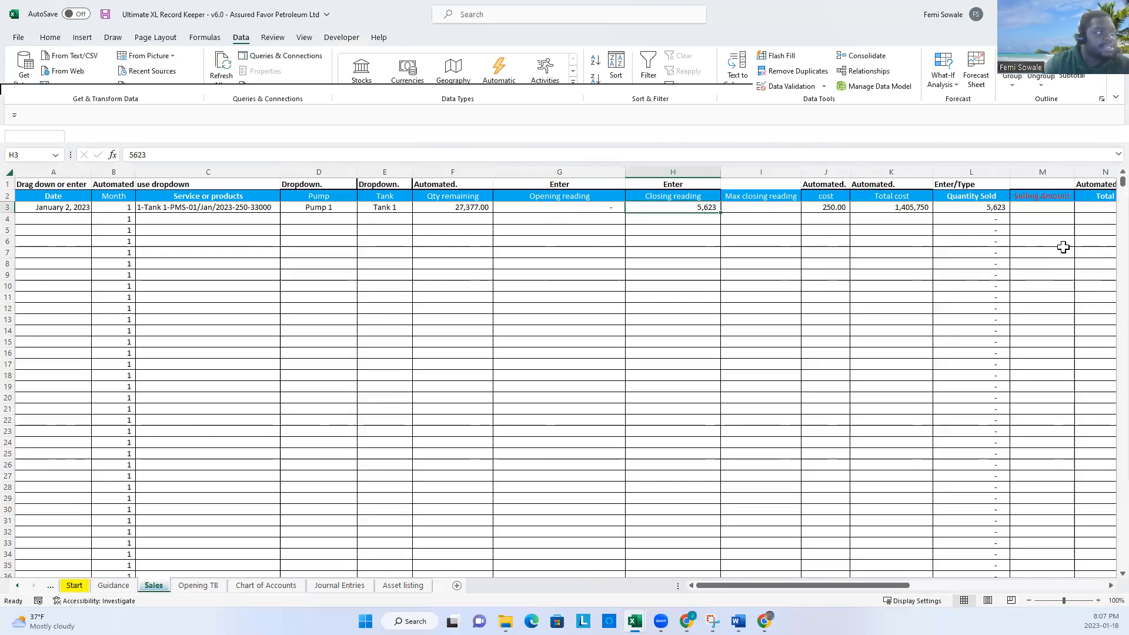
{"action": "key", "text": "Right"}
{"action": "key", "text": "Right"}
{"action": "key", "text": "Right"}
{"action": "key", "text": "Right"}
{"action": "key", "text": "Right"}
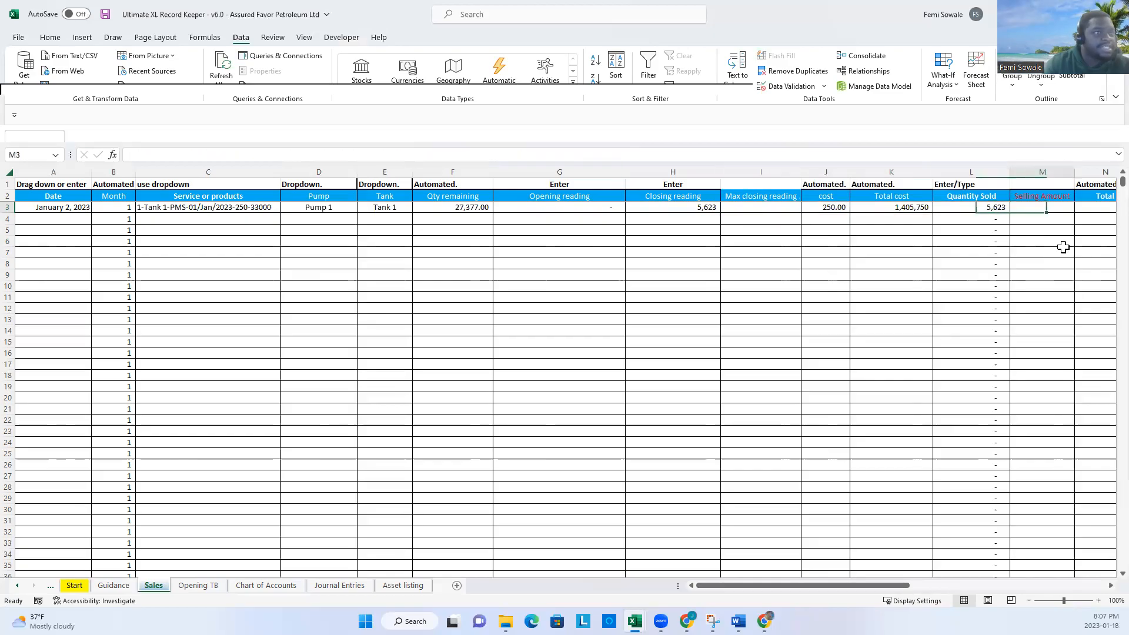
{"action": "key", "text": "Left"}
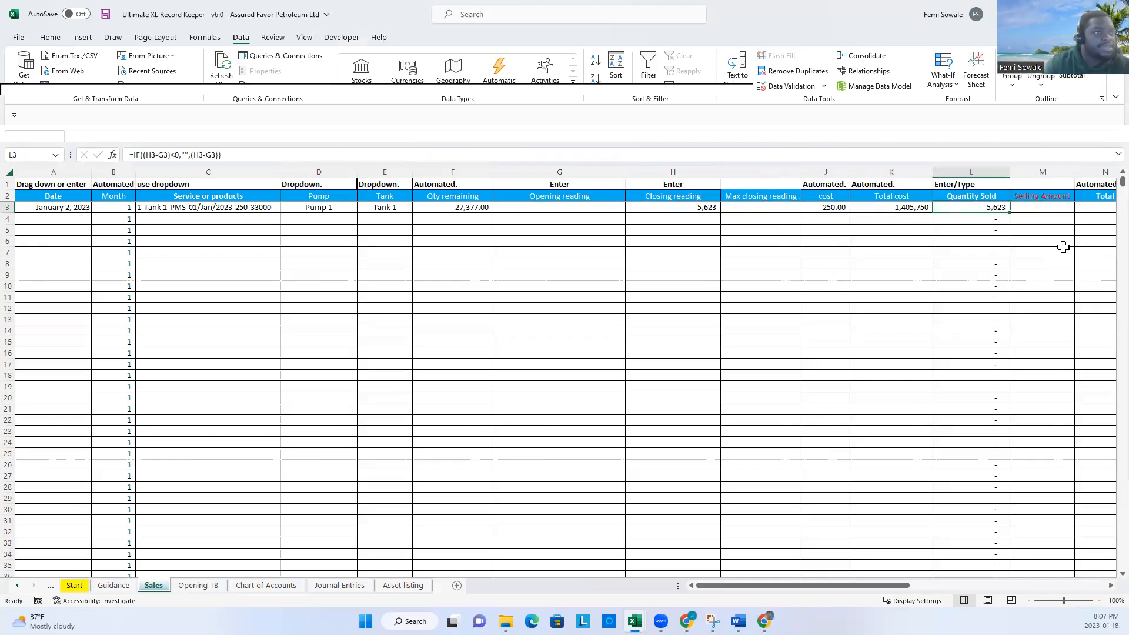
{"action": "key", "text": "Right"}
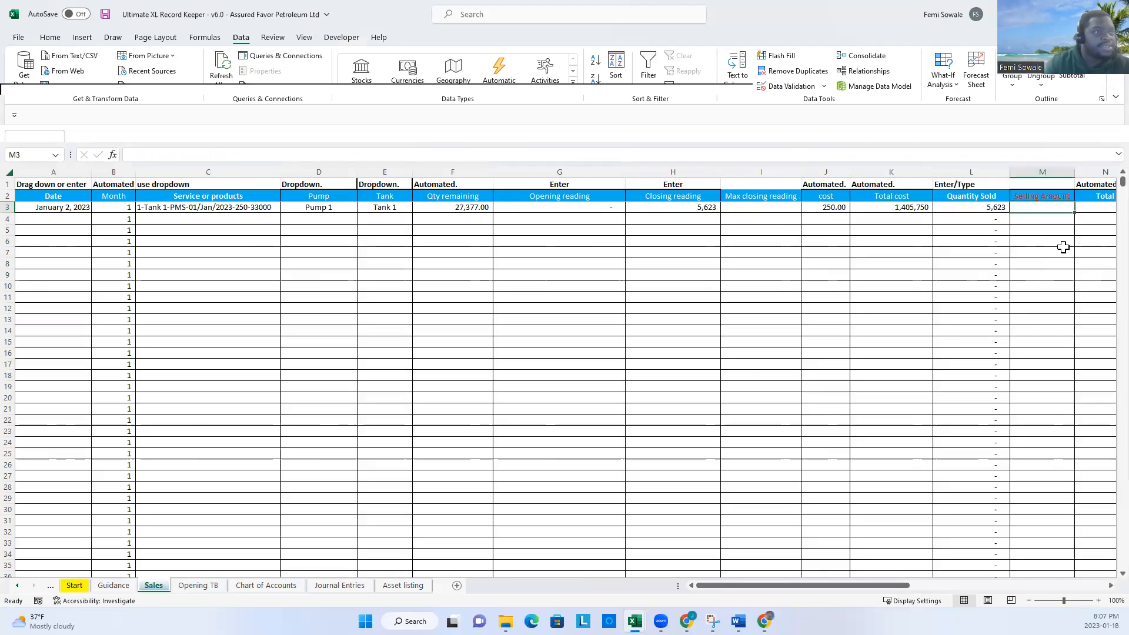
{"action": "type", "text": "30"}
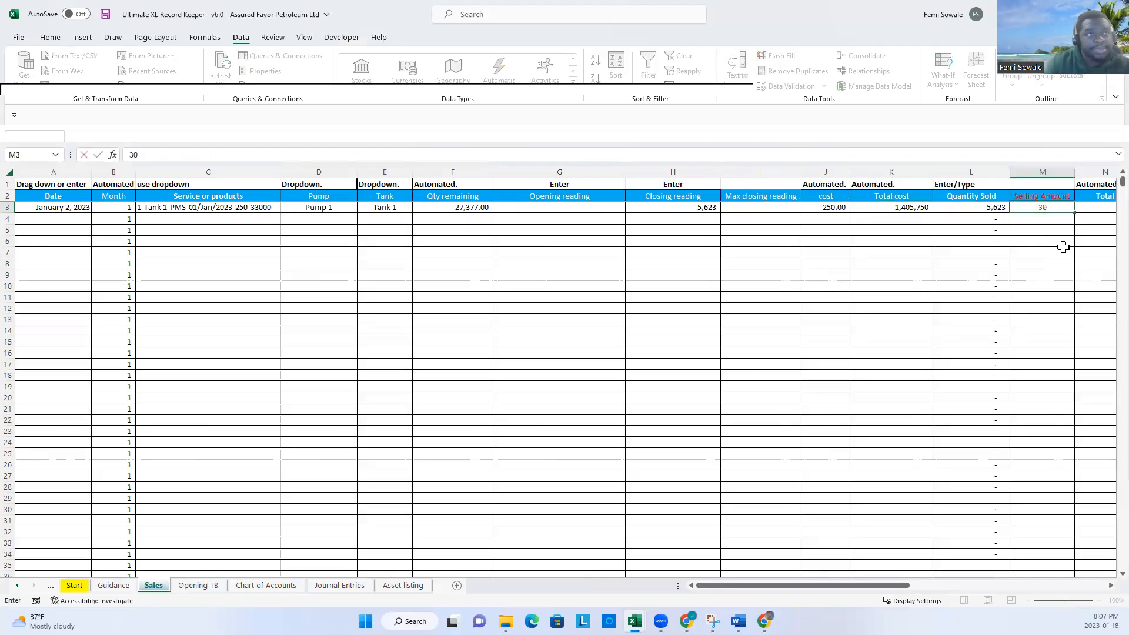
{"action": "type", "text": "0"}
{"action": "key", "text": "Return"}
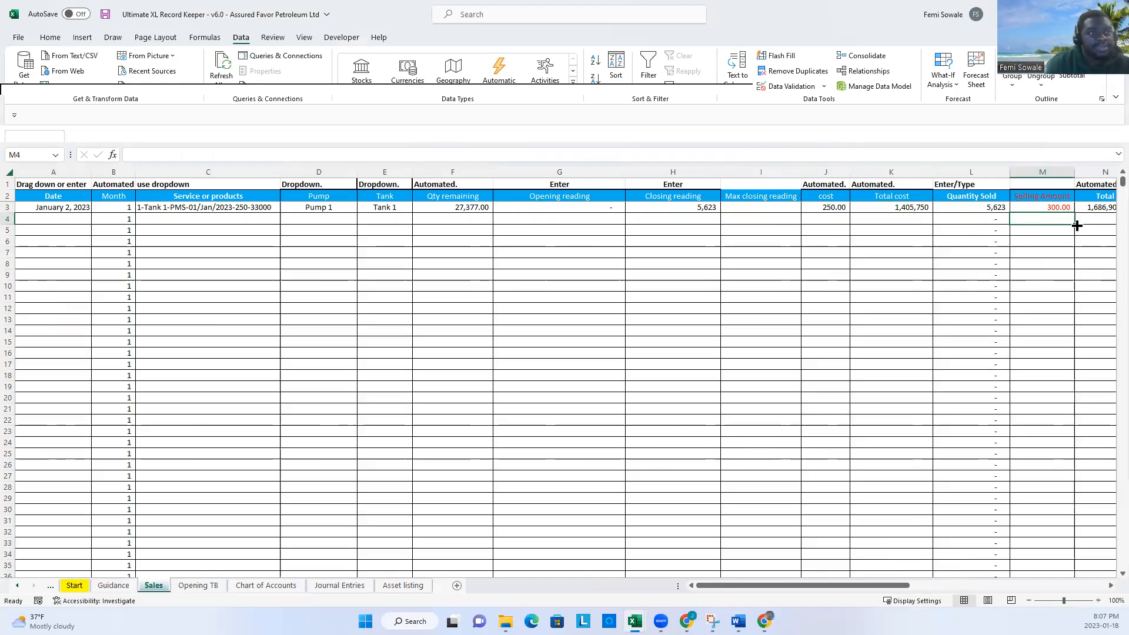
{"action": "left_click_drag", "start_coordinate": [888, 586], "coordinate": [897, 575]}
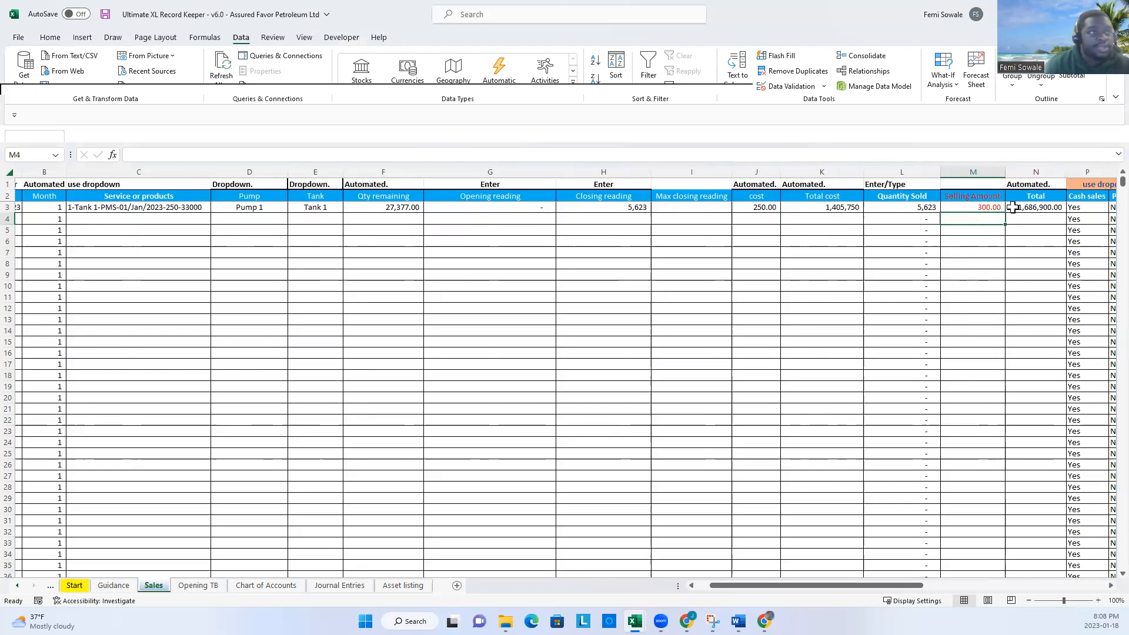
{"action": "left_click", "coordinate": [989, 209]}
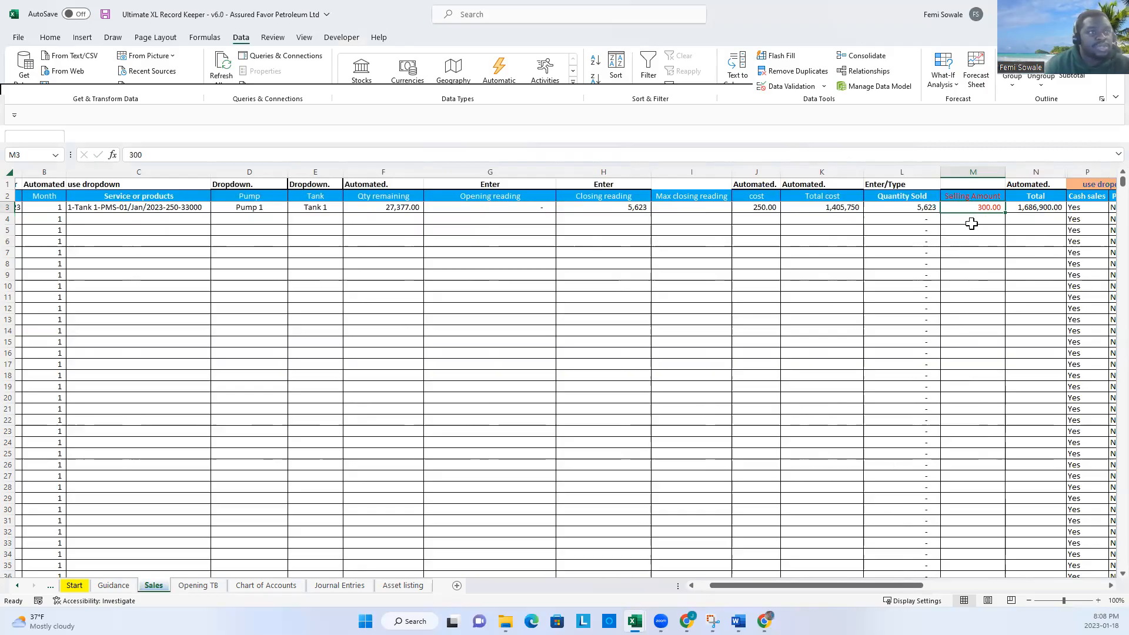
- Copy the Cash sales entry Yes from row 5 into rows 3 and 4, and check the Credit sales formula in row 5
{"action": "left_click_drag", "start_coordinate": [910, 589], "coordinate": [987, 590]}
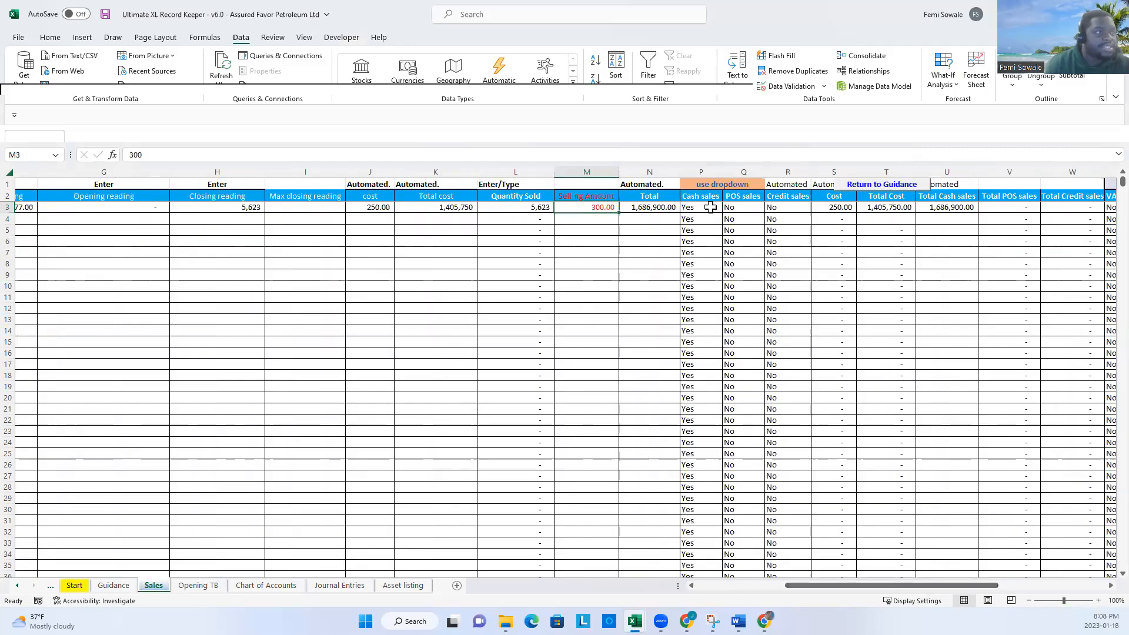
{"action": "left_click", "coordinate": [711, 207]}
{"action": "left_click", "coordinate": [703, 222]}
{"action": "left_click", "coordinate": [712, 230]}
{"action": "left_click_drag", "start_coordinate": [710, 222], "coordinate": [711, 222]}
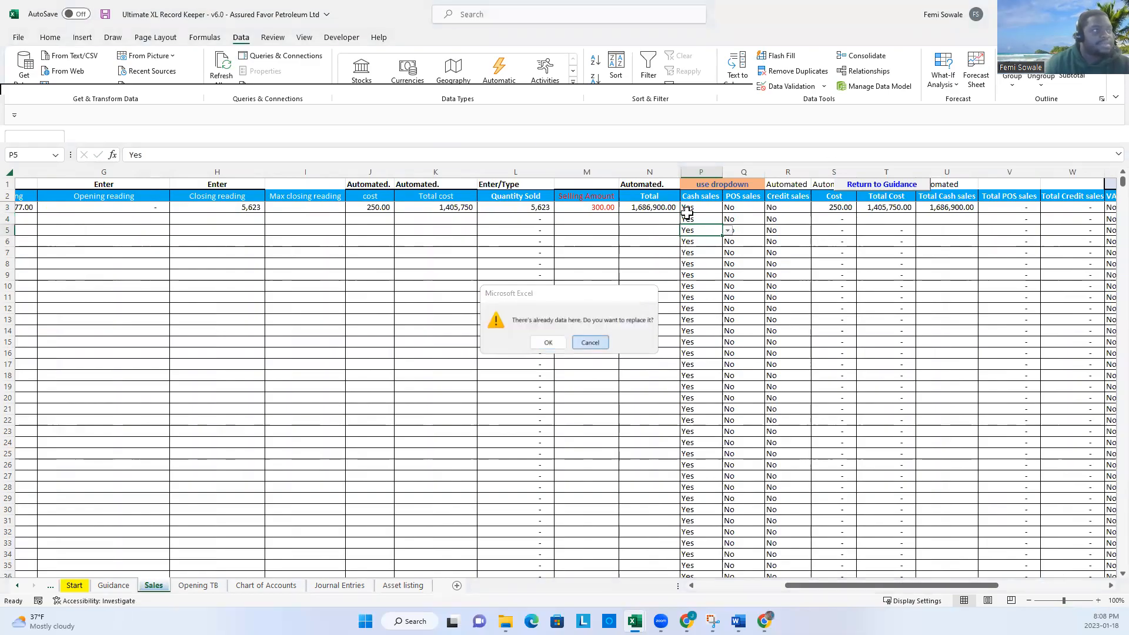
{"action": "key", "text": "Escape"}
{"action": "left_click", "coordinate": [708, 231]}
{"action": "key", "text": "ctrl+c"}
{"action": "left_click", "coordinate": [716, 207]}
{"action": "left_click_drag", "start_coordinate": [713, 222], "coordinate": [715, 226]}
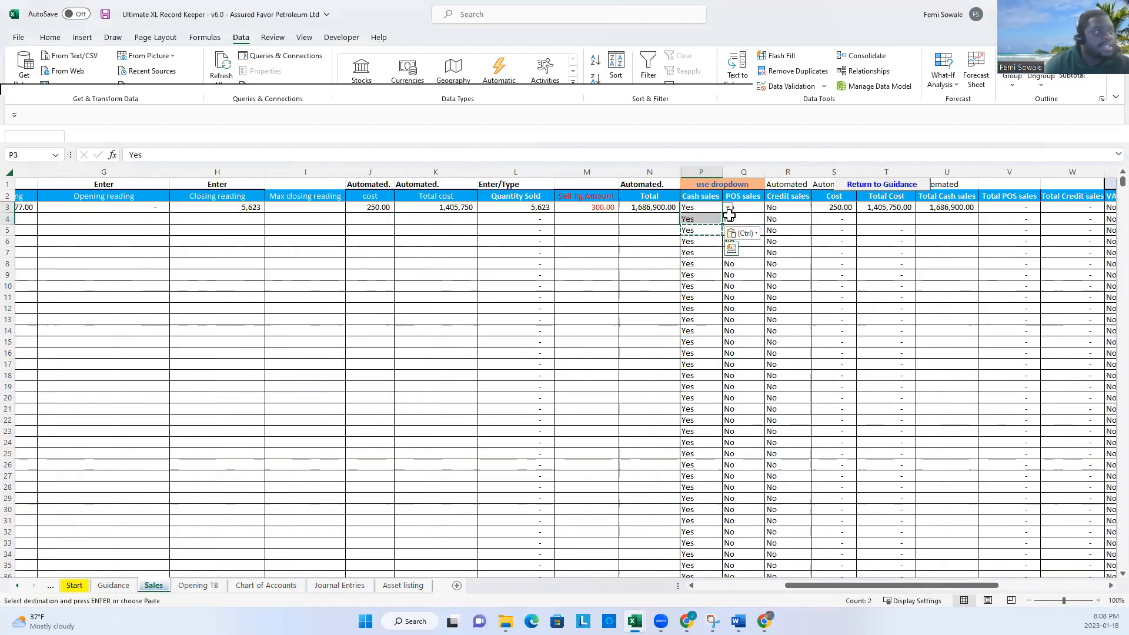
{"action": "left_click", "coordinate": [788, 229]}
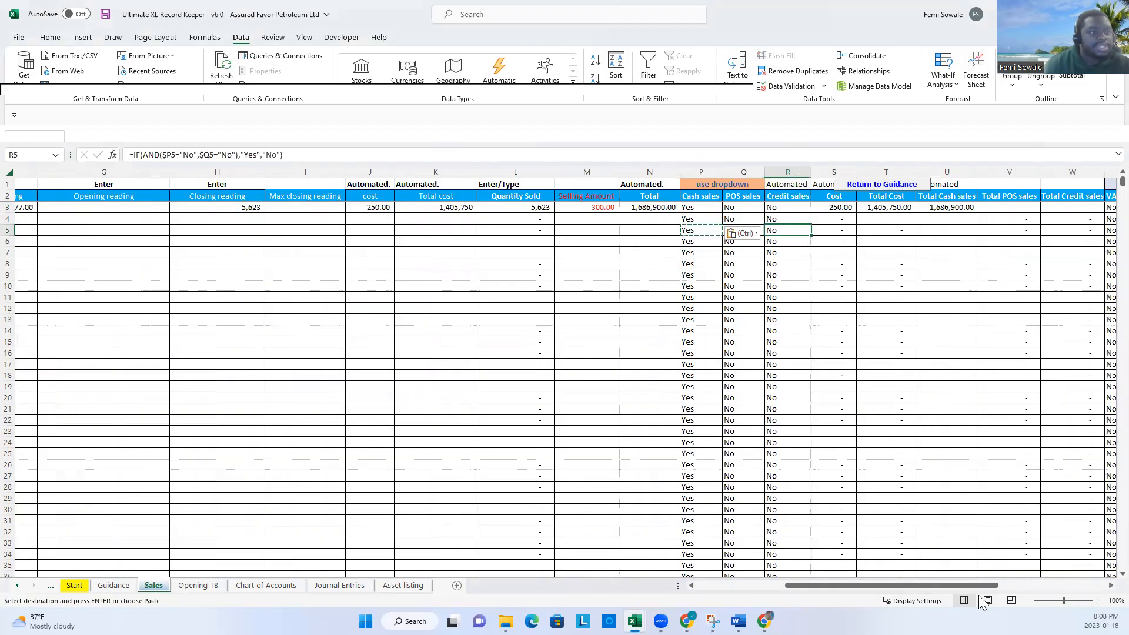
{"action": "key", "text": "Escape"}
- Return to Guidance, go to the Inventory Manager sheet and refresh its inventory data
{"action": "left_click_drag", "start_coordinate": [997, 584], "coordinate": [782, 571]}
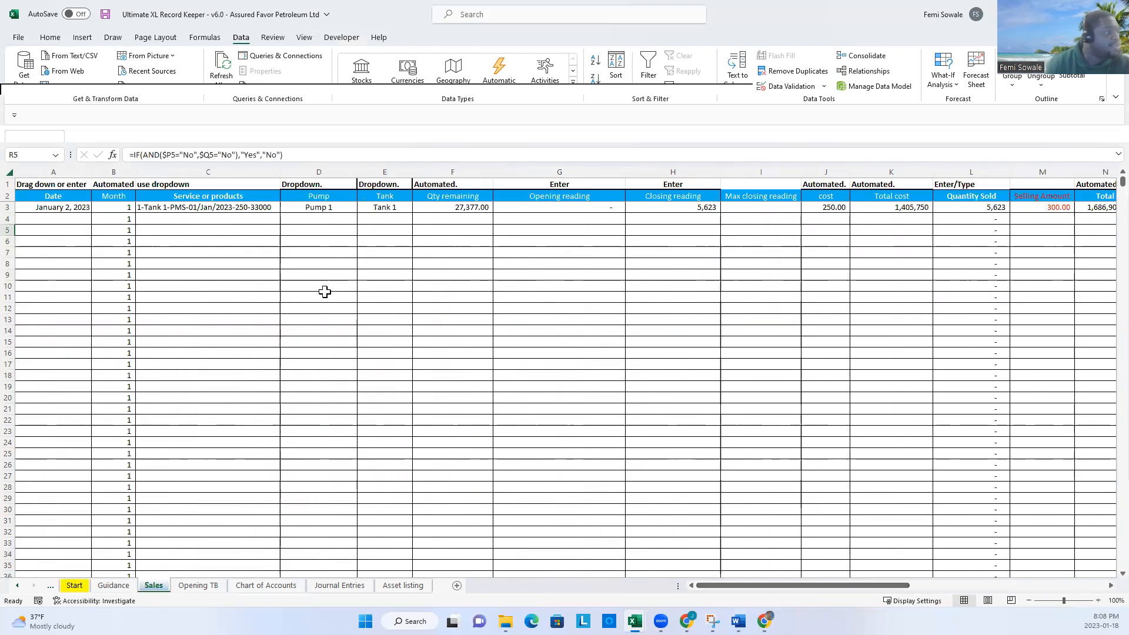
{"action": "left_click_drag", "start_coordinate": [840, 591], "coordinate": [935, 585]}
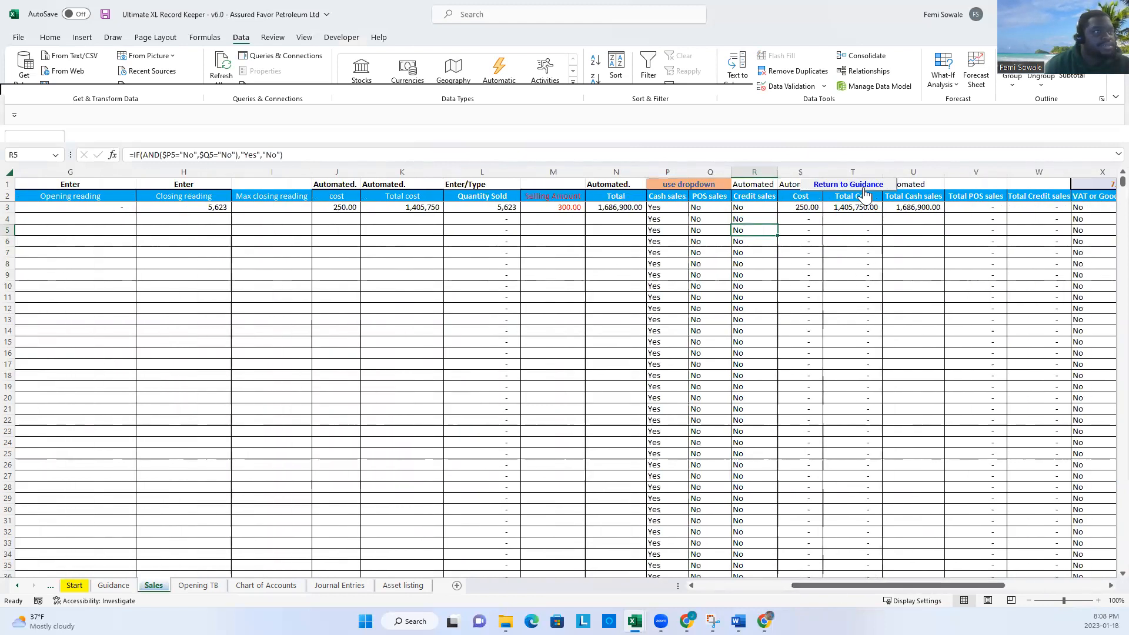
{"action": "left_click", "coordinate": [865, 193]}
{"action": "left_click", "coordinate": [373, 364]}
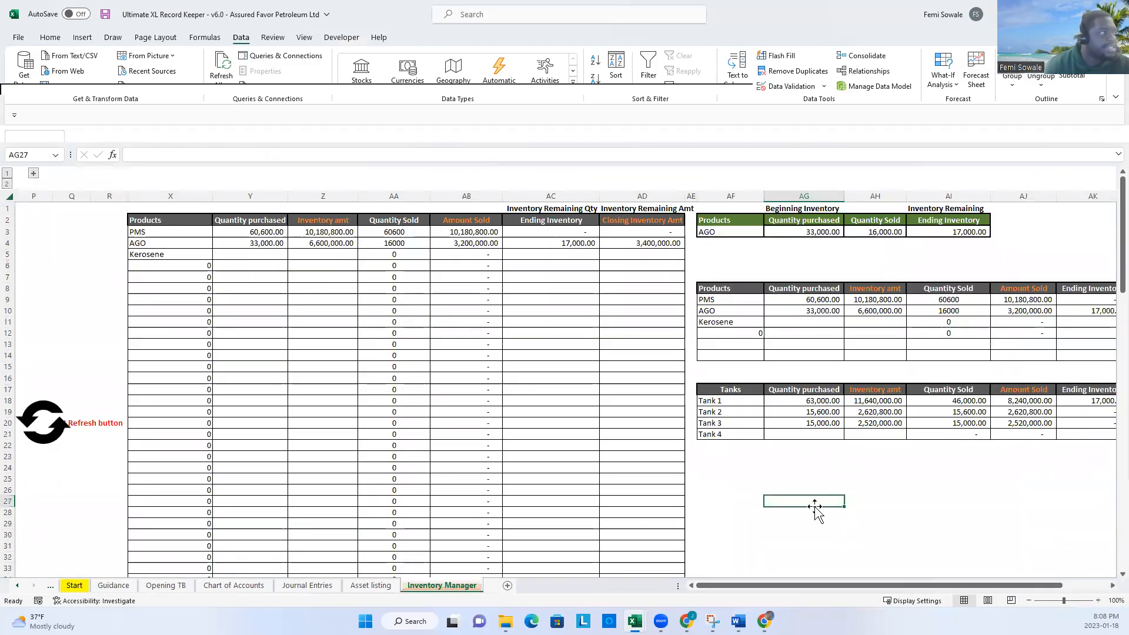
{"action": "left_click", "coordinate": [52, 431]}
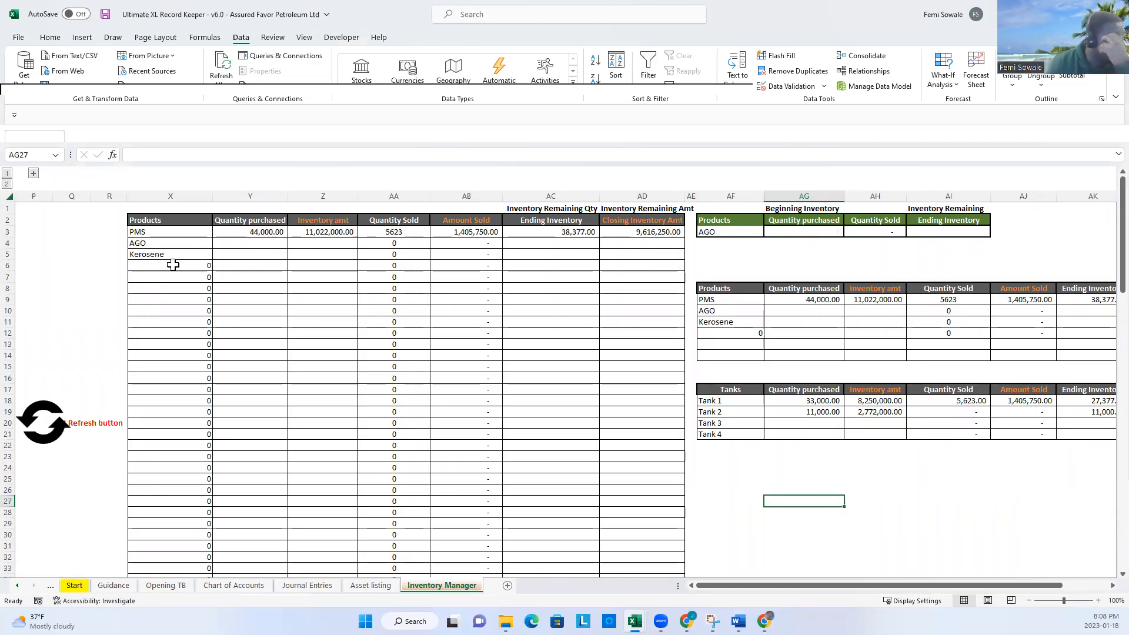
- Examine the PMS row's purchased, sold and closing inventory quantities and amounts, plus the product and tank summary tables
{"action": "left_click", "coordinate": [262, 232]}
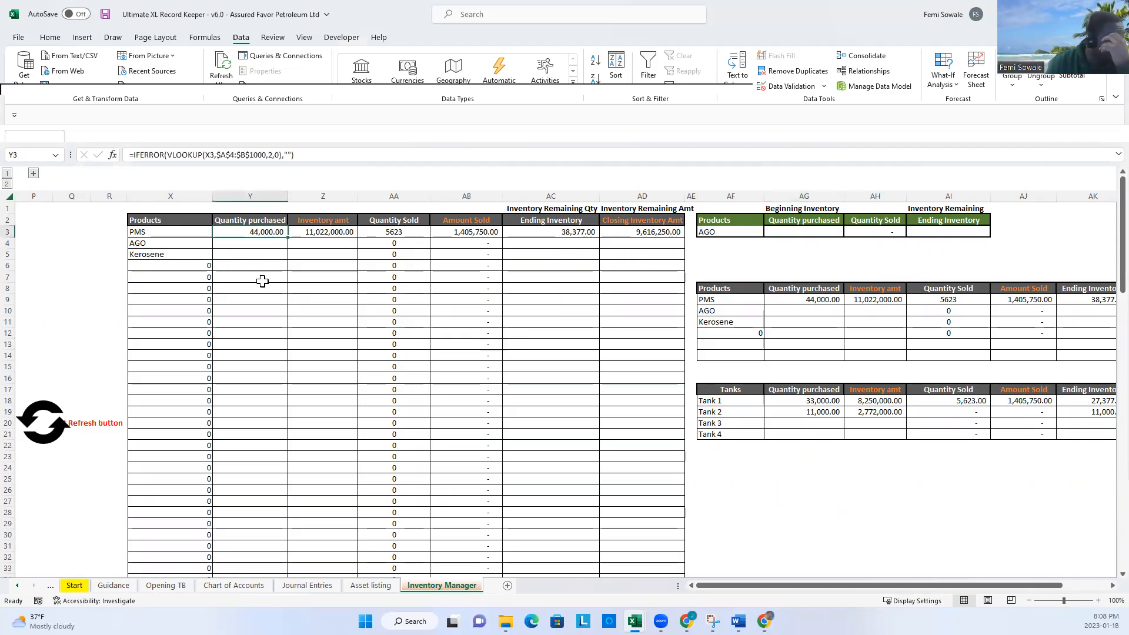
{"action": "left_click", "coordinate": [334, 231]}
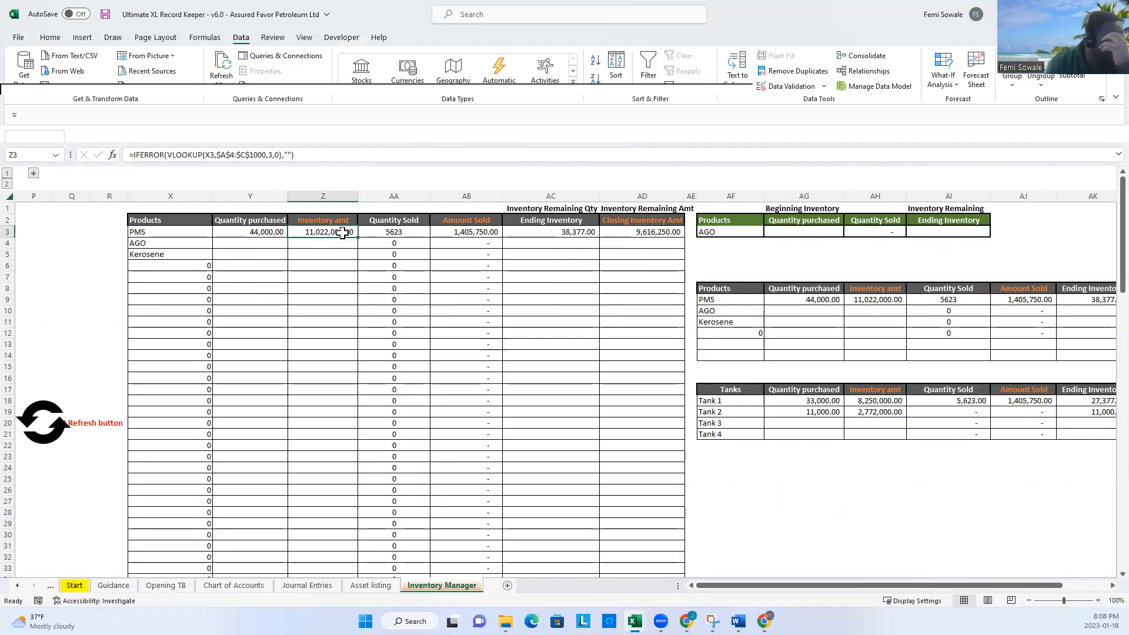
{"action": "left_click", "coordinate": [403, 233]}
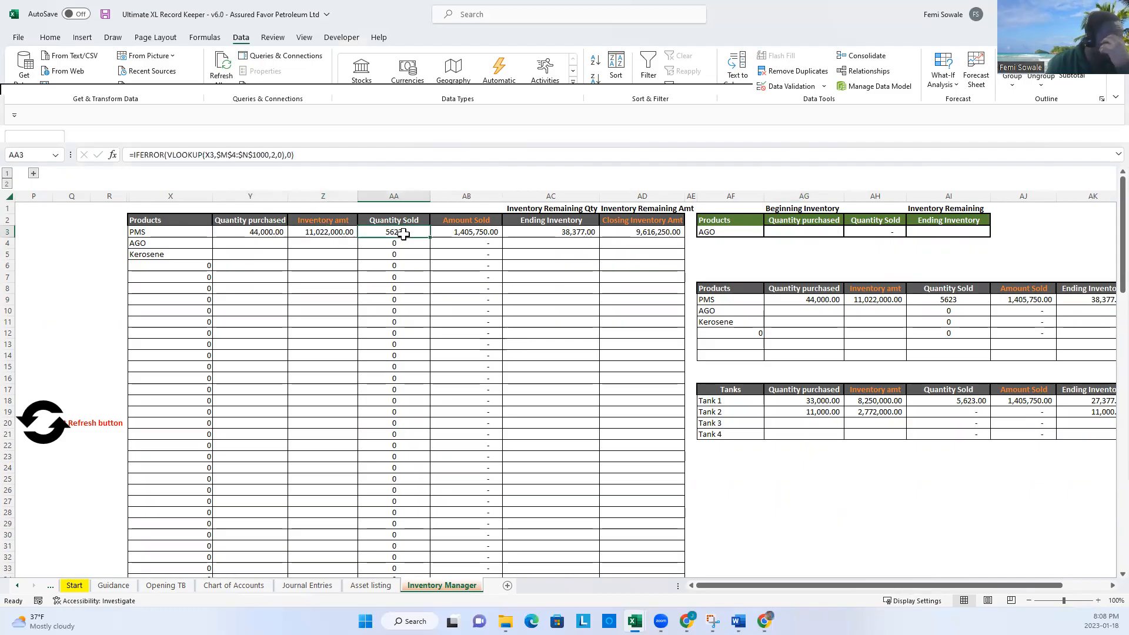
{"action": "left_click", "coordinate": [482, 232]}
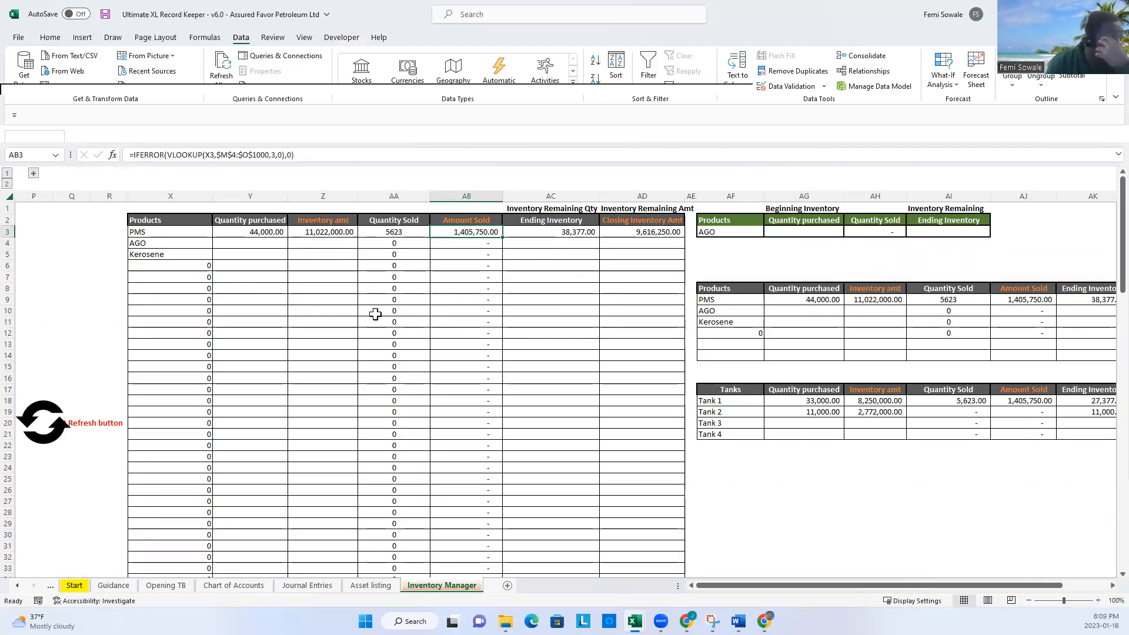
{"action": "left_click", "coordinate": [553, 232]}
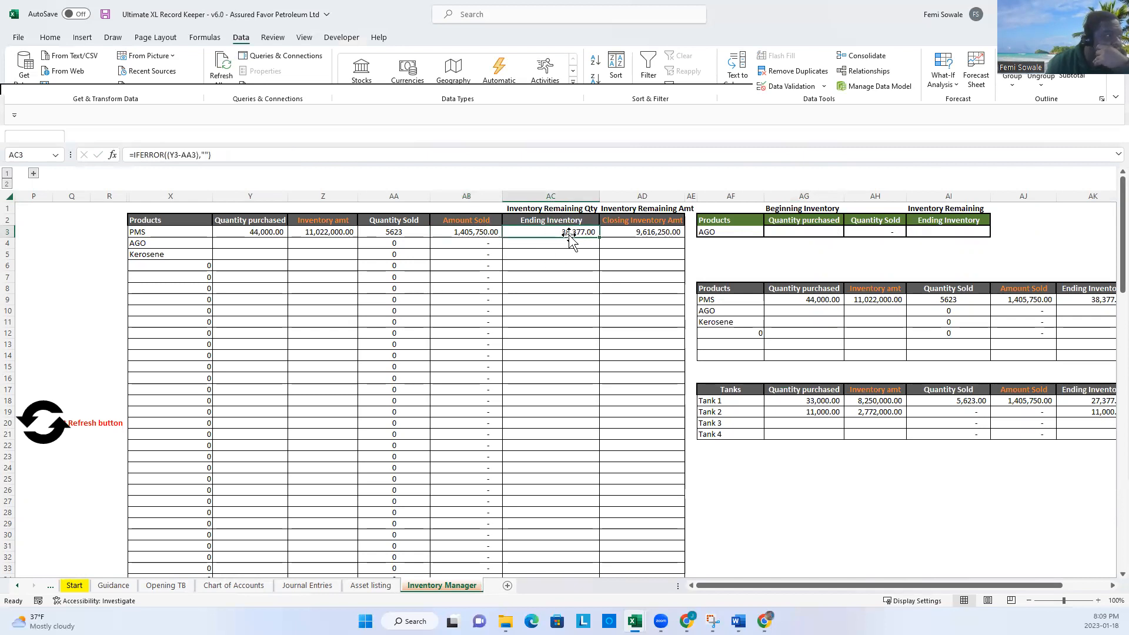
{"action": "left_click", "coordinate": [640, 233]}
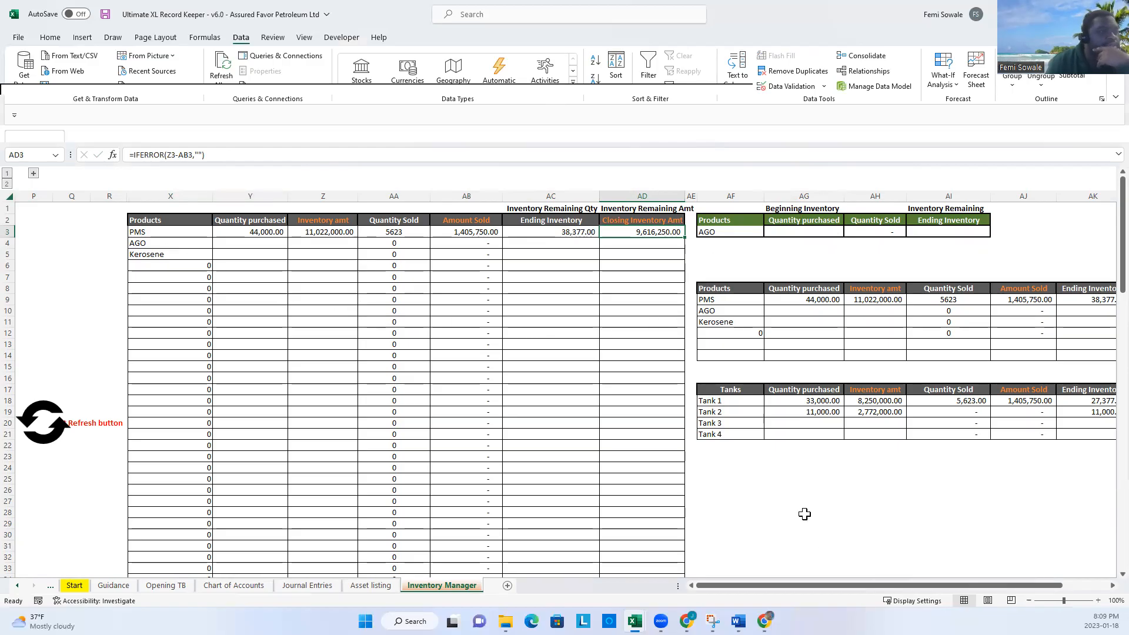
{"action": "left_click_drag", "start_coordinate": [815, 585], "coordinate": [841, 584]}
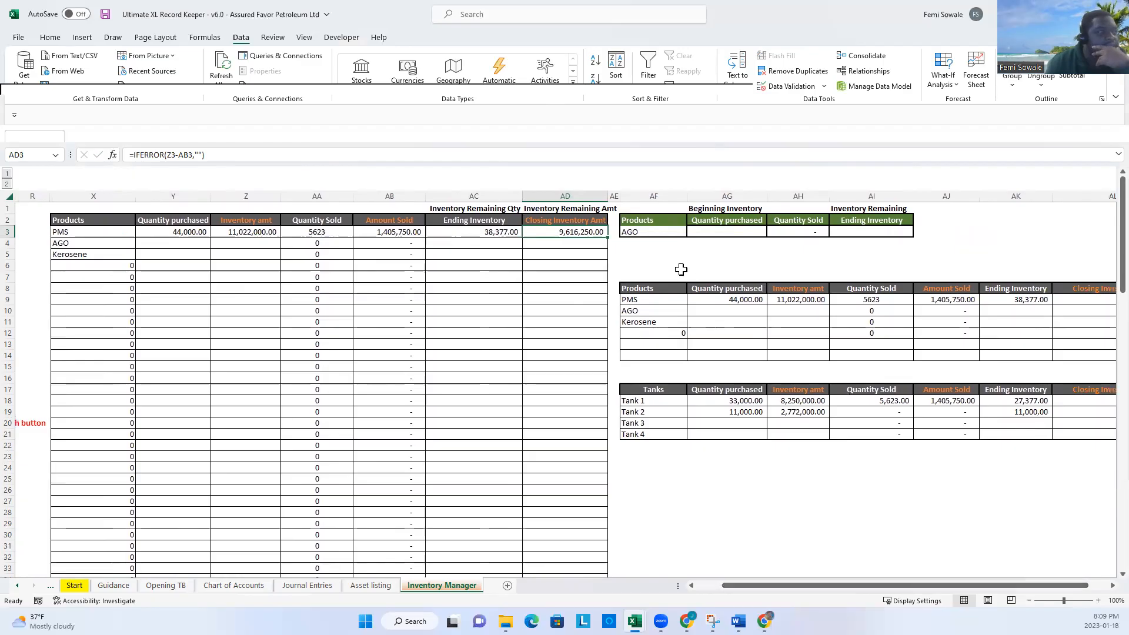
- Set the product in the green inventory lookup table to PMS
{"action": "left_click", "coordinate": [657, 232]}
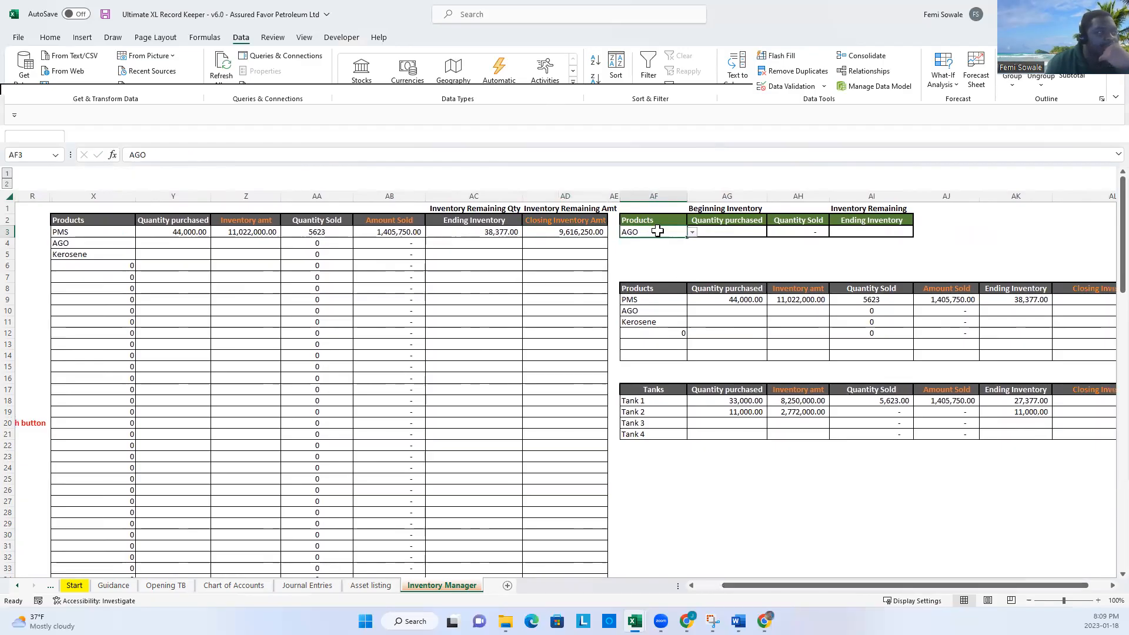
{"action": "left_click", "coordinate": [692, 233]}
{"action": "left_click", "coordinate": [690, 254]}
{"action": "left_click_drag", "start_coordinate": [690, 255], "coordinate": [692, 236]}
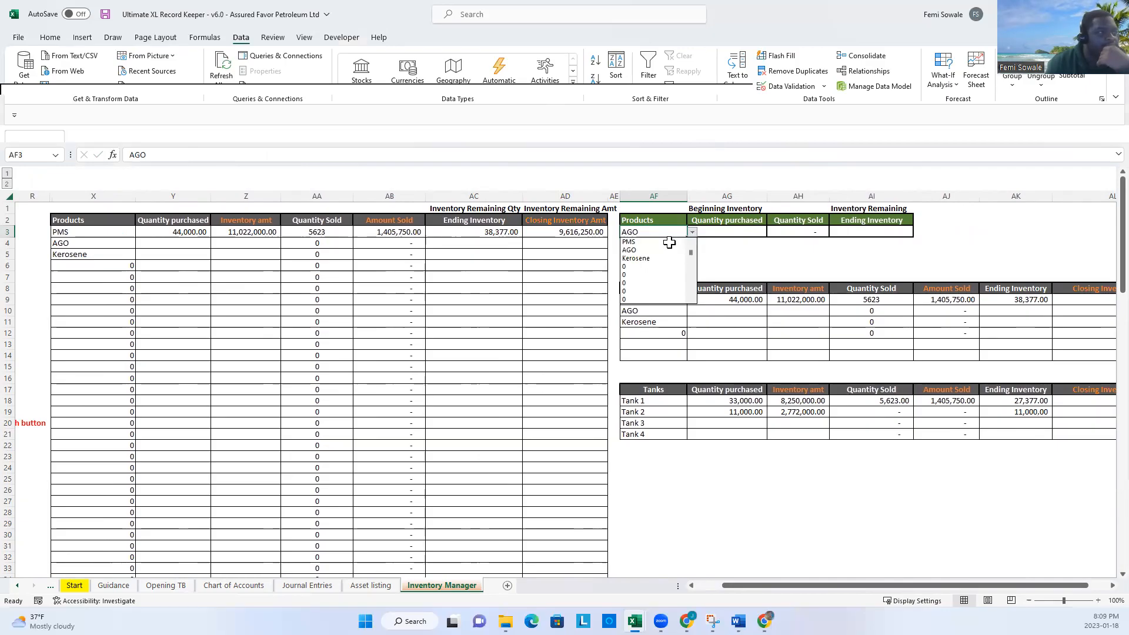
{"action": "left_click", "coordinate": [664, 242]}
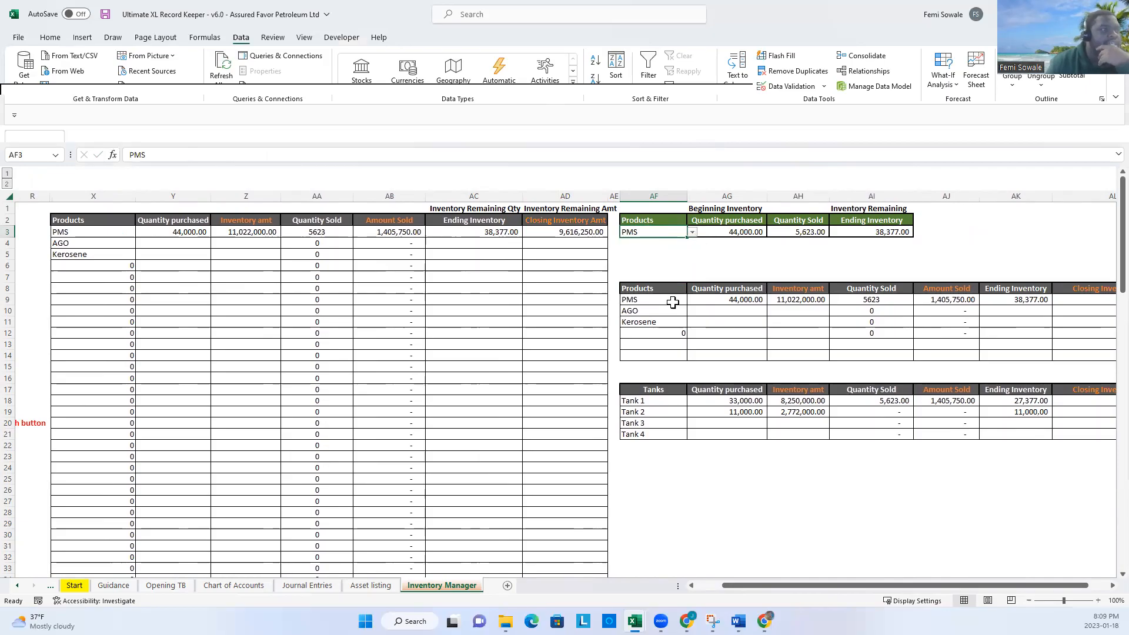
- Check the Tank 1 row's formulas for quantity purchased, inventory amount and quantity sold
{"action": "left_click_drag", "start_coordinate": [900, 588], "coordinate": [936, 586]}
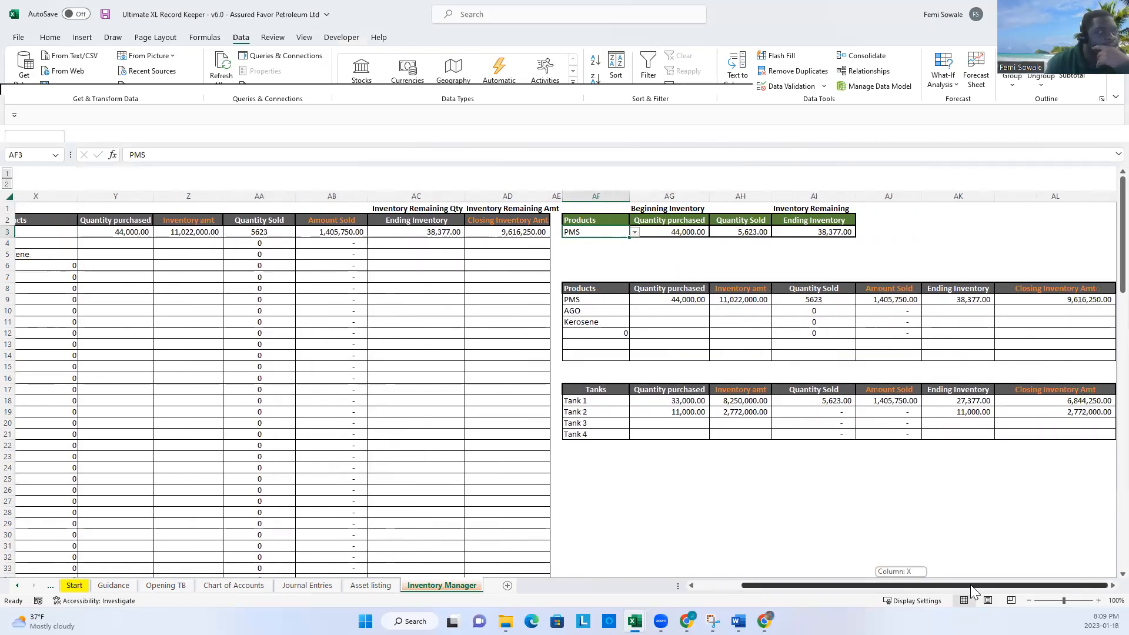
{"action": "left_click_drag", "start_coordinate": [1008, 577], "coordinate": [1008, 578]}
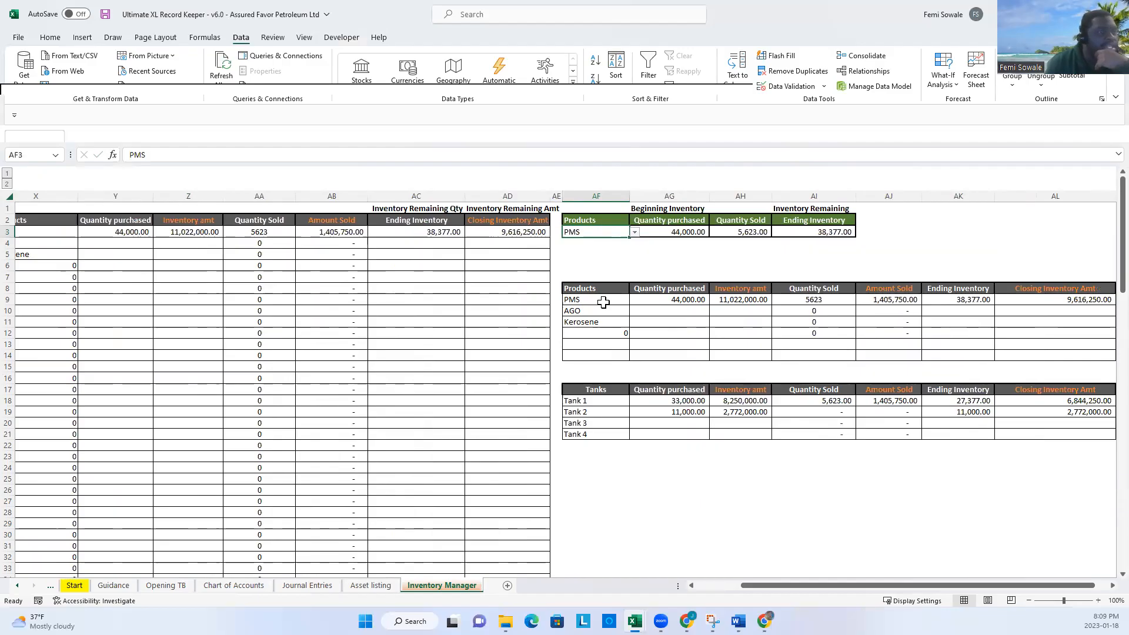
{"action": "left_click", "coordinate": [588, 404]}
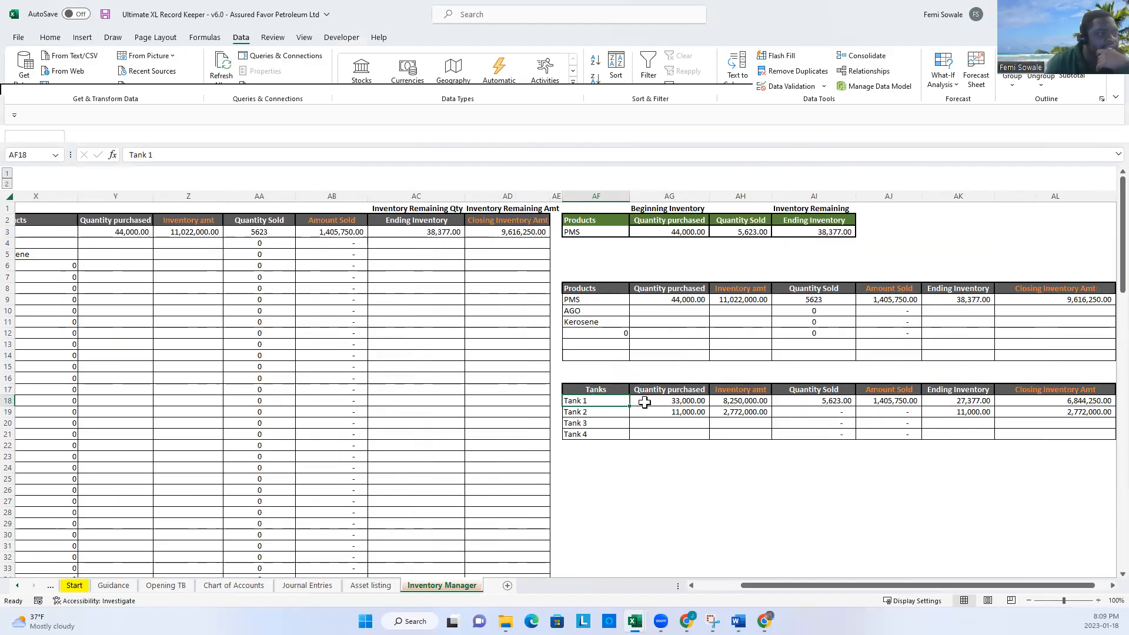
{"action": "left_click", "coordinate": [687, 402]}
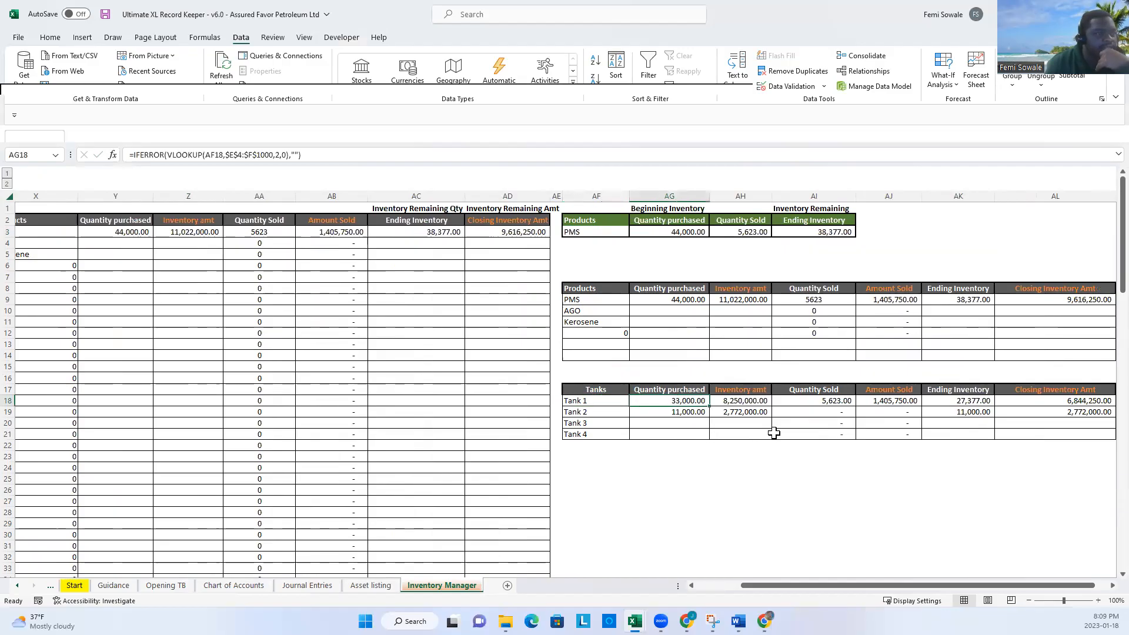
{"action": "left_click", "coordinate": [750, 400]}
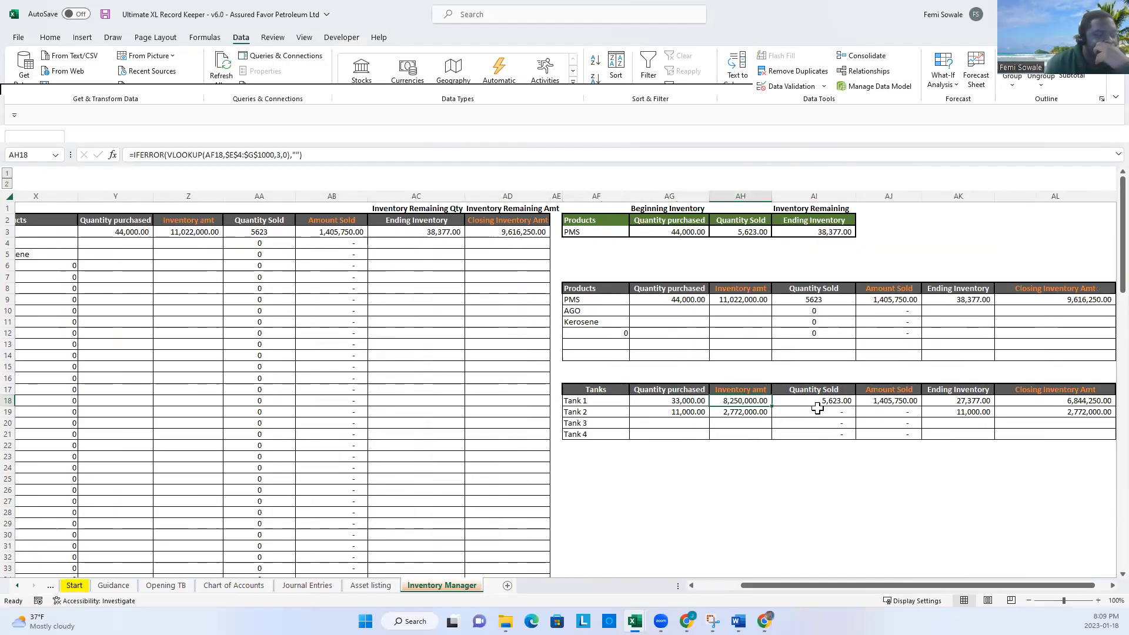
{"action": "left_click", "coordinate": [822, 402]}
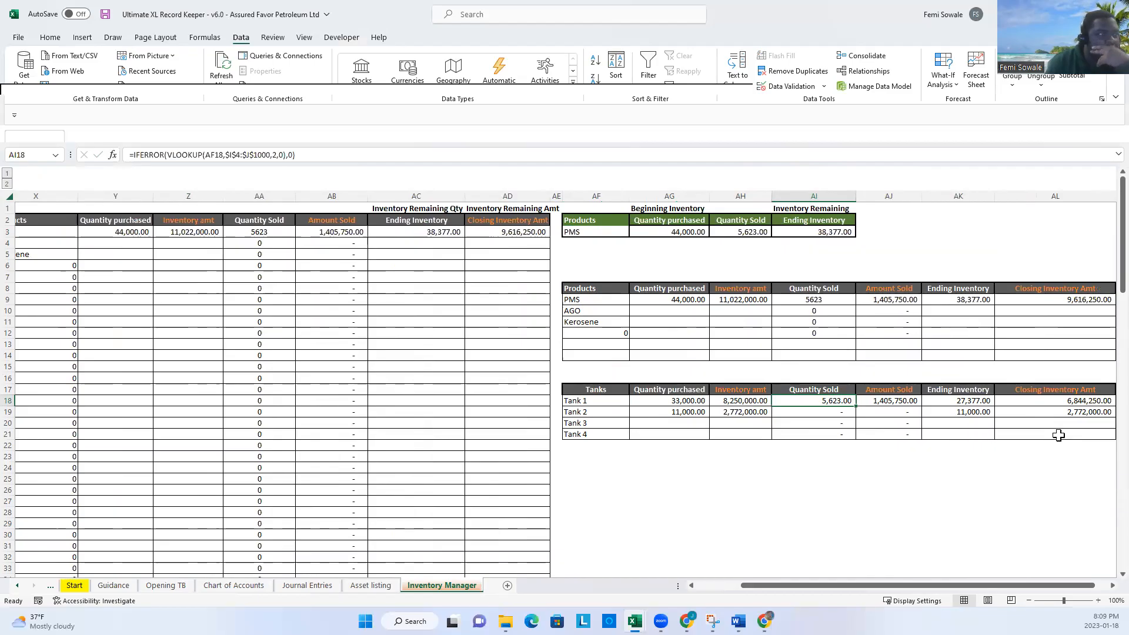
{"action": "left_click_drag", "start_coordinate": [948, 584], "coordinate": [1068, 587]}
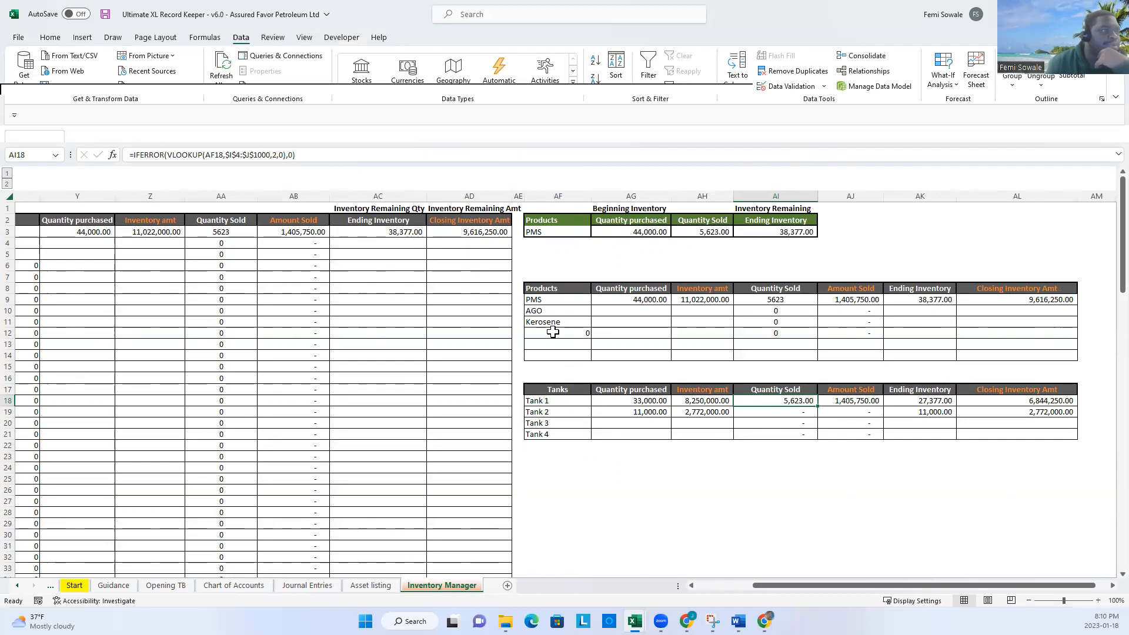
- Look through the product choices in the green lookup table and review the surrounding inventory tables
{"action": "left_click", "coordinate": [549, 231]}
{"action": "left_click", "coordinate": [596, 232]}
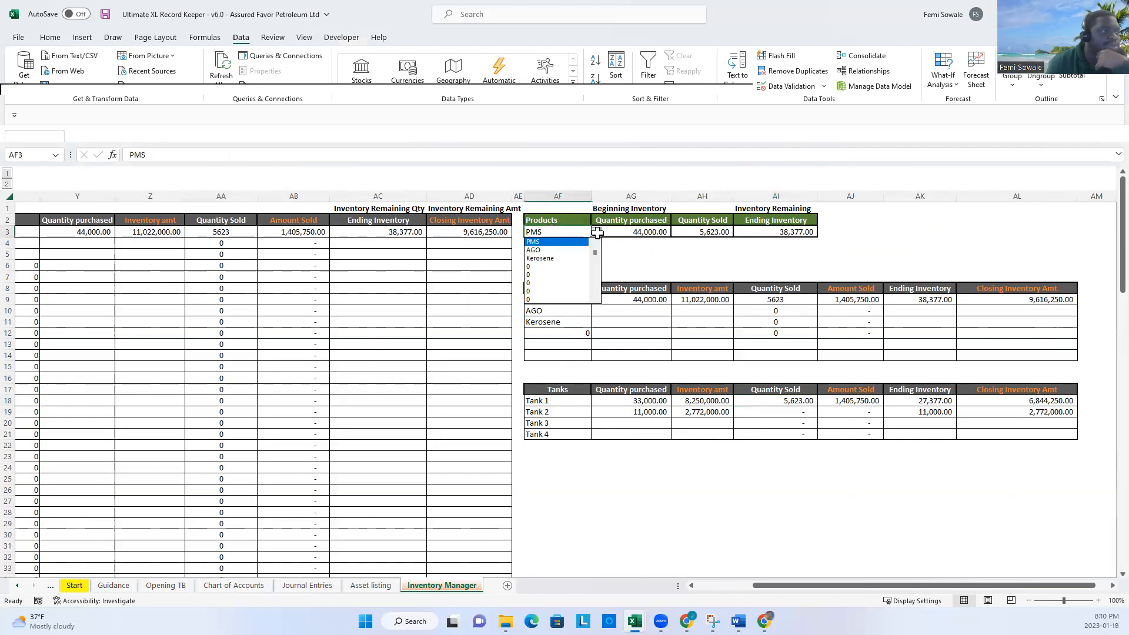
{"action": "left_click", "coordinate": [665, 254]}
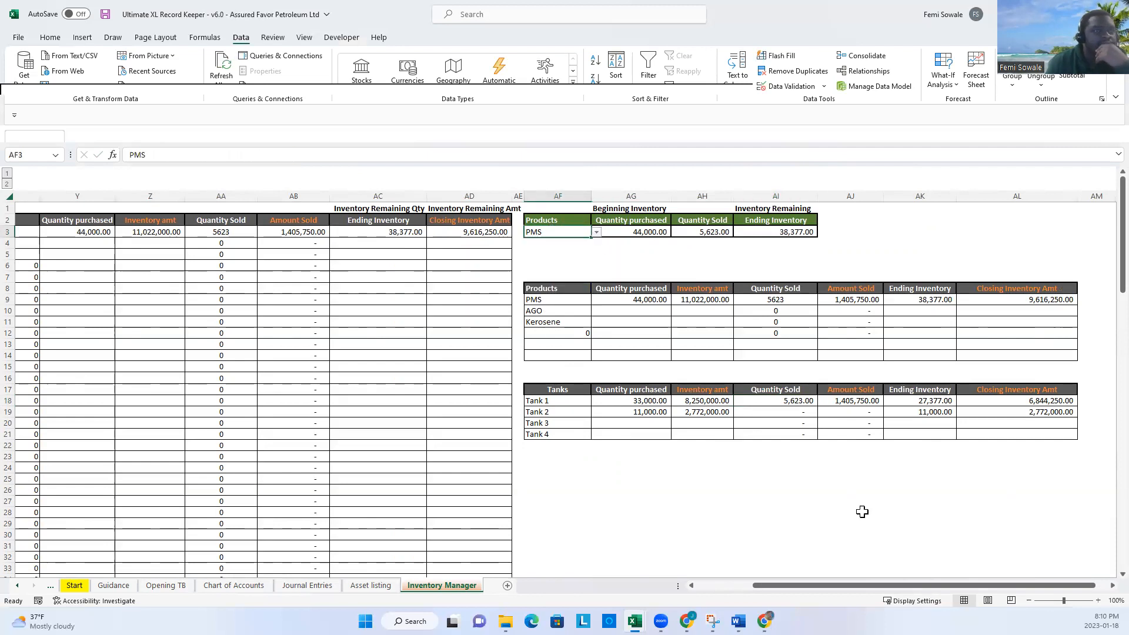
{"action": "left_click_drag", "start_coordinate": [900, 584], "coordinate": [914, 586]}
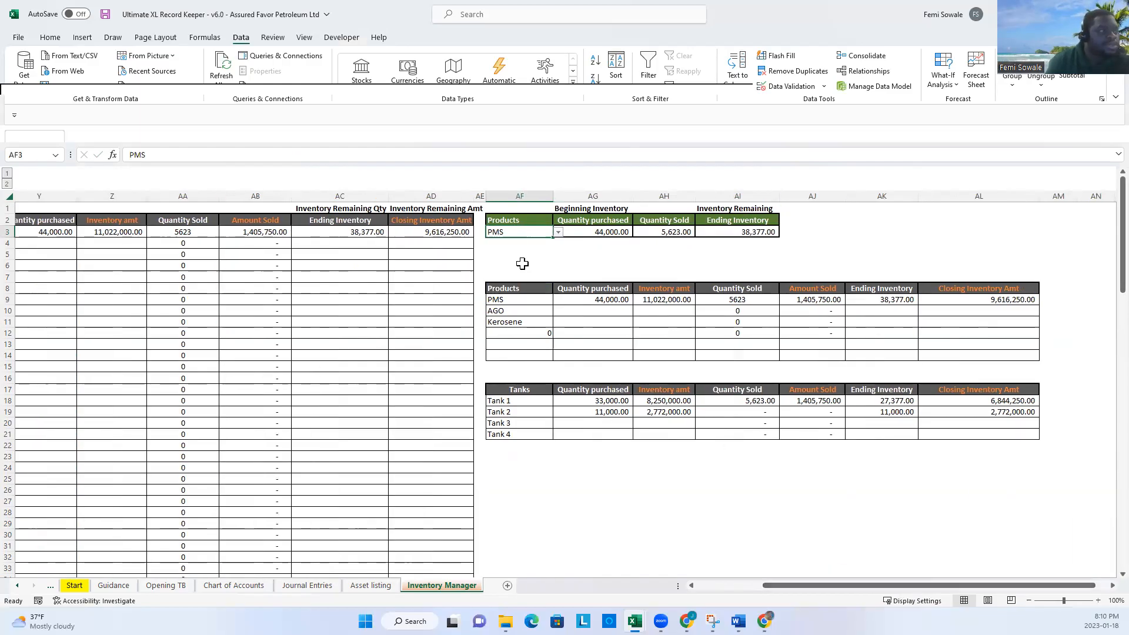
{"action": "left_click_drag", "start_coordinate": [822, 584], "coordinate": [622, 582]}
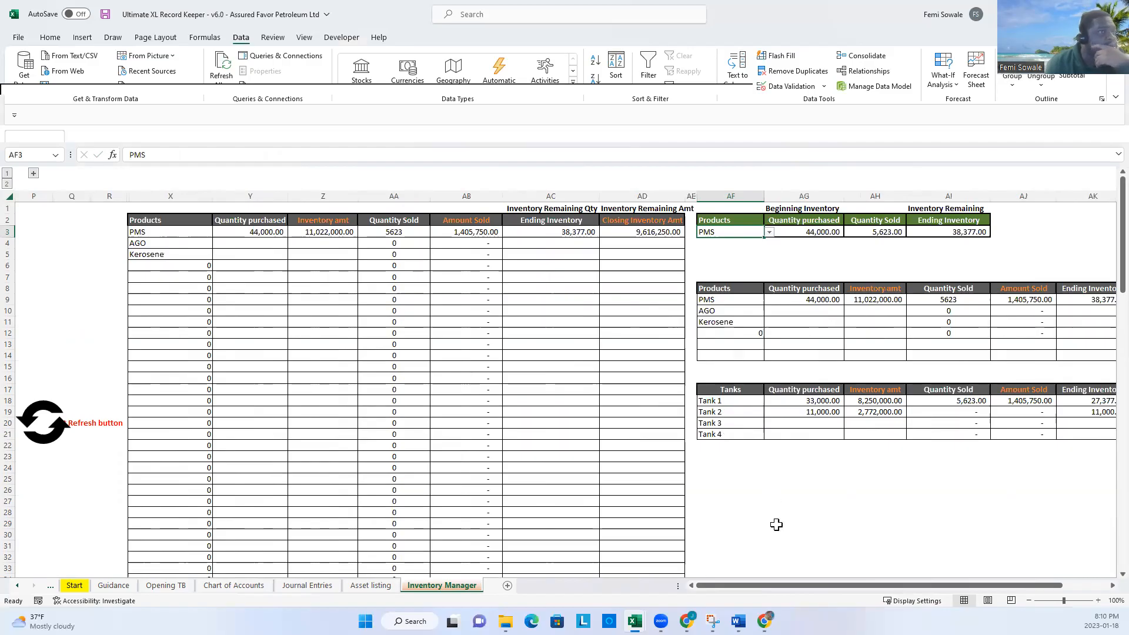
{"action": "left_click_drag", "start_coordinate": [877, 586], "coordinate": [714, 589]}
- Go through Guidance to the Sales sheet and fill the date down from row 3, giving row 4 January 3, 2023
{"action": "left_click", "coordinate": [101, 589]}
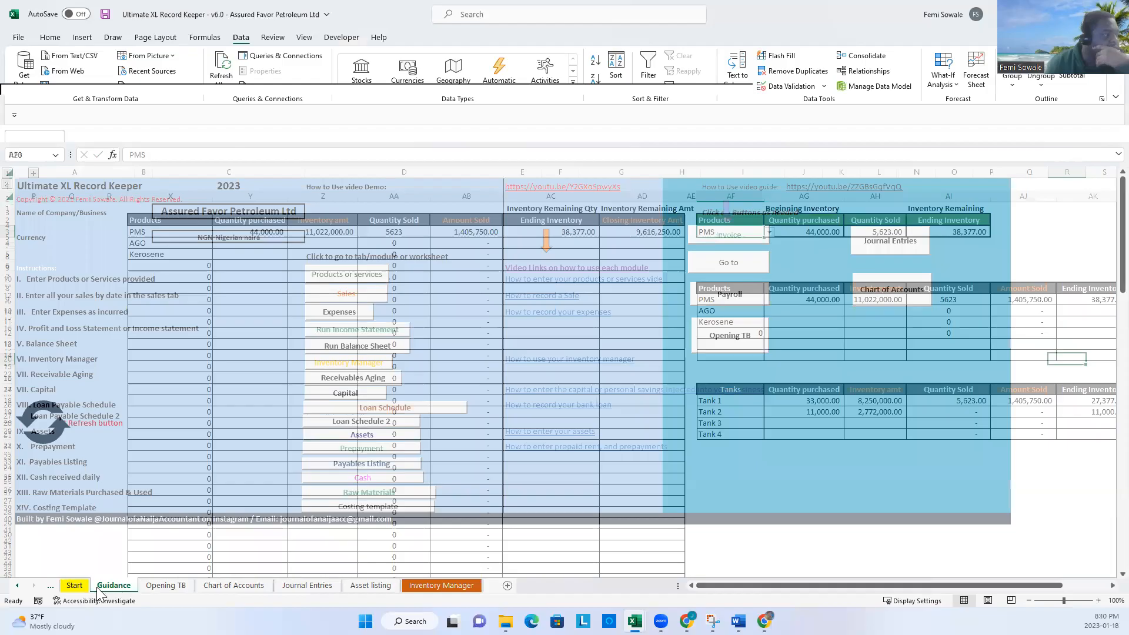
{"action": "left_click", "coordinate": [346, 293]}
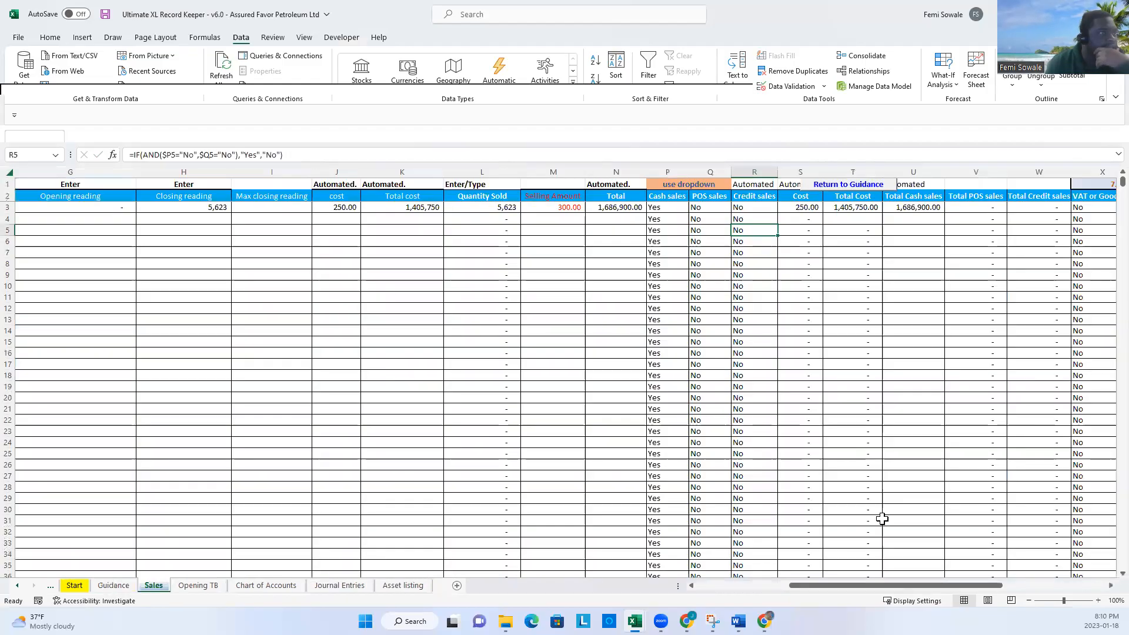
{"action": "left_click_drag", "start_coordinate": [854, 584], "coordinate": [585, 592]}
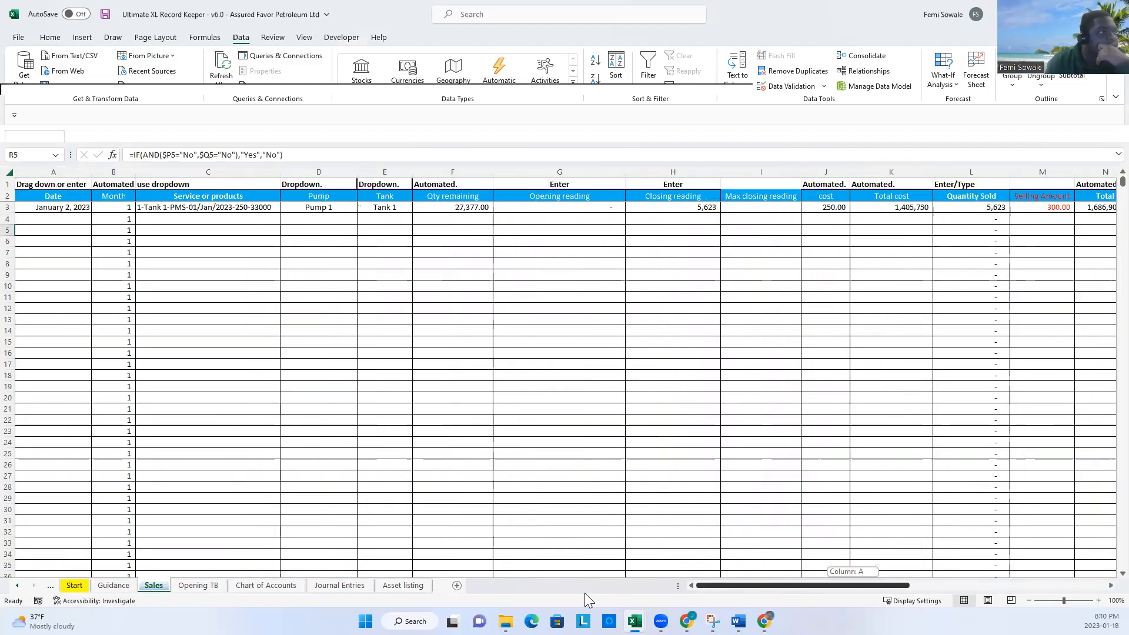
{"action": "left_click", "coordinate": [41, 209]}
{"action": "left_click_drag", "start_coordinate": [90, 213], "coordinate": [89, 224]}
{"action": "left_click", "coordinate": [270, 221]}
{"action": "left_click", "coordinate": [285, 221]}
{"action": "left_click", "coordinate": [278, 238]}
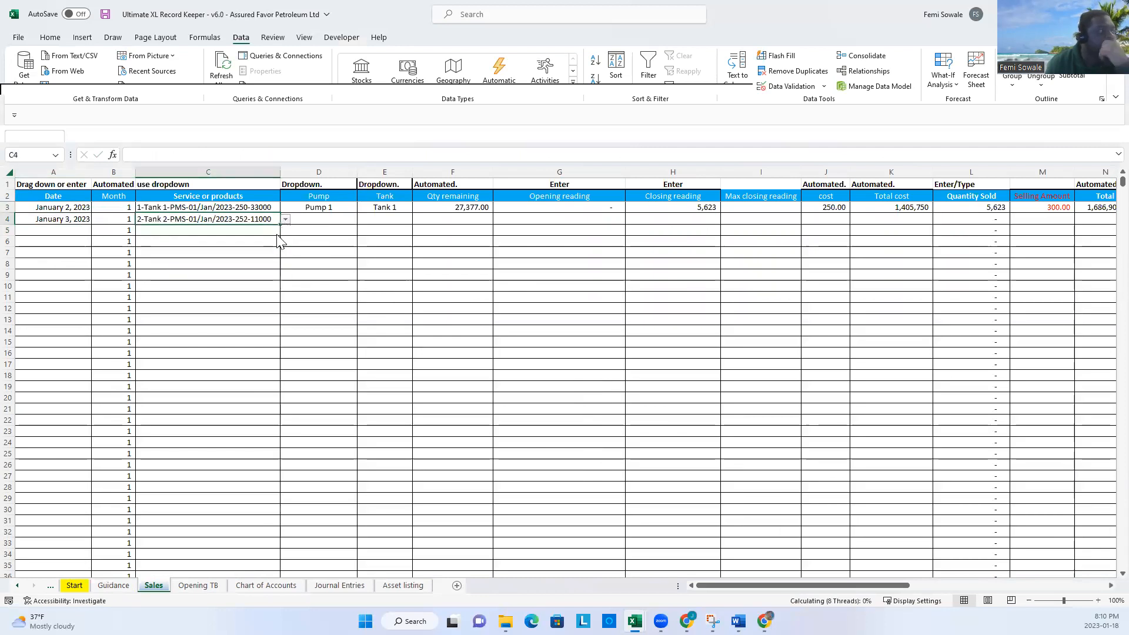
{"action": "left_click", "coordinate": [318, 221]}
{"action": "left_click", "coordinate": [363, 219]}
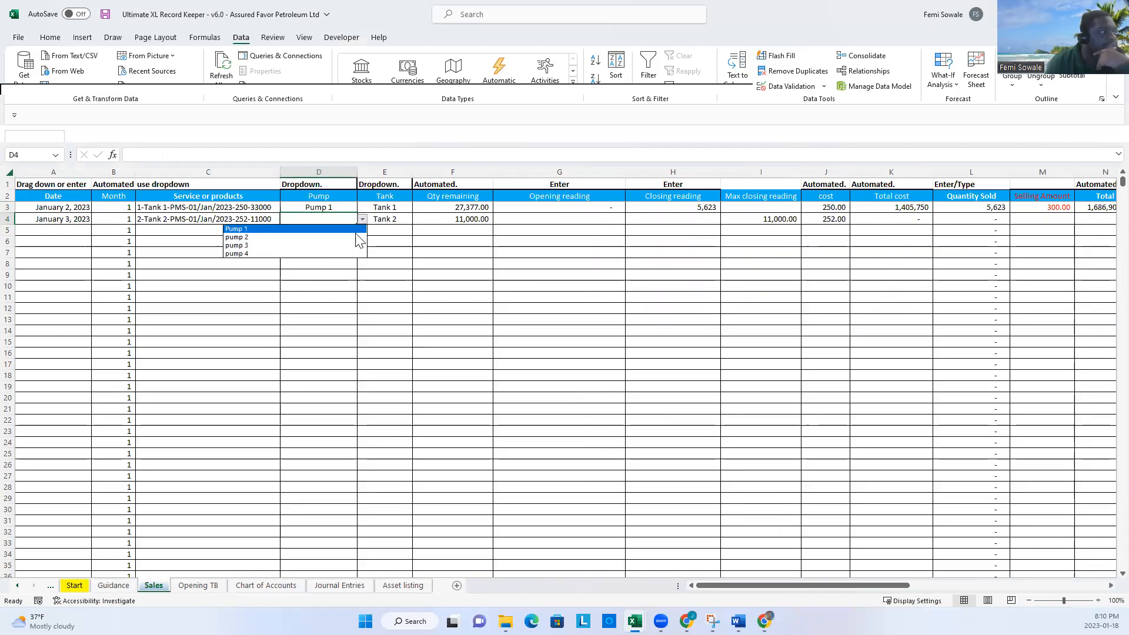
{"action": "left_click", "coordinate": [360, 246]}
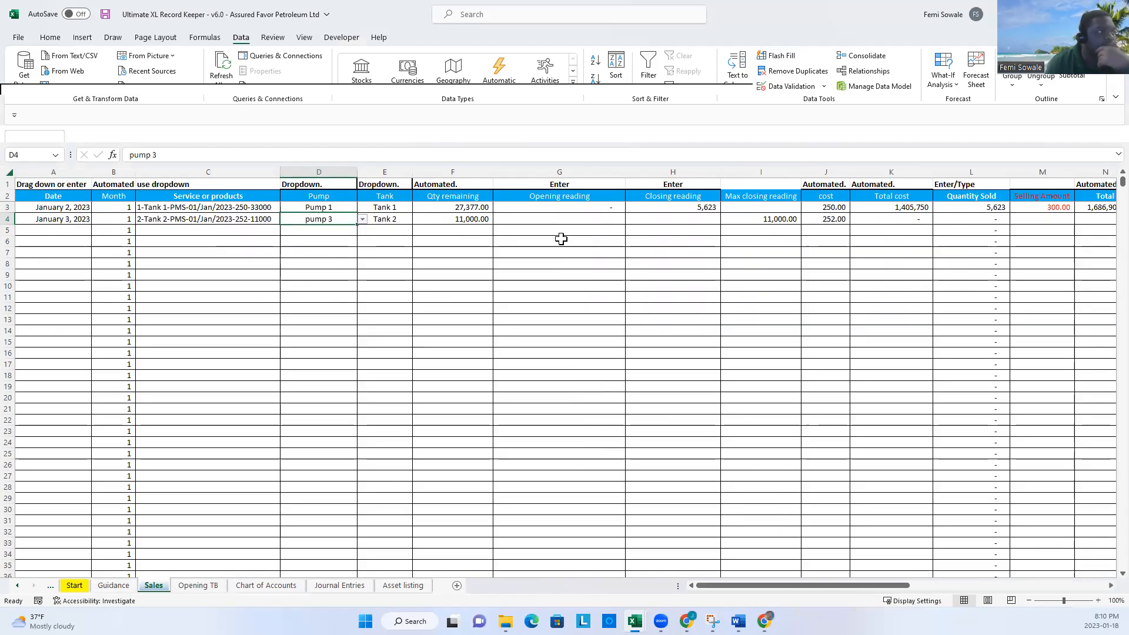
- Enter an opening reading of 6325 and a closing reading of 11,254 for the row 4 sale
{"action": "left_click", "coordinate": [550, 219]}
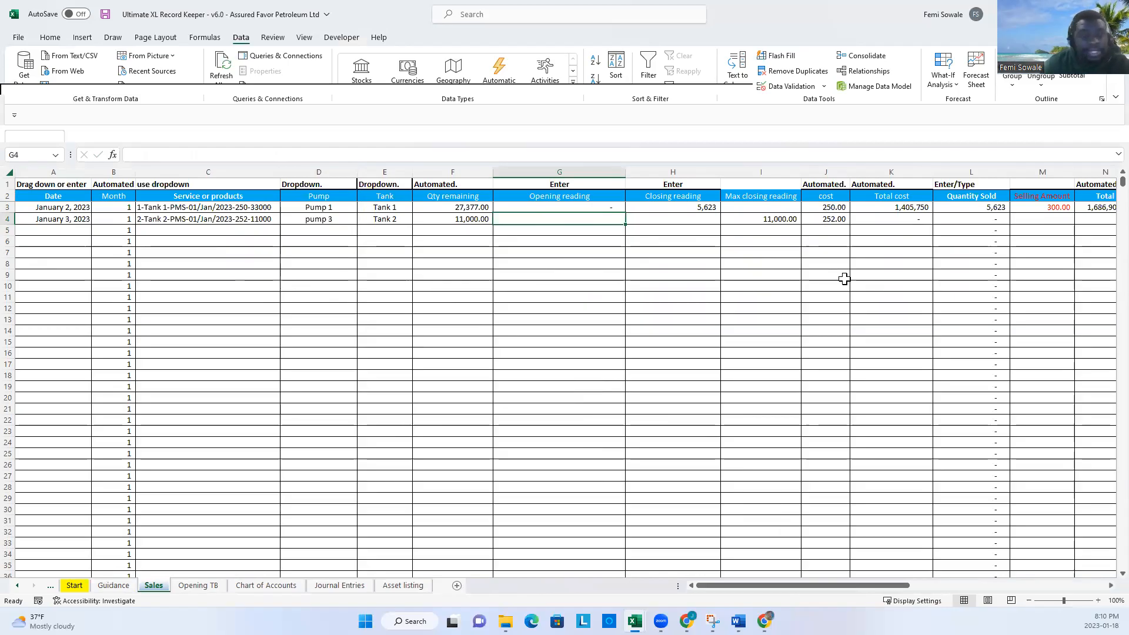
{"action": "type", "text": "0"}
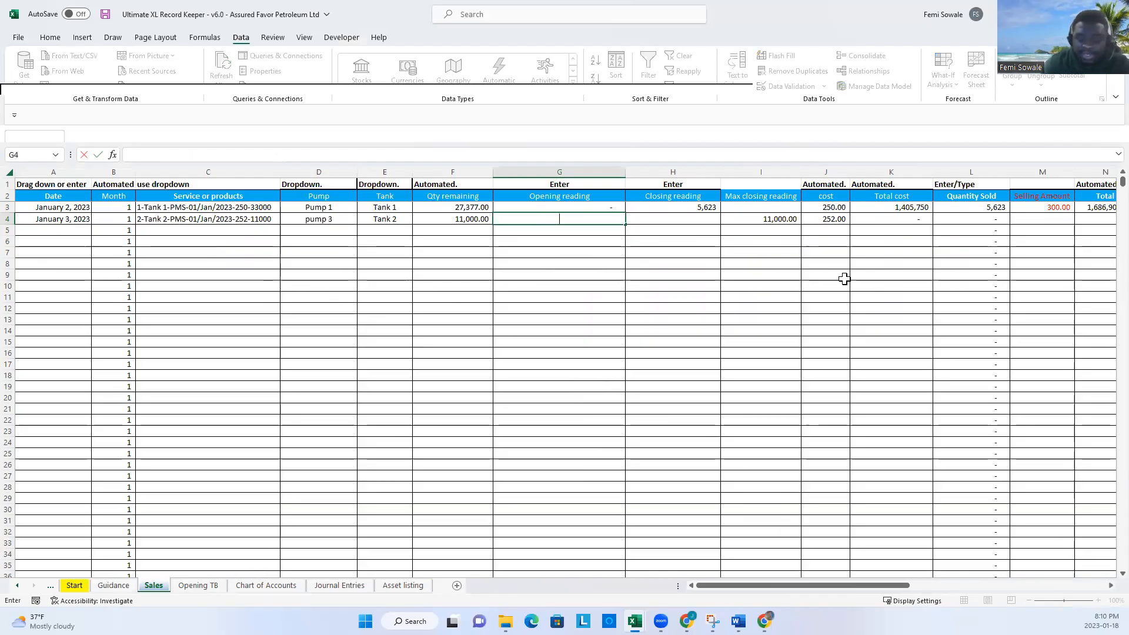
{"action": "type", "text": "632"}
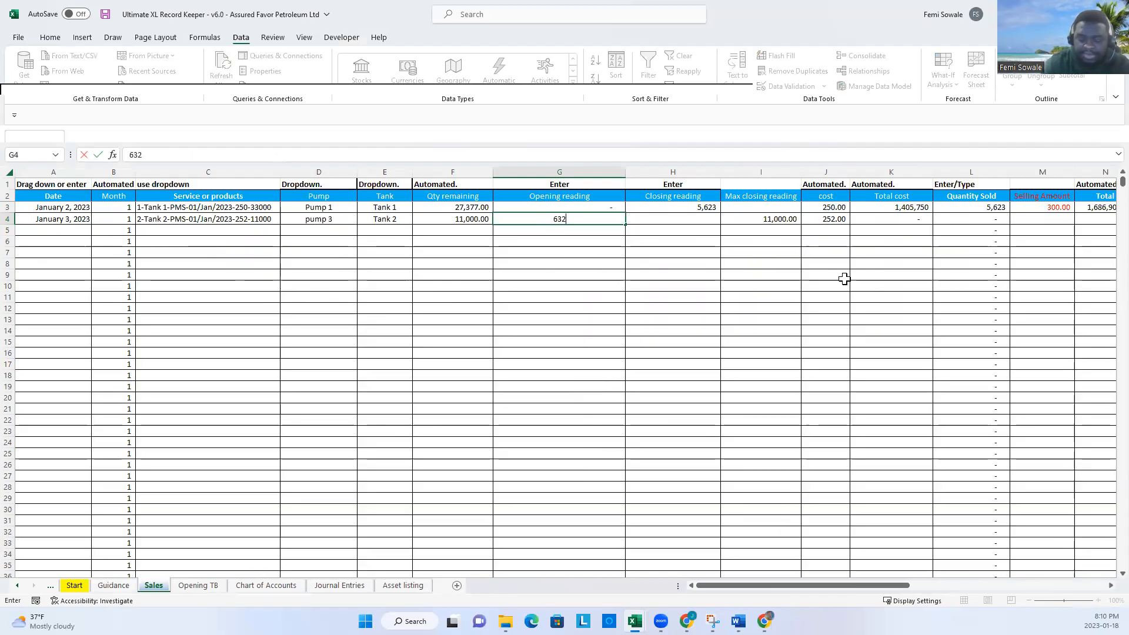
{"action": "key", "text": "Return"}
{"action": "key", "text": "Up"}
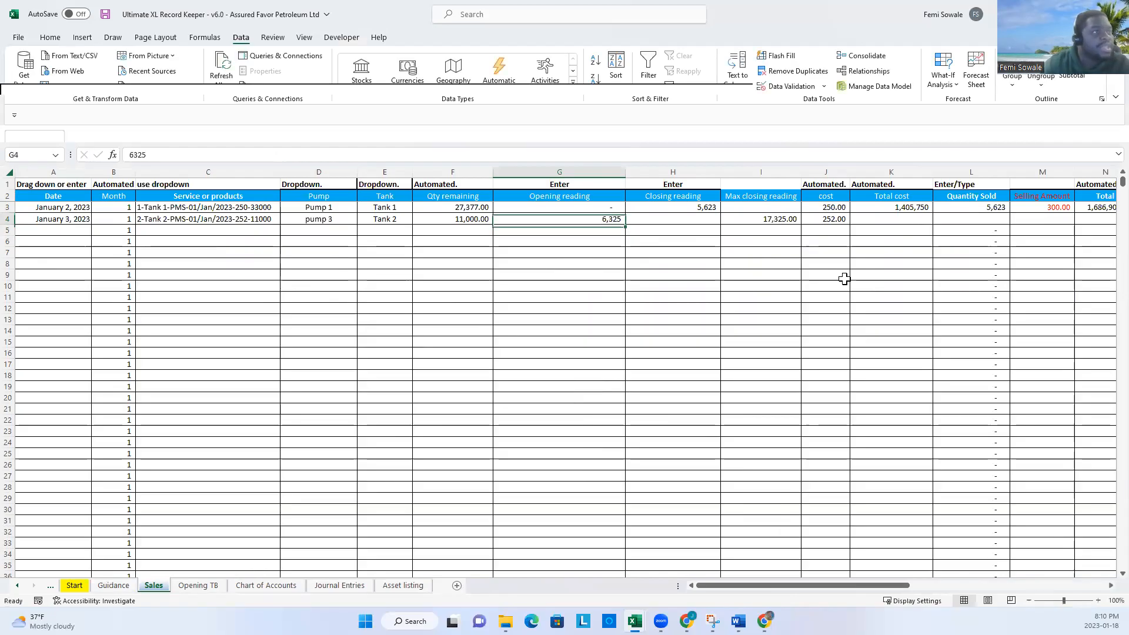
{"action": "key", "text": "Right"}
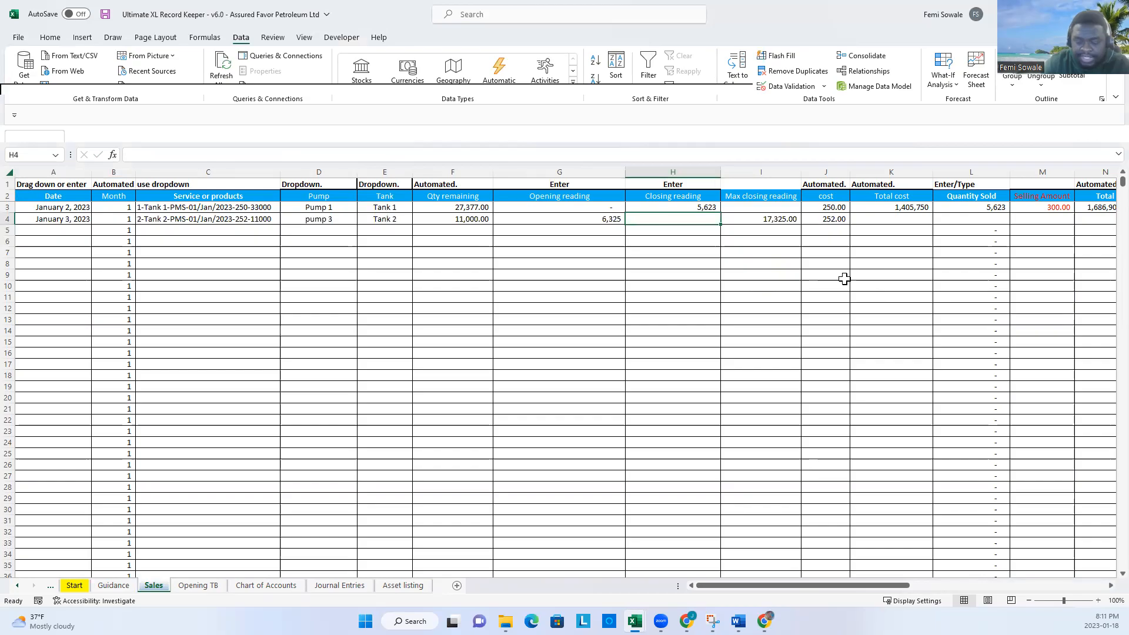
{"action": "type", "text": "11,254"}
{"action": "key", "text": "Return"}
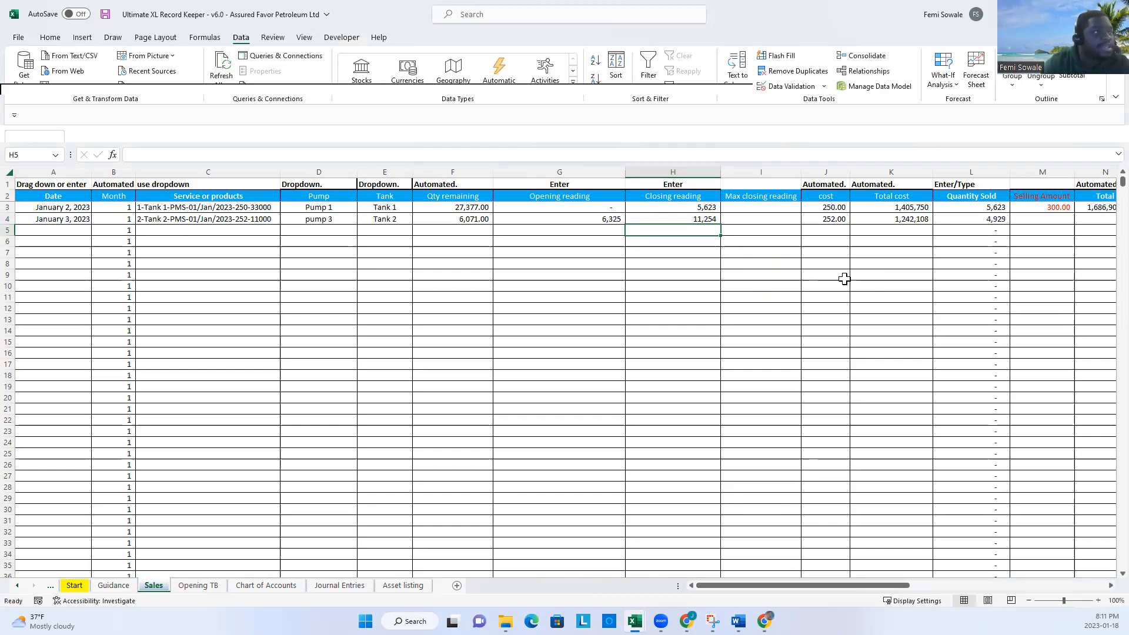
- Set the selling amount in row 4 to 300
{"action": "key", "text": "Up"}
{"action": "key", "text": "Right"}
{"action": "key", "text": "Right"}
{"action": "key", "text": "Right"}
{"action": "key", "text": "Right"}
{"action": "key", "text": "Right"}
{"action": "key", "text": "Right"}
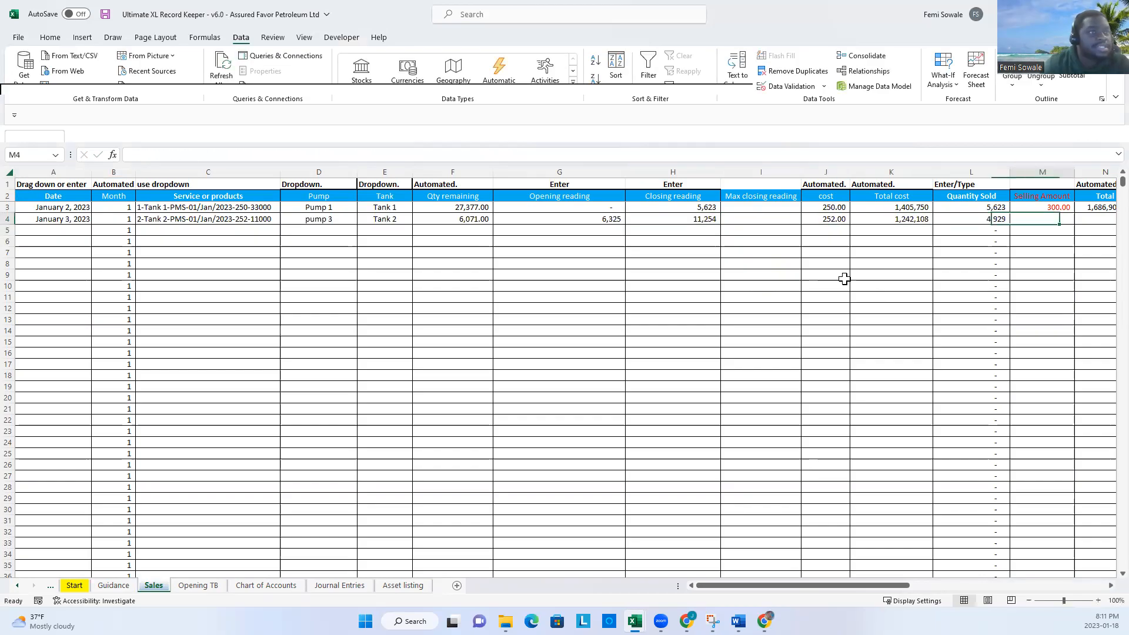
{"action": "key", "text": "Left"}
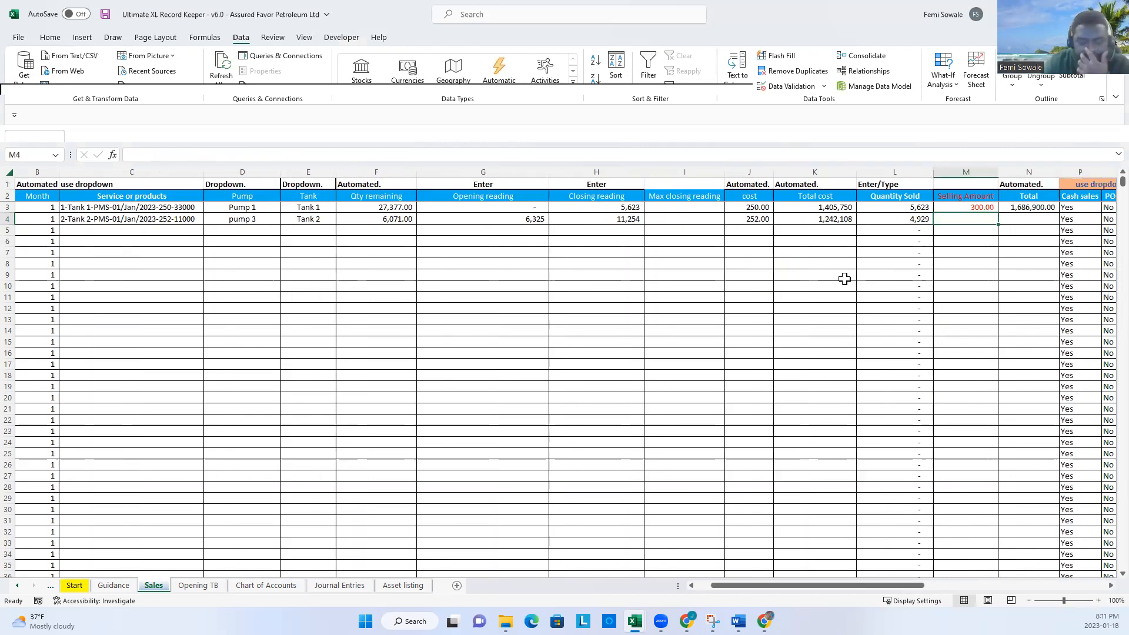
{"action": "type", "text": "300"}
{"action": "key", "text": "Return"}
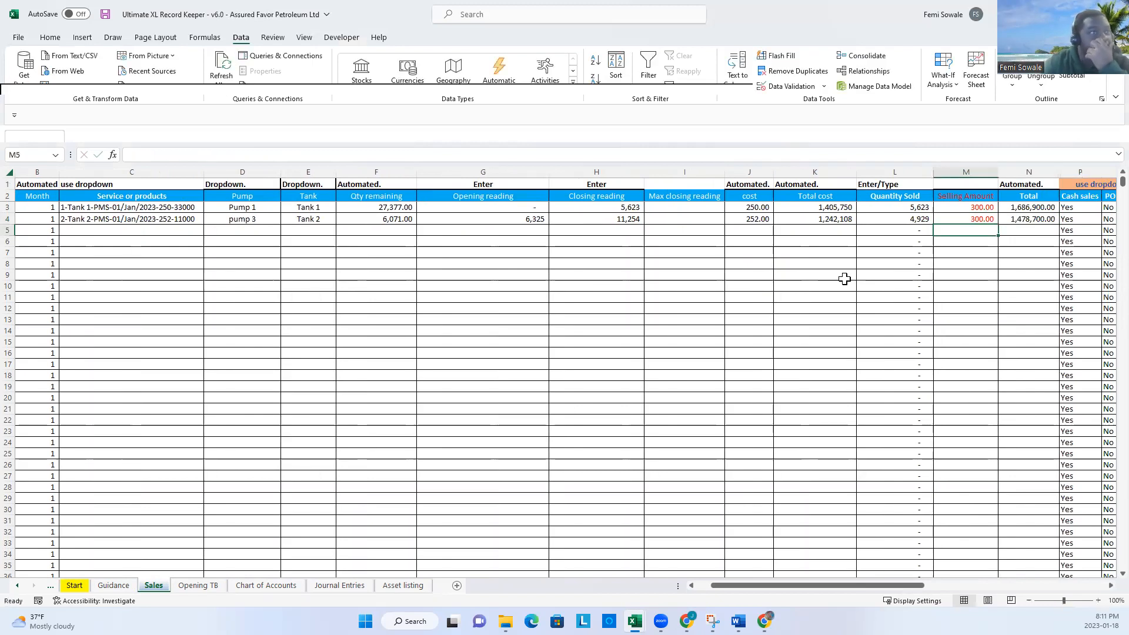
- Review row 4's total, cash, POS and credit sales entries, and its cost and total cost
{"action": "key", "text": "Up"}
{"action": "key", "text": "Right"}
{"action": "key", "text": "Right"}
{"action": "key", "text": "Right"}
{"action": "key", "text": "Right"}
{"action": "key", "text": "Right"}
{"action": "key", "text": "Right"}
{"action": "key", "text": "Right"}
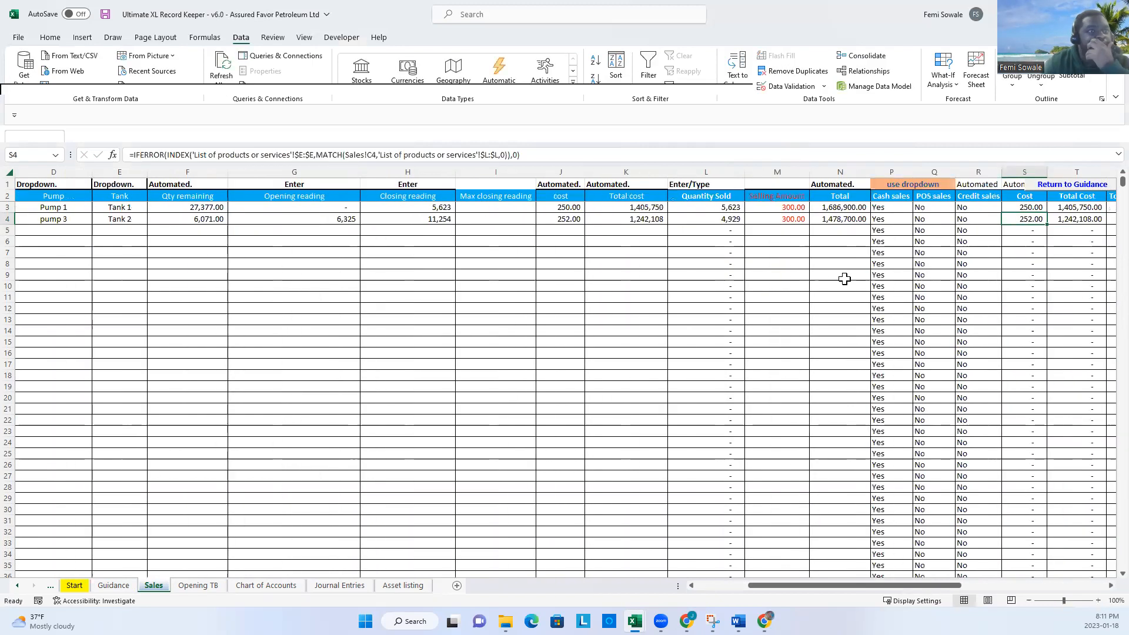
{"action": "key", "text": "Right"}
{"action": "key", "text": "Left"}
{"action": "key", "text": "Left"}
{"action": "key", "text": "Left"}
{"action": "key", "text": "Left"}
{"action": "key", "text": "Left"}
{"action": "key", "text": "Left"}
{"action": "key", "text": "Right"}
{"action": "key", "text": "Right"}
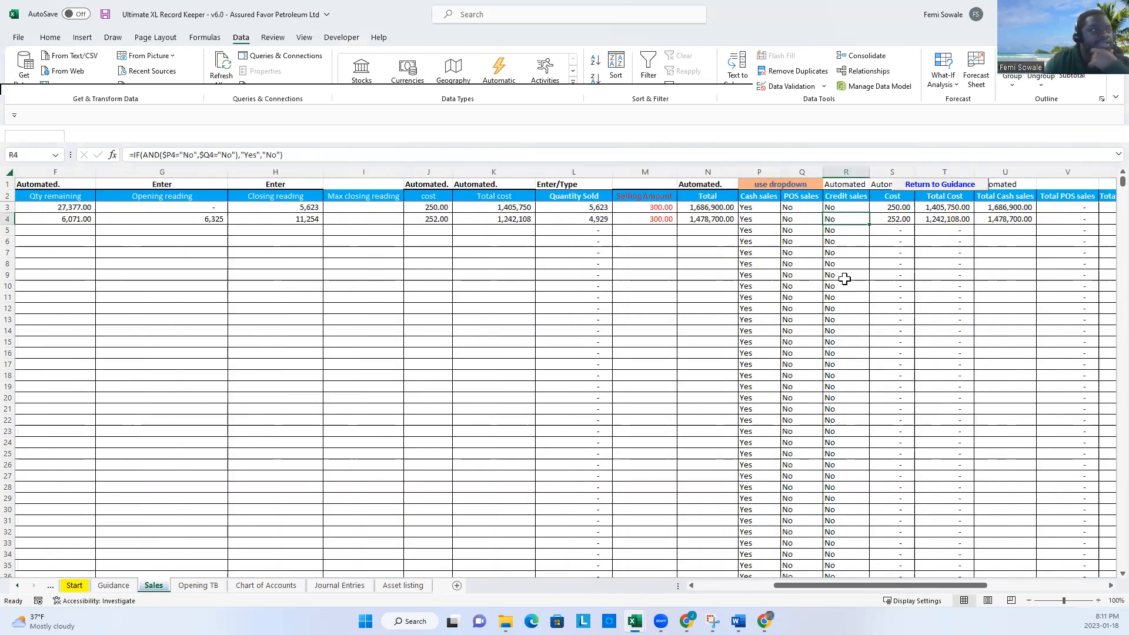
- Set the Cash sales entry in row 4 to No and check the row's POS sales entry
{"action": "left_click", "coordinate": [765, 221]}
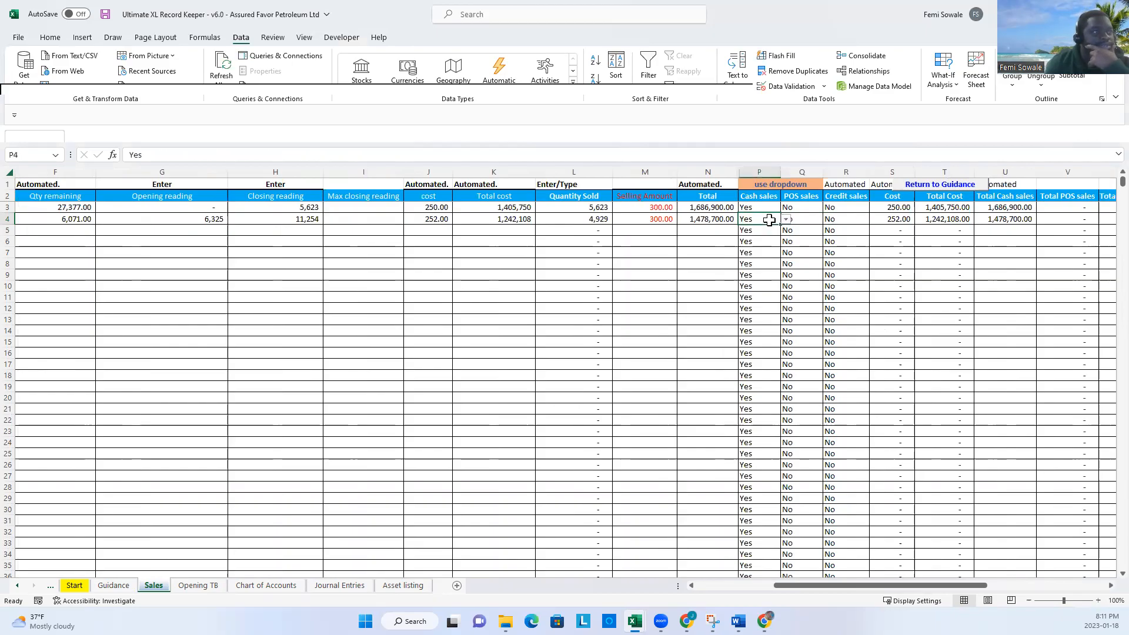
{"action": "left_click", "coordinate": [787, 219]}
{"action": "left_click", "coordinate": [785, 242]}
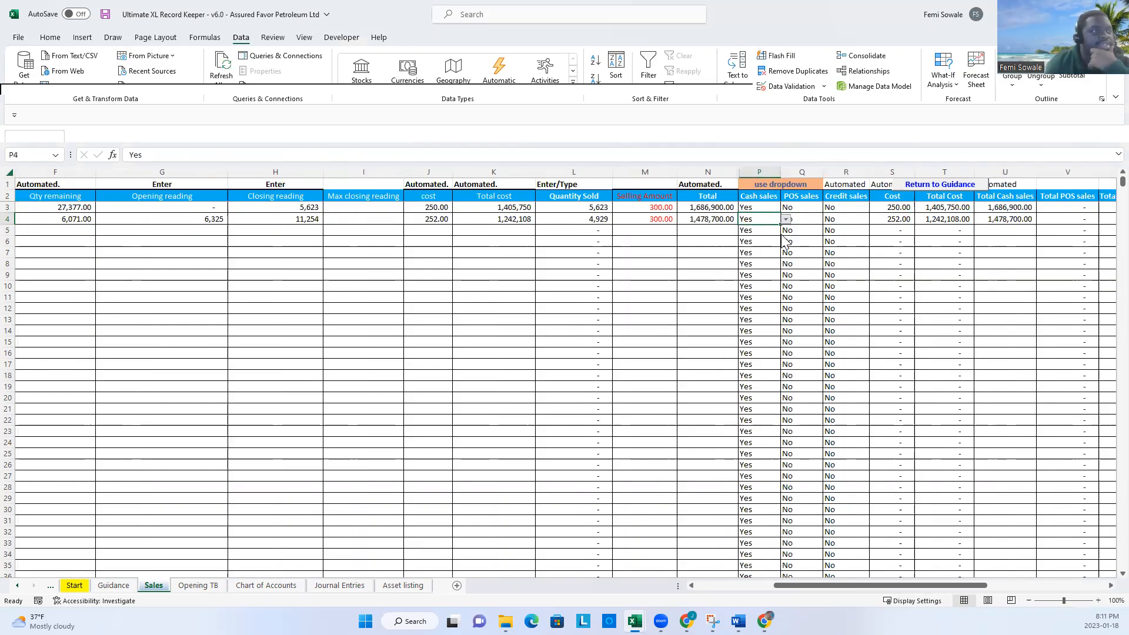
{"action": "left_click", "coordinate": [810, 218]}
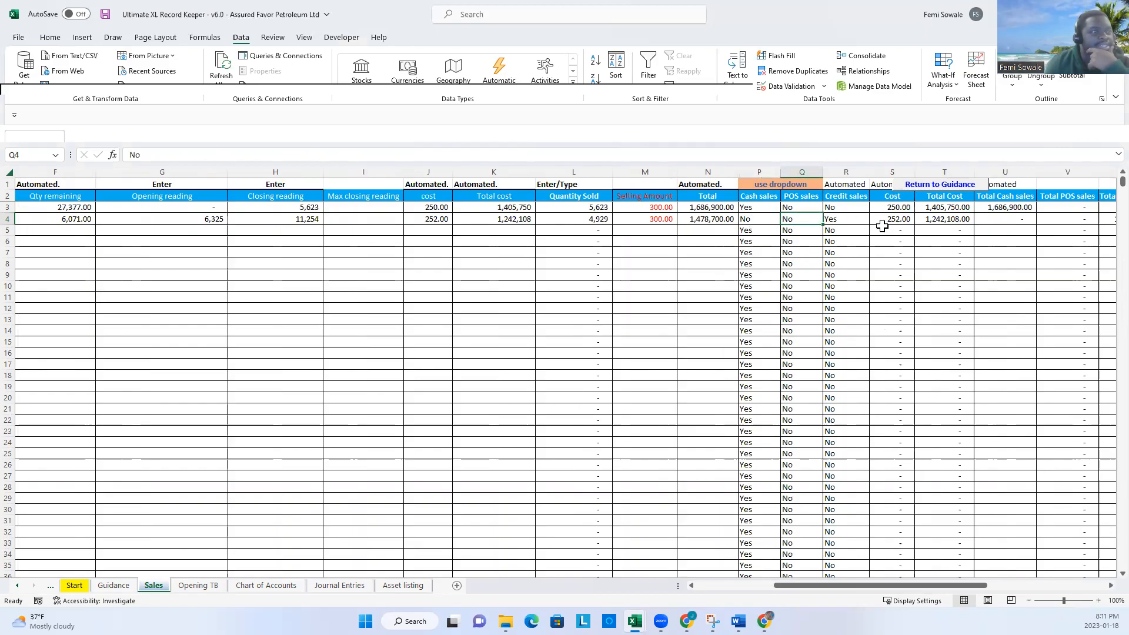
- Set the Cash sales entry in row 4 to Yes
{"action": "left_click", "coordinate": [763, 223]}
{"action": "left_click", "coordinate": [787, 219]}
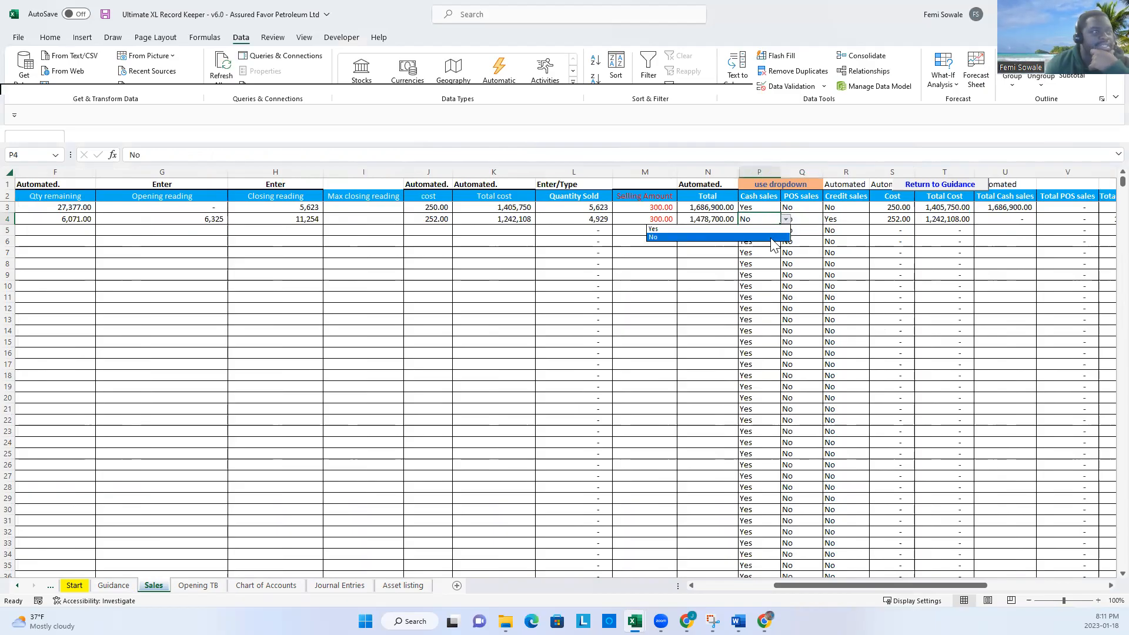
{"action": "left_click", "coordinate": [773, 231]}
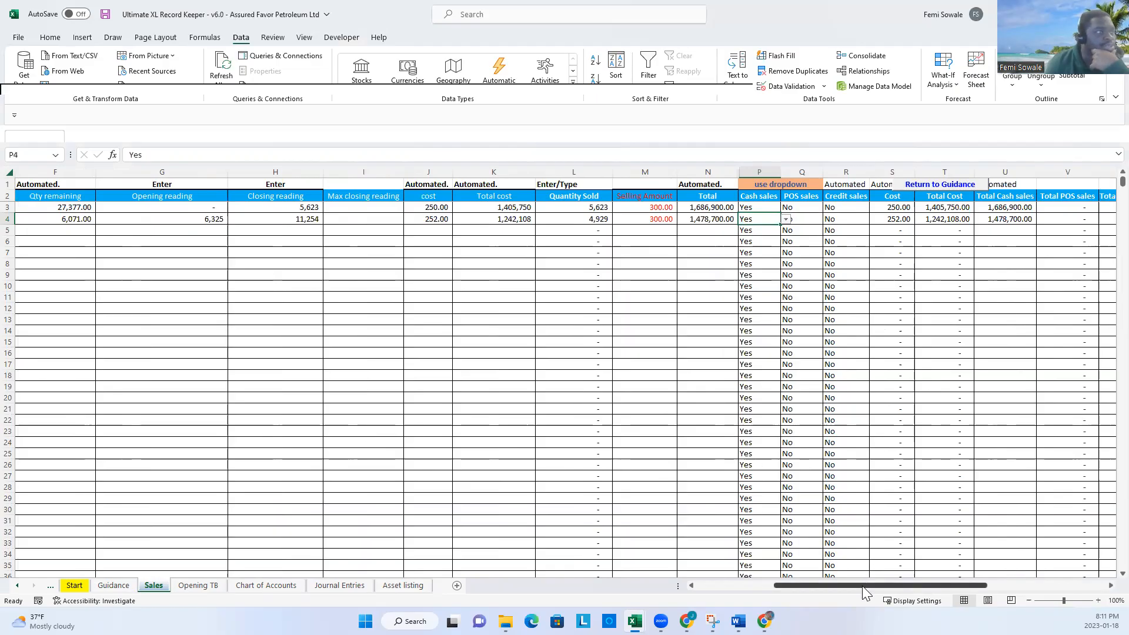
- Open the Inventory Manager and review the PMS inventory and the quantities and amounts for each tank
{"action": "left_click", "coordinate": [919, 184]}
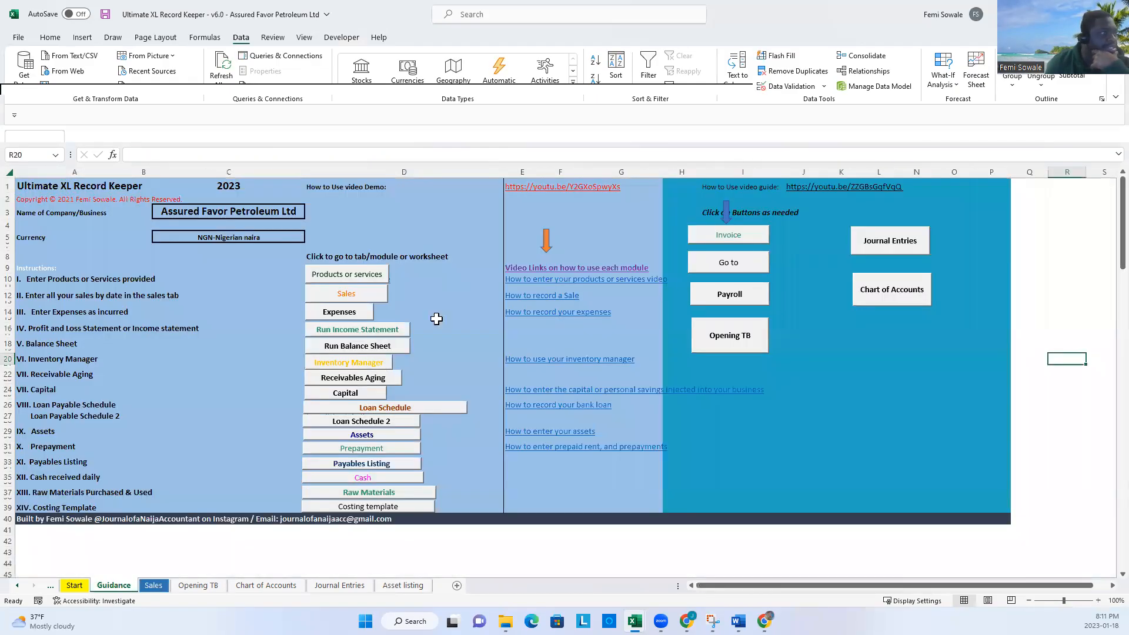
{"action": "left_click", "coordinate": [371, 361]}
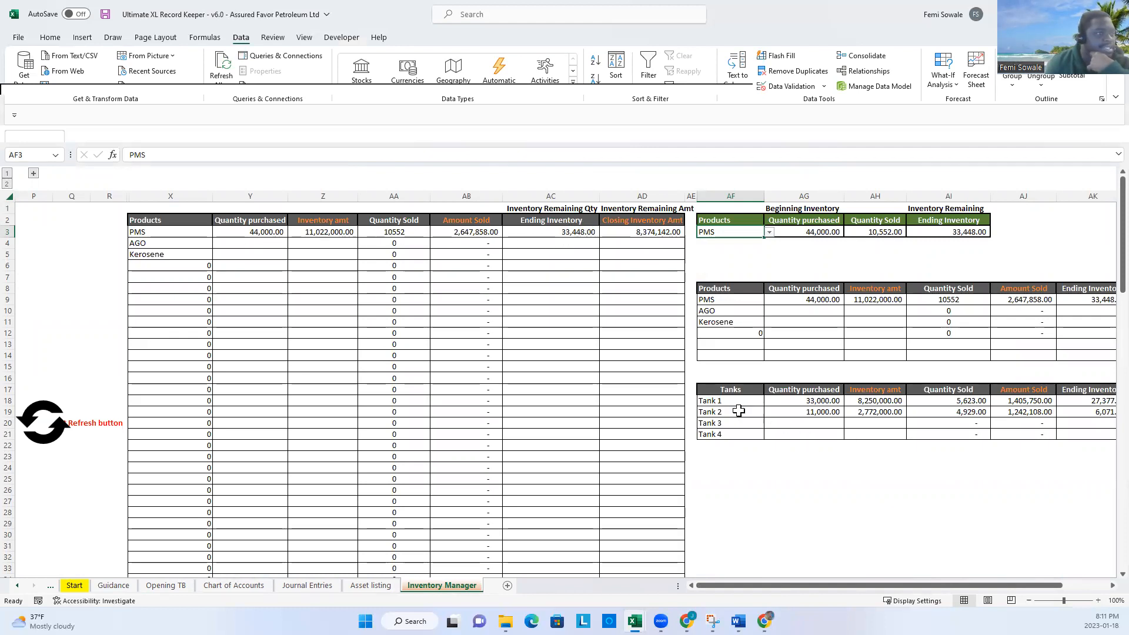
{"action": "left_click_drag", "start_coordinate": [853, 580], "coordinate": [890, 578]}
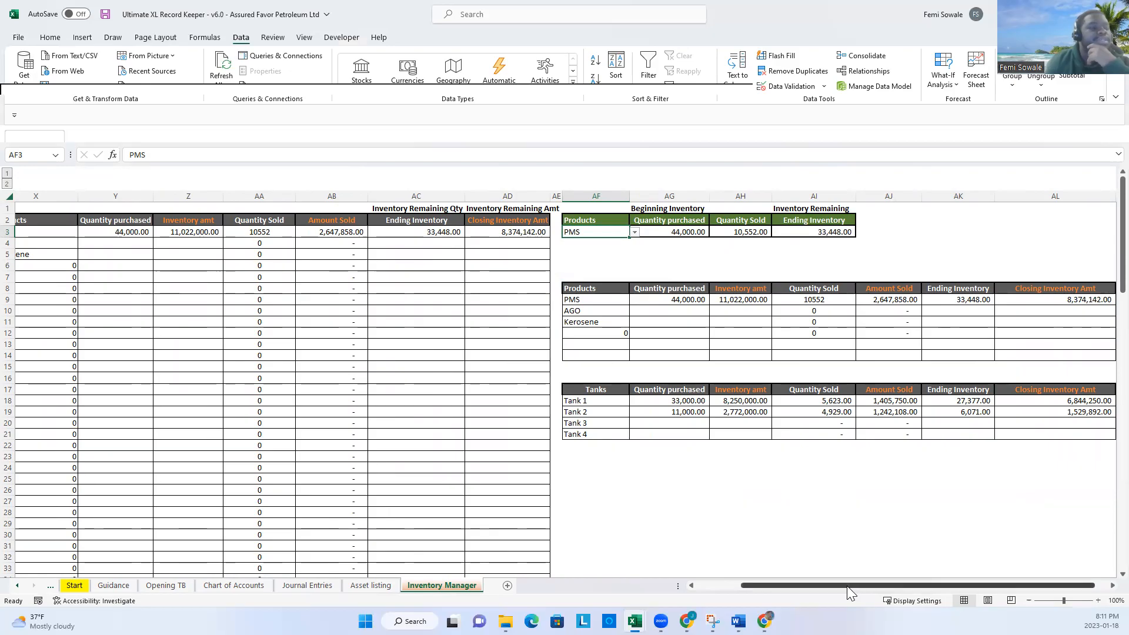
{"action": "left_click_drag", "start_coordinate": [862, 579], "coordinate": [746, 578]}
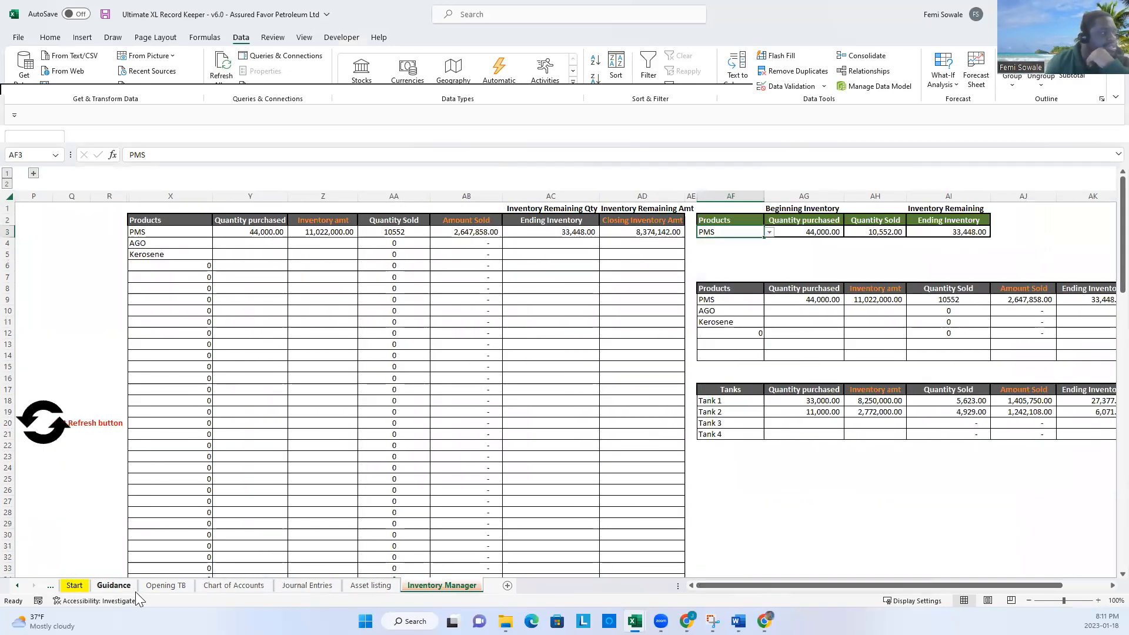
- Return to the Sales sheet and review the January 2 and January 3 sales records from the date column onward
{"action": "left_click", "coordinate": [81, 586]}
{"action": "left_click", "coordinate": [347, 319]}
{"action": "left_click", "coordinate": [345, 294]}
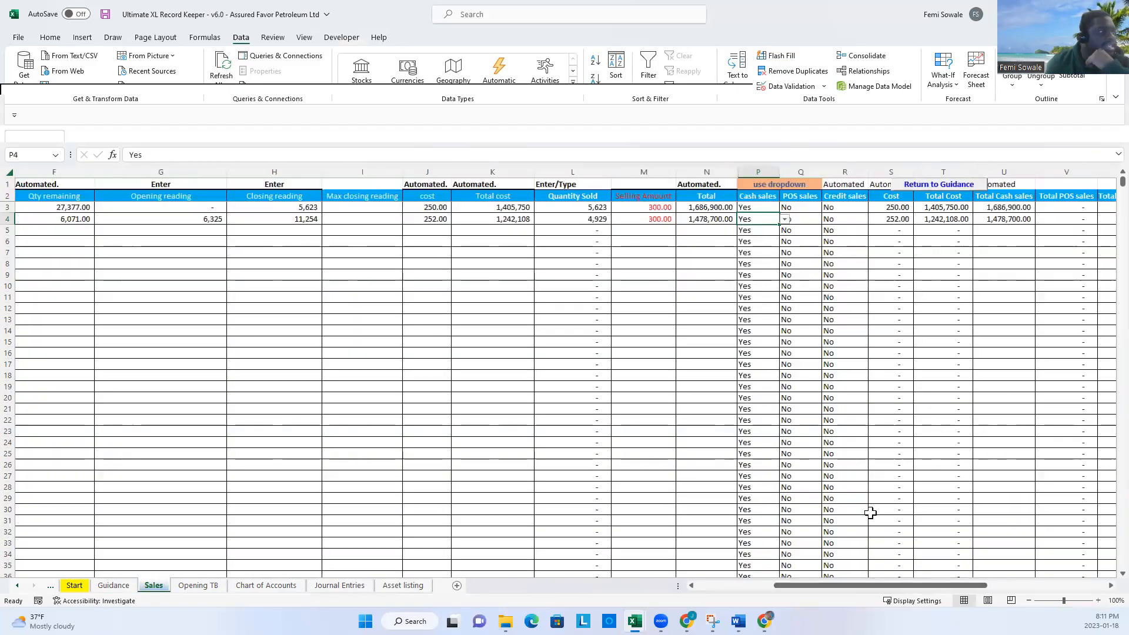
{"action": "left_click_drag", "start_coordinate": [828, 586], "coordinate": [697, 585]}
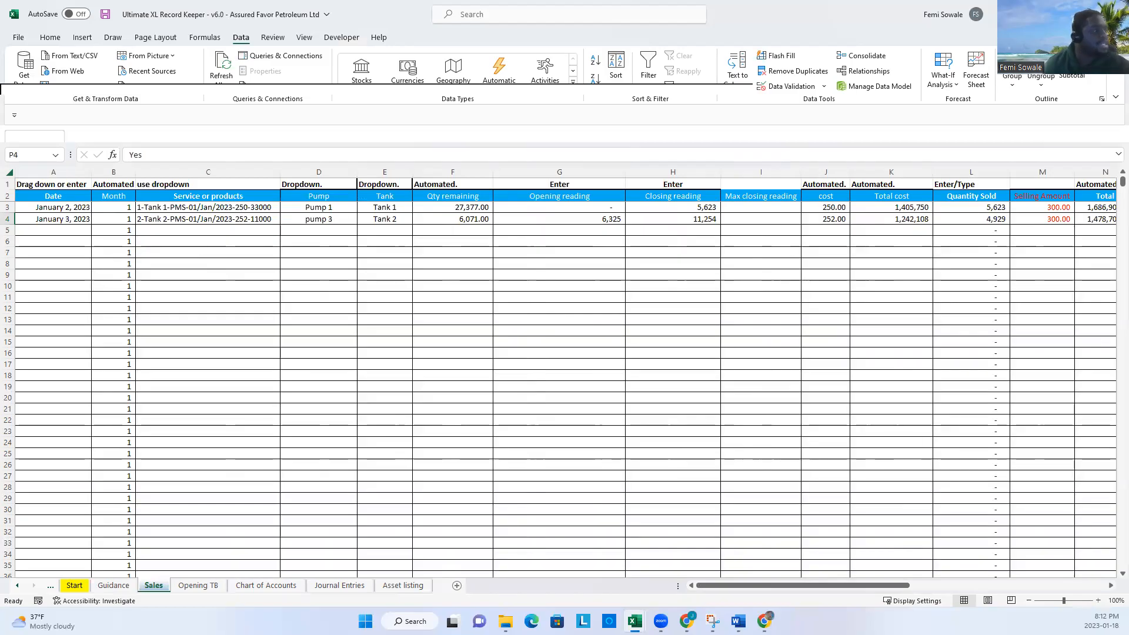
- In row 5 of the products or services list, start a purchase dated January 2, 2023 with PMS as the product
{"action": "left_click", "coordinate": [82, 587]}
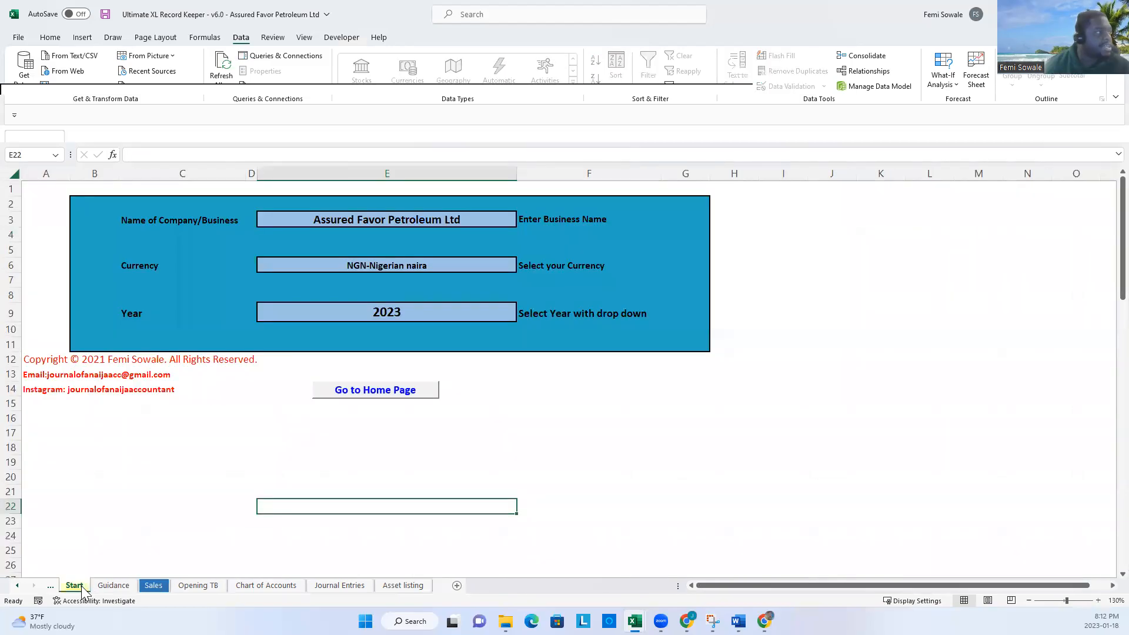
{"action": "left_click", "coordinate": [392, 391]}
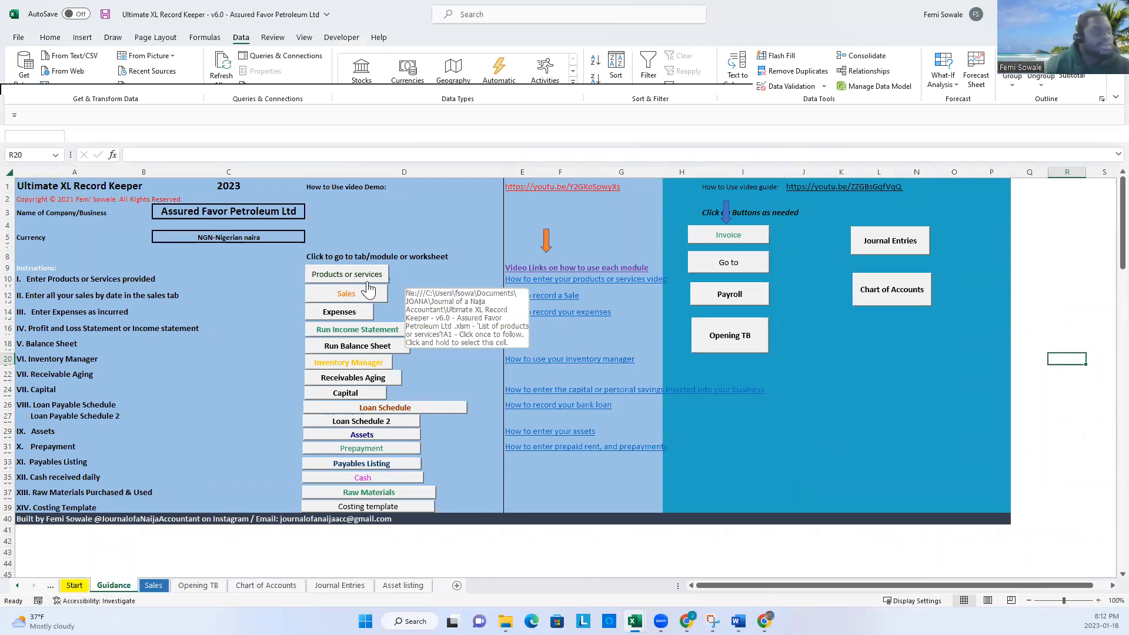
{"action": "left_click", "coordinate": [353, 278]}
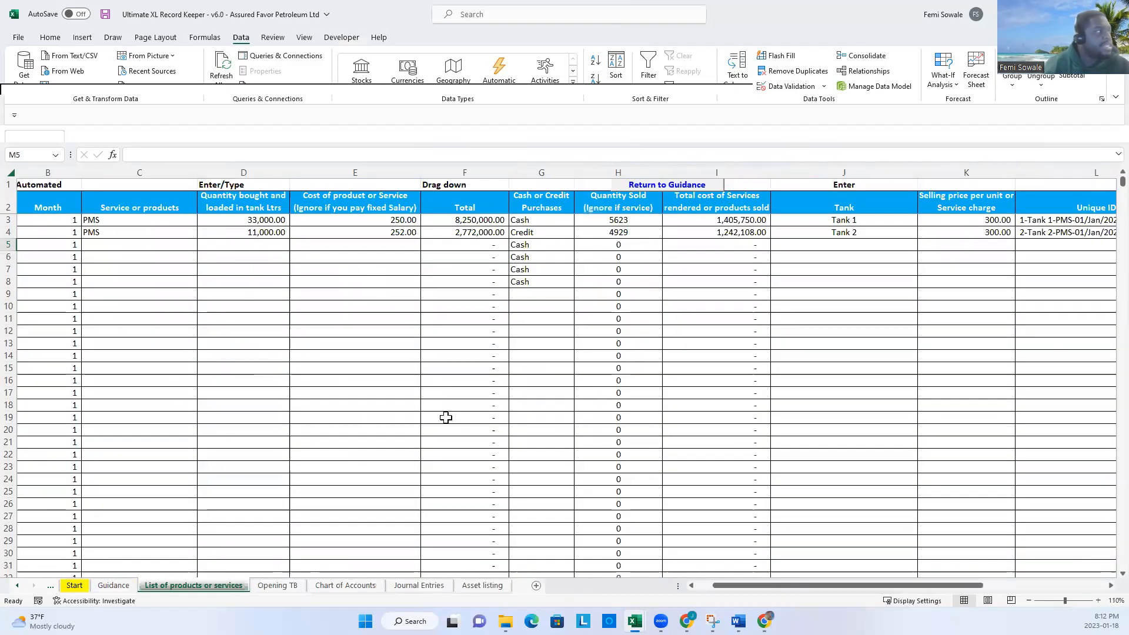
{"action": "left_click_drag", "start_coordinate": [728, 585], "coordinate": [713, 585]}
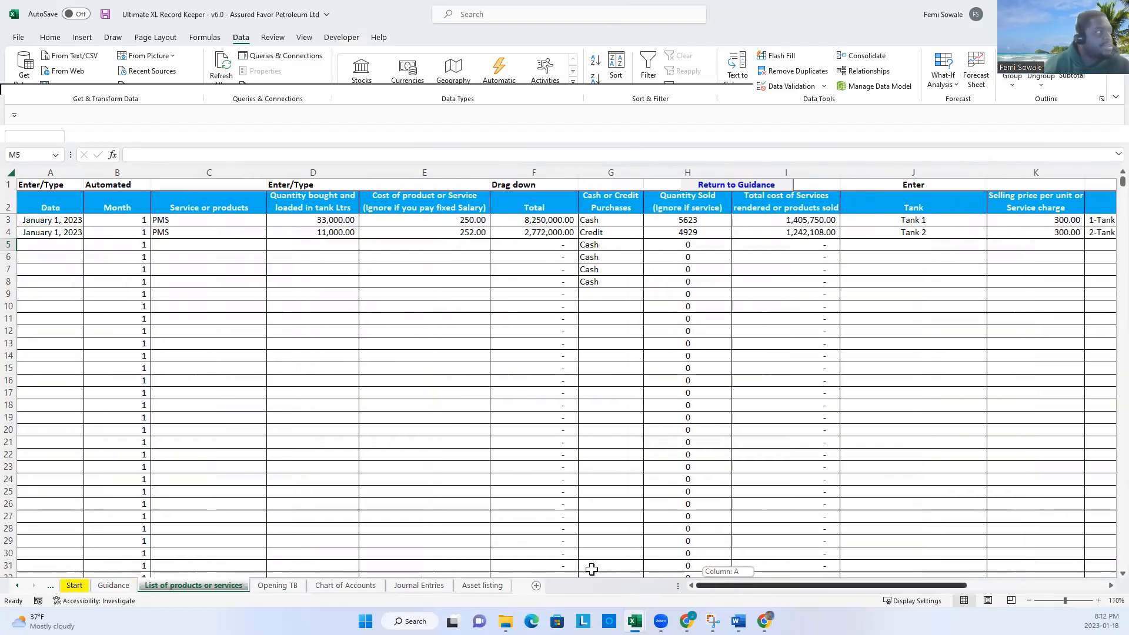
{"action": "left_click", "coordinate": [55, 234]}
{"action": "left_click_drag", "start_coordinate": [83, 238], "coordinate": [182, 246]}
{"action": "left_click", "coordinate": [200, 245]}
{"action": "left_click", "coordinate": [272, 245]}
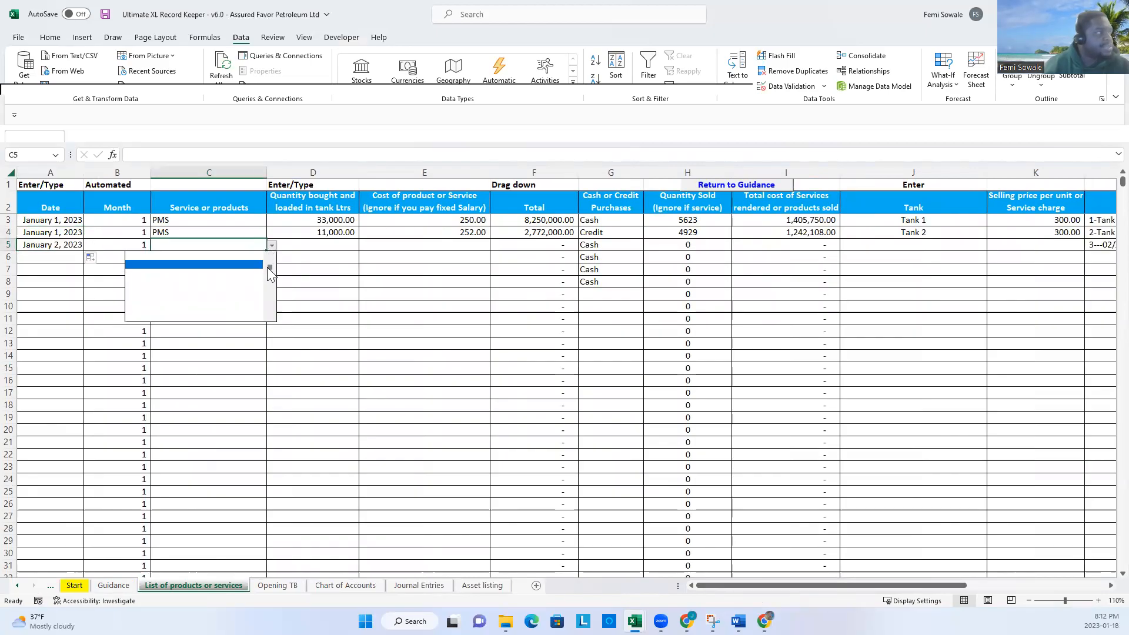
{"action": "left_click", "coordinate": [222, 263]}
- Enter a purchased quantity of 33000 litres and a product cost of 255 for the row 5 purchase
{"action": "left_click", "coordinate": [306, 245]}
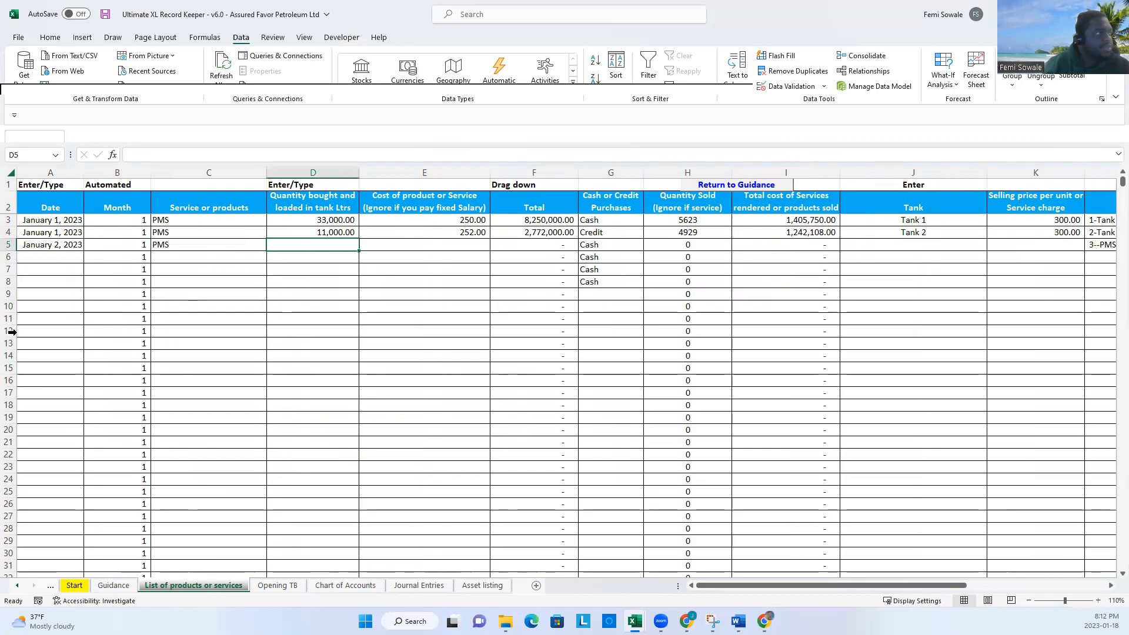
{"action": "type", "text": "33000"}
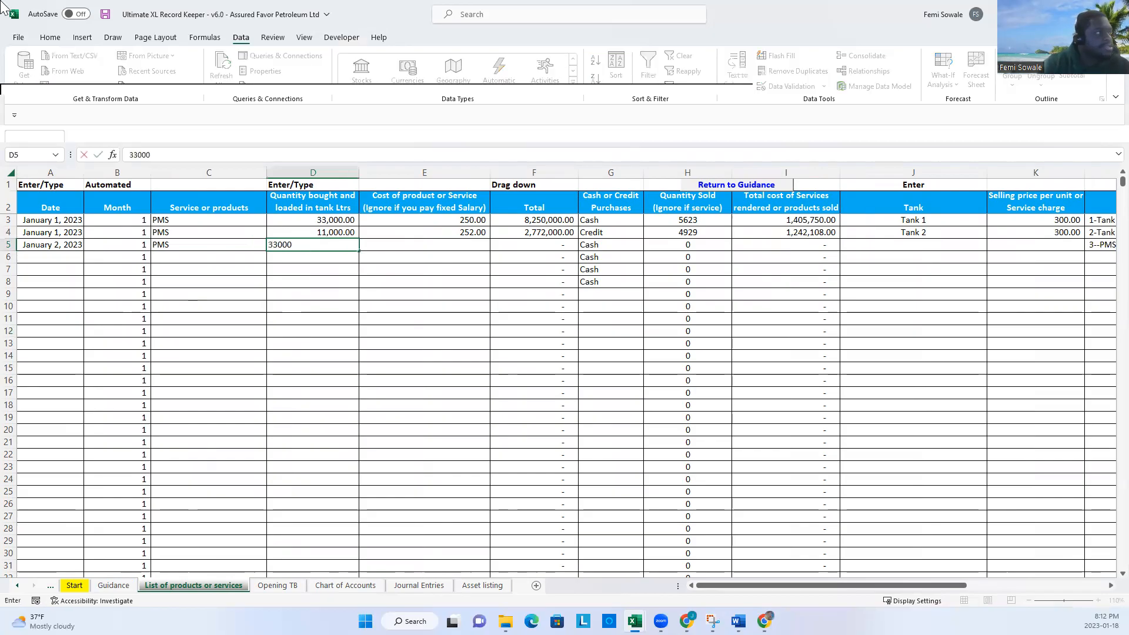
{"action": "key", "text": "Return"}
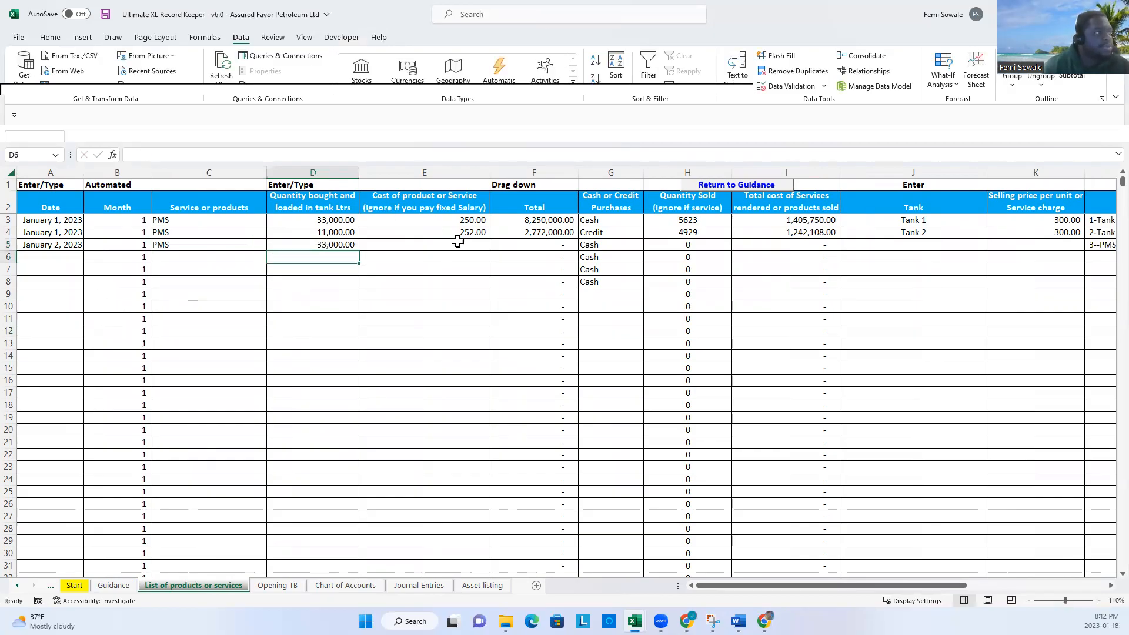
{"action": "left_click", "coordinate": [430, 243]}
{"action": "type", "text": "2"}
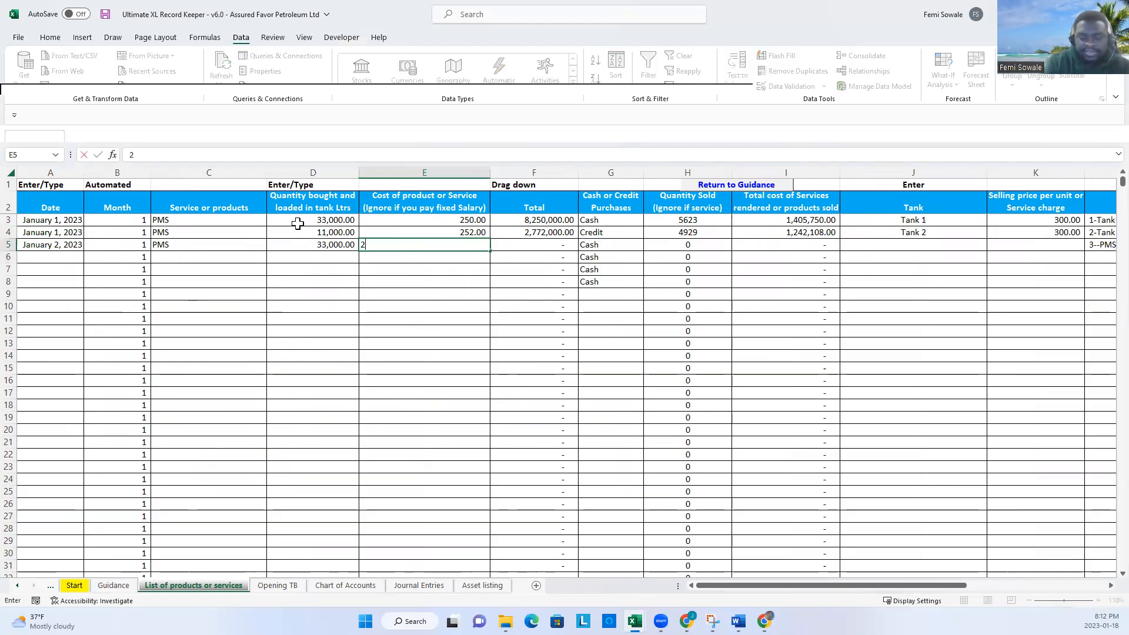
{"action": "key", "text": "Return"}
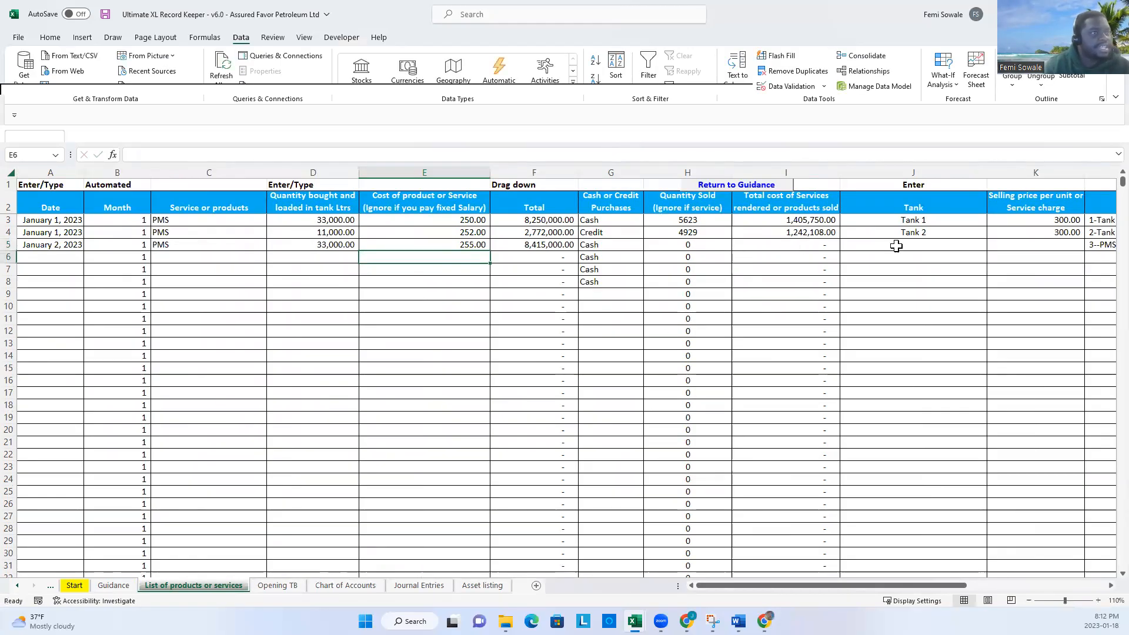
- Assign the row 5 purchase to Tank 1 and enter Conoil as its supplier
{"action": "left_click", "coordinate": [916, 241]}
{"action": "left_click", "coordinate": [992, 245]}
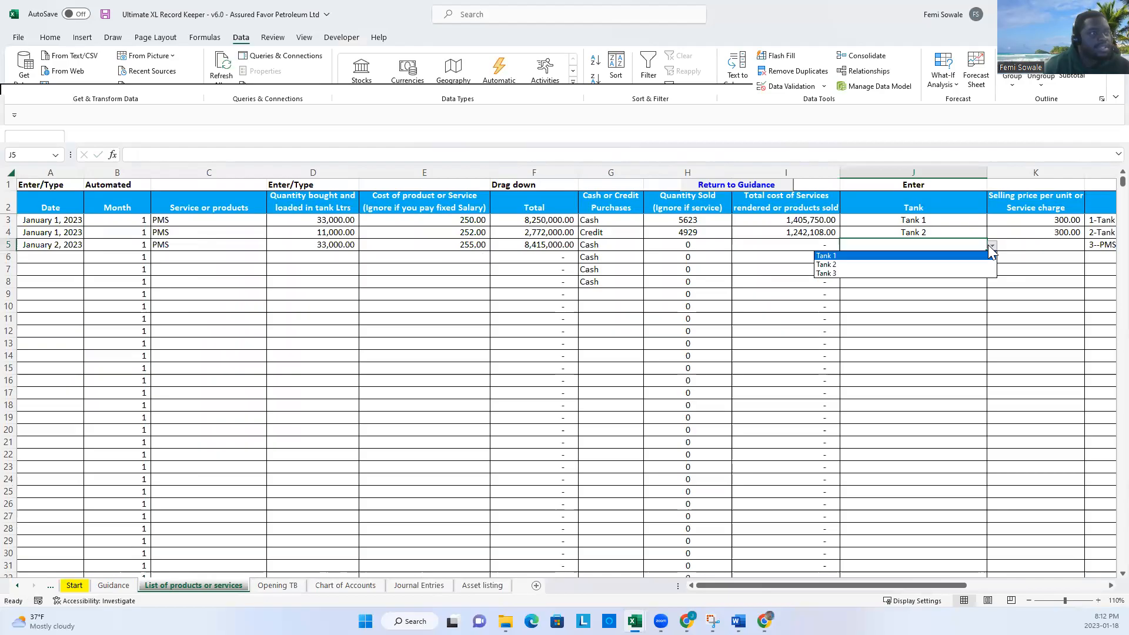
{"action": "left_click", "coordinate": [943, 256]}
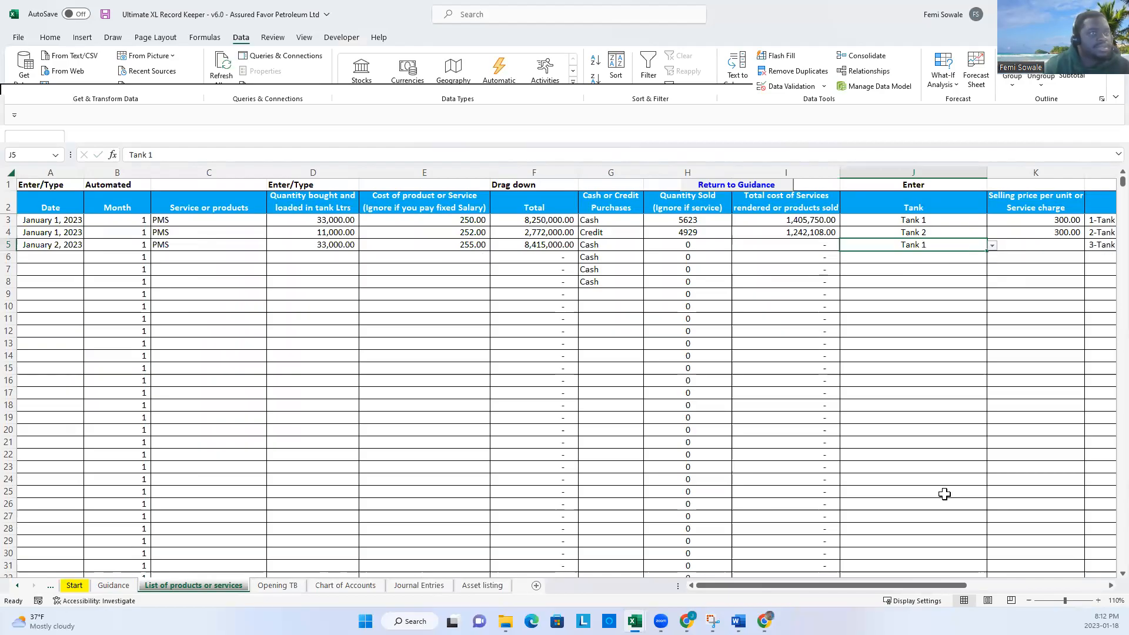
{"action": "left_click", "coordinate": [1043, 246]}
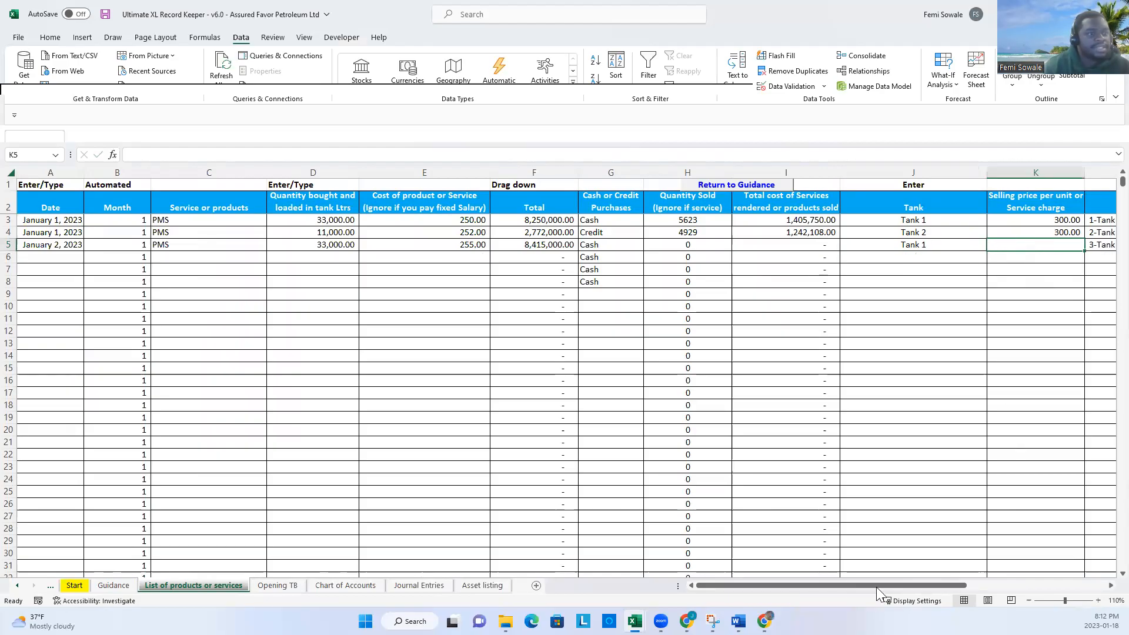
{"action": "left_click_drag", "start_coordinate": [903, 583], "coordinate": [999, 583]}
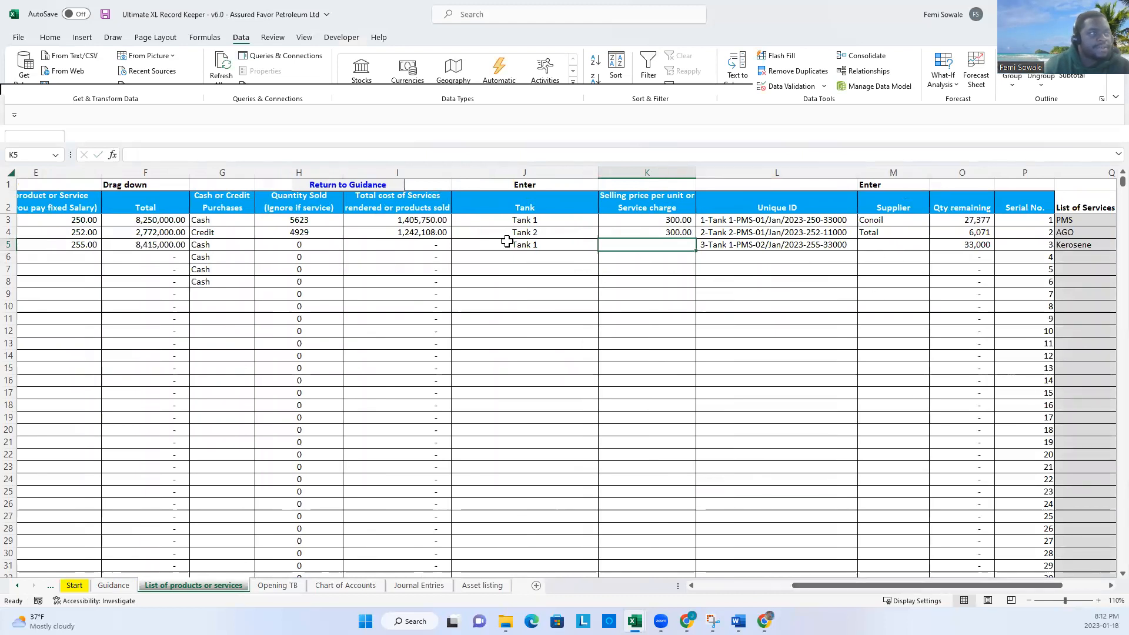
{"action": "left_click", "coordinate": [912, 246]}
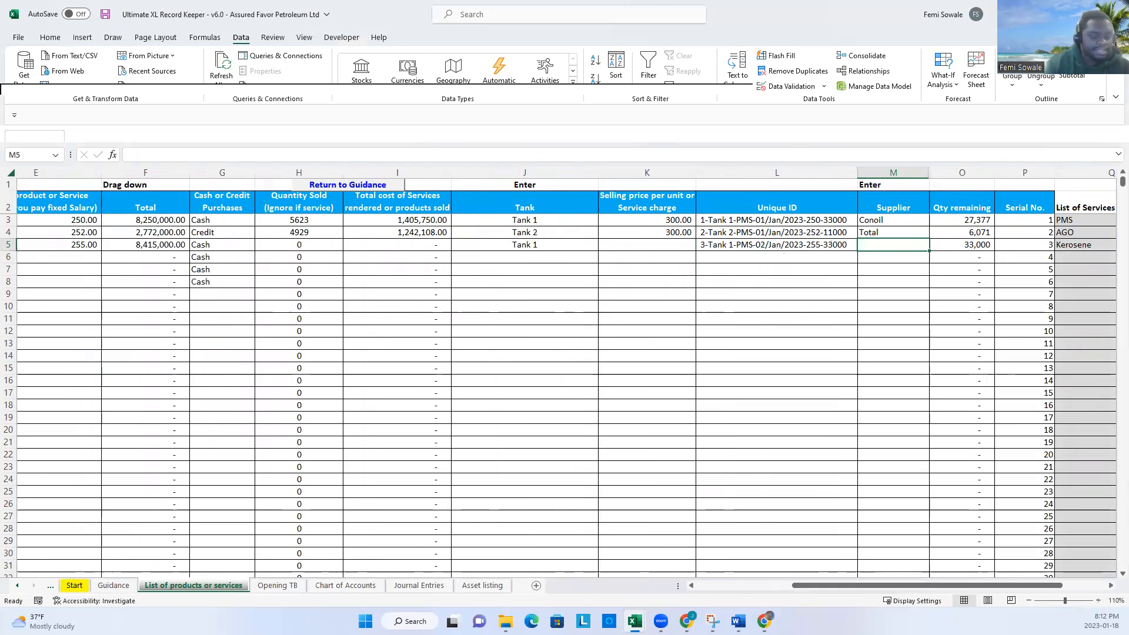
{"action": "type", "text": "Conoil"}
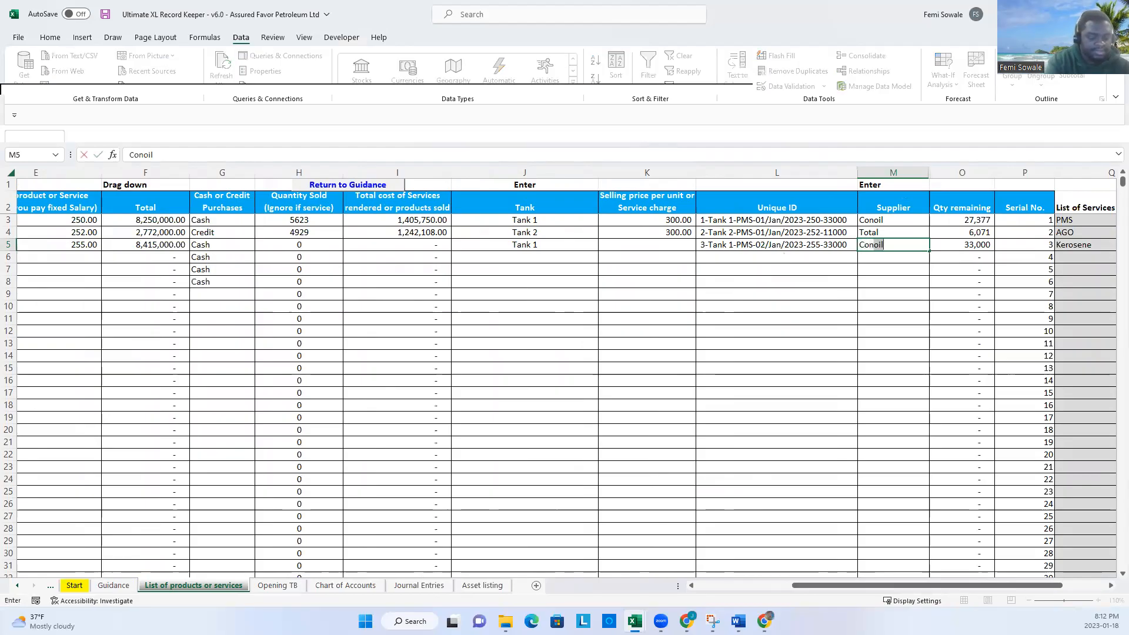
{"action": "key", "text": "Return"}
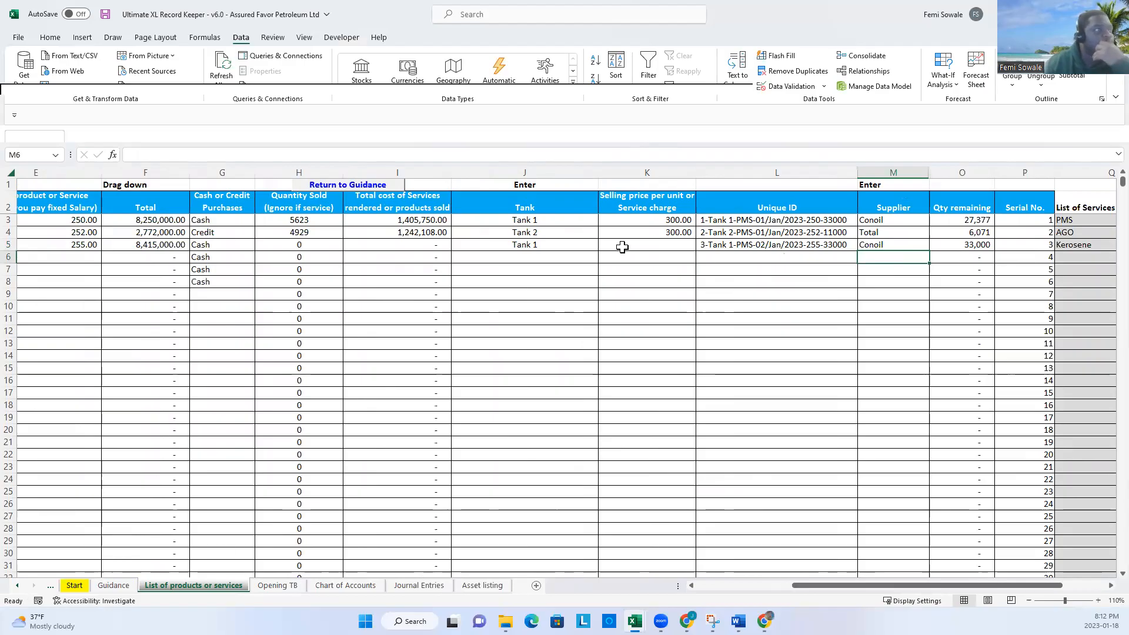
{"action": "left_click", "coordinate": [354, 186]}
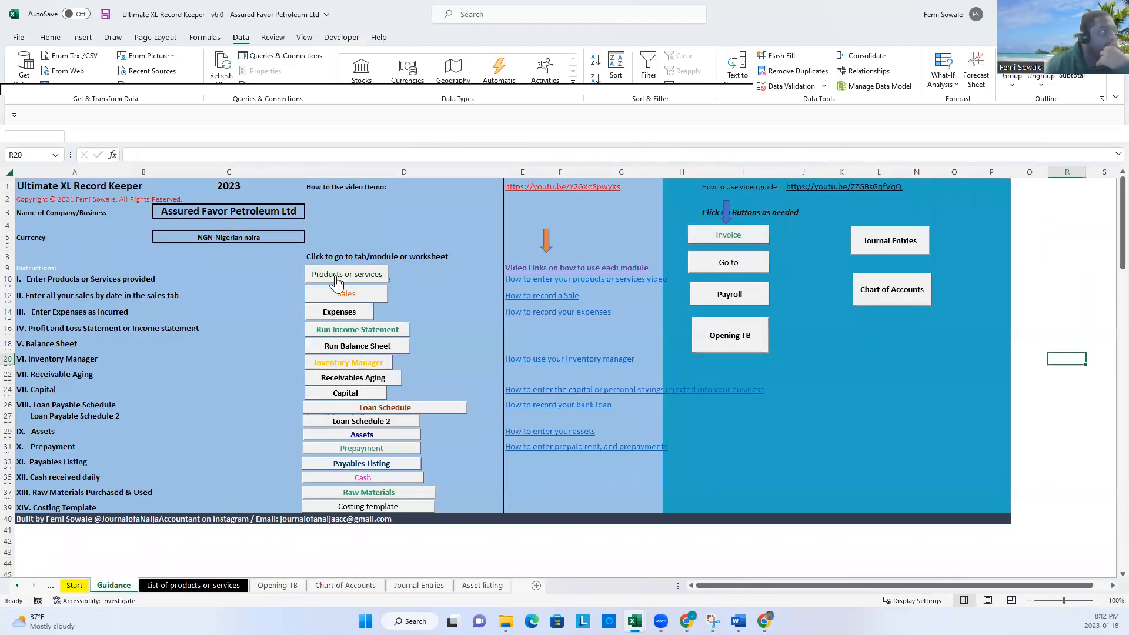
{"action": "left_click", "coordinate": [351, 294]}
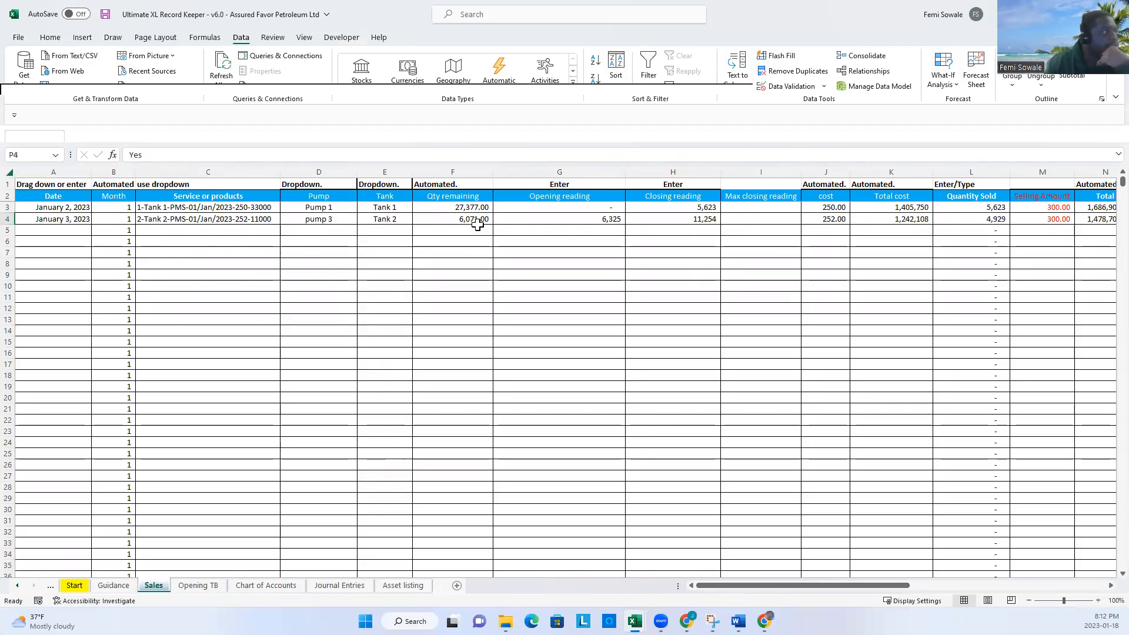
{"action": "left_click", "coordinate": [74, 220]}
{"action": "left_click_drag", "start_coordinate": [91, 224], "coordinate": [93, 235]}
{"action": "left_click", "coordinate": [213, 230]}
{"action": "left_click", "coordinate": [286, 230]}
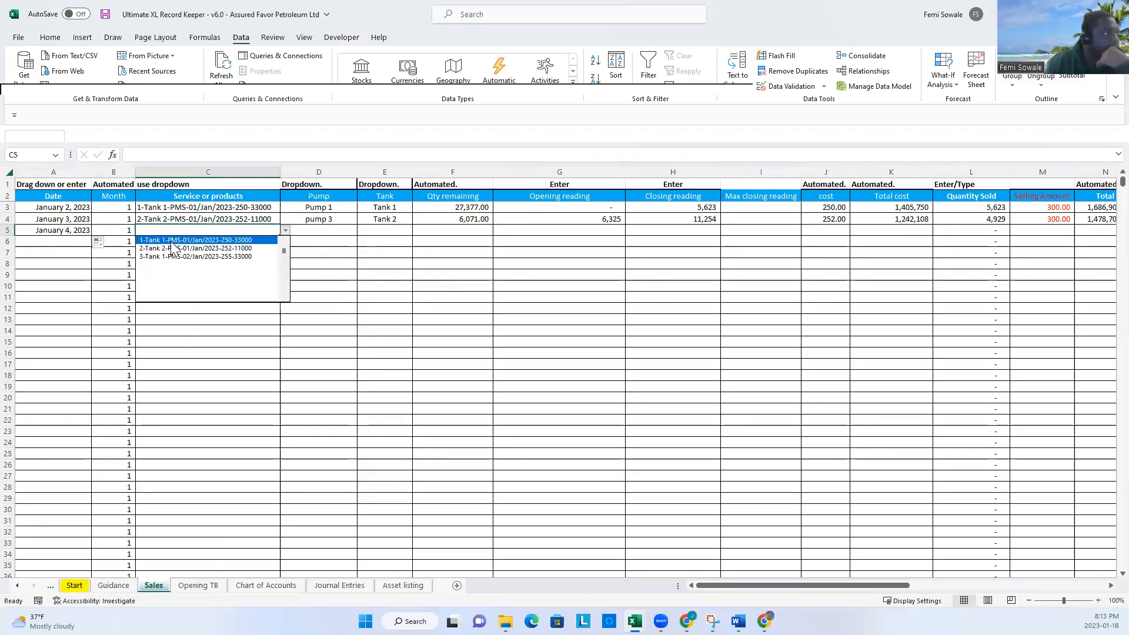
{"action": "left_click", "coordinate": [172, 241]}
{"action": "left_click", "coordinate": [347, 233]}
{"action": "left_click", "coordinate": [362, 230]}
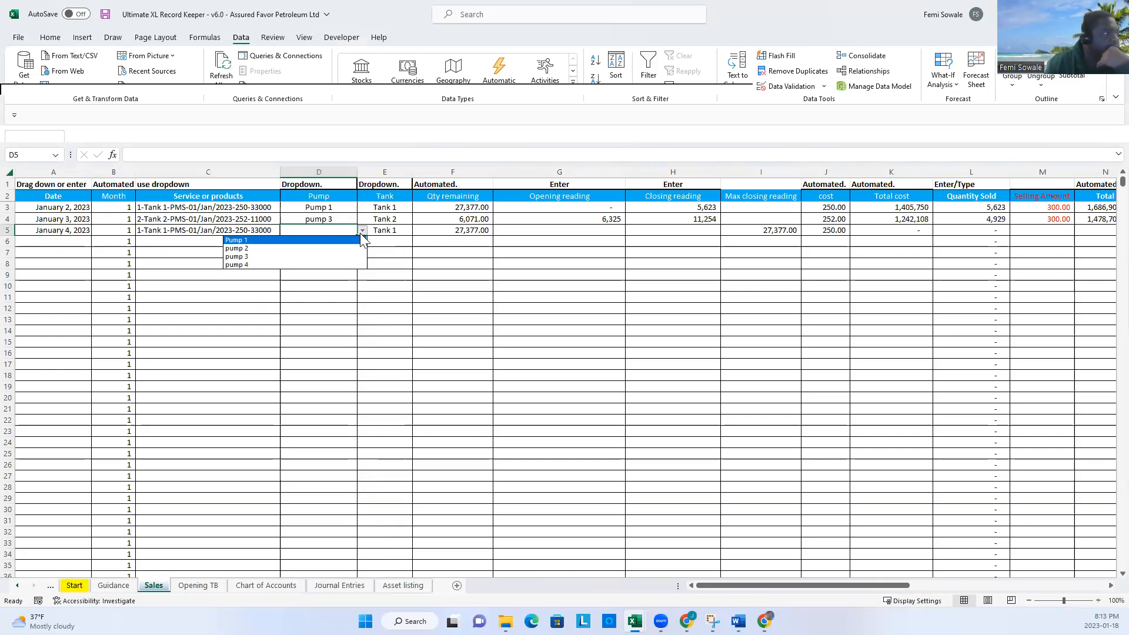
{"action": "left_click", "coordinate": [347, 241]}
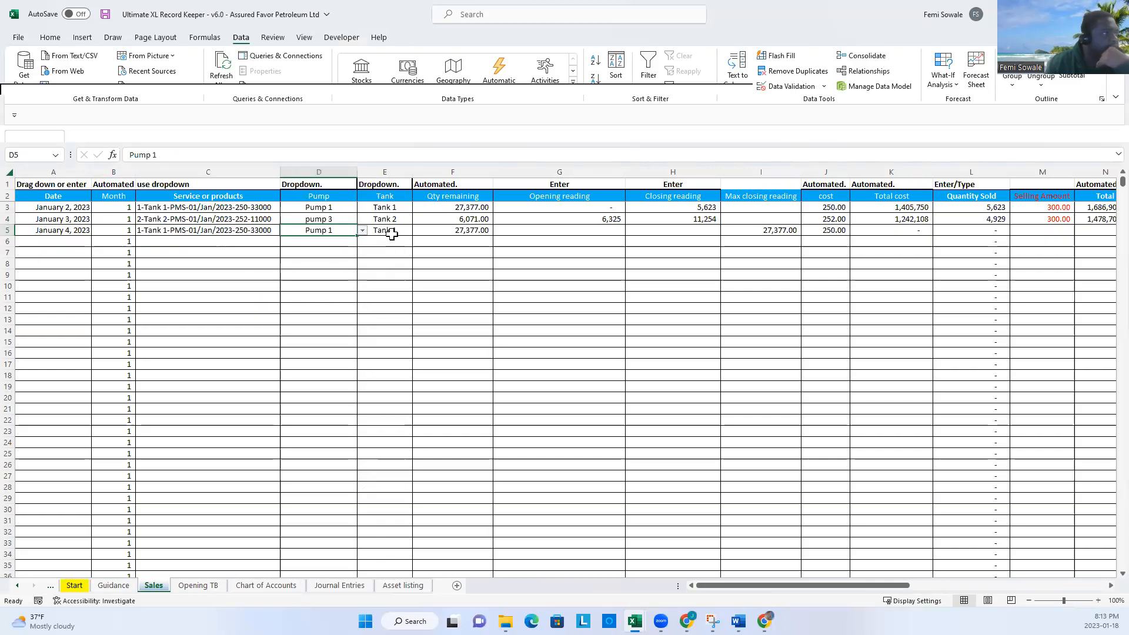
- Enter an opening reading of 5623 for the row 5 sale and check its quantity remaining formula
{"action": "left_click", "coordinate": [543, 233]}
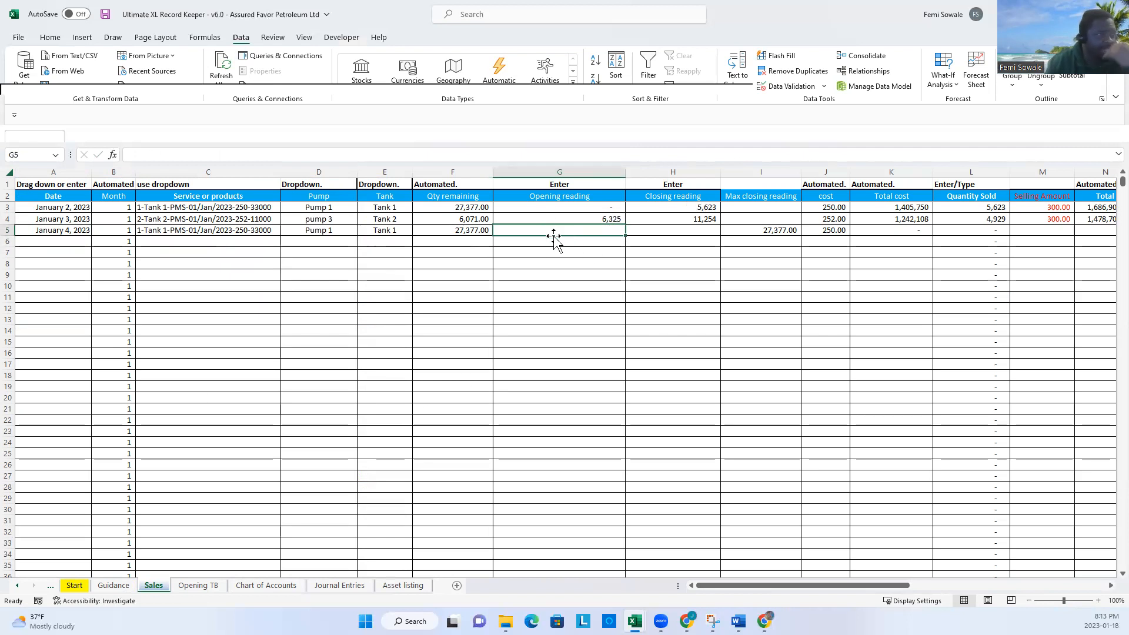
{"action": "type", "text": "5"}
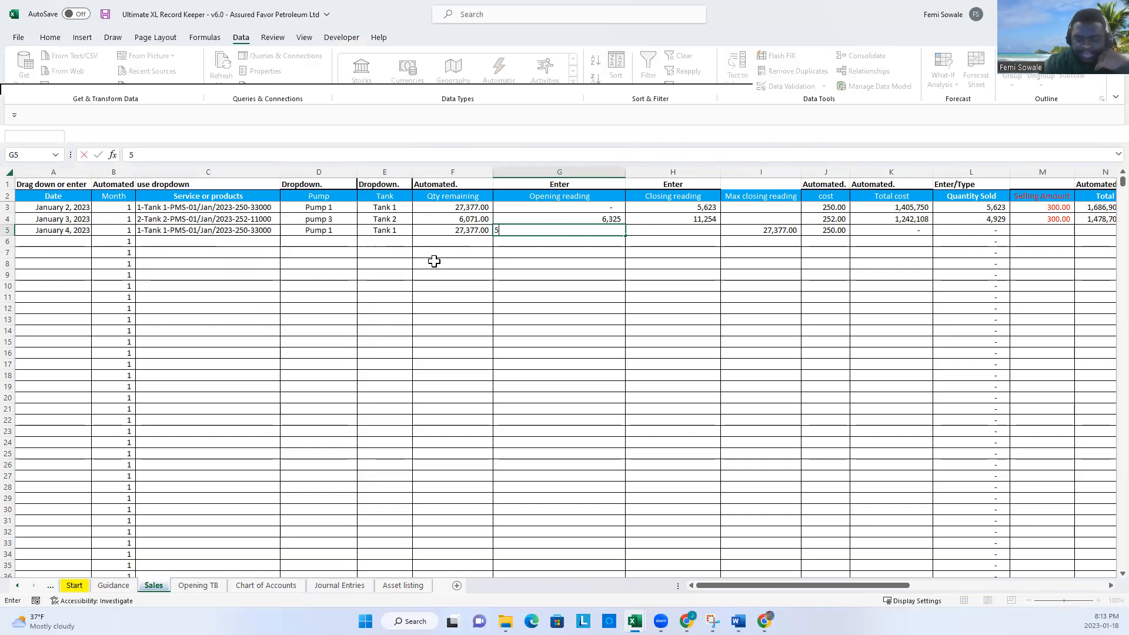
{"action": "type", "text": ",623"}
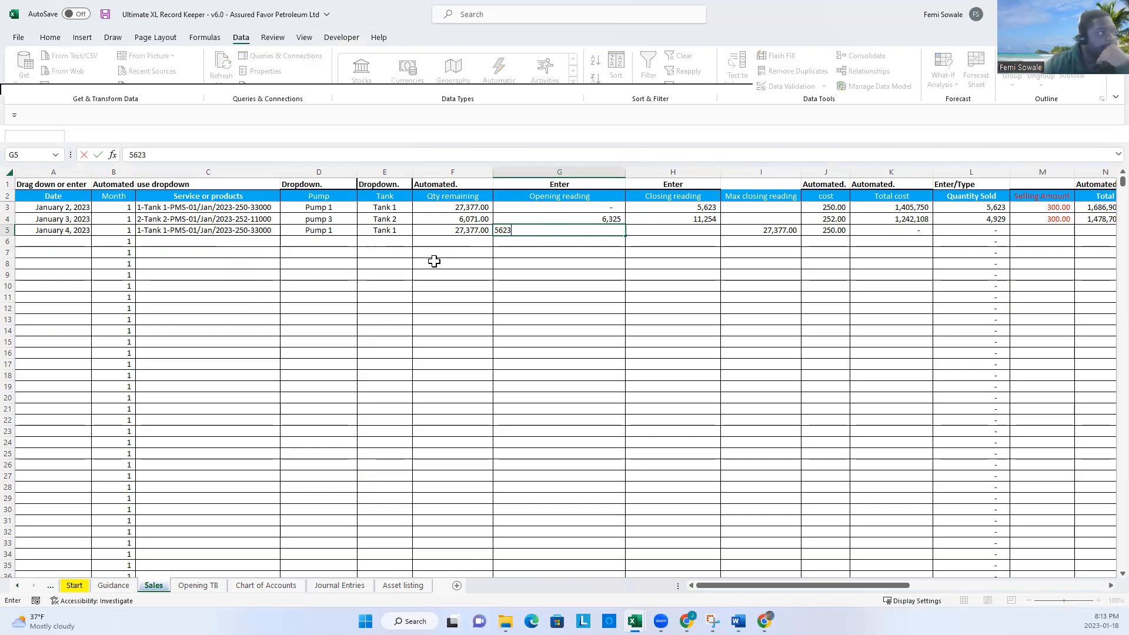
{"action": "key", "text": "ctrl+Return"}
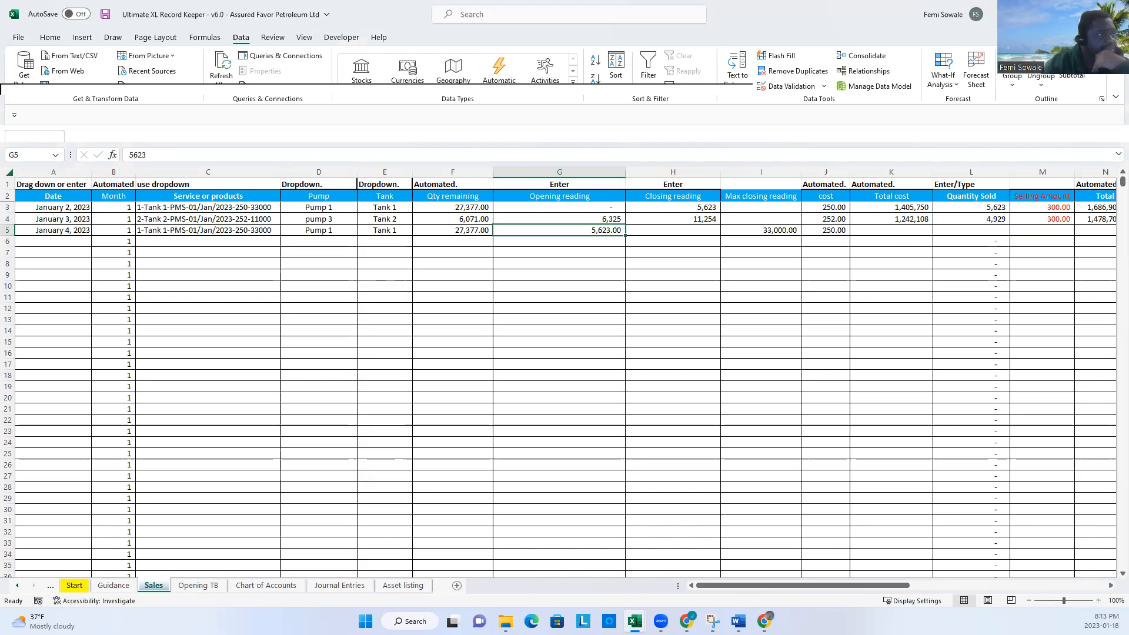
{"action": "left_click", "coordinate": [452, 231]}
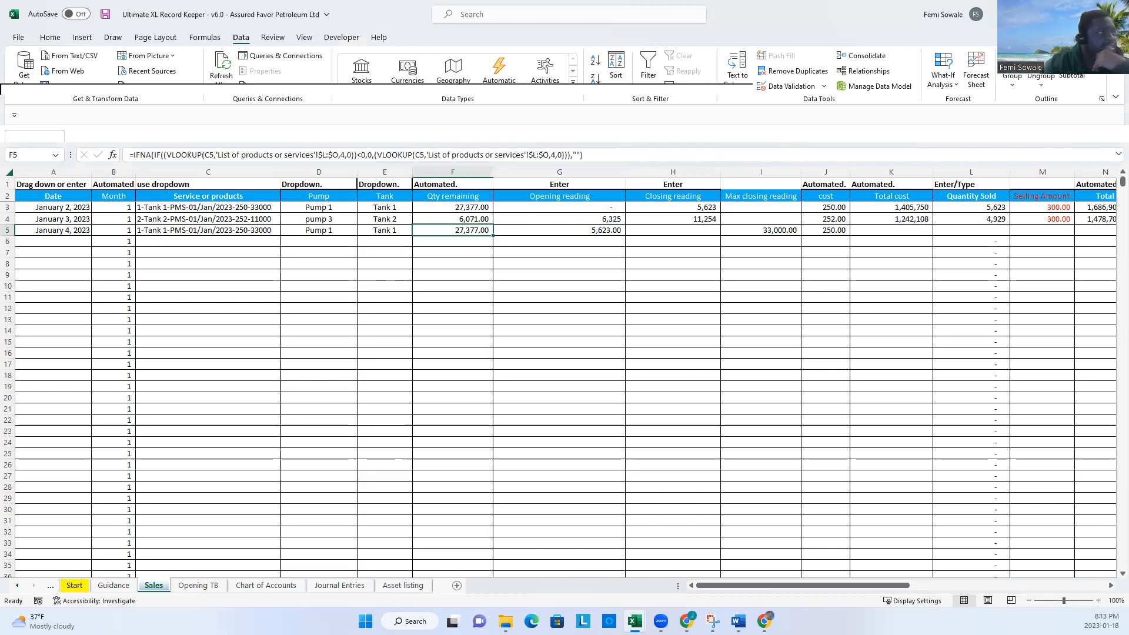
- Enter a closing reading of 30000 for the January 4 sale in row 5 and check its quantity remaining
{"action": "left_click", "coordinate": [559, 230]}
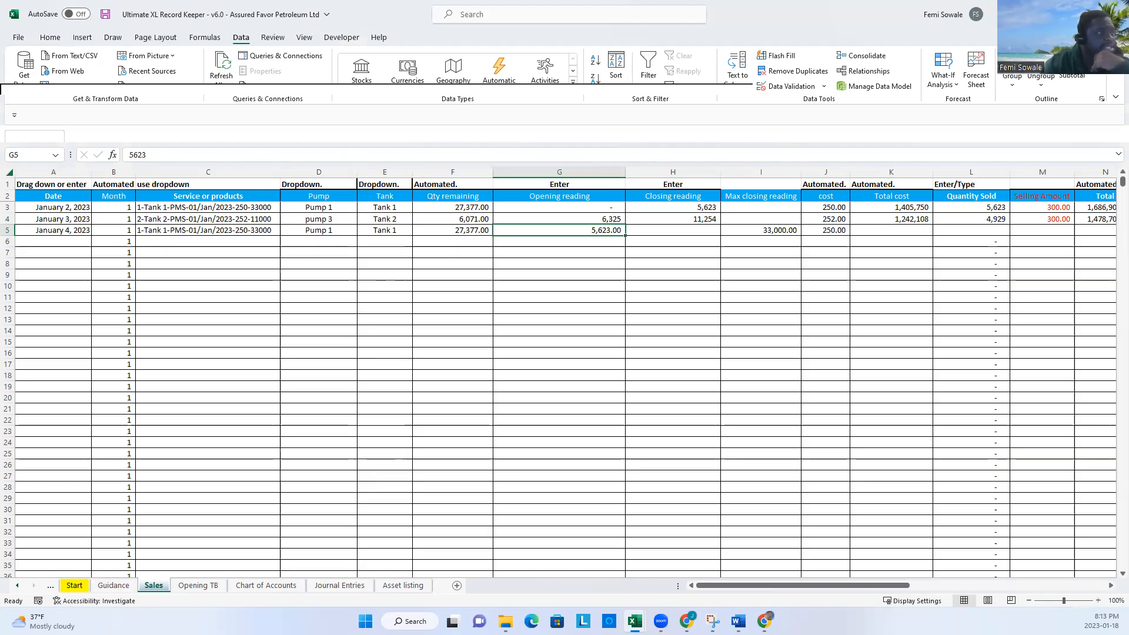
{"action": "left_click", "coordinate": [673, 231]}
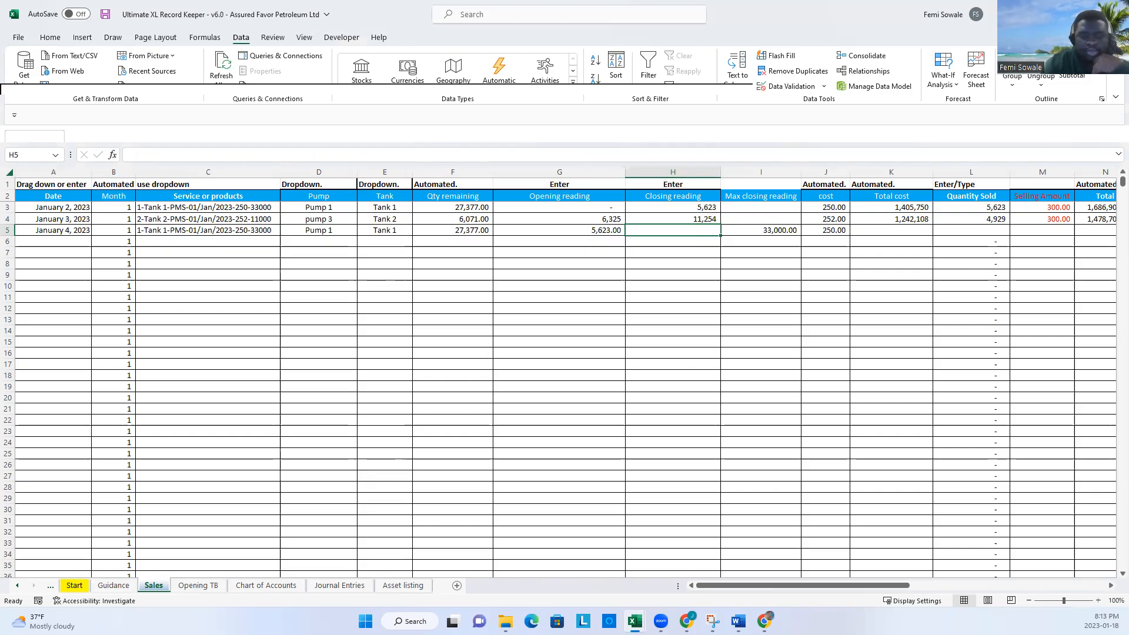
{"action": "type", "text": "30000"}
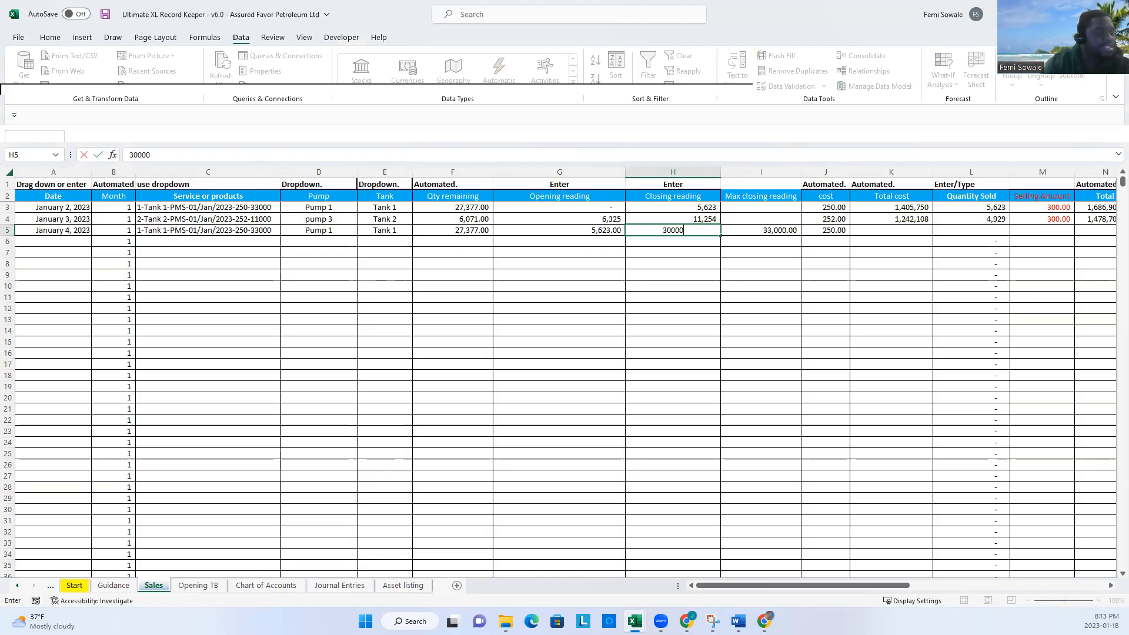
{"action": "key", "text": "Return"}
{"action": "key", "text": "Up"}
{"action": "key", "text": "Left"}
{"action": "key", "text": "Left"}
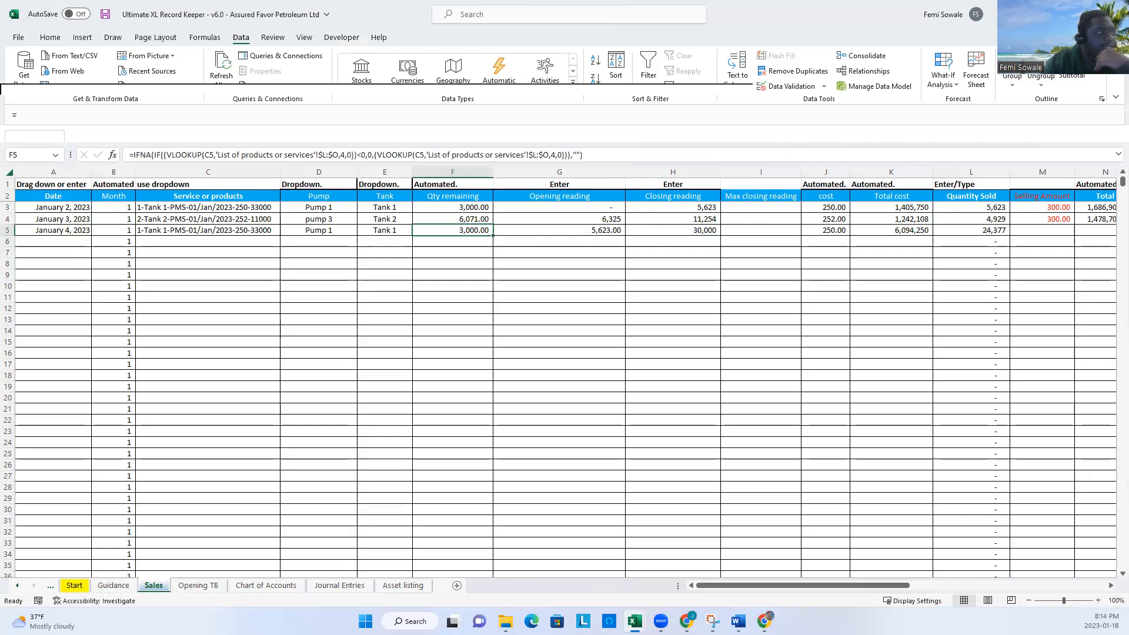
{"action": "key", "text": "Right"}
{"action": "key", "text": "Right"}
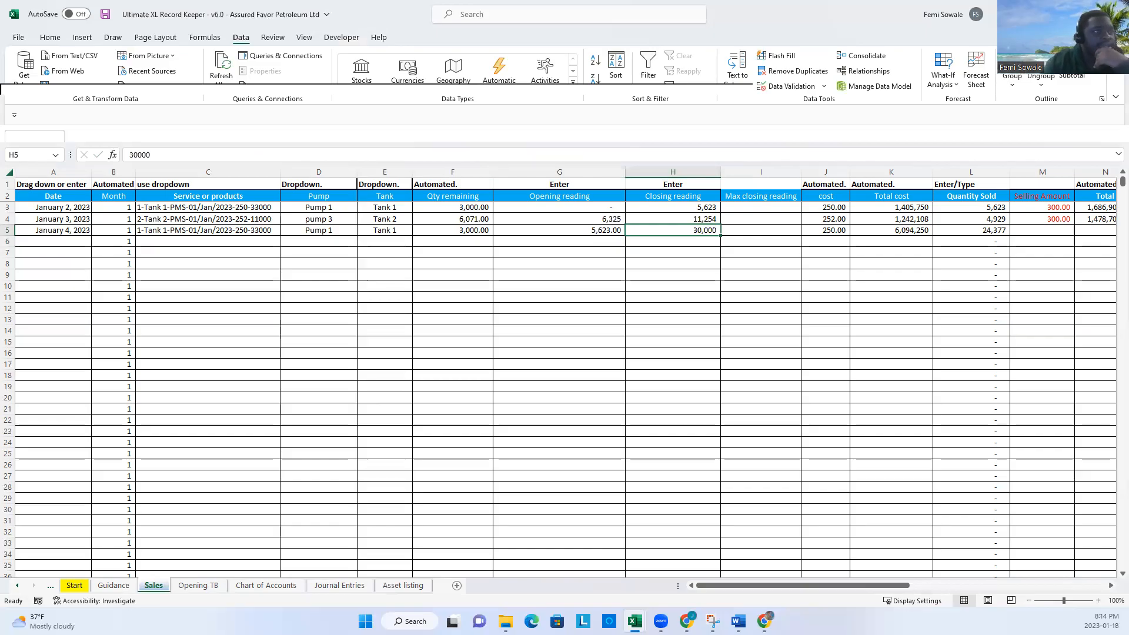
- Set the selling amount of the January 4 sale in row 5 to 300
{"action": "key", "text": "Right"}
{"action": "key", "text": "Right"}
{"action": "key", "text": "Right"}
{"action": "key", "text": "Right"}
{"action": "key", "text": "Right"}
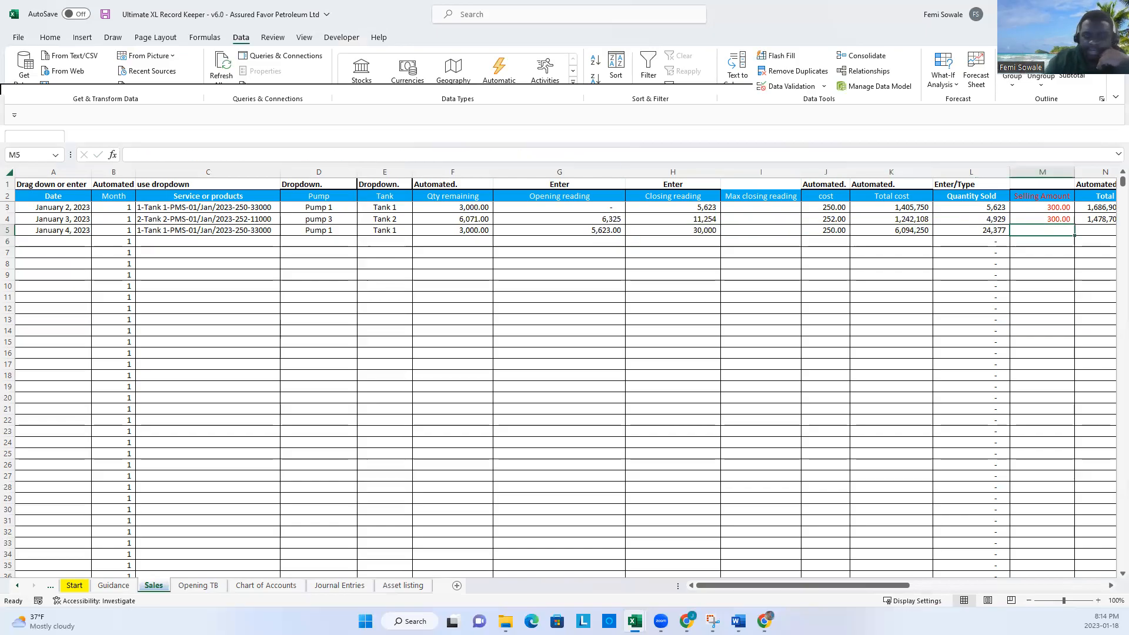
{"action": "type", "text": "300"}
{"action": "key", "text": "Return"}
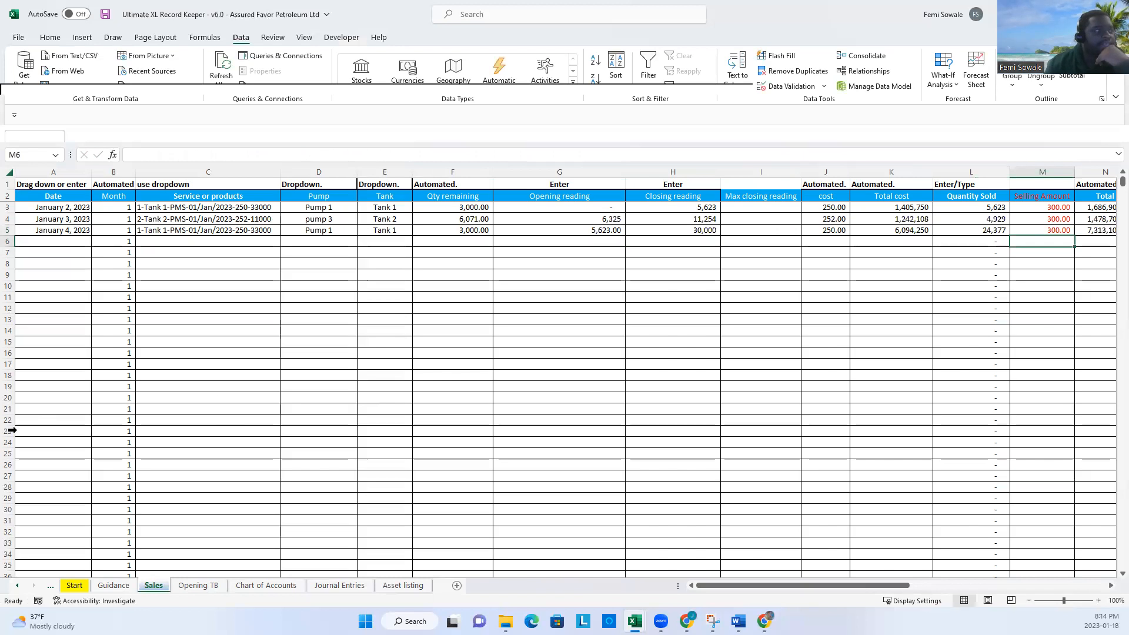
{"action": "left_click", "coordinate": [77, 231]}
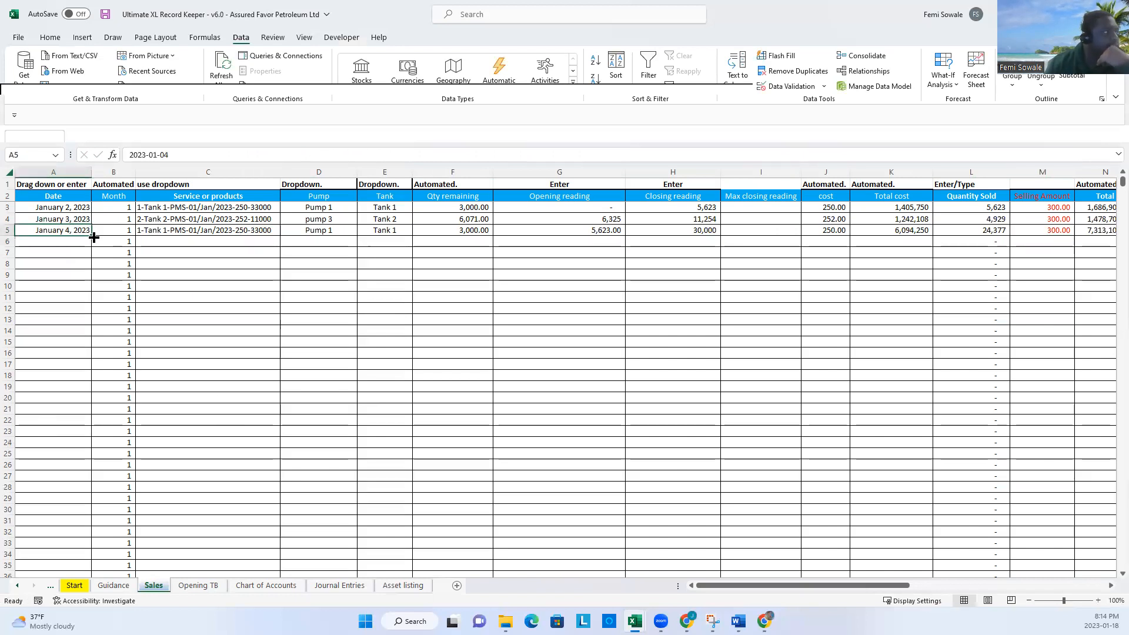
{"action": "left_click_drag", "start_coordinate": [90, 240], "coordinate": [91, 246]}
{"action": "left_click", "coordinate": [194, 242]}
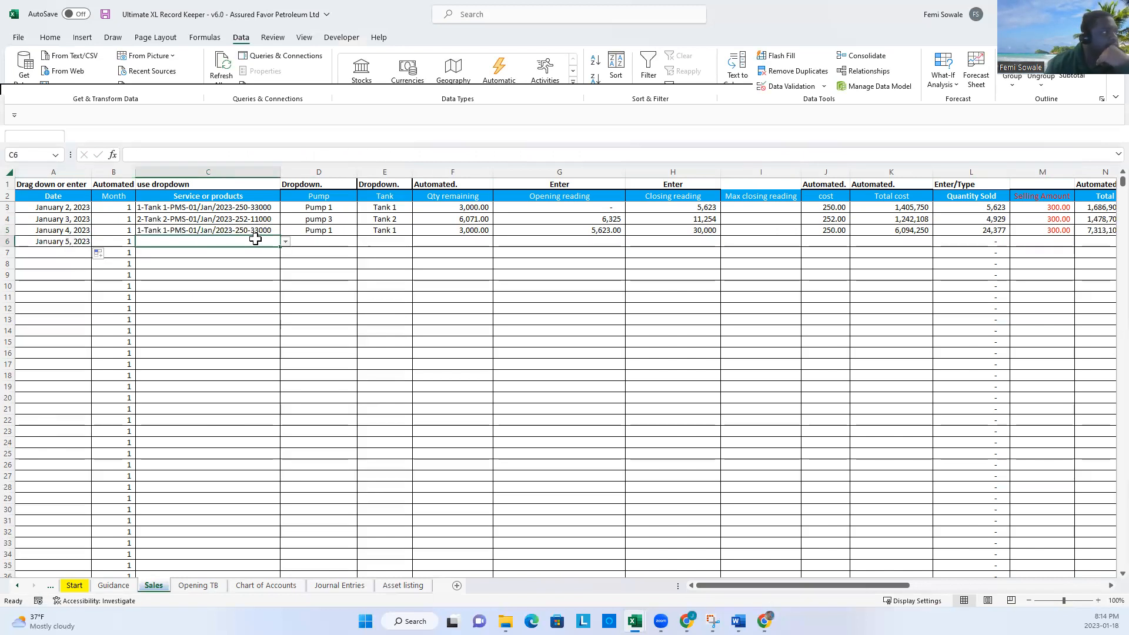
{"action": "left_click", "coordinate": [285, 242]}
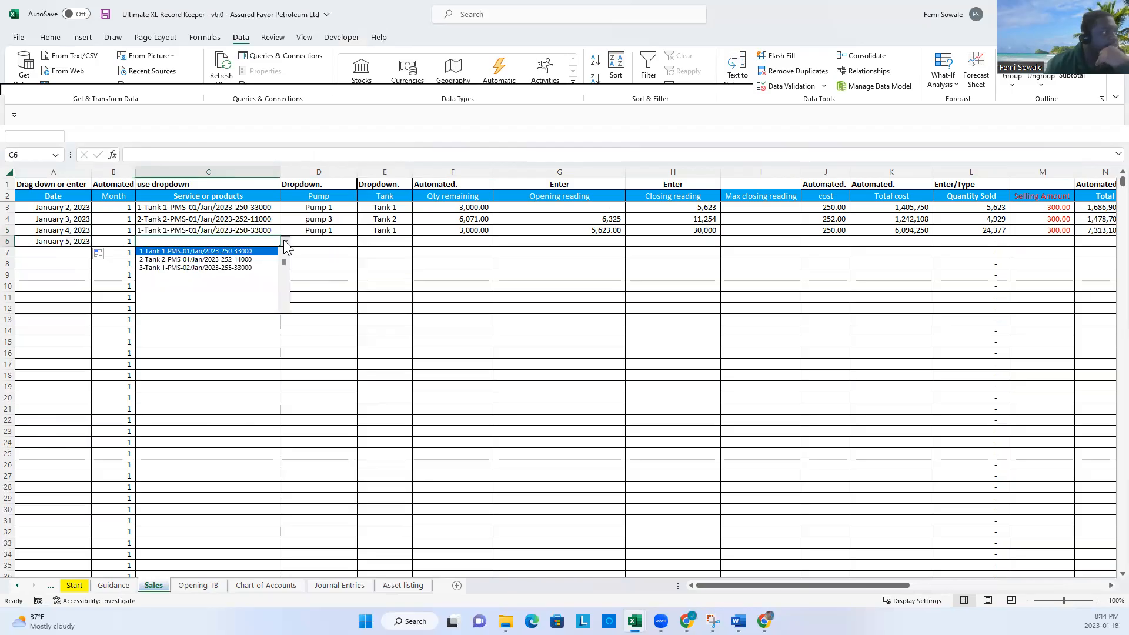
{"action": "left_click", "coordinate": [247, 252]}
{"action": "left_click", "coordinate": [323, 241]}
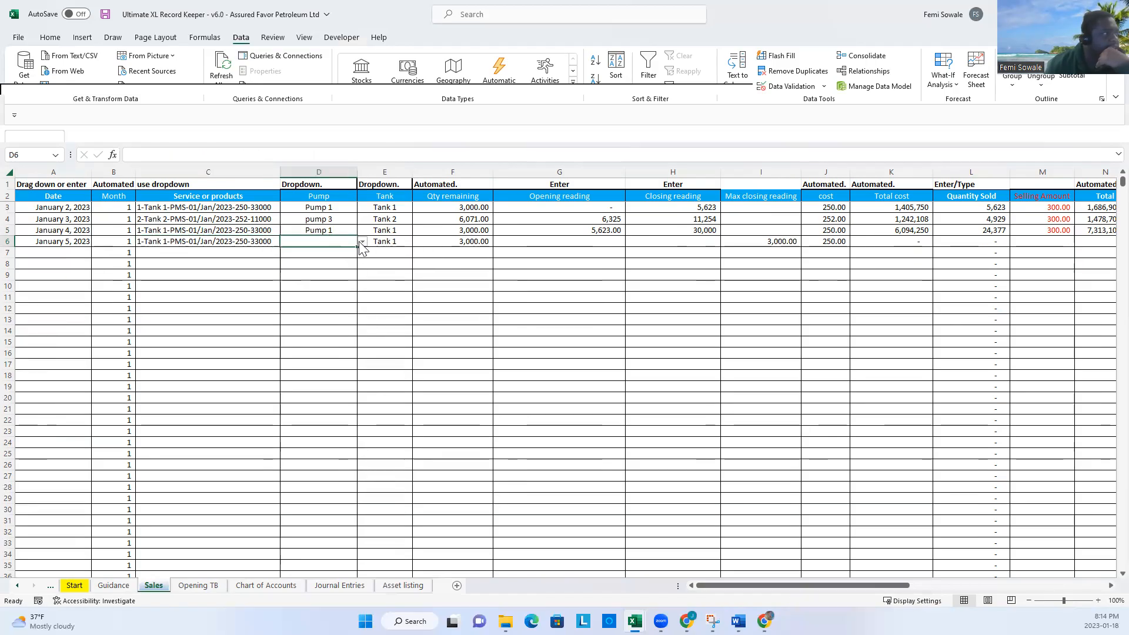
{"action": "left_click", "coordinate": [362, 242]}
{"action": "left_click", "coordinate": [342, 254]}
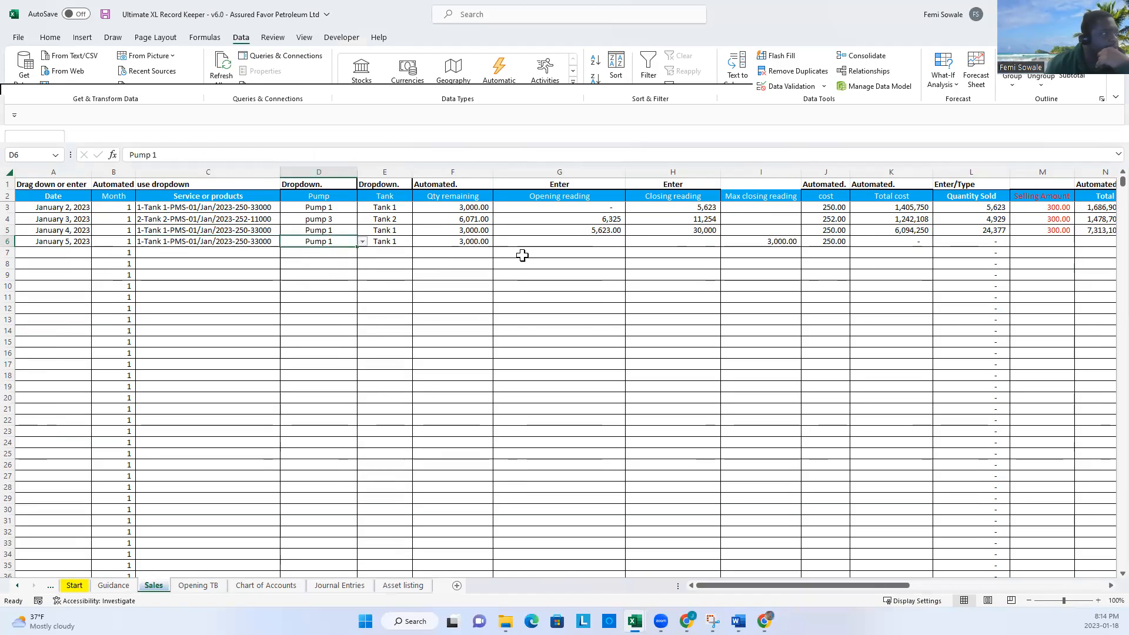
- Enter an opening reading of 30000 for the January 5 sale in row 6
{"action": "left_click", "coordinate": [606, 243]}
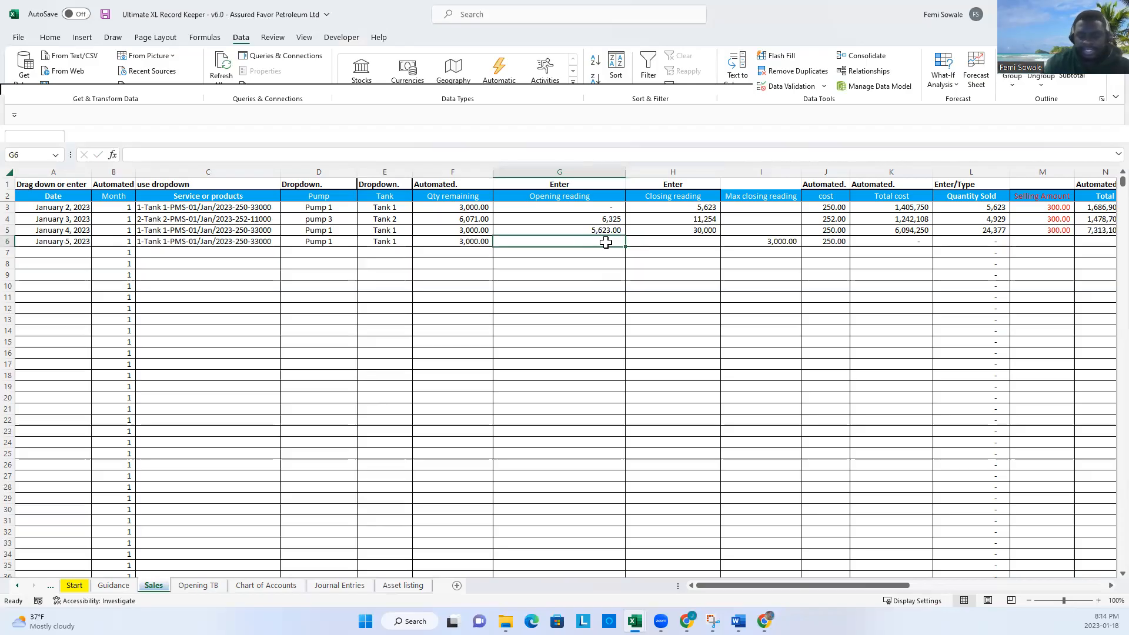
{"action": "type", "text": "30000"}
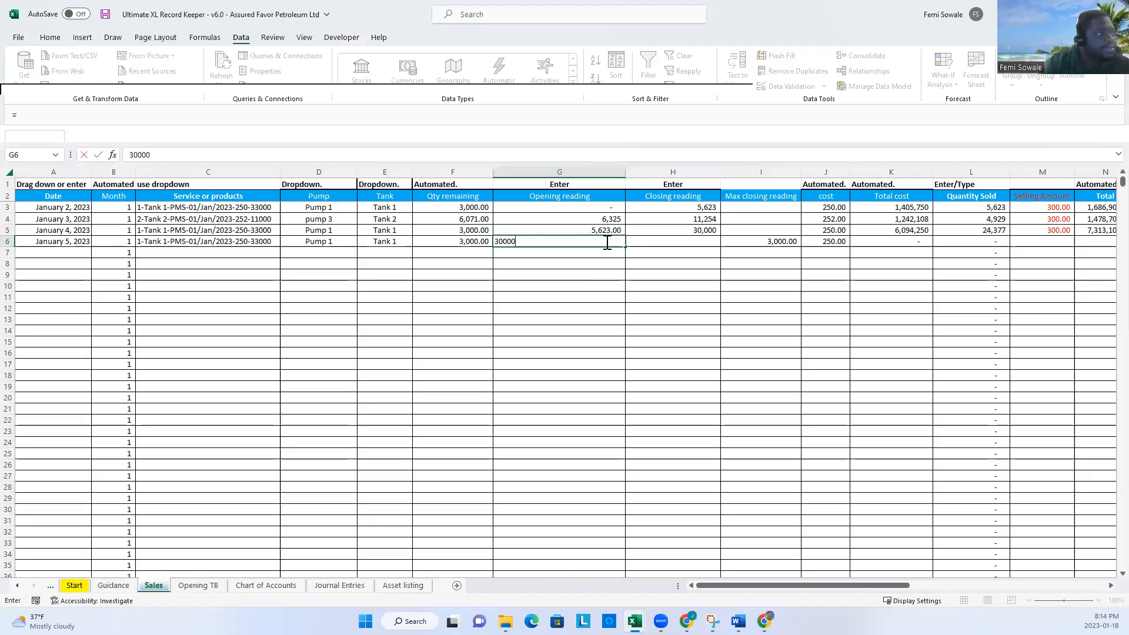
{"action": "key", "text": "Return"}
{"action": "key", "text": "Up"}
{"action": "key", "text": "Right"}
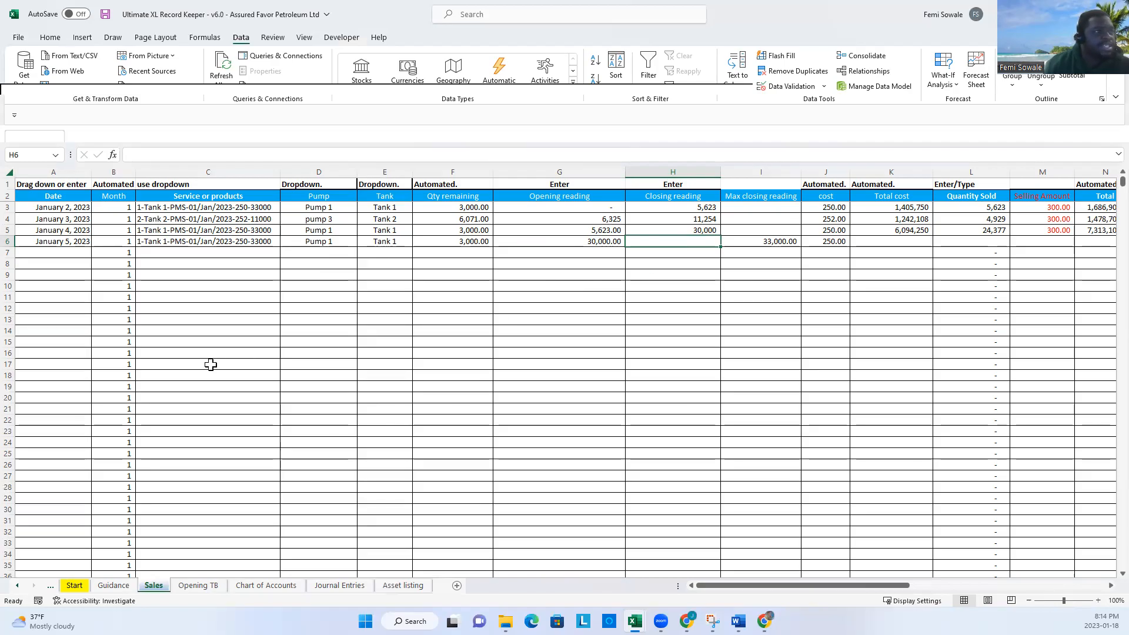
- Try a closing reading of 34000 for the row 6 sale, review the row's automated columns, and clear the reading
{"action": "type", "text": "34000"}
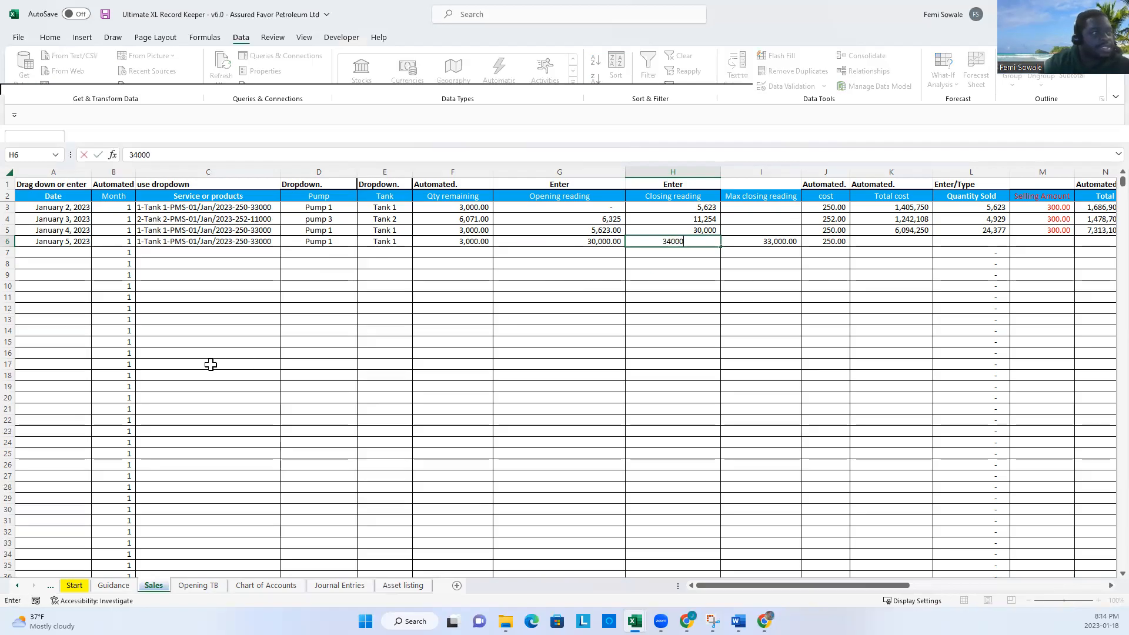
{"action": "key", "text": "Return"}
{"action": "key", "text": "Up"}
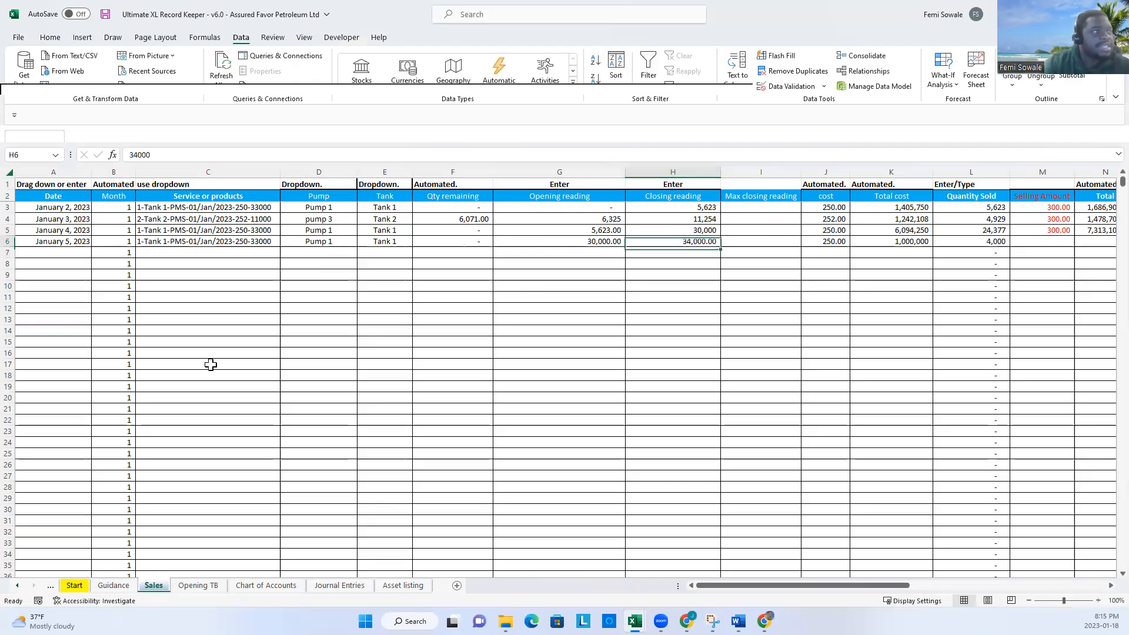
{"action": "key", "text": "Right"}
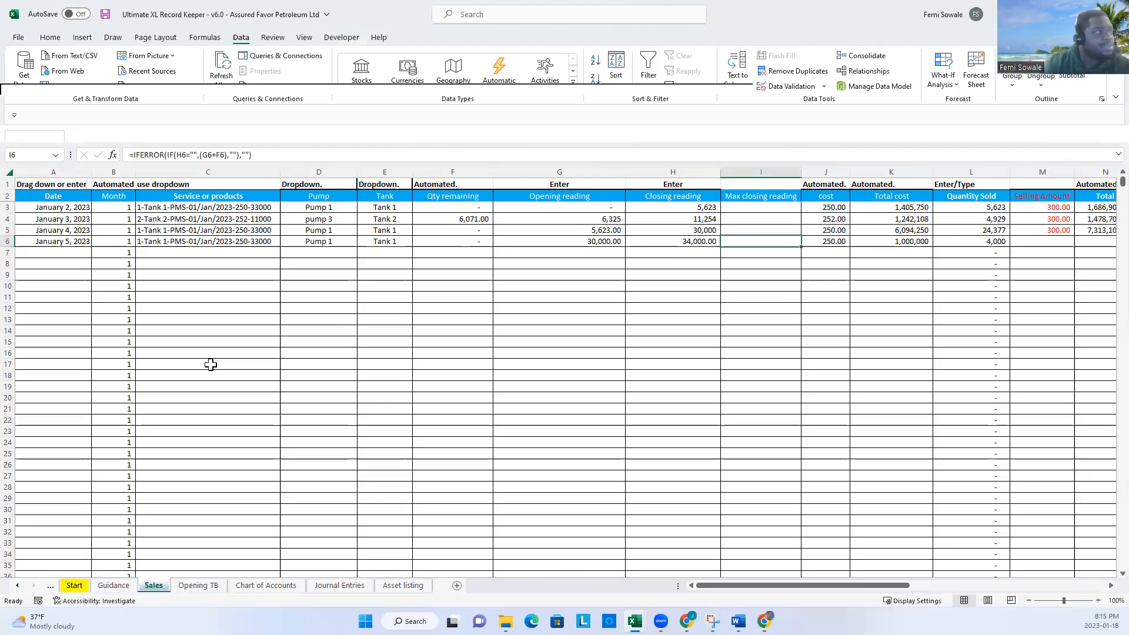
{"action": "key", "text": "Right"}
{"action": "key", "text": "Right"}
{"action": "key", "text": "Right"}
{"action": "key", "text": "Left"}
{"action": "key", "text": "Left"}
{"action": "key", "text": "Left"}
{"action": "key", "text": "Left"}
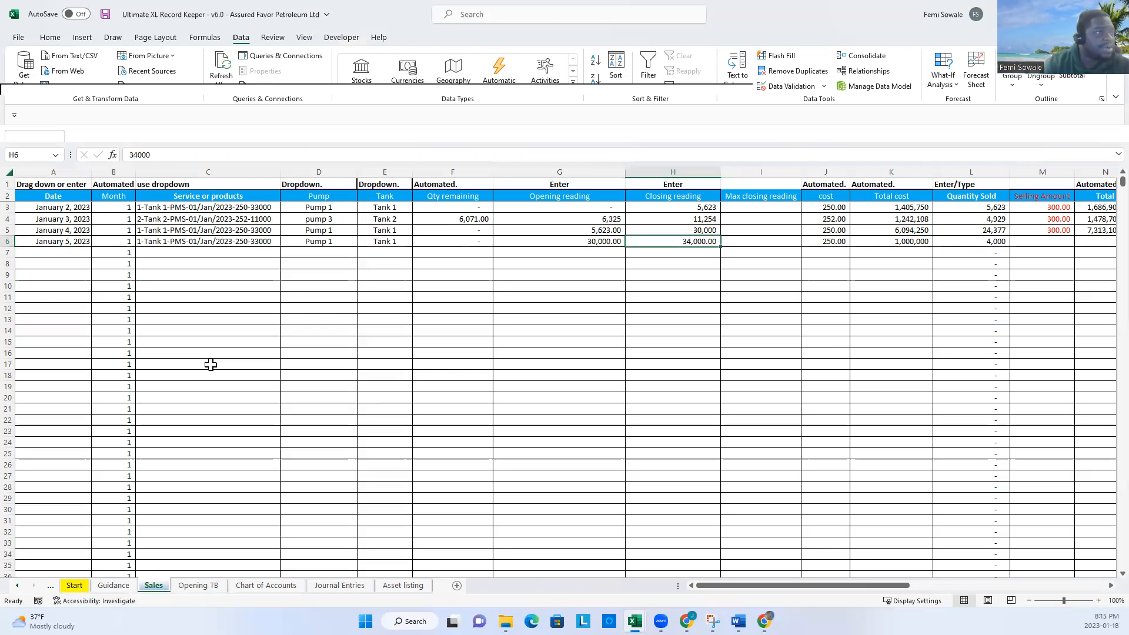
{"action": "key", "text": "Delete"}
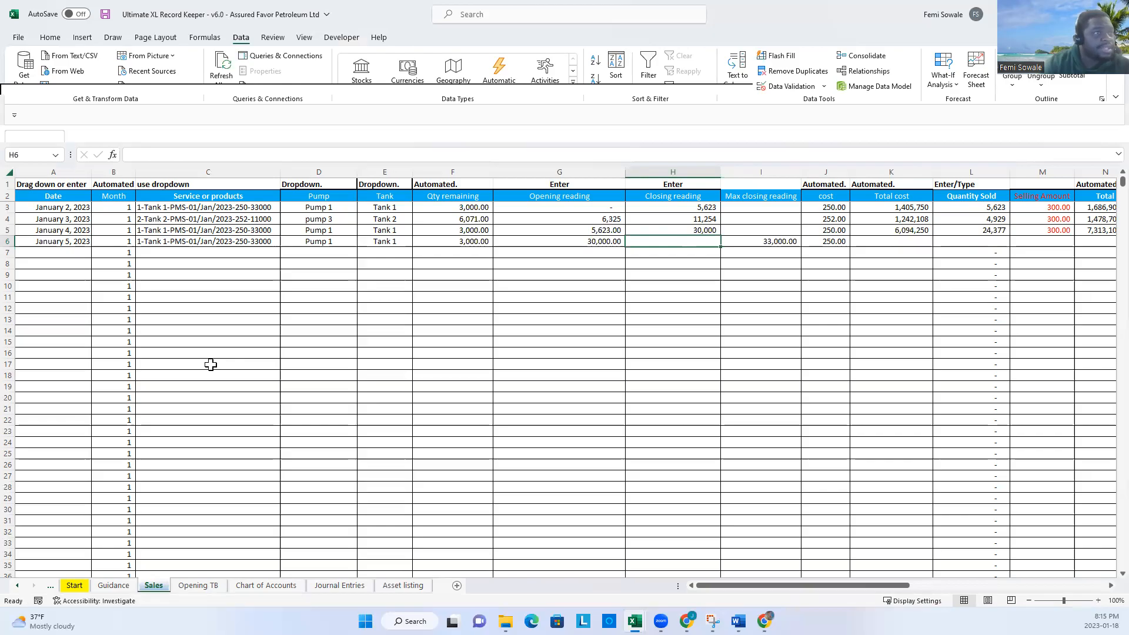
- Check the maximum closing reading for the row 6 sale and enter a closing reading of 33000
{"action": "key", "text": "Left"}
{"action": "key", "text": "Left"}
{"action": "key", "text": "Right"}
{"action": "key", "text": "Right"}
{"action": "key", "text": "Right"}
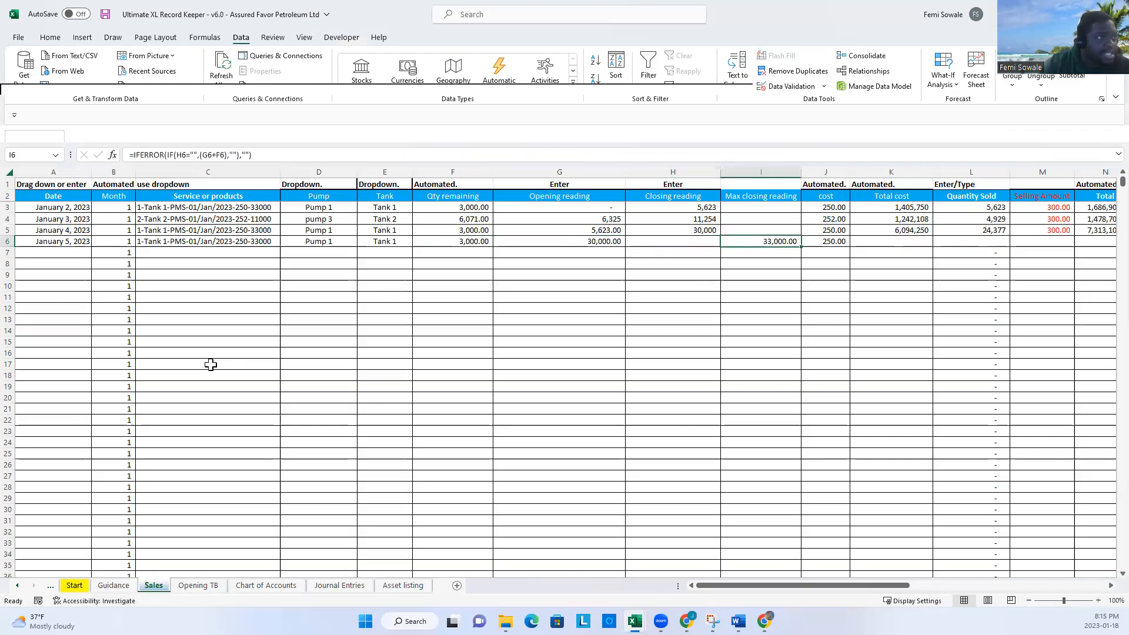
{"action": "key", "text": "Left"}
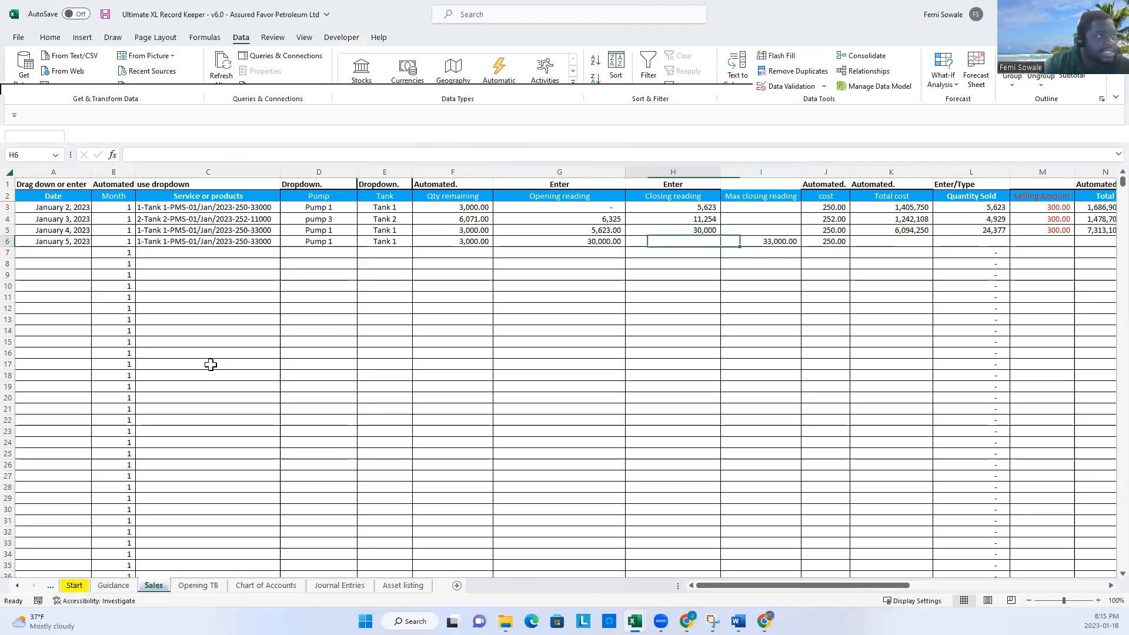
{"action": "key", "text": "Right"}
{"action": "key", "text": "Left"}
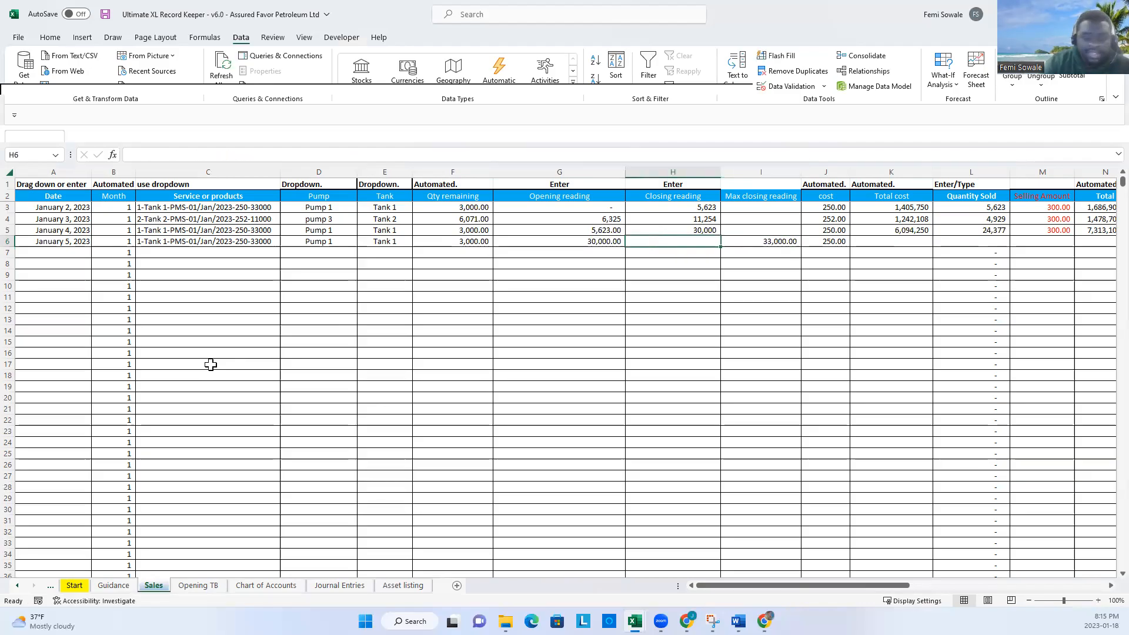
{"action": "type", "text": "33000"}
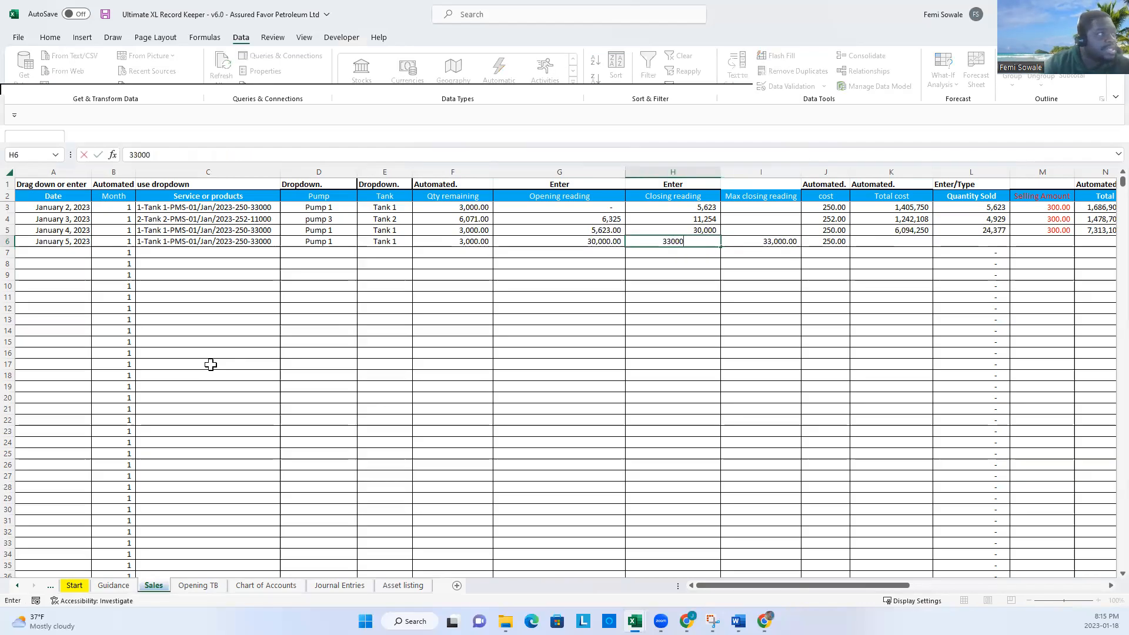
{"action": "key", "text": "Left"}
- Examine the row 6 readings and maximum closing reading formula, and compare the quantities remaining across the recorded sales
{"action": "key", "text": "Left"}
{"action": "key", "text": "Right"}
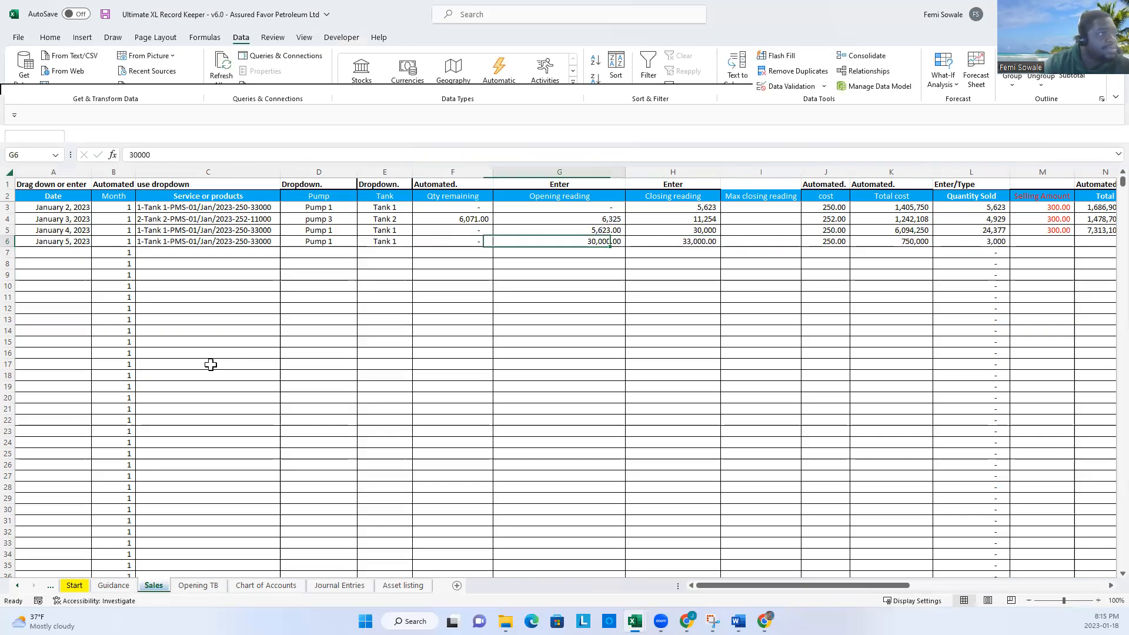
{"action": "key", "text": "Right"}
{"action": "key", "text": "Right"}
{"action": "key", "text": "Left"}
{"action": "key", "text": "Left"}
{"action": "key", "text": "Left"}
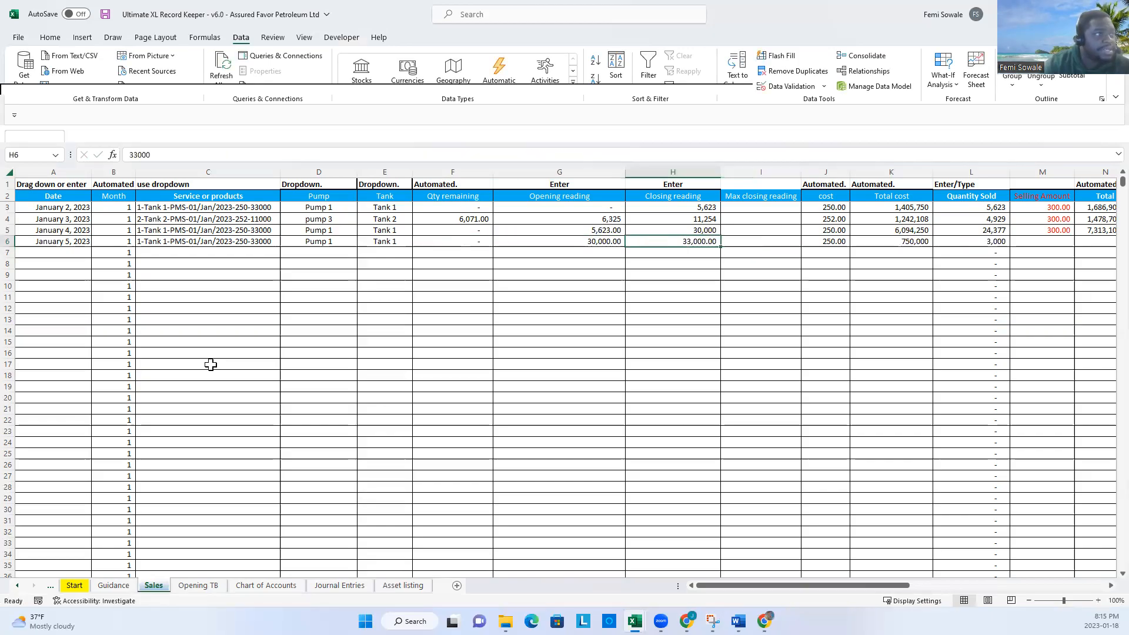
{"action": "key", "text": "Up"}
{"action": "key", "text": "Up"}
{"action": "key", "text": "Down"}
{"action": "key", "text": "Down"}
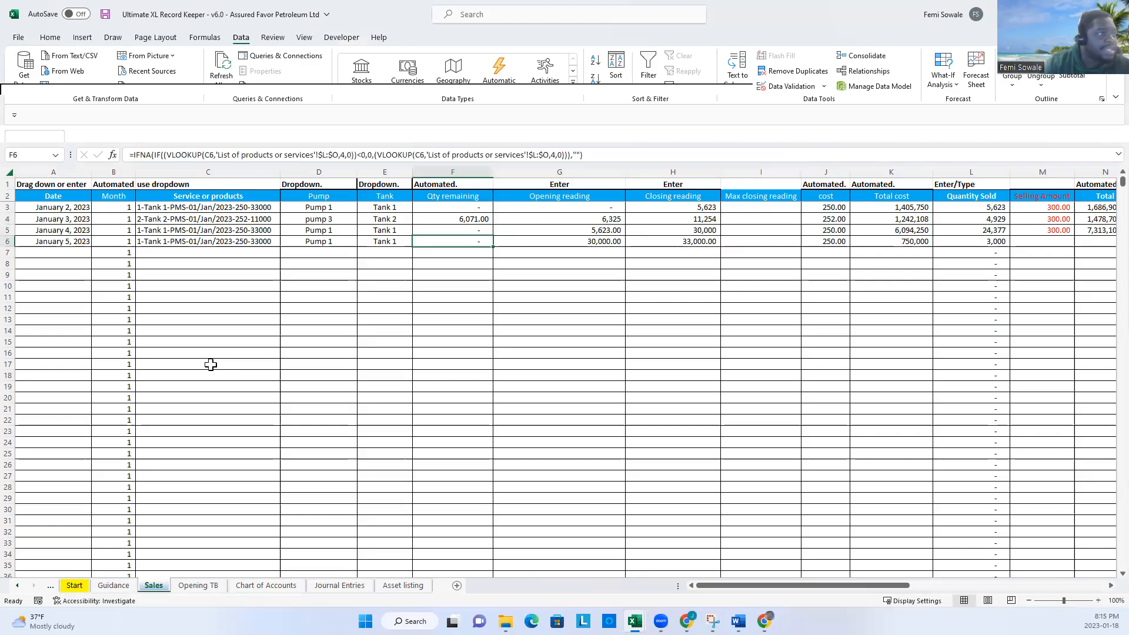
{"action": "key", "text": "Right"}
{"action": "key", "text": "Right"}
{"action": "key", "text": "Right"}
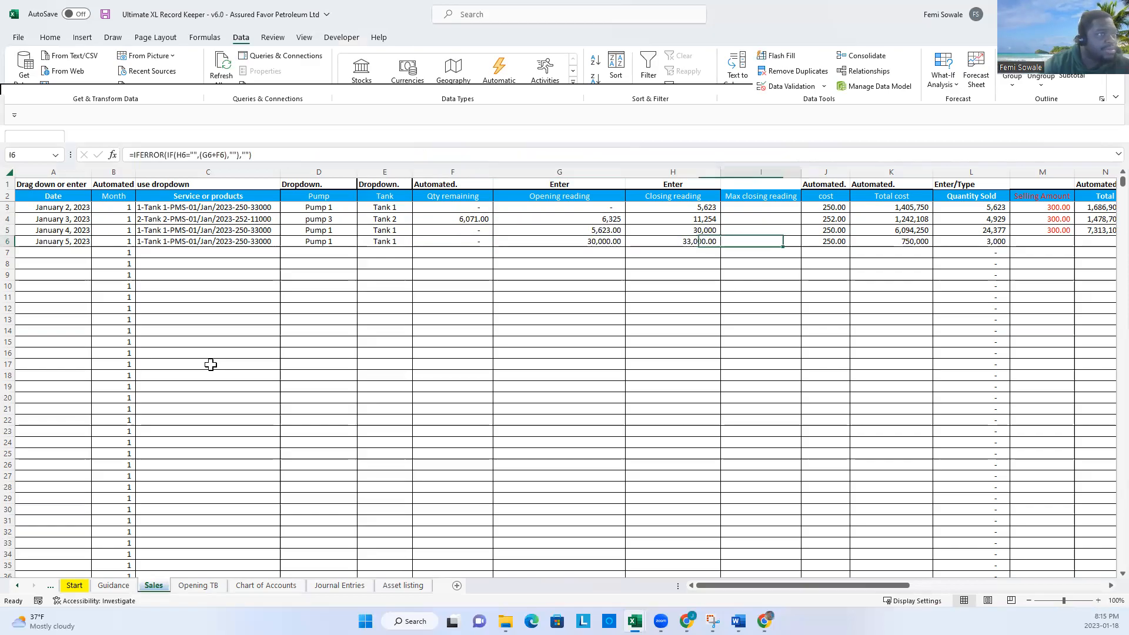
{"action": "key", "text": "Left"}
{"action": "key", "text": "Left"}
{"action": "key", "text": "Left"}
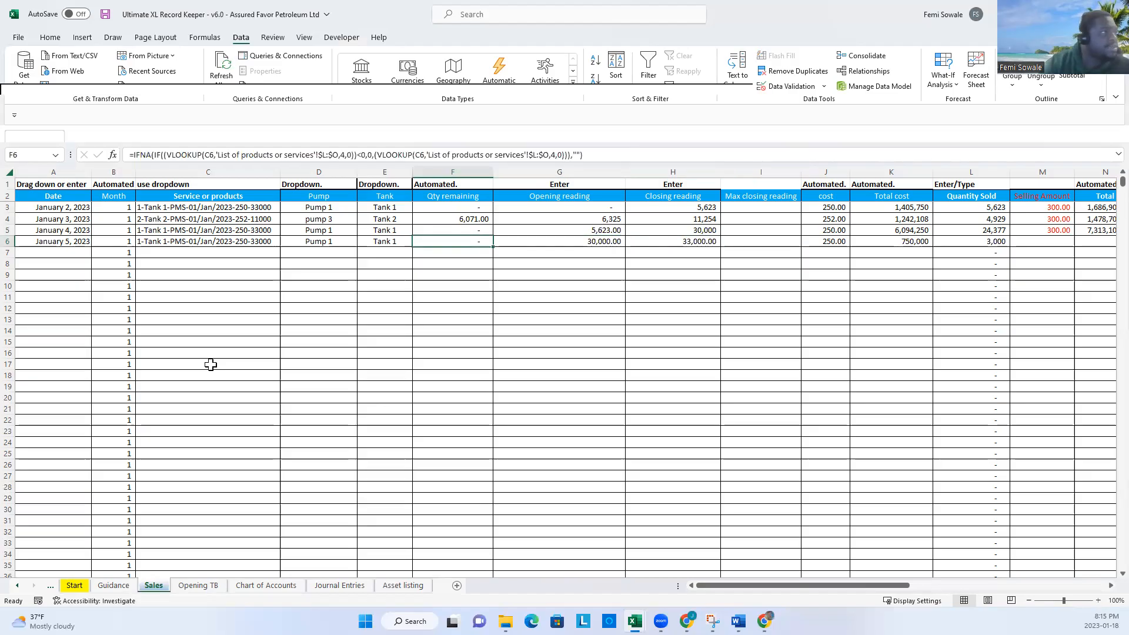
{"action": "key", "text": "Up"}
{"action": "key", "text": "Up"}
{"action": "key", "text": "Up"}
{"action": "key", "text": "Down"}
{"action": "key", "text": "Down"}
{"action": "key", "text": "Down"}
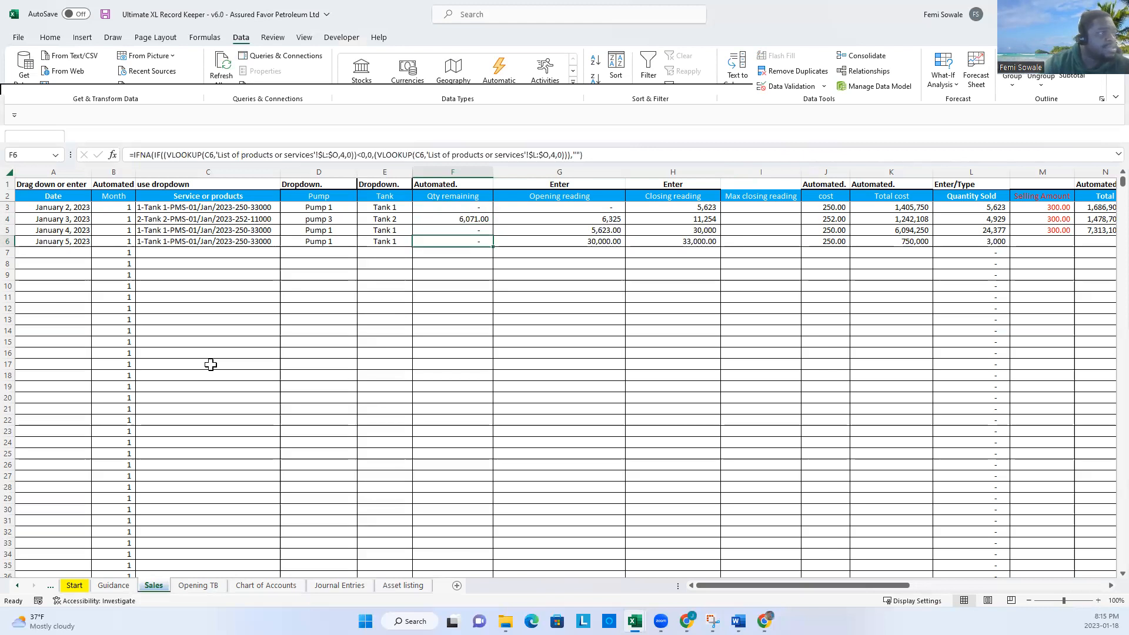
{"action": "key", "text": "Right"}
{"action": "key", "text": "Right"}
{"action": "key", "text": "Right"}
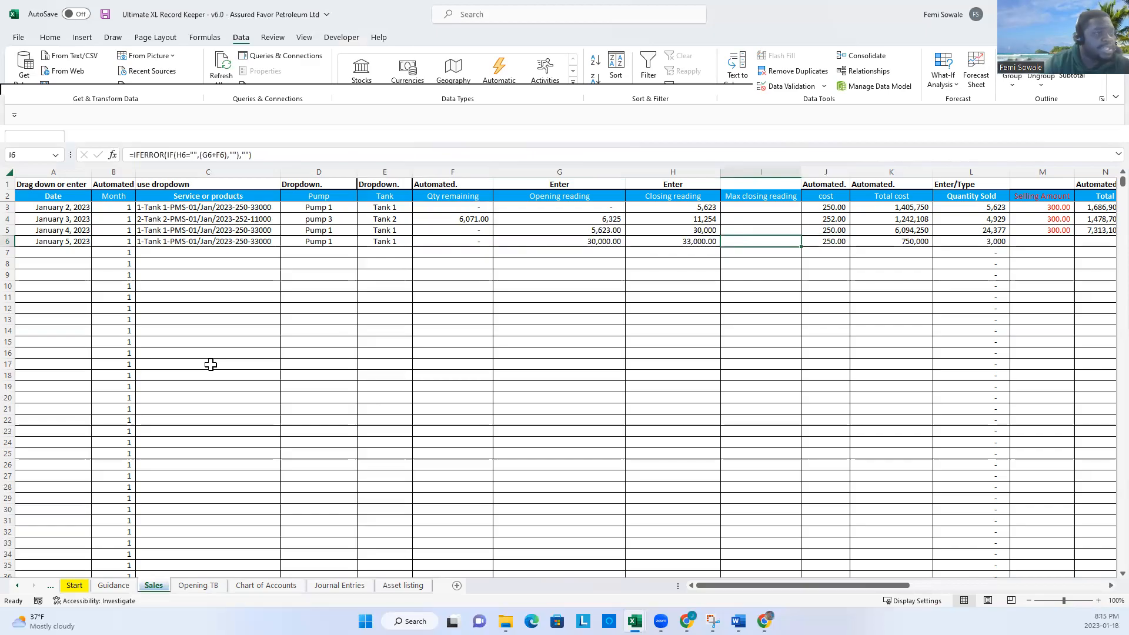
{"action": "key", "text": "Left"}
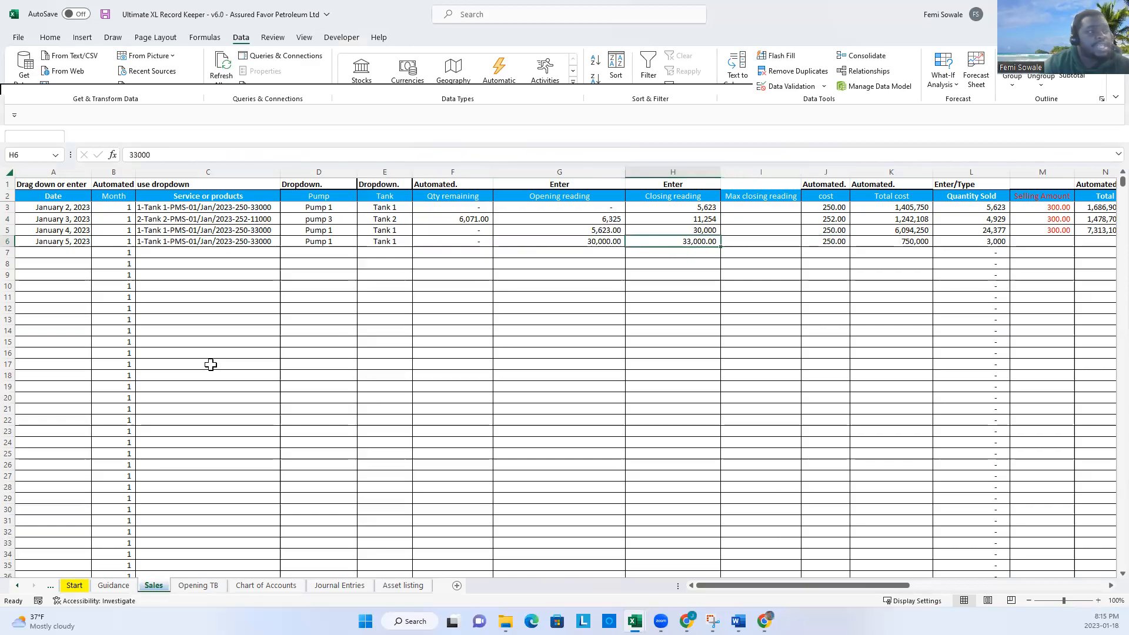
{"action": "key", "text": "Right"}
{"action": "key", "text": "Left"}
{"action": "key", "text": "Right"}
{"action": "key", "text": "Left"}
{"action": "key", "text": "Right"}
{"action": "key", "text": "Left"}
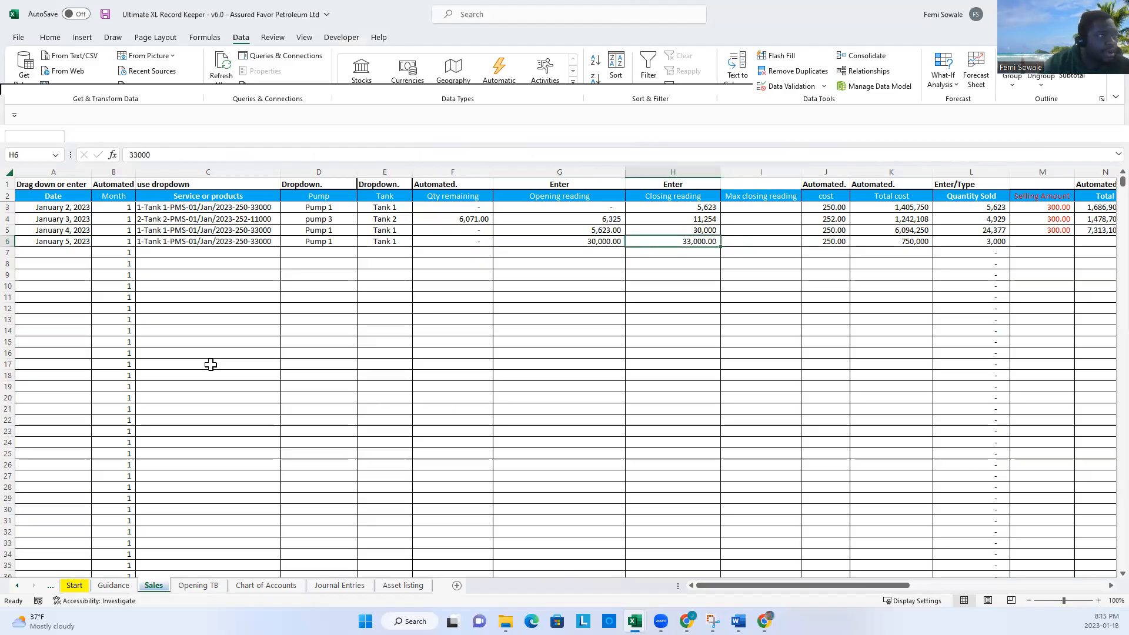
- Clear the closing reading in row 6 to check its maximum closing reading, and re-enter 33000
{"action": "key", "text": "Delete"}
{"action": "key", "text": "Right"}
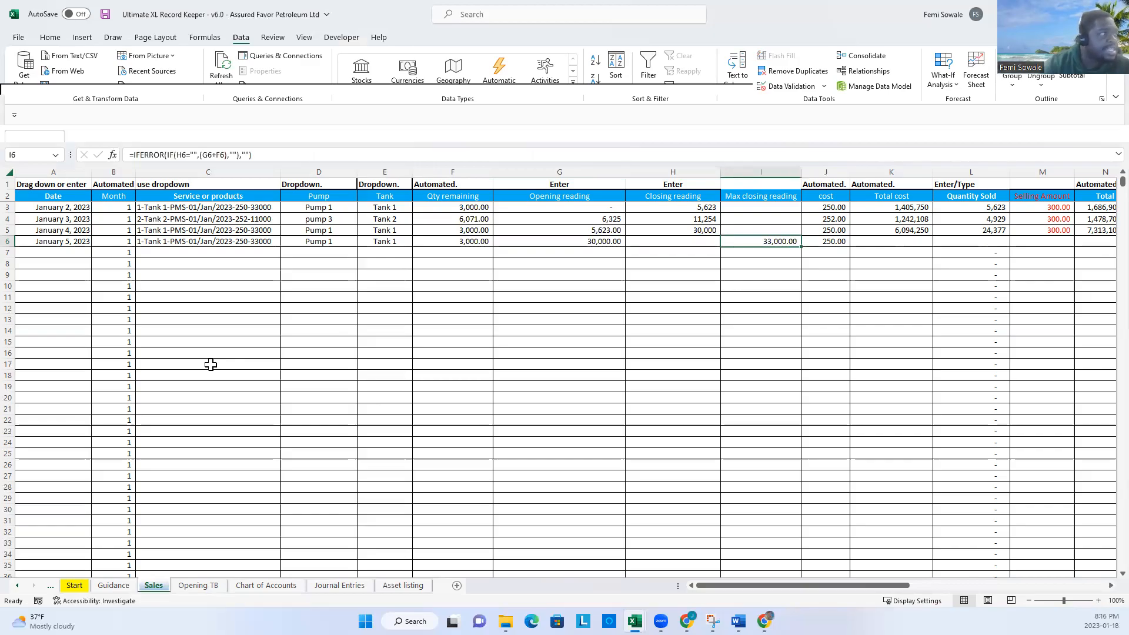
{"action": "key", "text": "Left"}
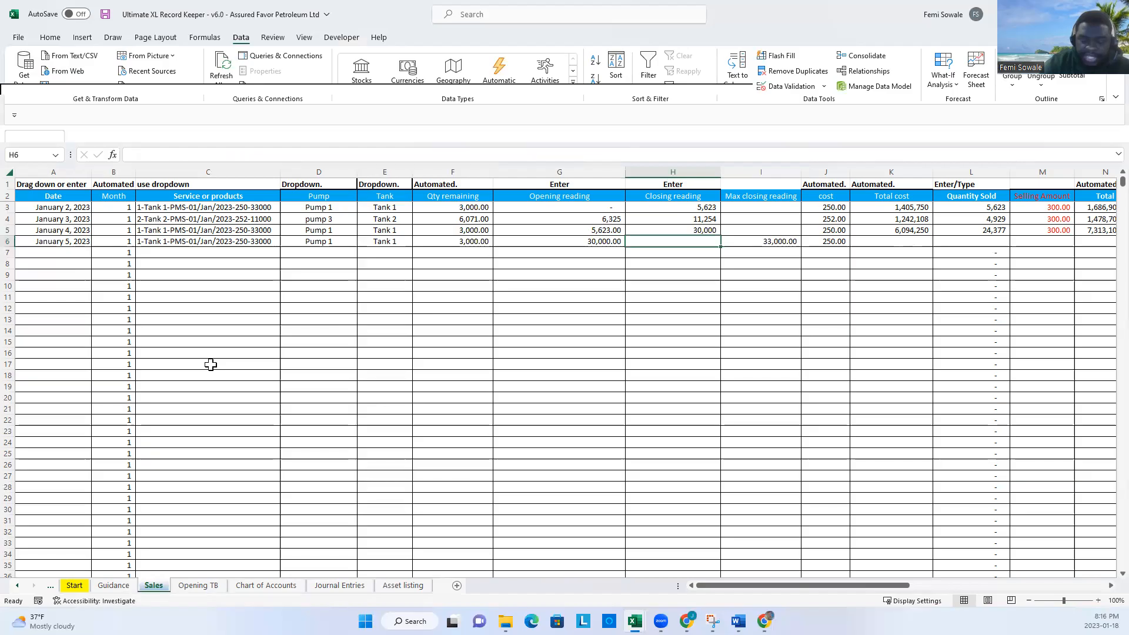
{"action": "type", "text": "33,000"}
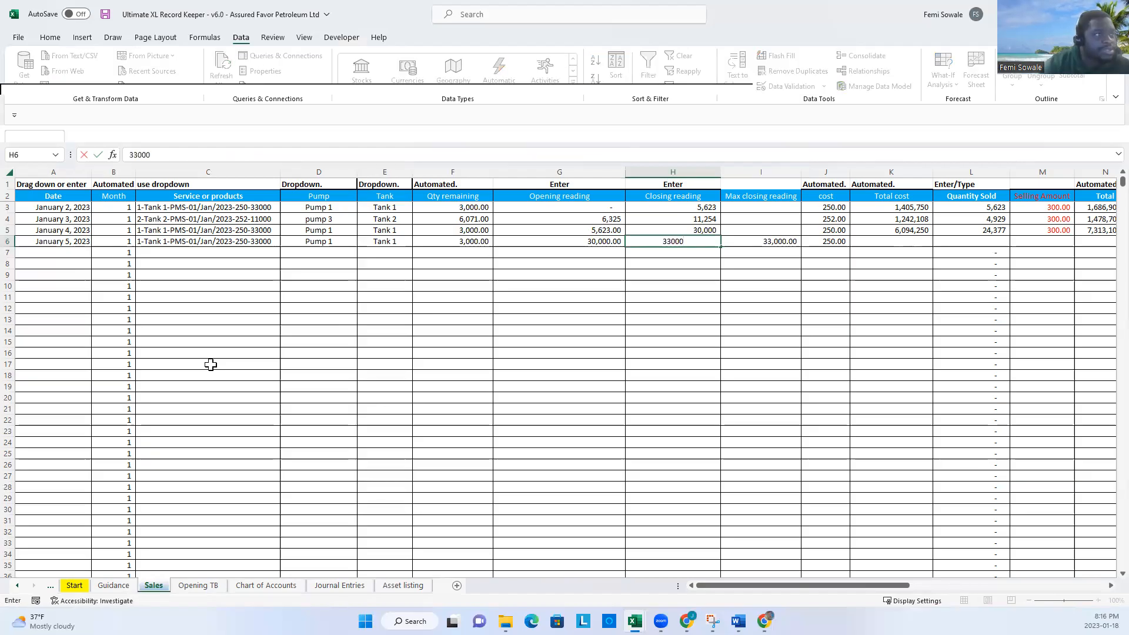
{"action": "key", "text": "Return"}
{"action": "key", "text": "Up"}
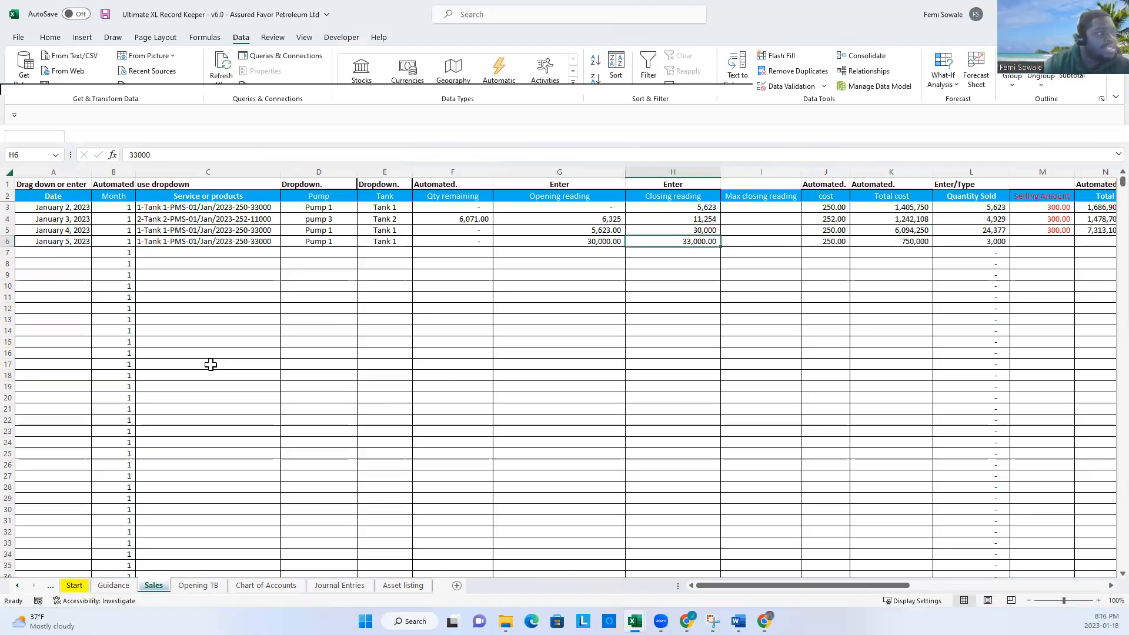
{"action": "key", "text": "Left"}
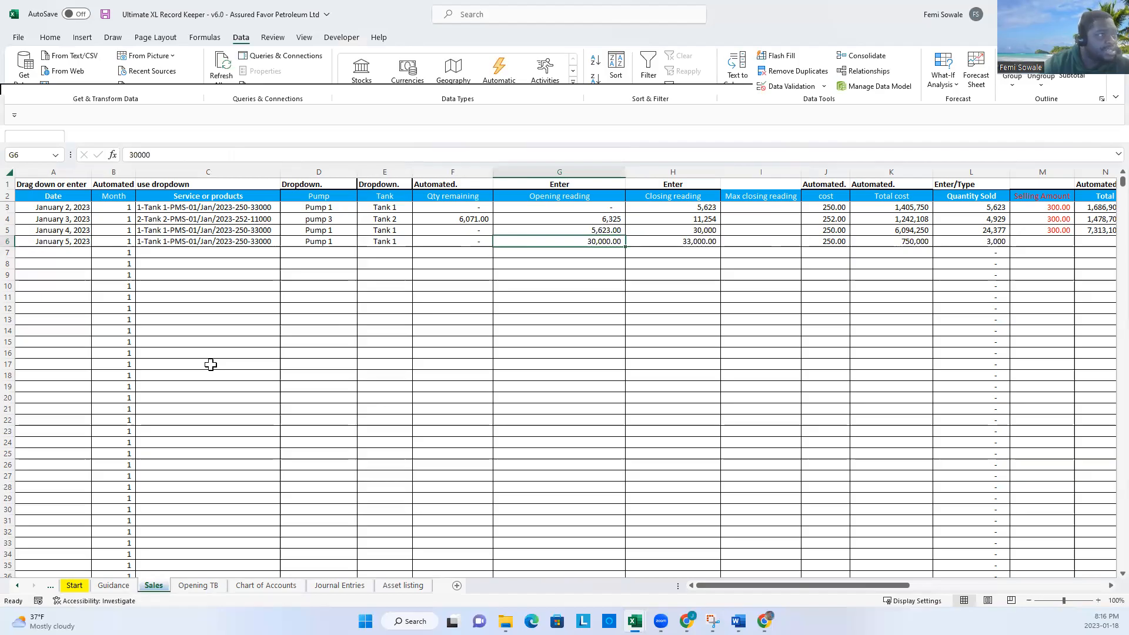
{"action": "key", "text": "Right"}
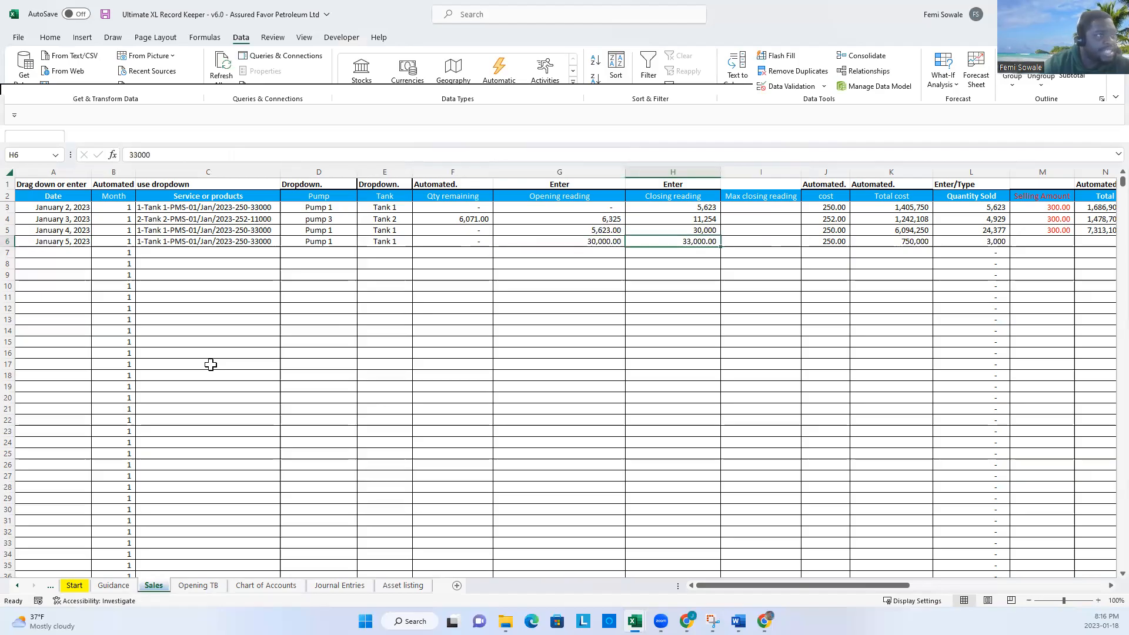
- Copy the January 5, 2023 date from row 6 into the Date cell of row 7
{"action": "left_click", "coordinate": [83, 244]}
{"action": "key", "text": "ctrl+c"}
{"action": "left_click", "coordinate": [75, 263]}
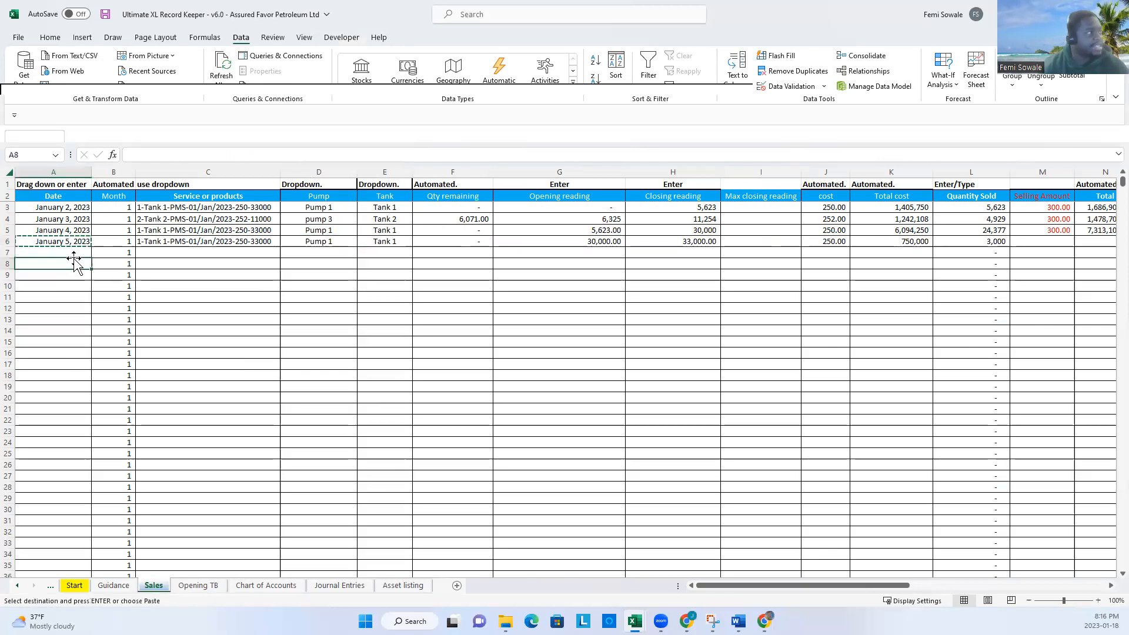
{"action": "left_click", "coordinate": [77, 252]}
{"action": "key", "text": "ctrl+v"}
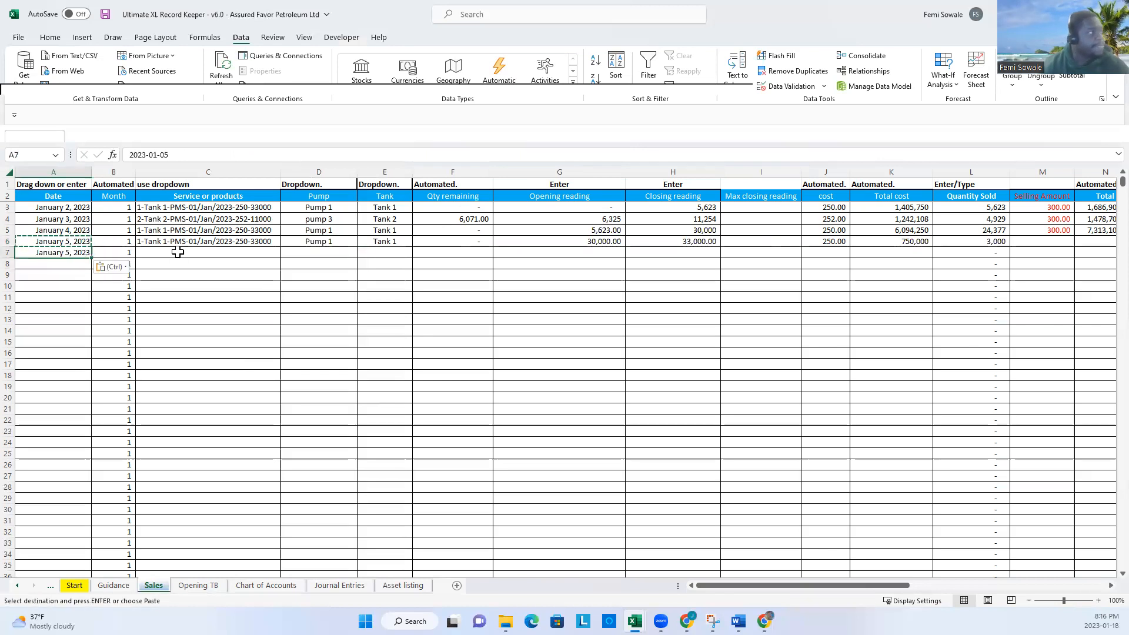
{"action": "left_click", "coordinate": [255, 252]}
{"action": "left_click", "coordinate": [285, 253]}
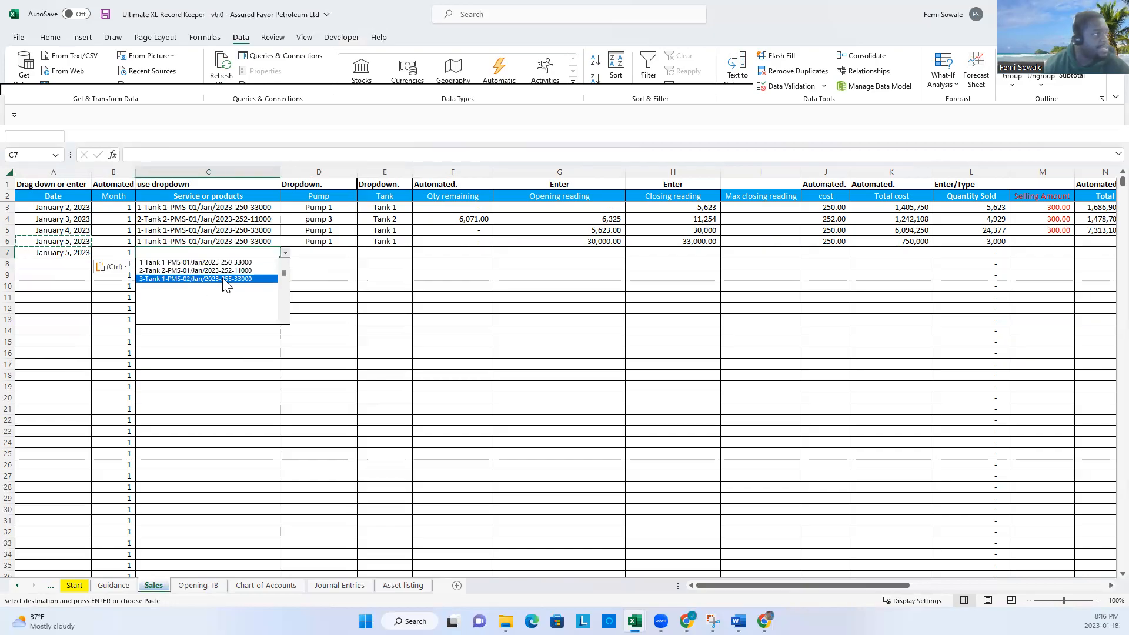
{"action": "left_click", "coordinate": [240, 280]}
{"action": "left_click", "coordinate": [323, 257]}
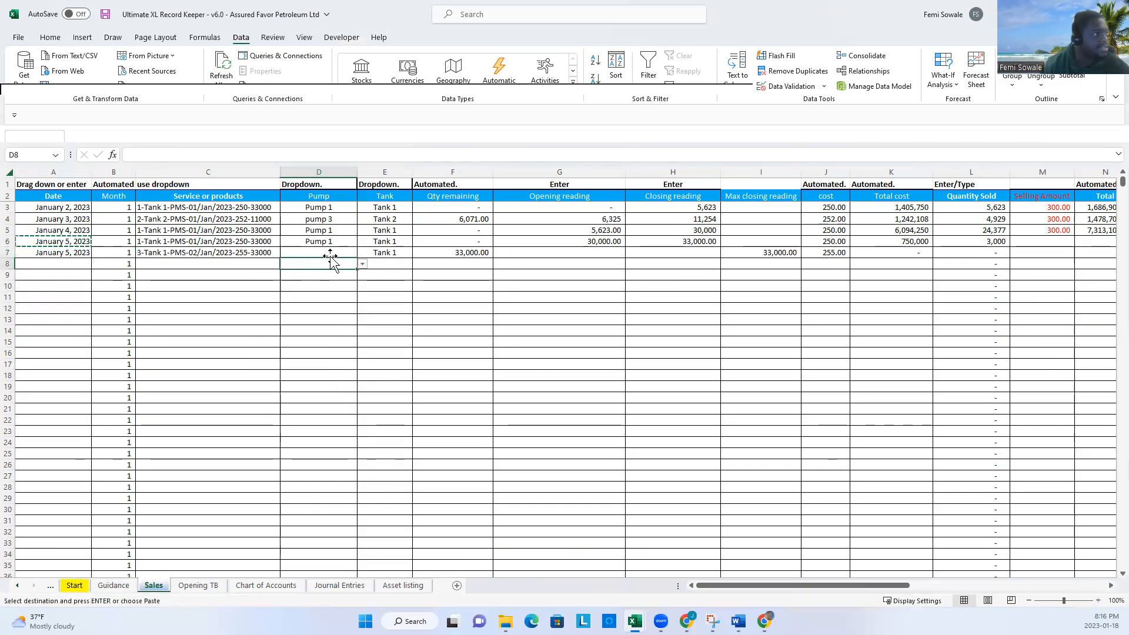
{"action": "left_click", "coordinate": [362, 253]}
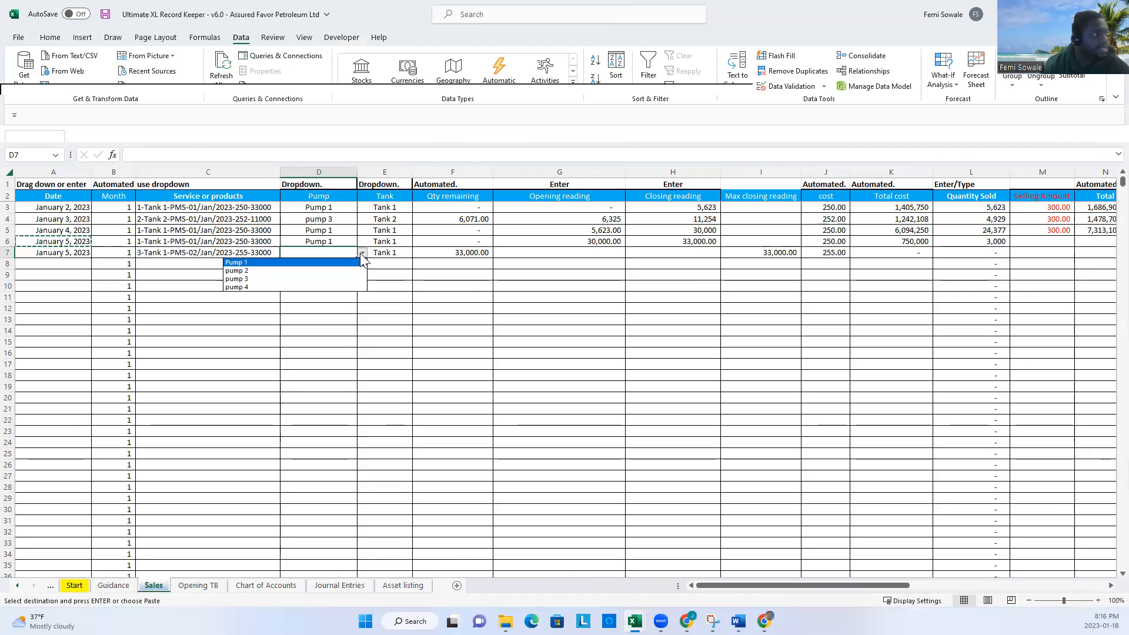
{"action": "left_click", "coordinate": [331, 269]}
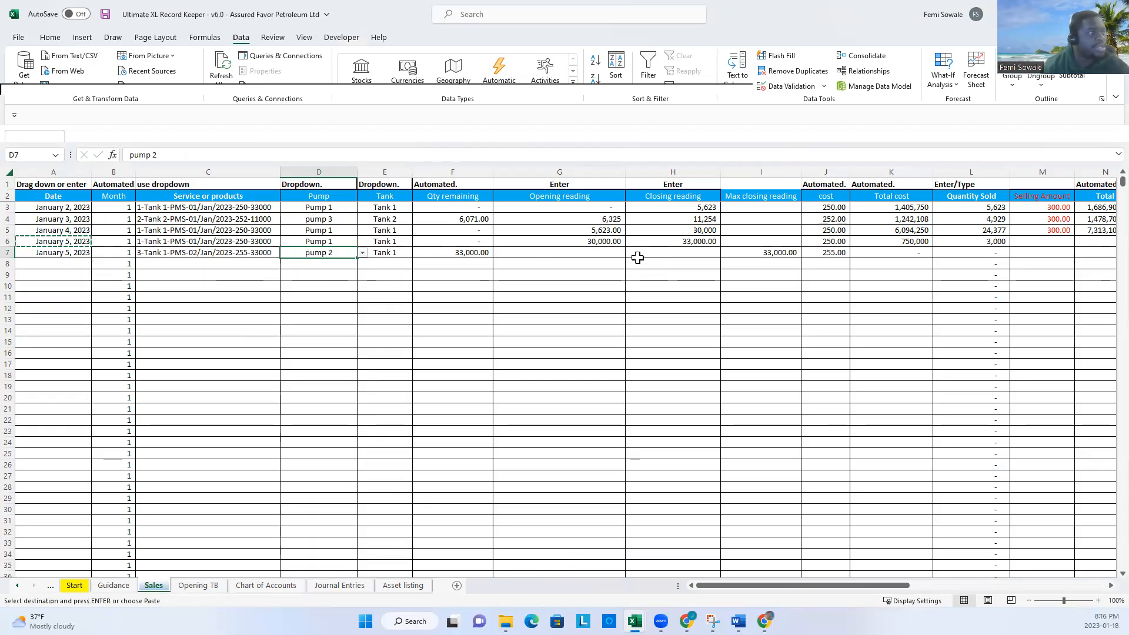
- Enter an opening reading of 33000 in row 7 and check the row's maximum closing reading
{"action": "left_click", "coordinate": [588, 252]}
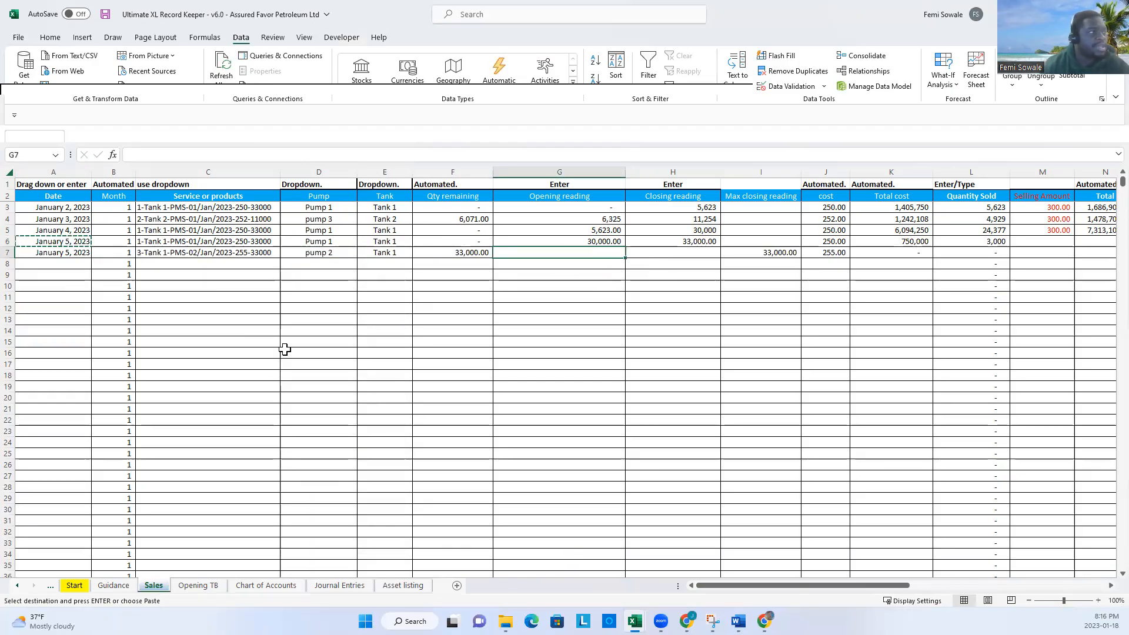
{"action": "type", "text": "33000"}
{"action": "key", "text": "Tab"}
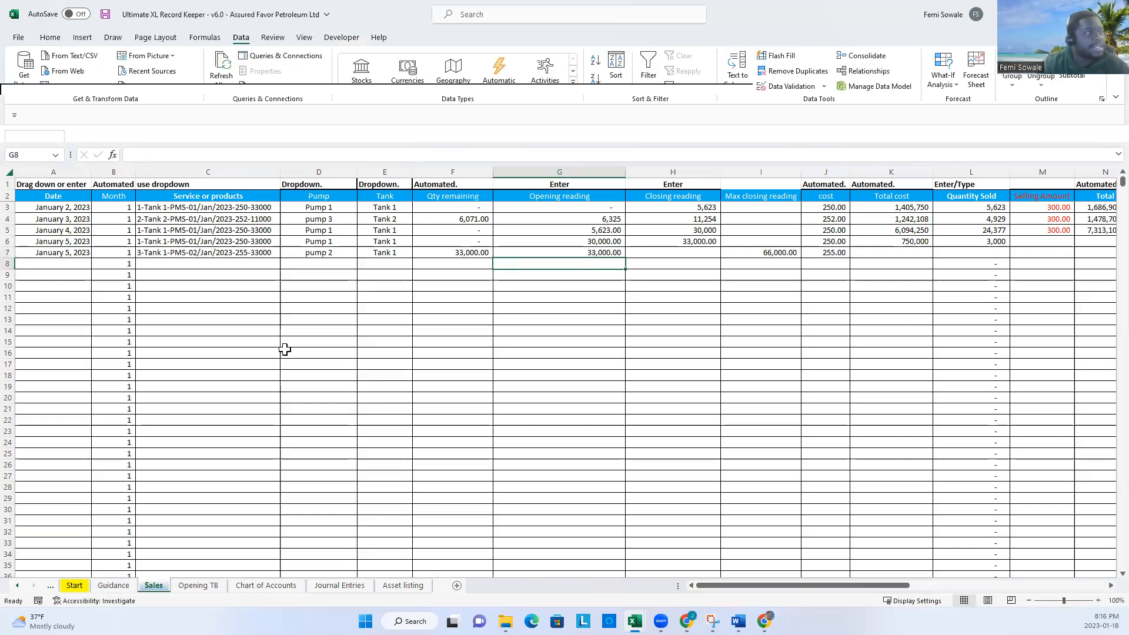
{"action": "key", "text": "Tab"}
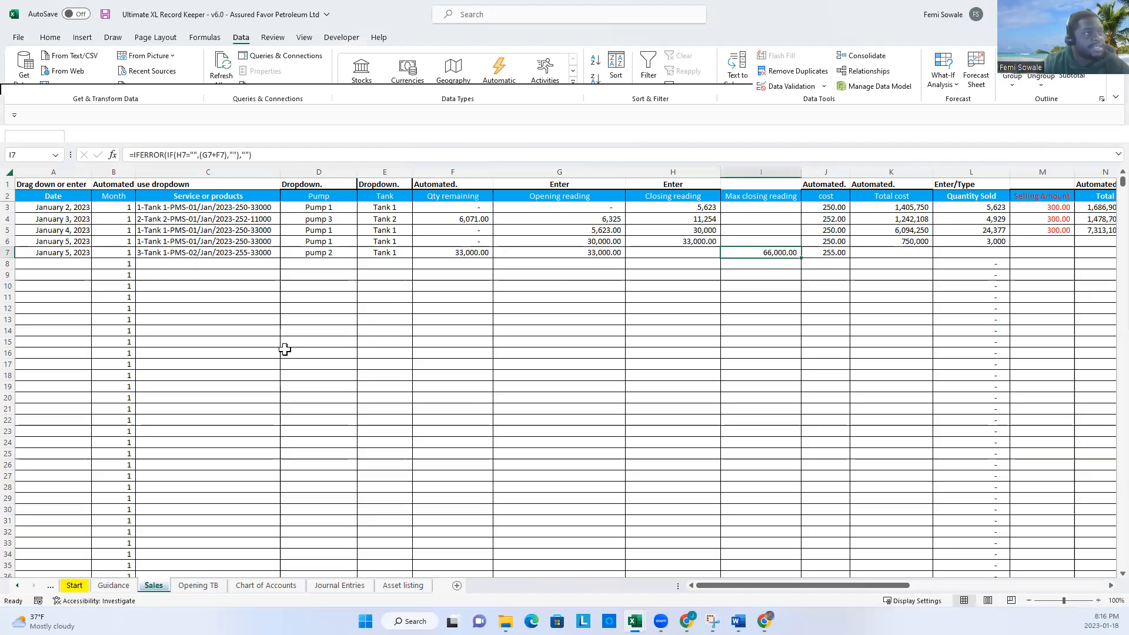
{"action": "key", "text": "shift+Tab"}
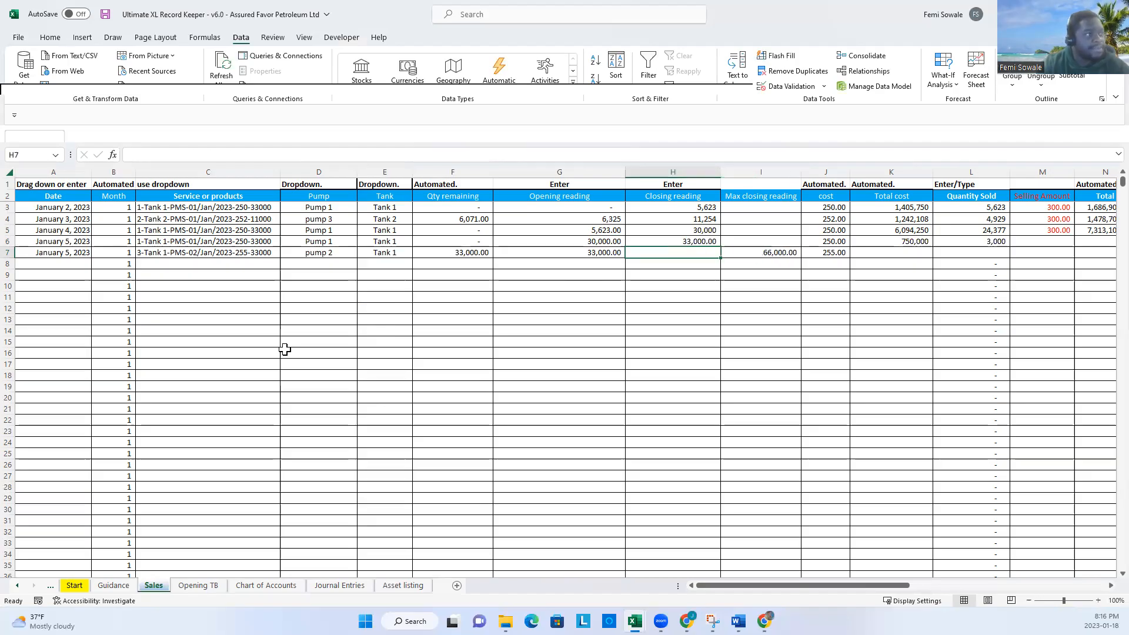
{"action": "key", "text": "Tab"}
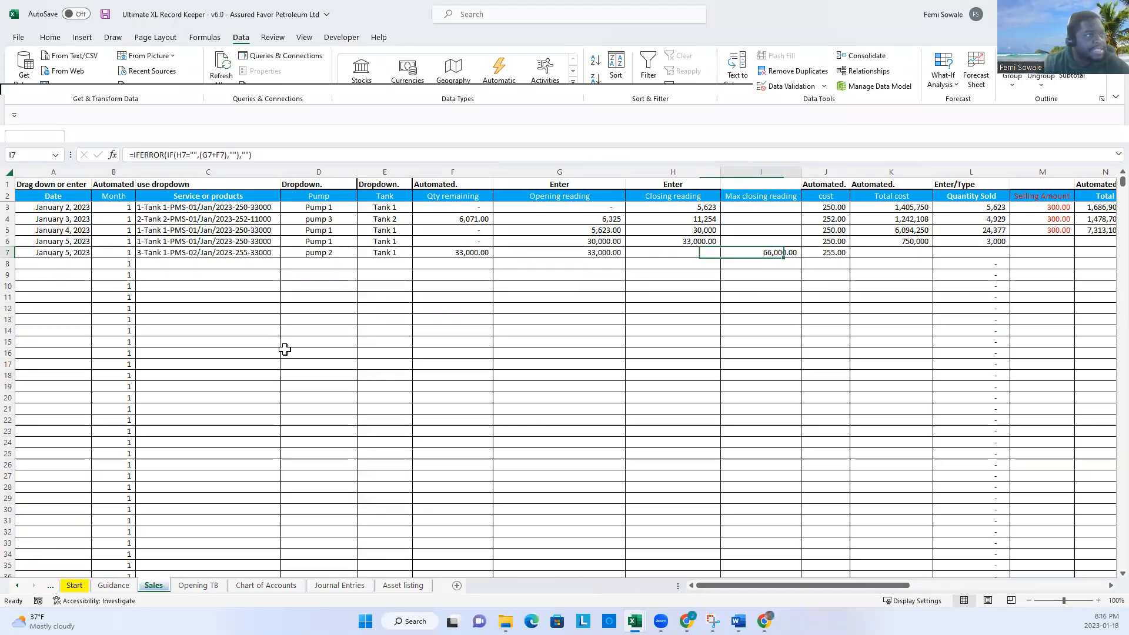
- Enter a closing reading of 37000 for the pump 2 sale in row 7
{"action": "key", "text": "shift+Tab"}
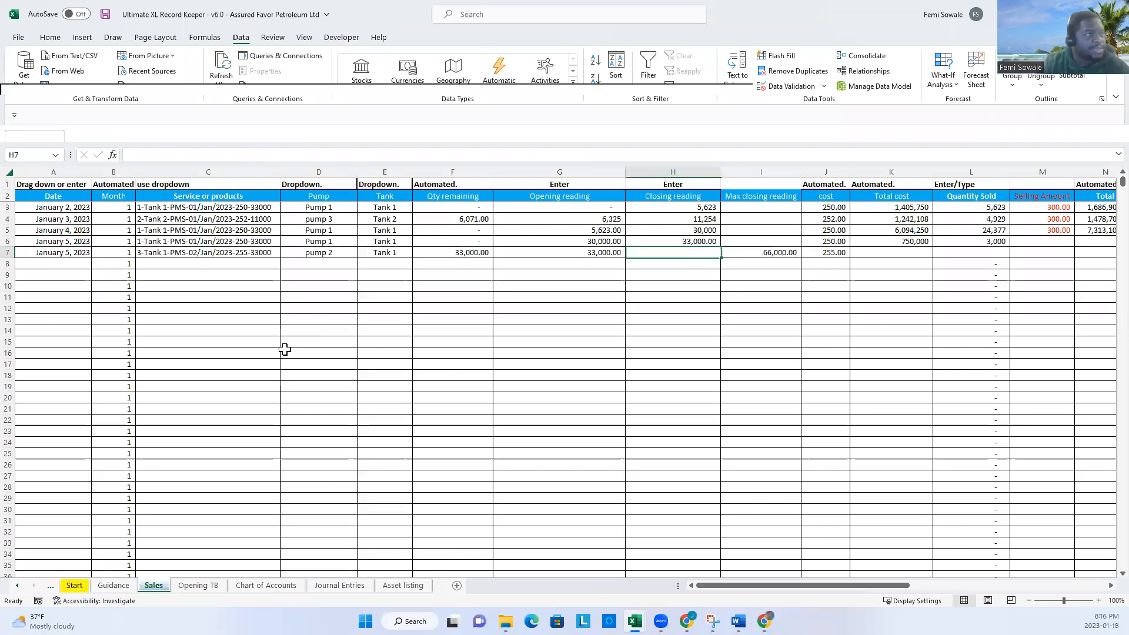
{"action": "key", "text": "Up"}
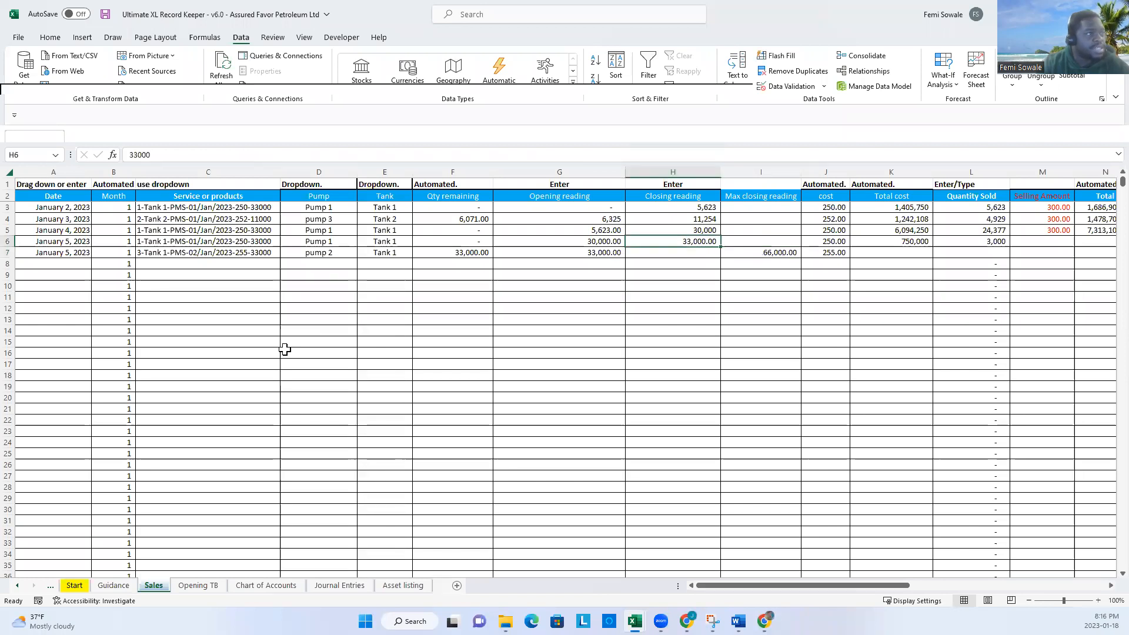
{"action": "key", "text": "Down"}
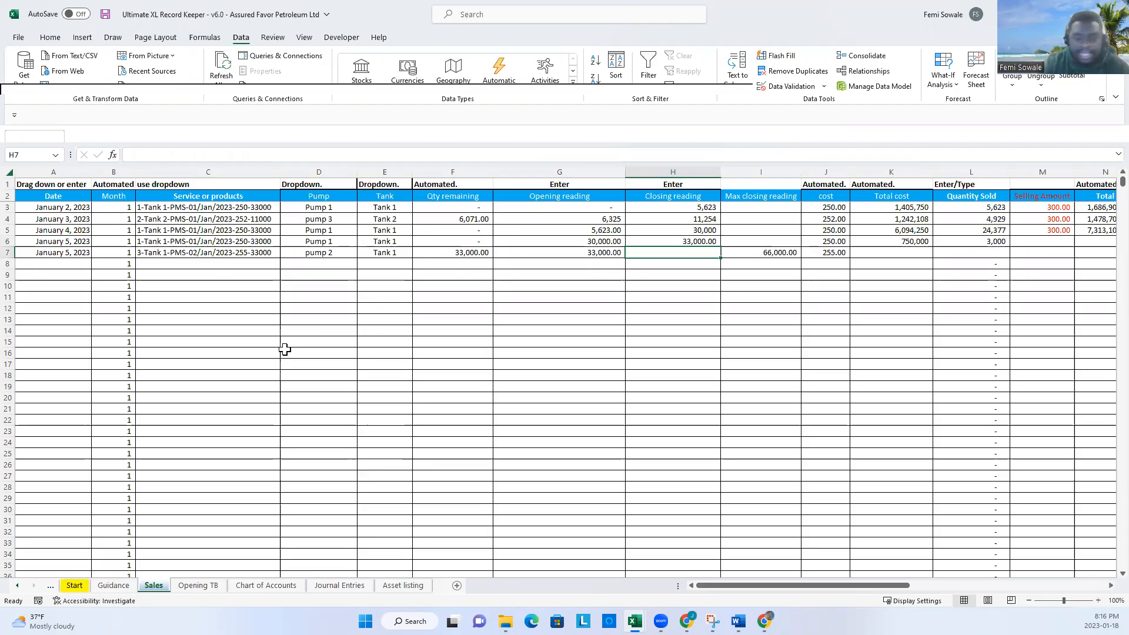
{"action": "type", "text": "37000"}
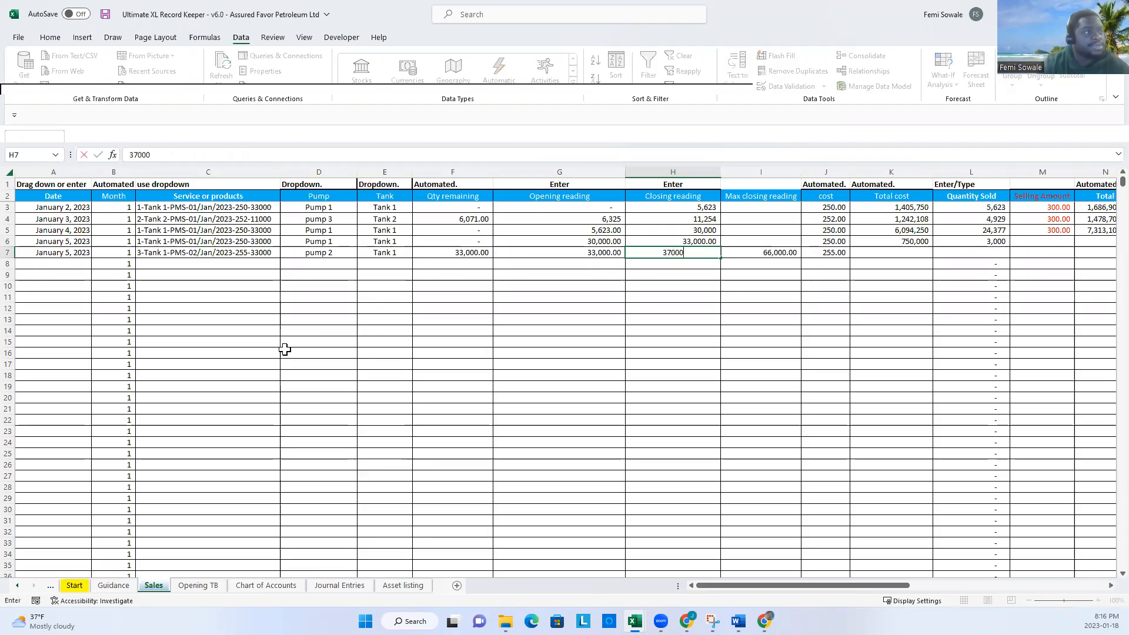
{"action": "key", "text": "Return"}
{"action": "key", "text": "Up"}
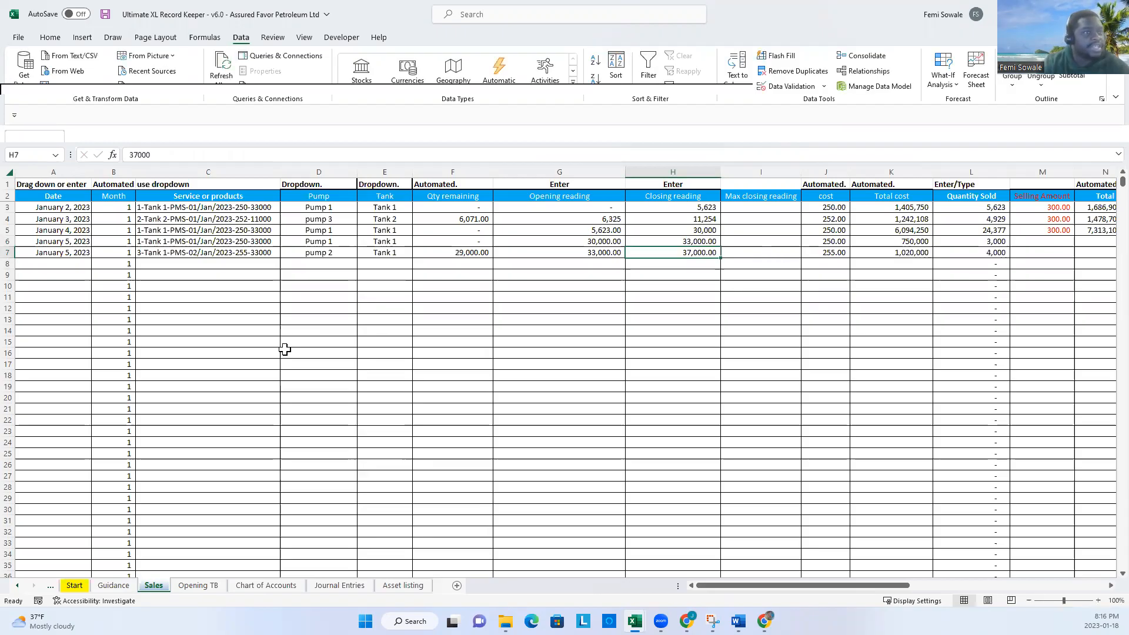
- Enter a selling amount of 300 for the two January 5 sales in rows 6 and 7
{"action": "key", "text": "Right"}
{"action": "key", "text": "Right"}
{"action": "key", "text": "Right"}
{"action": "key", "text": "Right"}
{"action": "key", "text": "Right"}
{"action": "key", "text": "Right"}
{"action": "key", "text": "Right"}
{"action": "key", "text": "Up"}
{"action": "key", "text": "Left"}
{"action": "key", "text": "Left"}
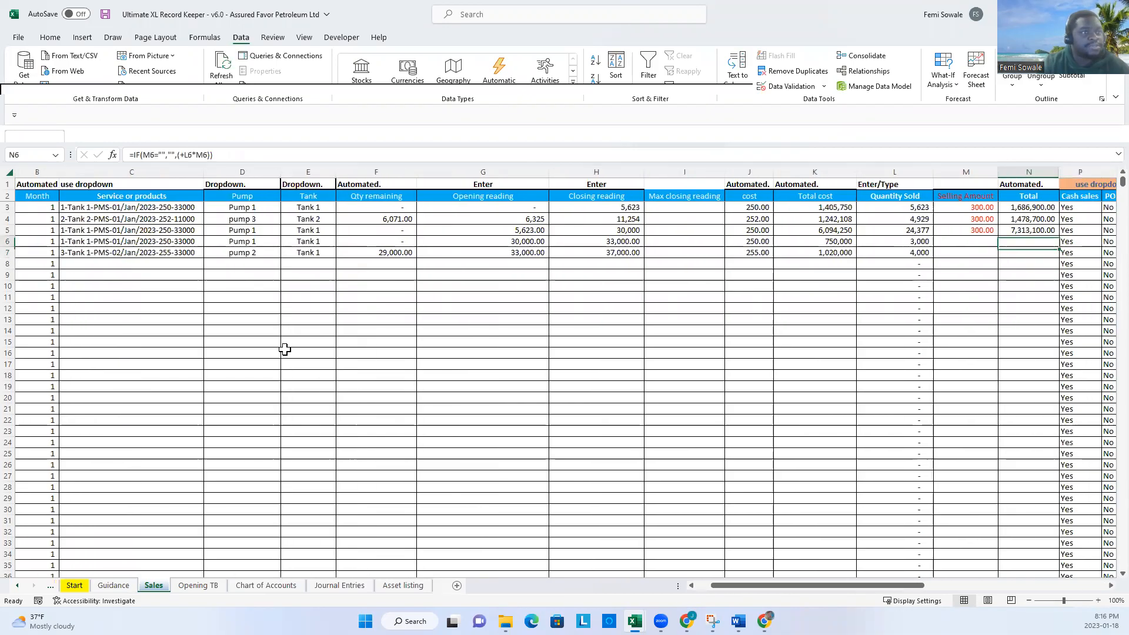
{"action": "type", "text": "300"}
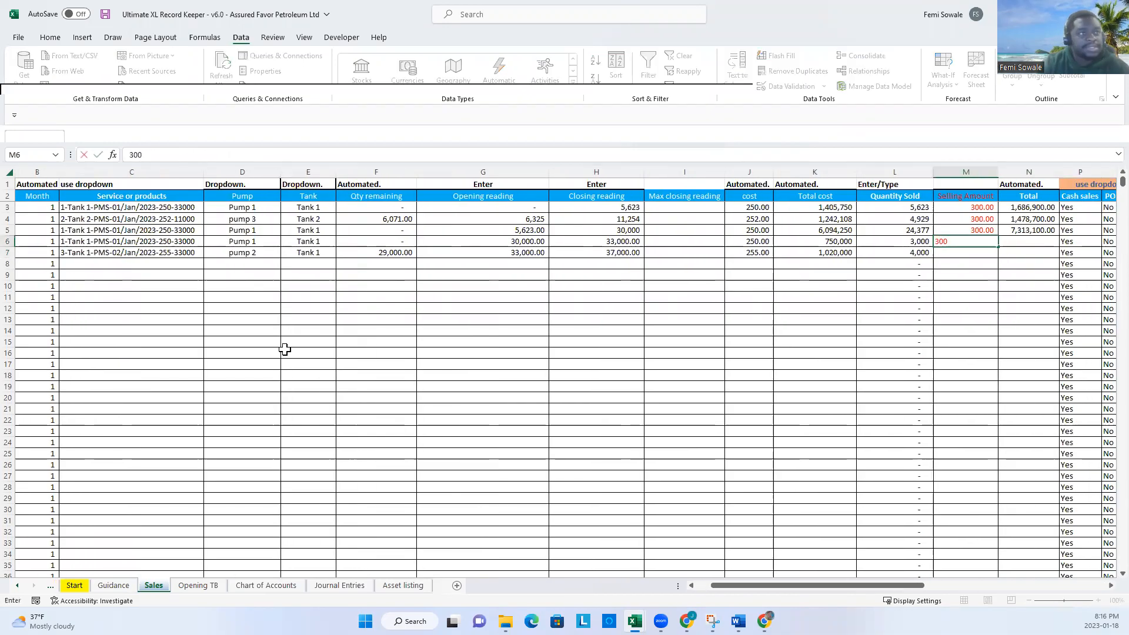
{"action": "key", "text": "Return"}
{"action": "type", "text": "300"}
{"action": "key", "text": "Return"}
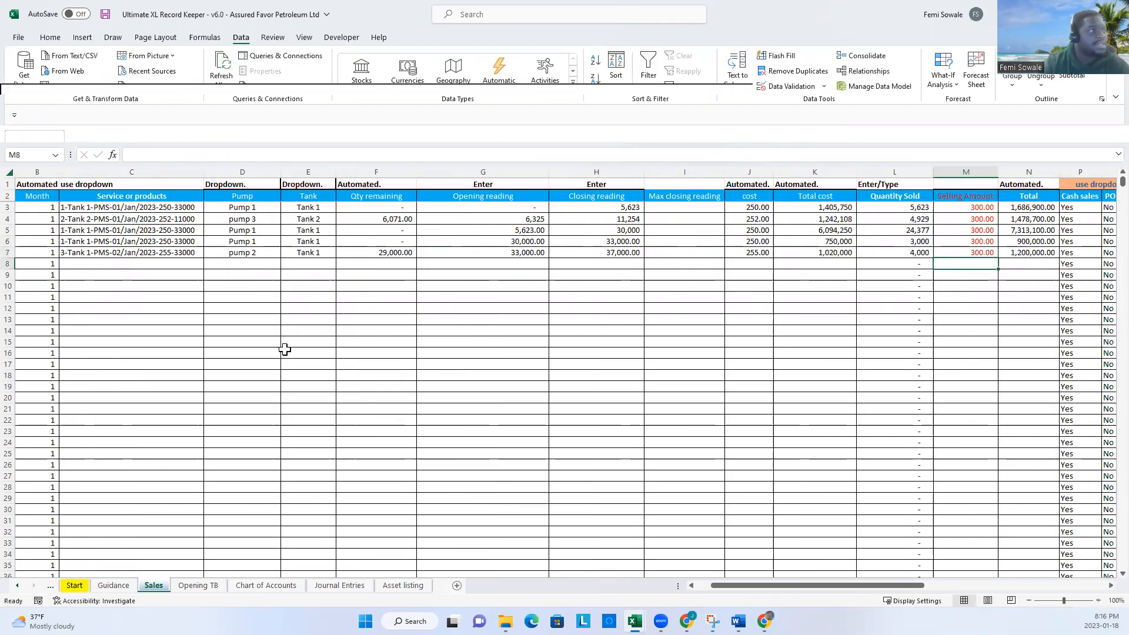
{"action": "left_click", "coordinate": [403, 253]}
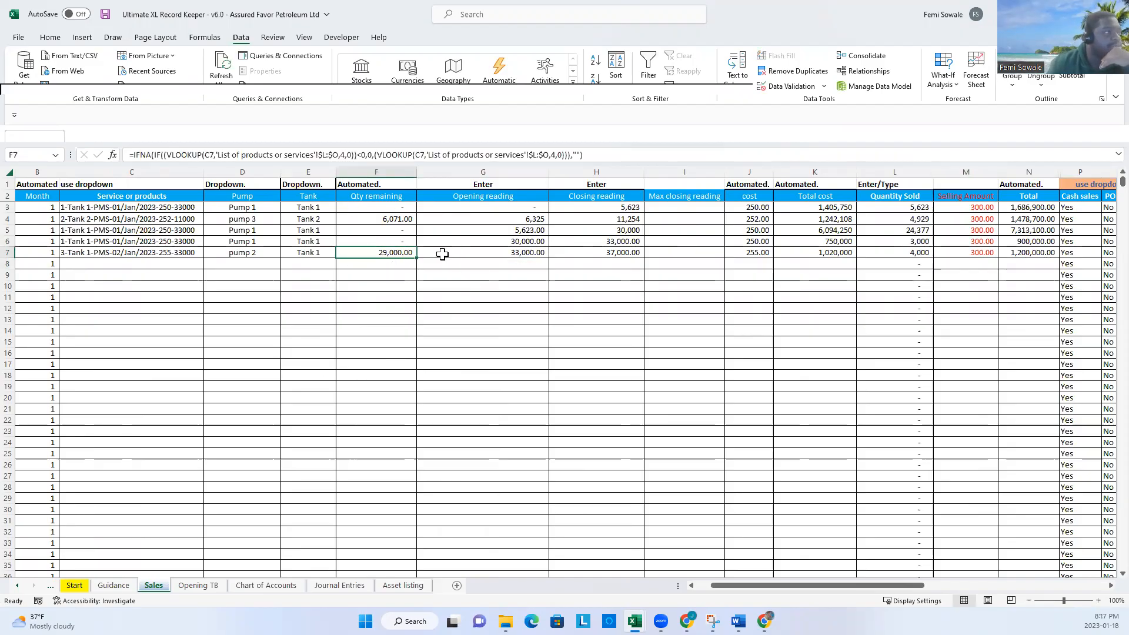
{"action": "left_click", "coordinate": [150, 252]}
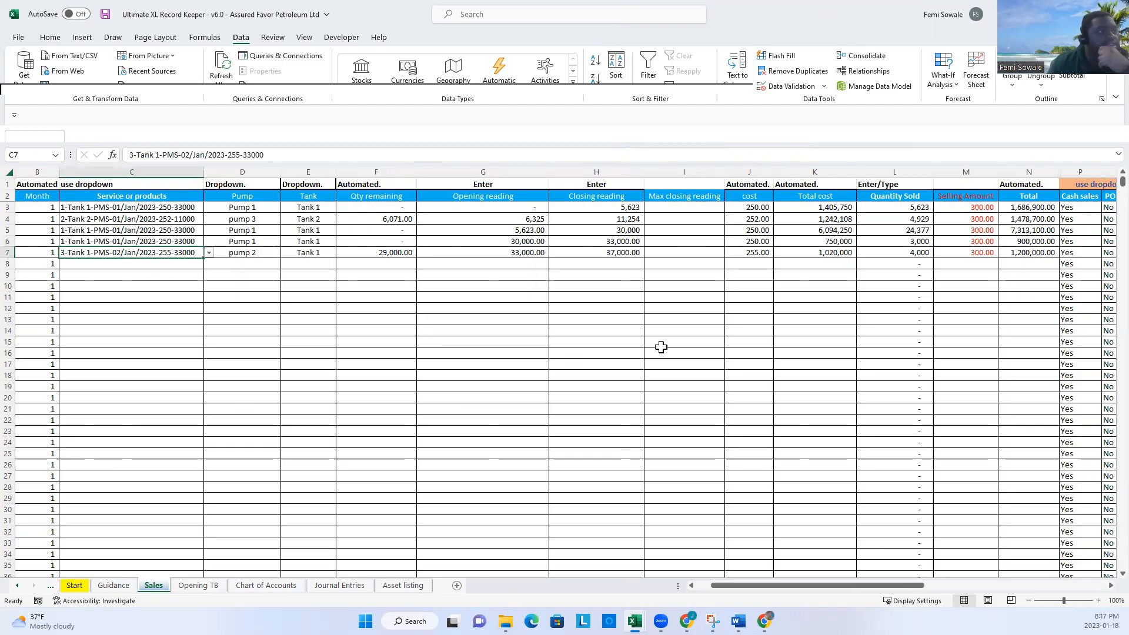
- Return from the Sales sheet to the Guidance sheet and open the Income Statement (P&L)
{"action": "left_click_drag", "start_coordinate": [788, 585], "coordinate": [860, 588]}
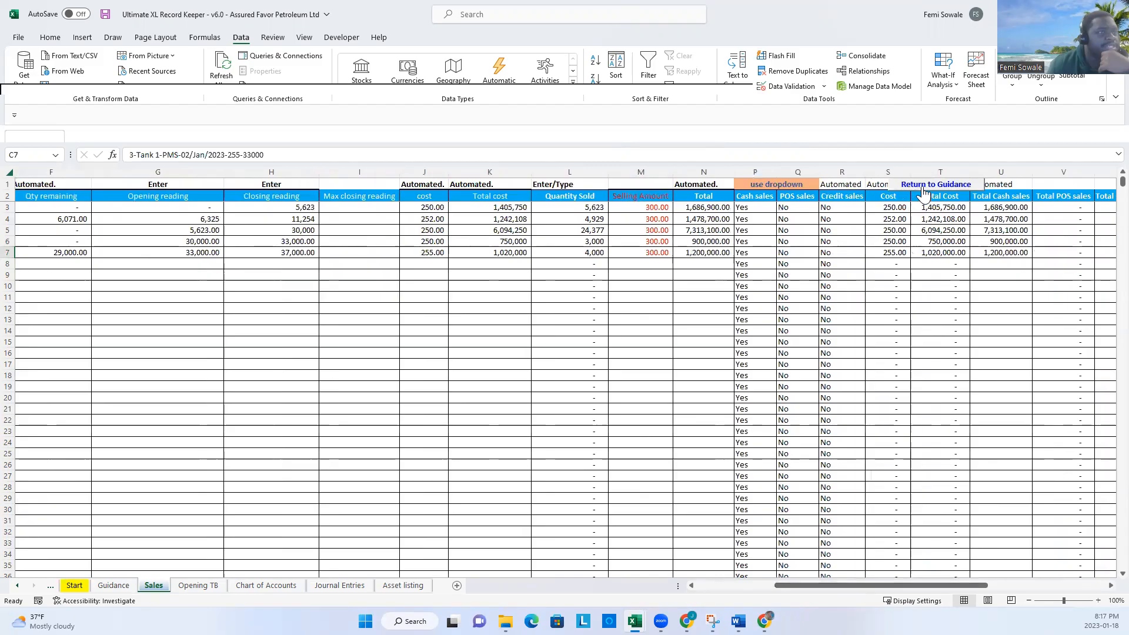
{"action": "left_click", "coordinate": [918, 186]}
{"action": "left_click", "coordinate": [375, 331]}
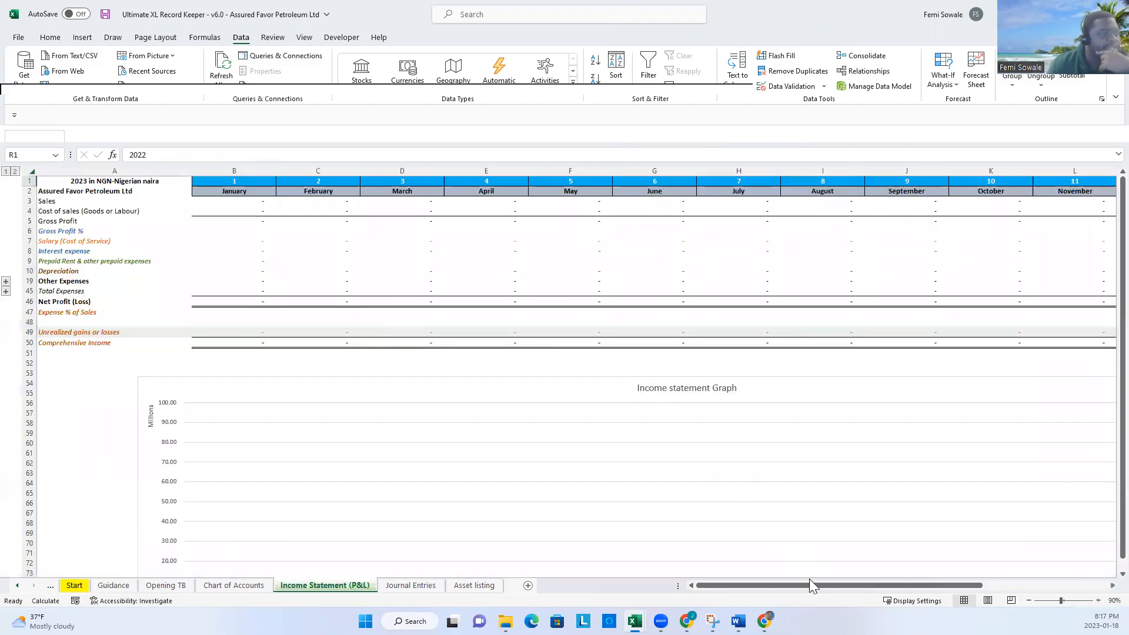
- Set the income statement's year in cell R1 to 2023 and review the January and year-to-date figures
{"action": "left_click_drag", "start_coordinate": [810, 584], "coordinate": [1011, 577]}
{"action": "left_click", "coordinate": [984, 181]}
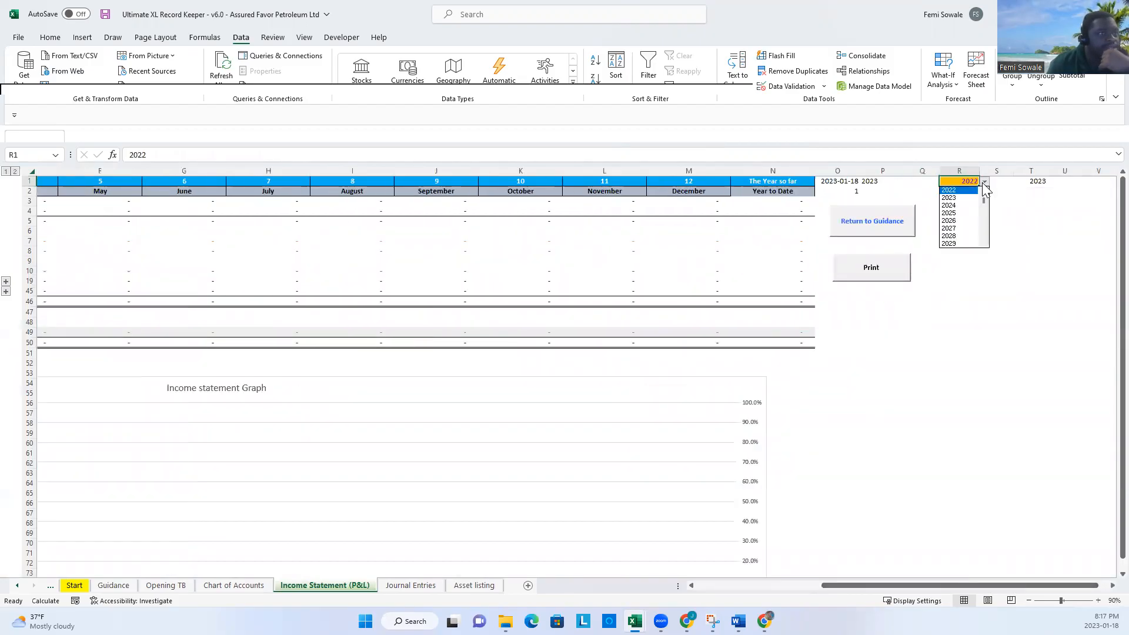
{"action": "left_click", "coordinate": [970, 200]}
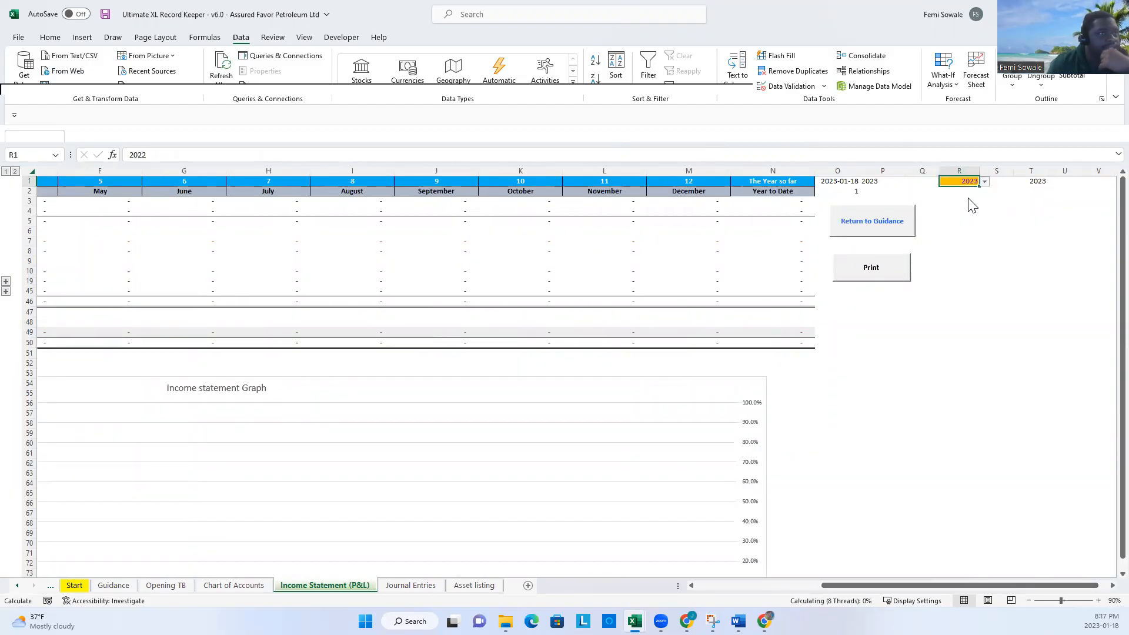
{"action": "left_click_drag", "start_coordinate": [853, 587], "coordinate": [729, 579]}
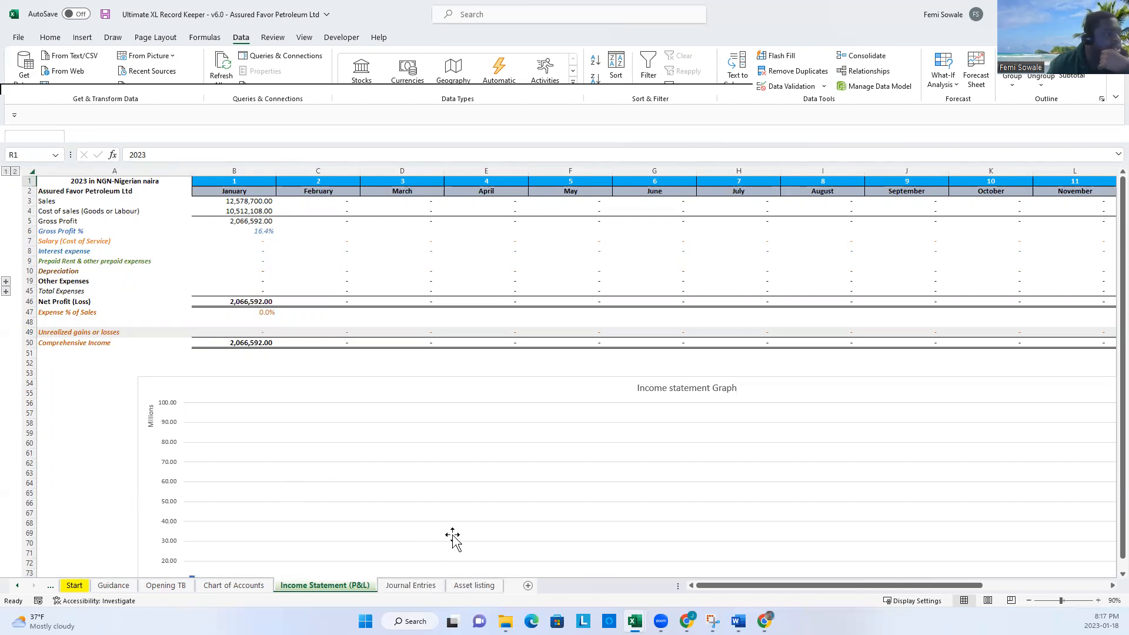
{"action": "left_click_drag", "start_coordinate": [944, 585], "coordinate": [1046, 585]}
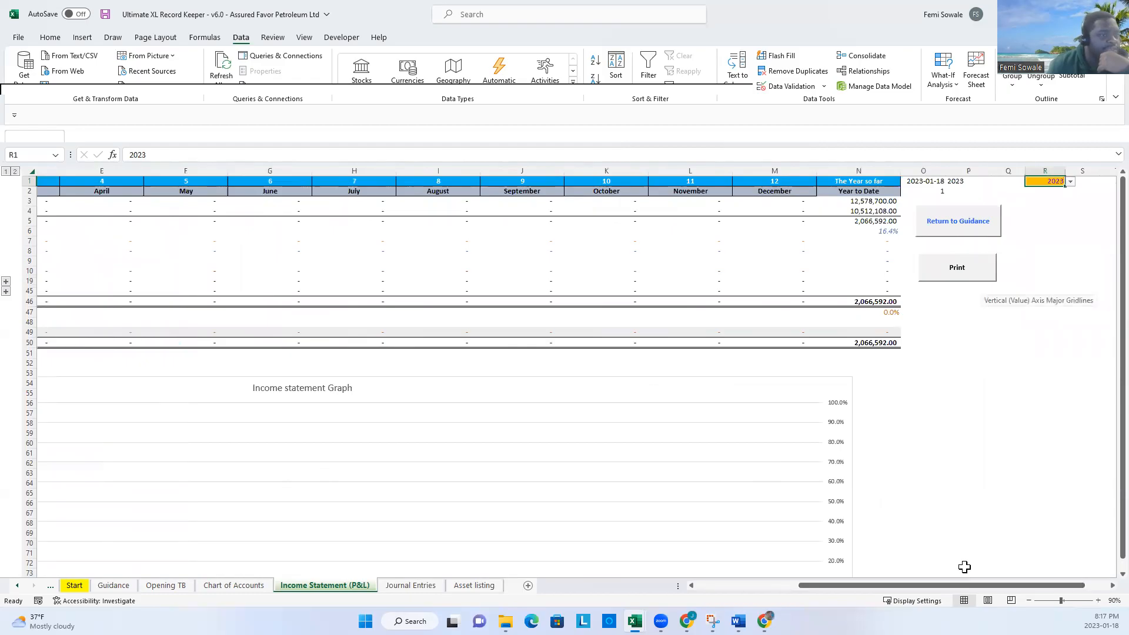
- Leave the income statement for the Guidance sheet, open the Inventory Manager and refresh its figures
{"action": "left_click_drag", "start_coordinate": [974, 585], "coordinate": [742, 591]}
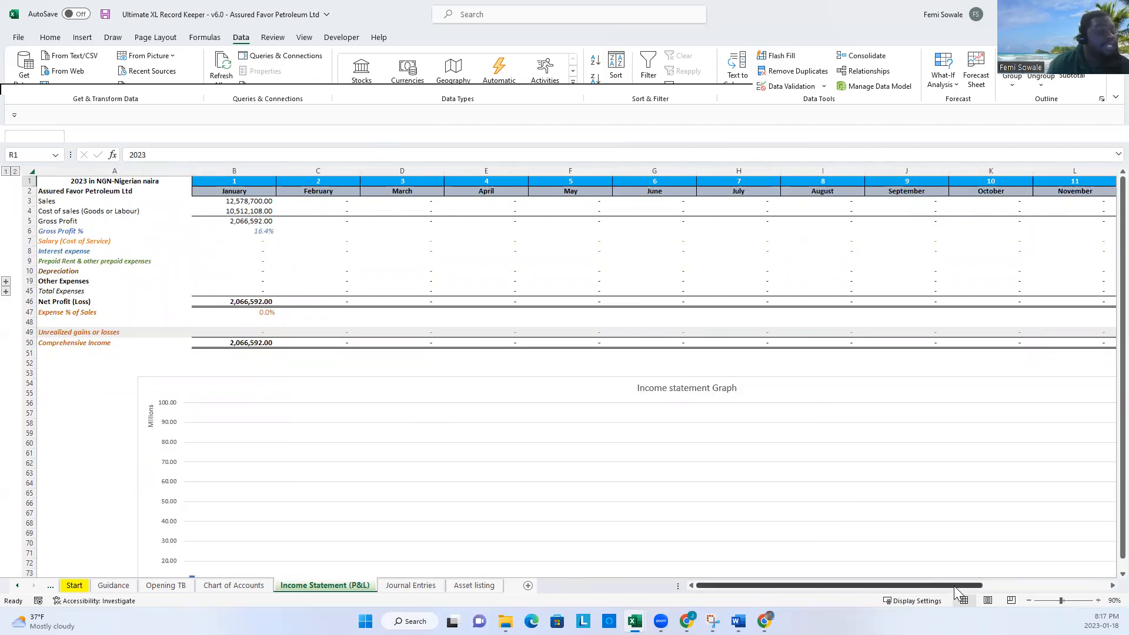
{"action": "left_click_drag", "start_coordinate": [957, 589], "coordinate": [1082, 590]}
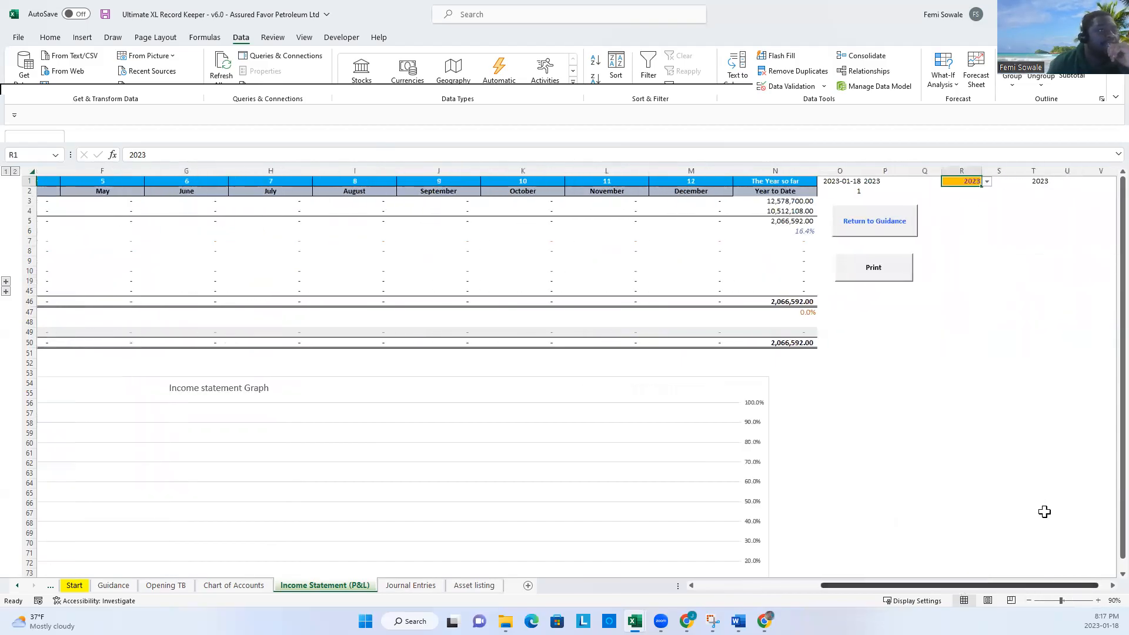
{"action": "left_click", "coordinate": [890, 221]}
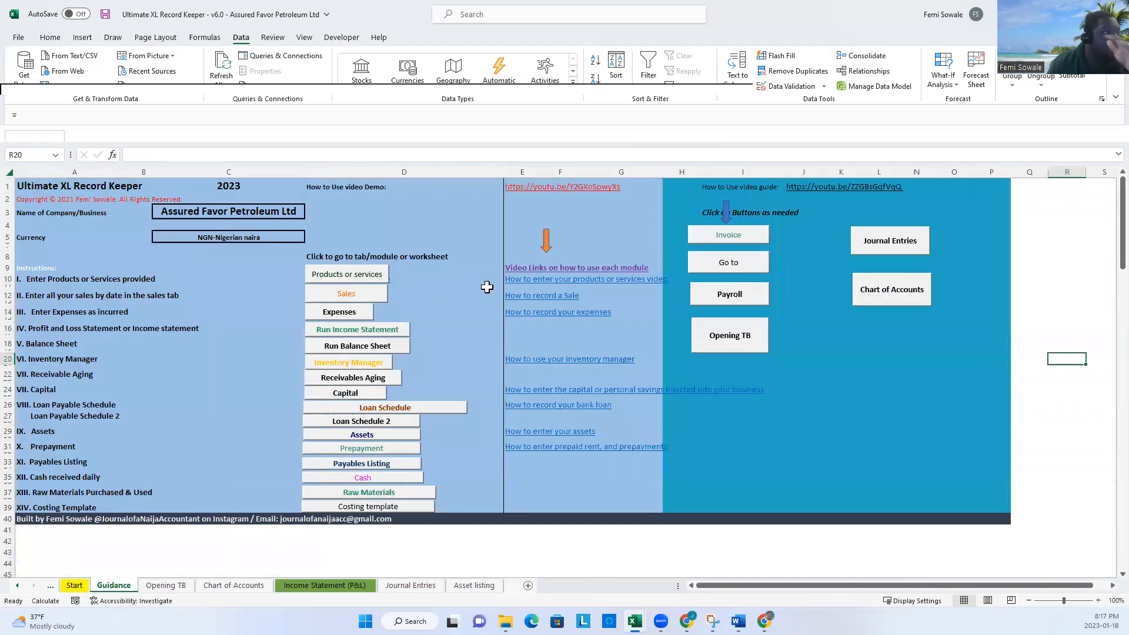
{"action": "left_click", "coordinate": [347, 363]}
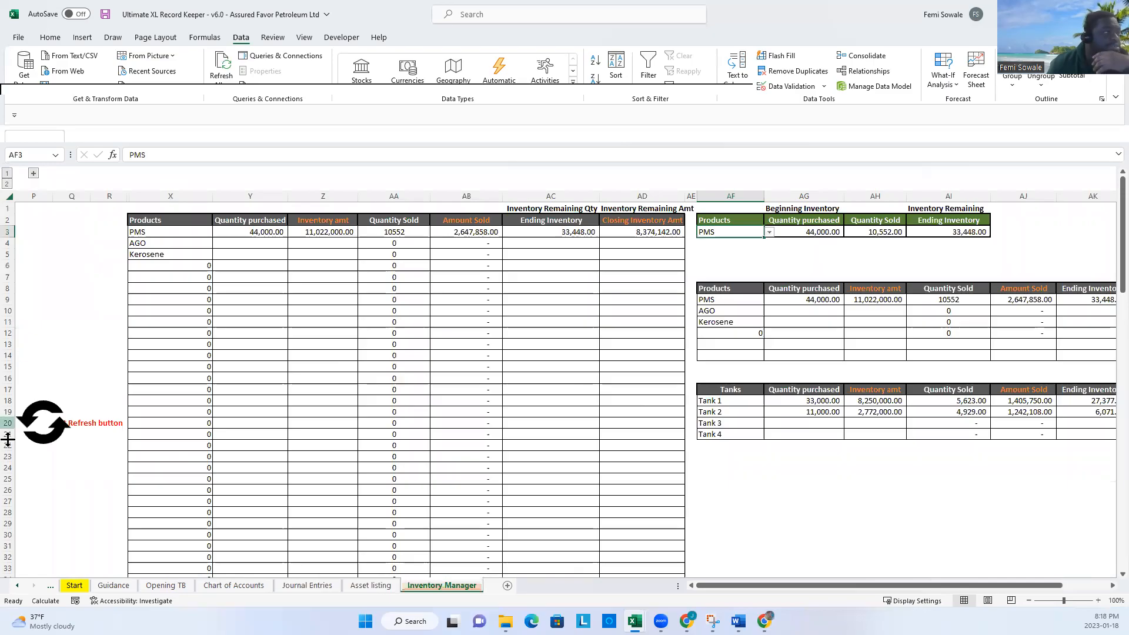
{"action": "left_click", "coordinate": [43, 432]}
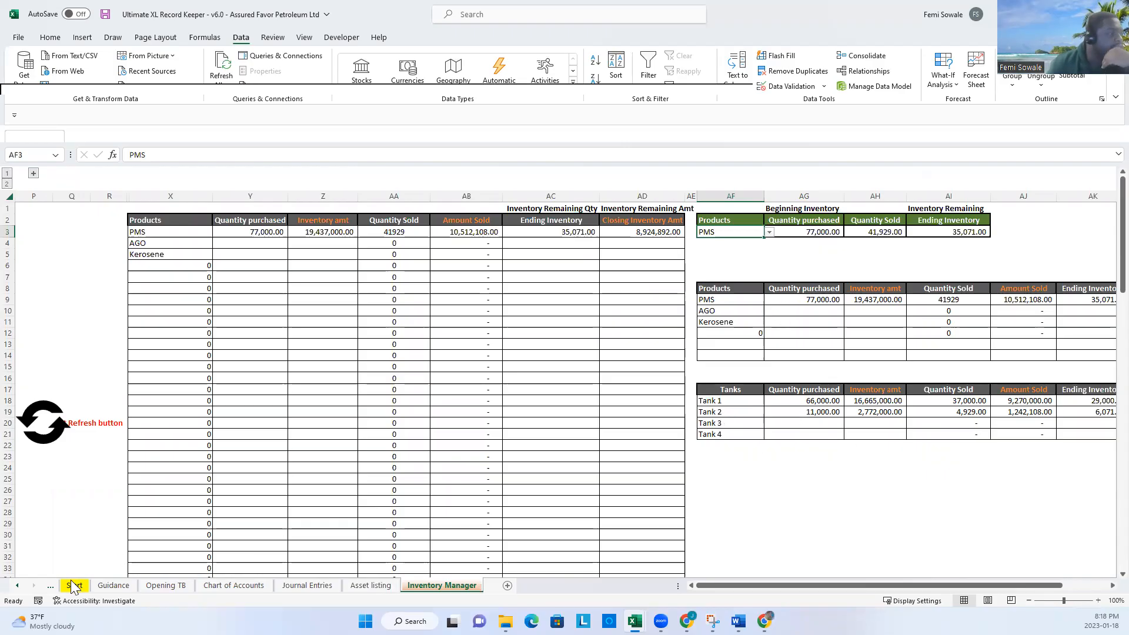
- Go back through the Start sheet to Guidance and open the list of products or services at its first columns
{"action": "left_click", "coordinate": [17, 585]}
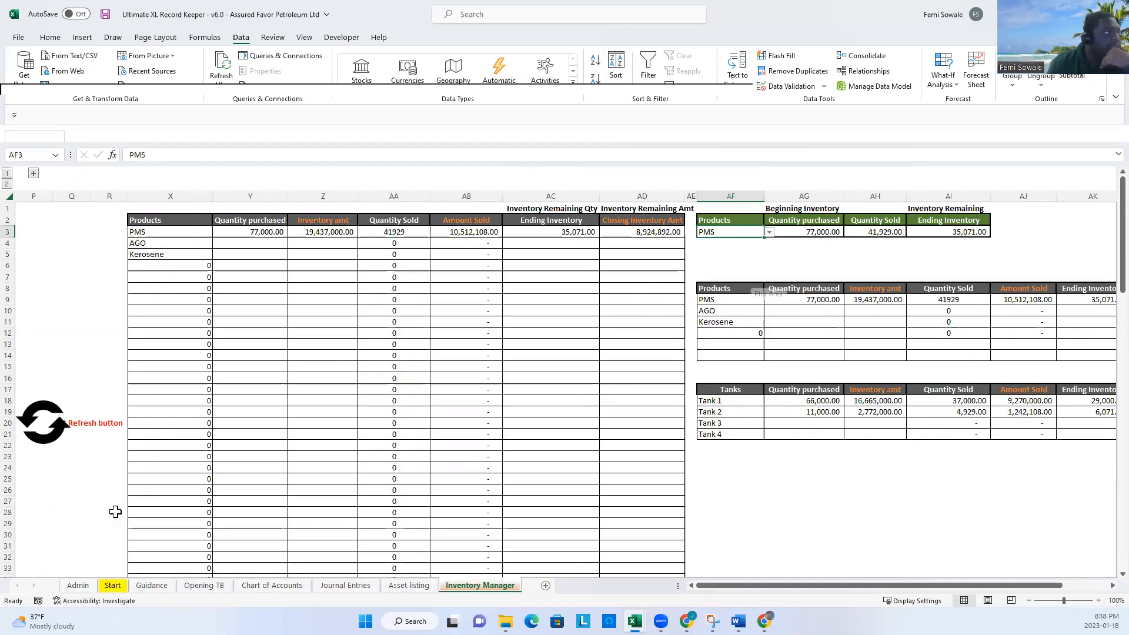
{"action": "left_click", "coordinate": [113, 585]}
{"action": "left_click", "coordinate": [393, 398]}
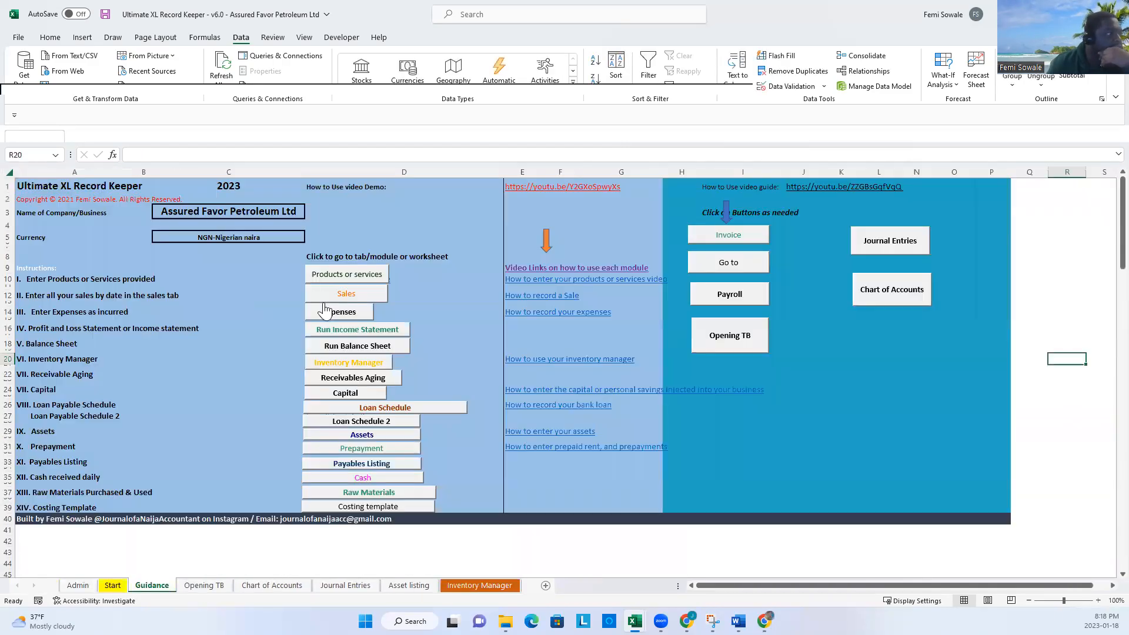
{"action": "left_click", "coordinate": [349, 274]}
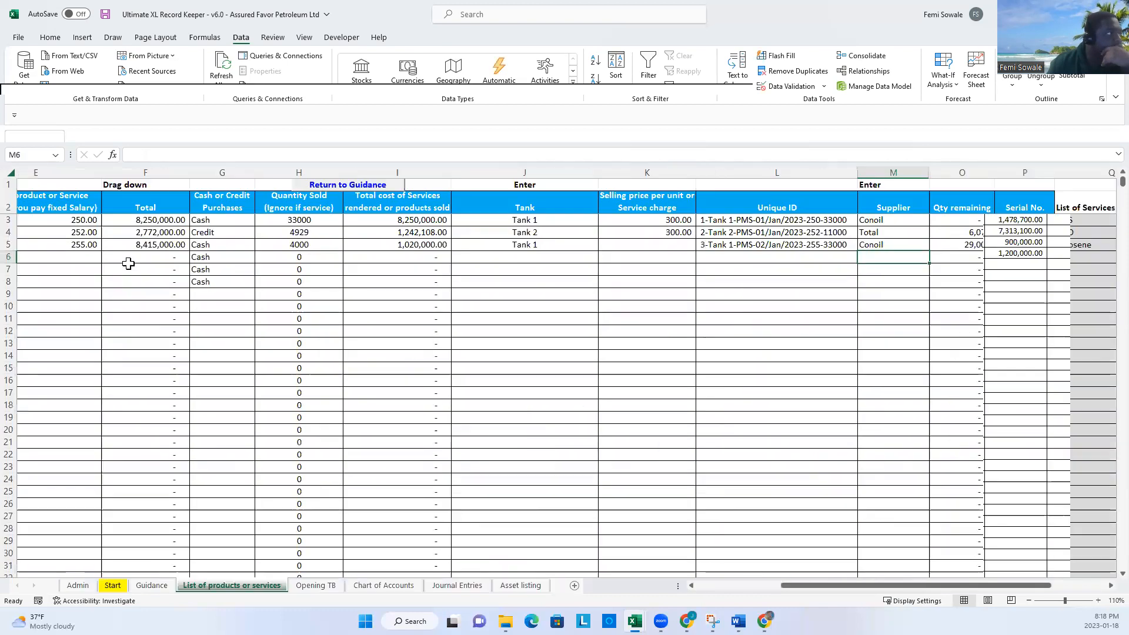
{"action": "left_click_drag", "start_coordinate": [828, 587], "coordinate": [391, 567]}
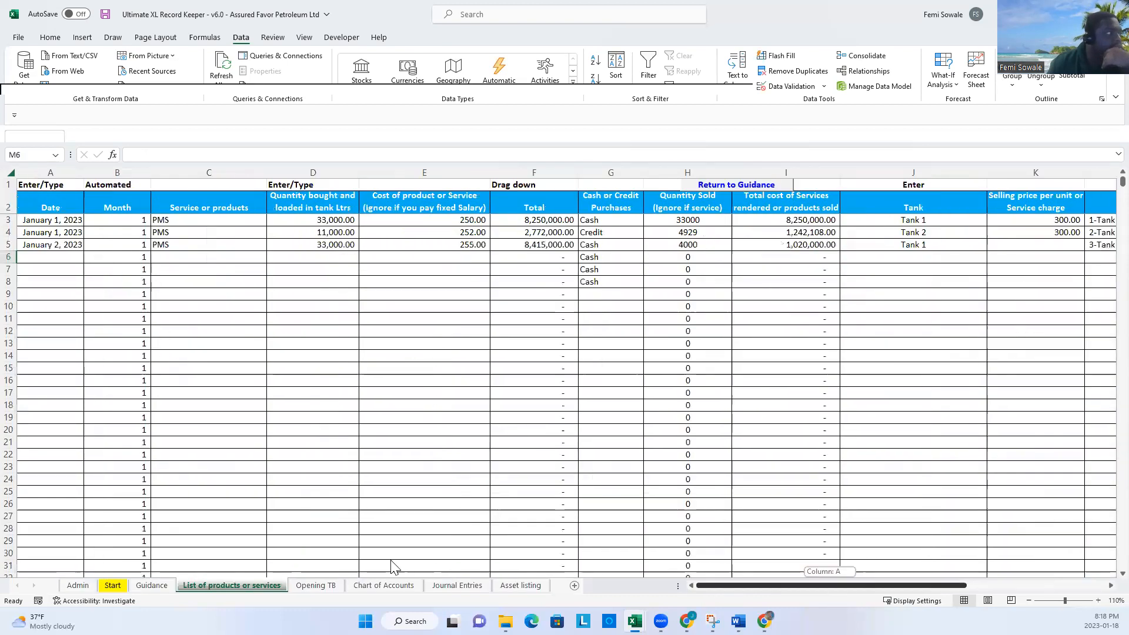
- Fill the date January 3, 2023 into row 6 of the products list and choose AGO as its product
{"action": "left_click", "coordinate": [53, 261]}
{"action": "left_click", "coordinate": [71, 244]}
{"action": "left_click_drag", "start_coordinate": [84, 253], "coordinate": [86, 261]}
{"action": "left_click", "coordinate": [275, 257]}
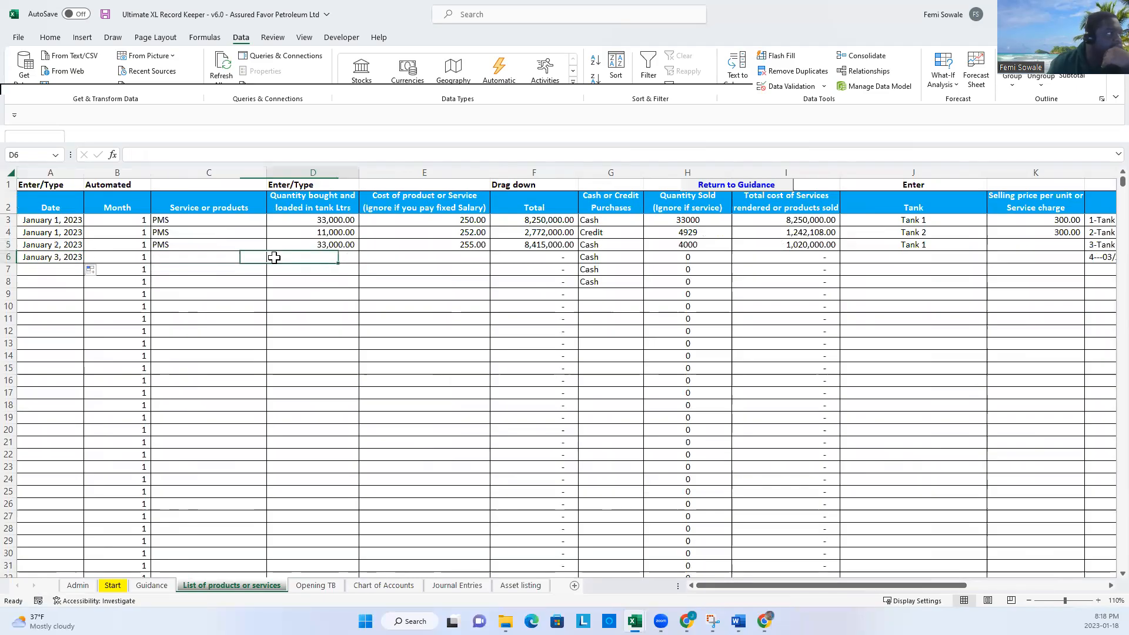
{"action": "left_click", "coordinate": [253, 257]}
{"action": "left_click", "coordinate": [272, 258]}
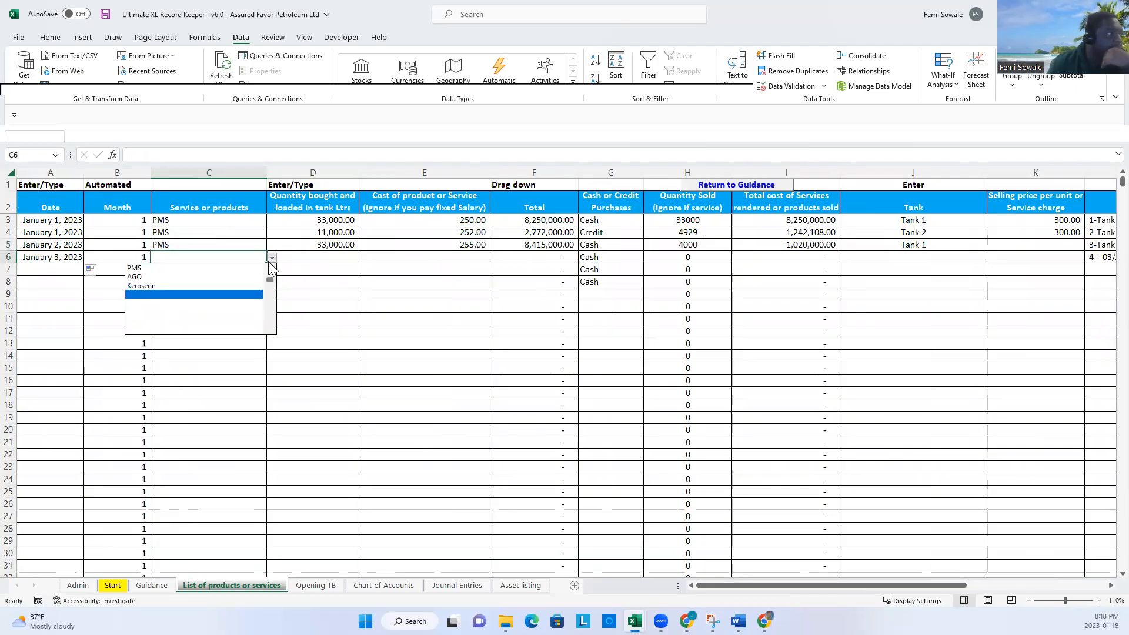
{"action": "left_click", "coordinate": [241, 276]}
- Enter a quantity bought of 33000 litres and a unit cost of 820 for the AGO purchase in row 6
{"action": "left_click", "coordinate": [327, 257]}
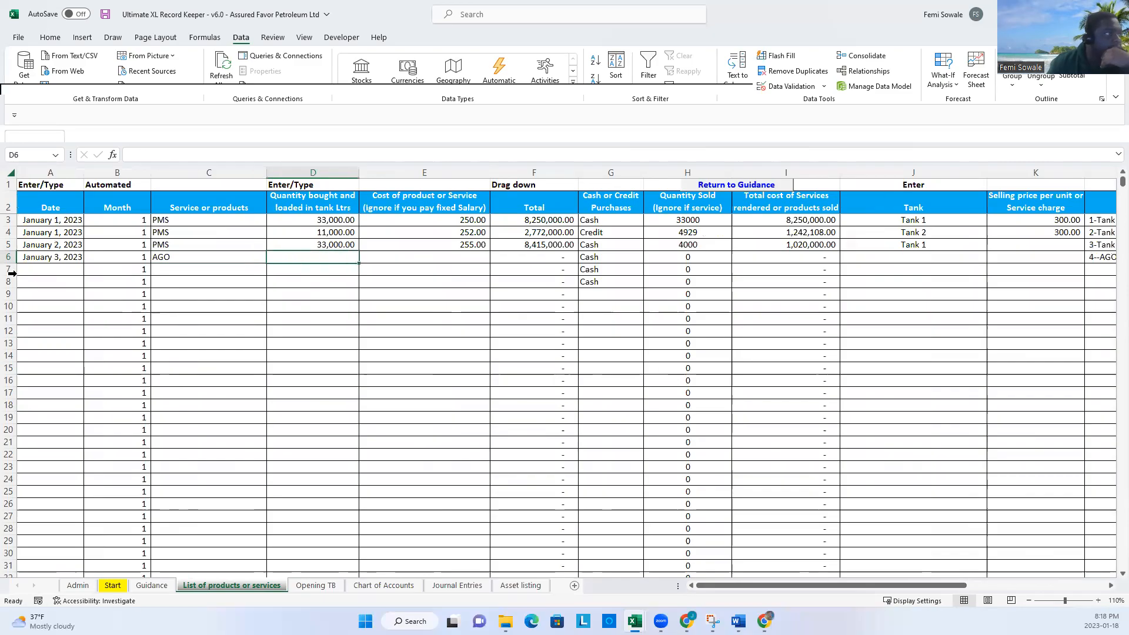
{"action": "type", "text": "3"}
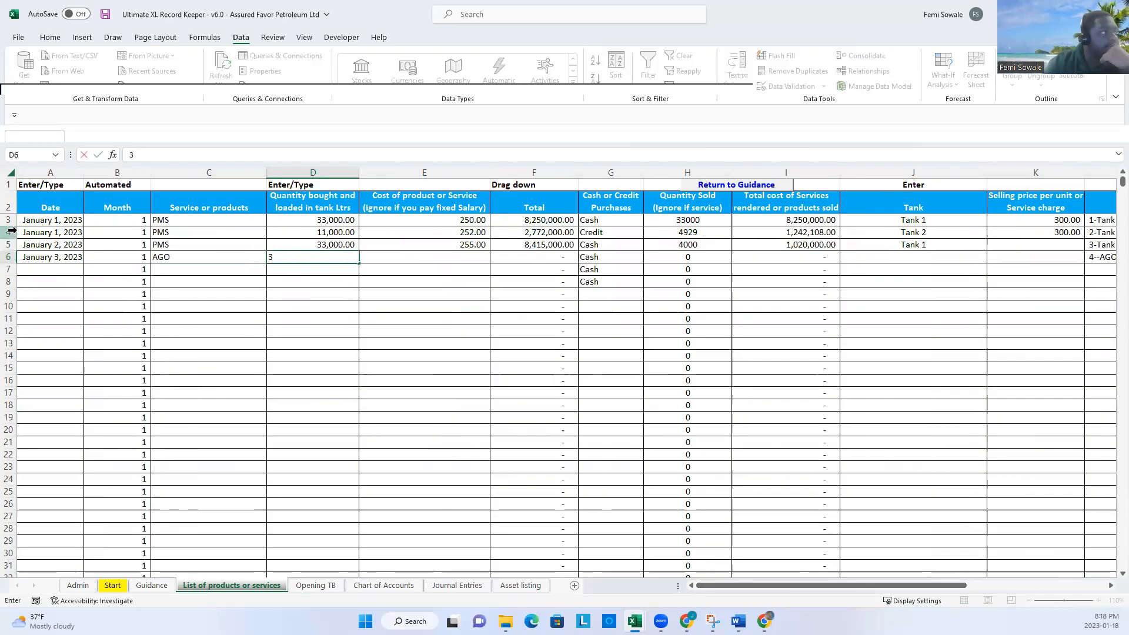
{"action": "key", "text": "Return"}
{"action": "key", "text": "Up"}
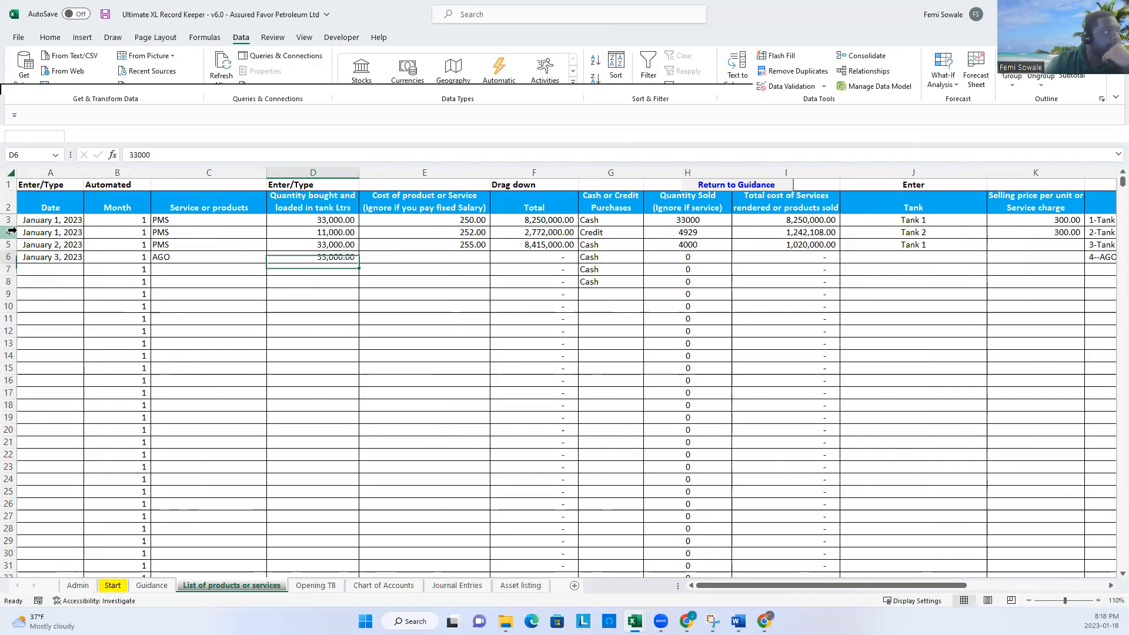
{"action": "key", "text": "Right"}
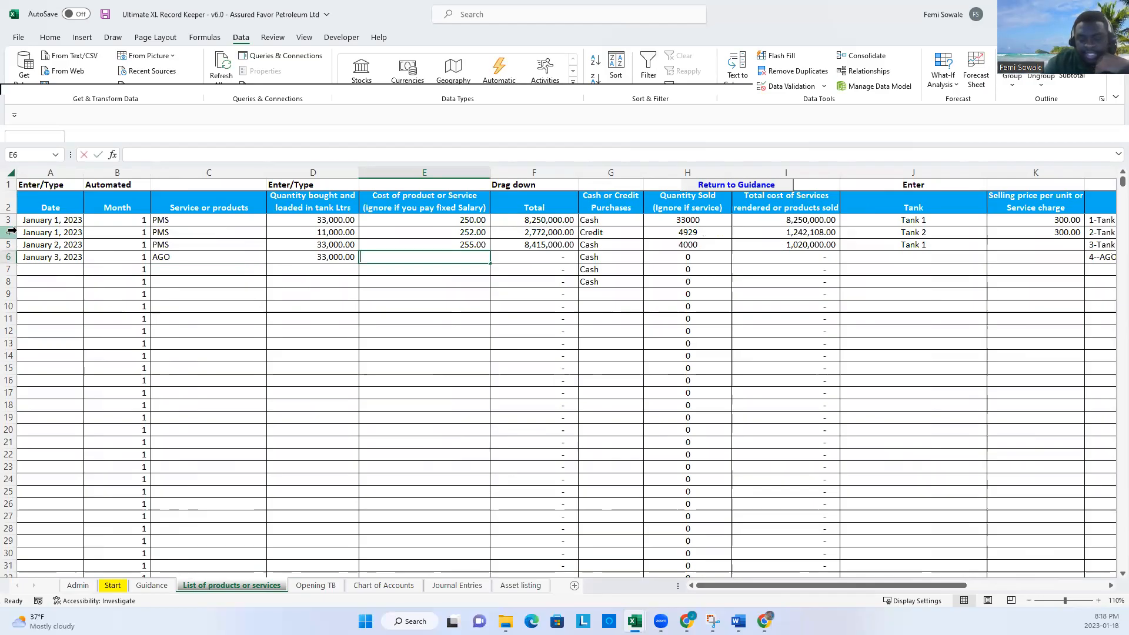
{"action": "type", "text": "820"}
{"action": "key", "text": "Return"}
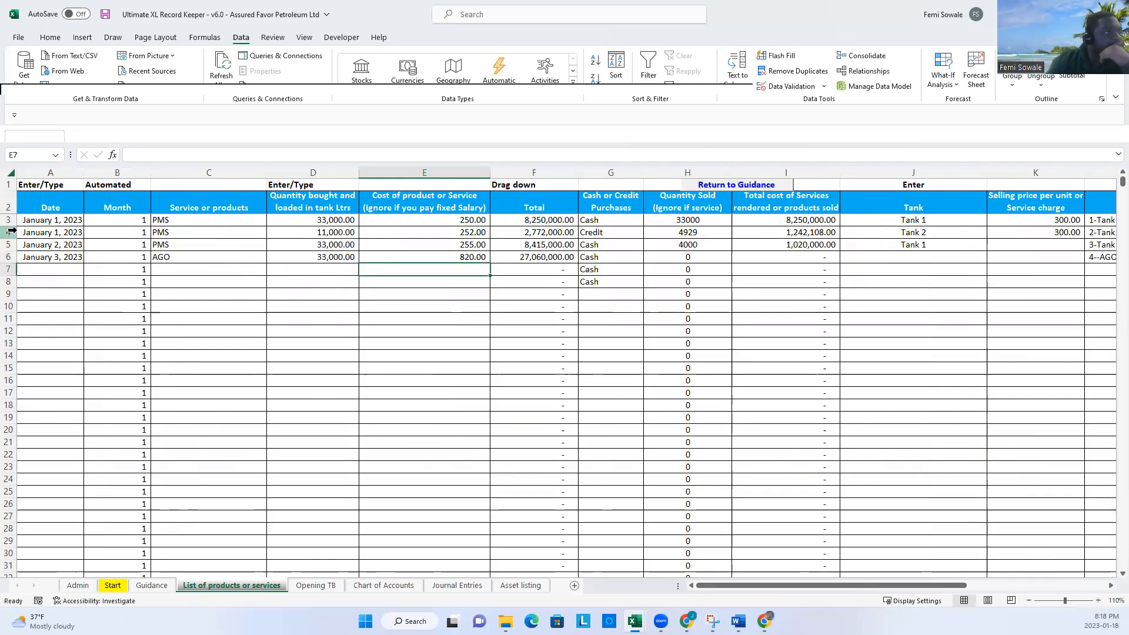
- Assign the AGO purchase in row 6 to Tank 3
{"action": "left_click", "coordinate": [924, 257]}
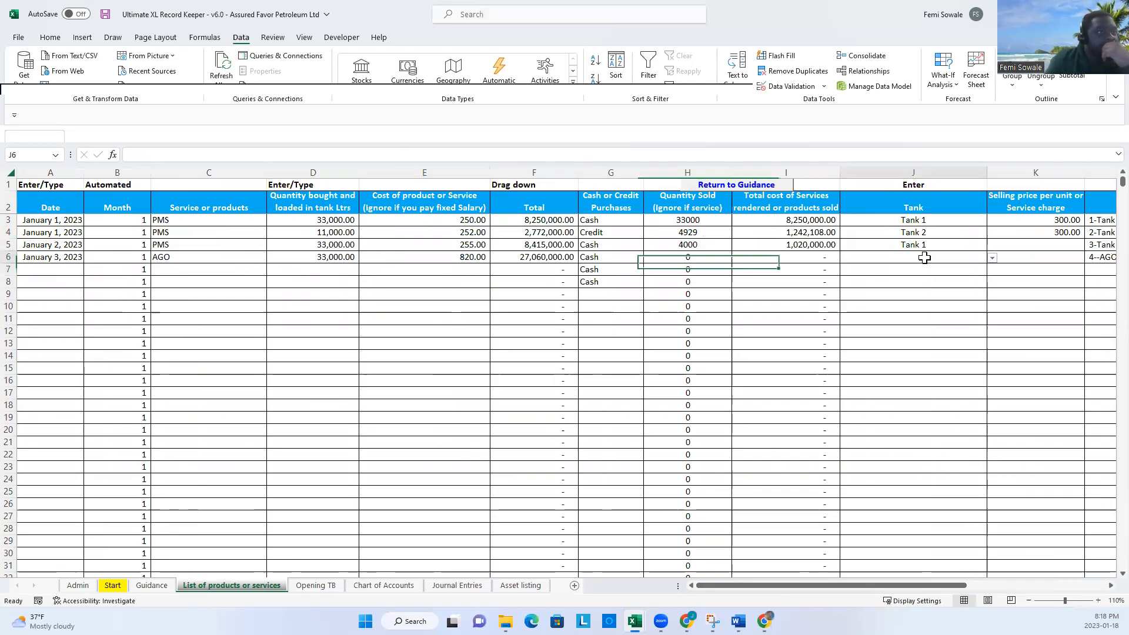
{"action": "left_click", "coordinate": [993, 258]}
{"action": "left_click", "coordinate": [975, 285]}
- Return from the products list to the Guidance sheet and open the Sales sheet at its first columns
{"action": "left_click_drag", "start_coordinate": [929, 582], "coordinate": [1018, 594]}
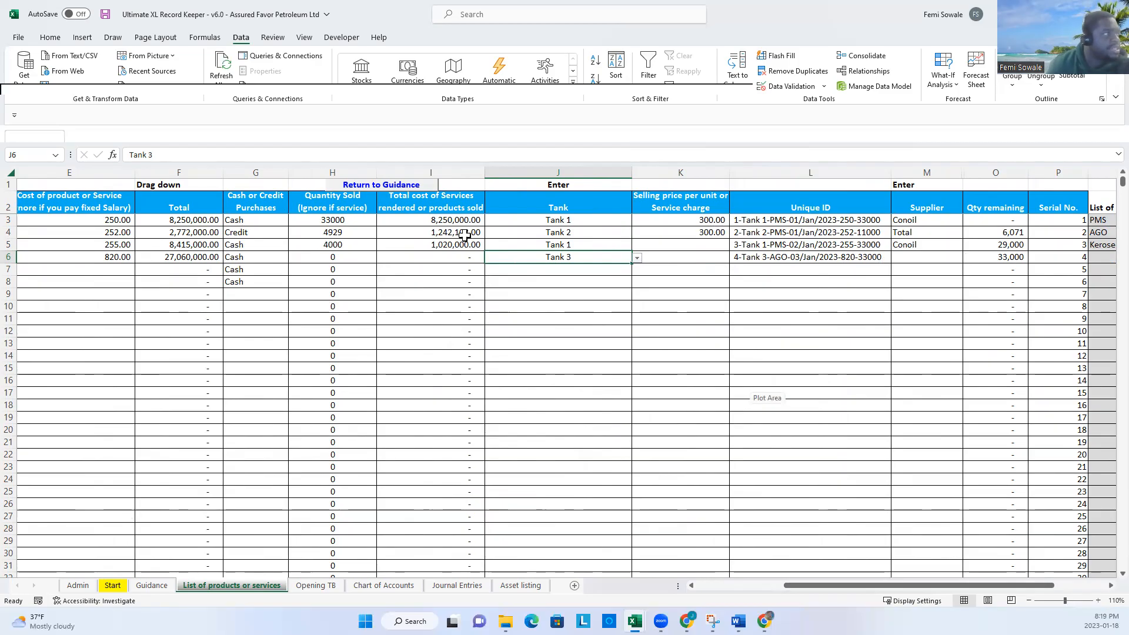
{"action": "left_click", "coordinate": [395, 187]}
{"action": "left_click", "coordinate": [337, 294]}
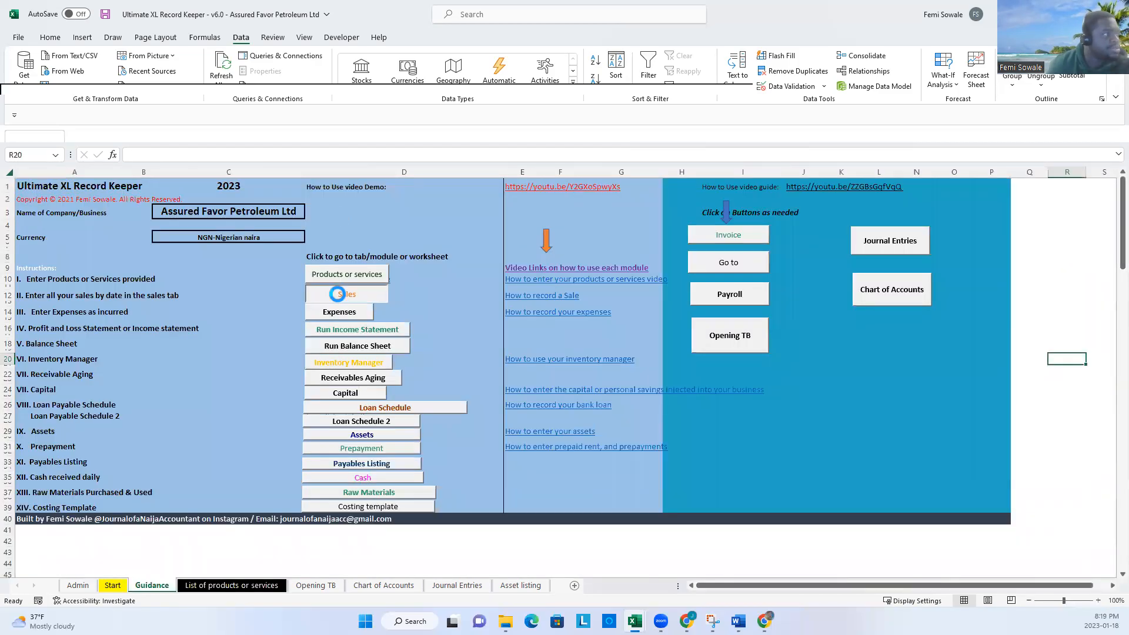
{"action": "left_click_drag", "start_coordinate": [781, 586], "coordinate": [473, 584]}
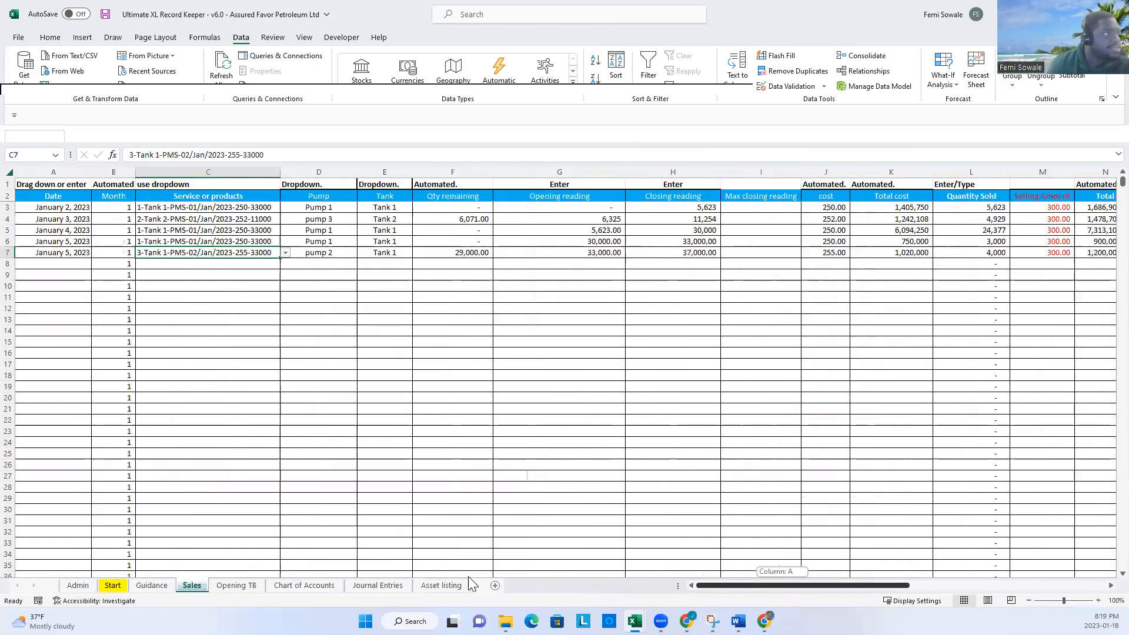
{"action": "left_click", "coordinate": [76, 253]}
{"action": "left_click_drag", "start_coordinate": [91, 257], "coordinate": [92, 267]}
{"action": "left_click", "coordinate": [268, 263]}
{"action": "left_click", "coordinate": [286, 265]}
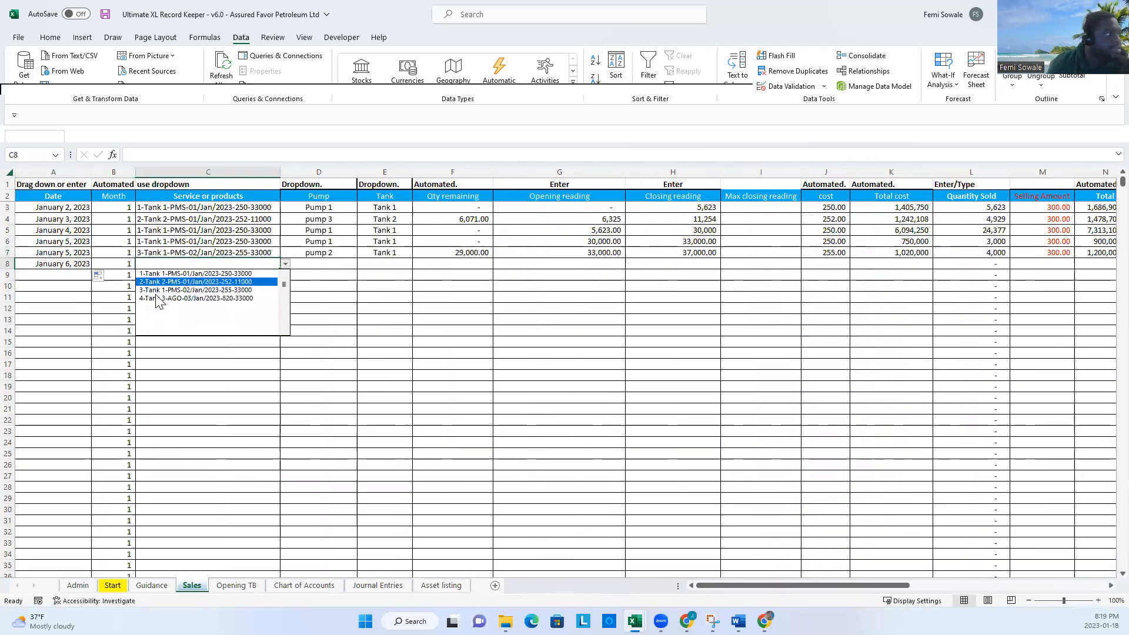
{"action": "left_click", "coordinate": [186, 299]}
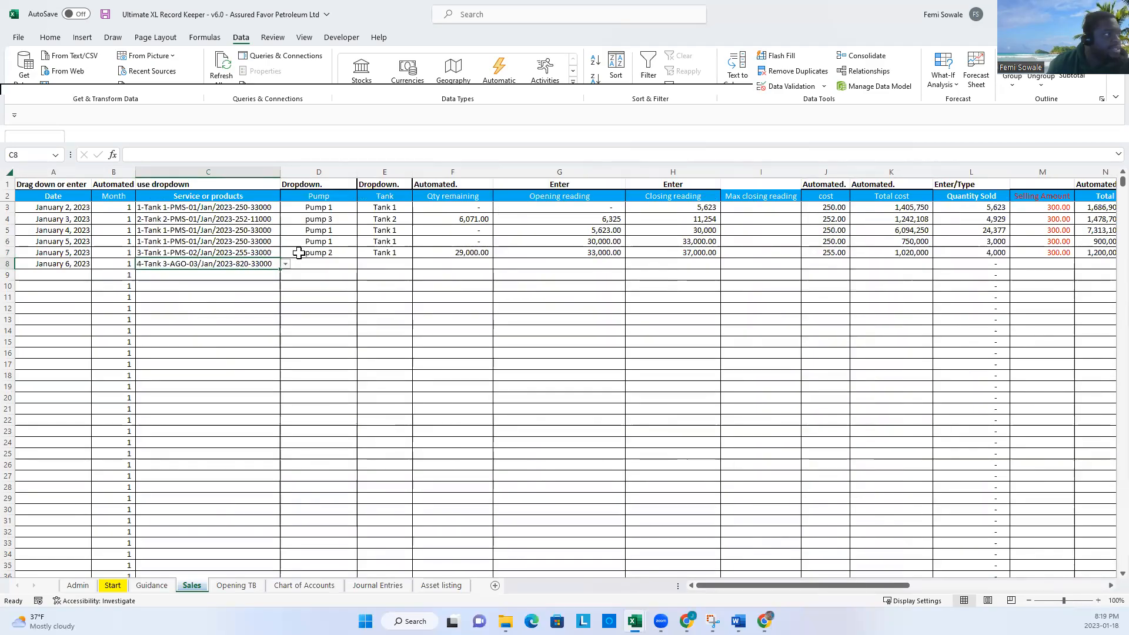
- Select pump 4 for the AGO sale in row 8
{"action": "left_click", "coordinate": [328, 262]}
{"action": "left_click", "coordinate": [363, 264]}
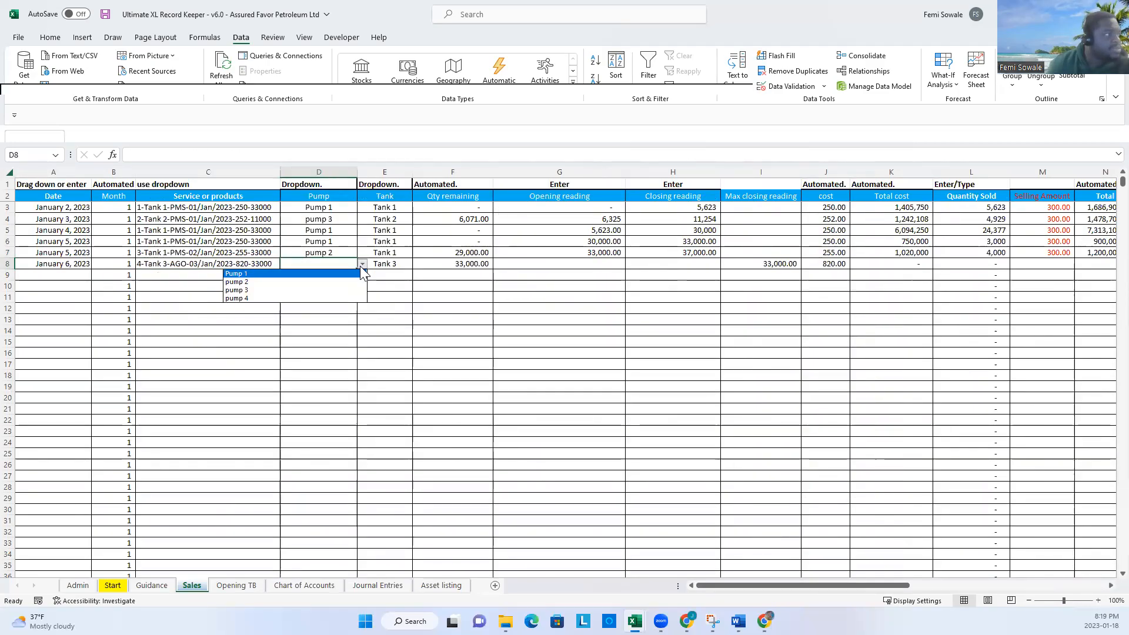
{"action": "left_click", "coordinate": [318, 298]}
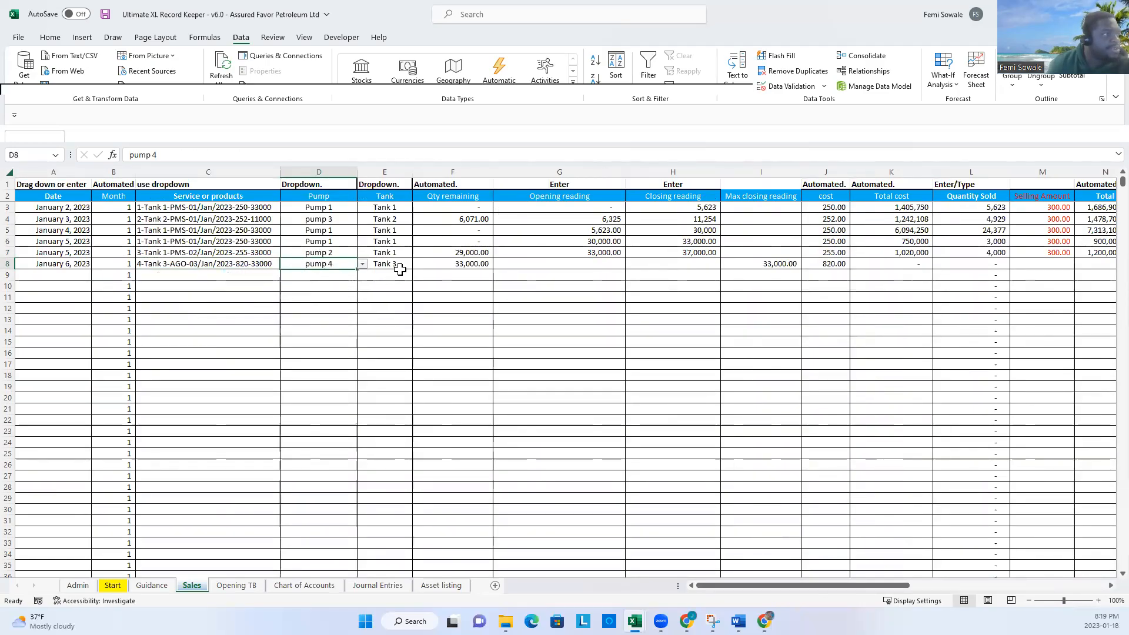
- Enter an opening reading of 0 and a closing reading of 11256 for the AGO sale in row 8
{"action": "left_click", "coordinate": [576, 266]}
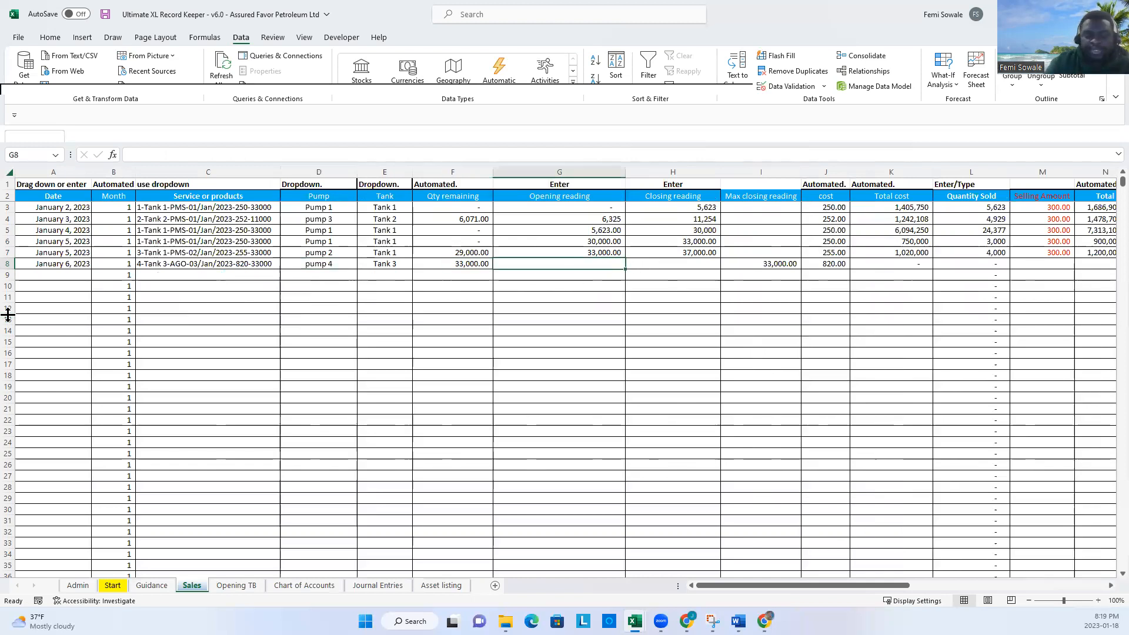
{"action": "type", "text": "0"}
{"action": "key", "text": "Tab"}
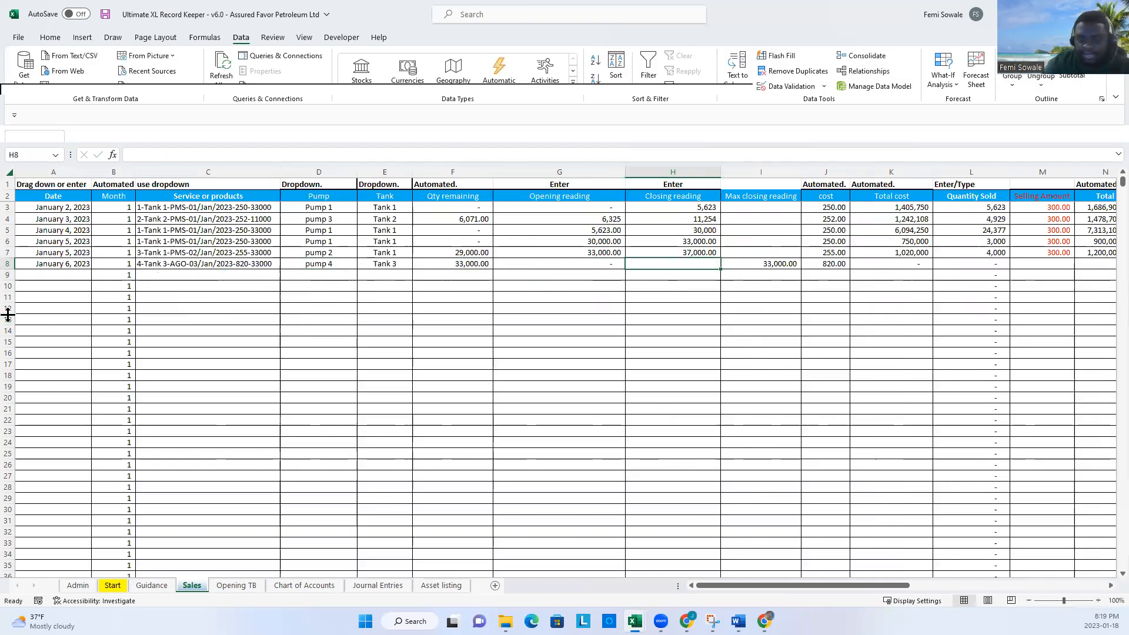
{"action": "type", "text": "11,256"}
{"action": "key", "text": "Tab"}
- Enter a selling amount of 880 for the AGO sale and move across to its credit sales entry
{"action": "key", "text": "Tab"}
{"action": "key", "text": "Tab"}
{"action": "key", "text": "Tab"}
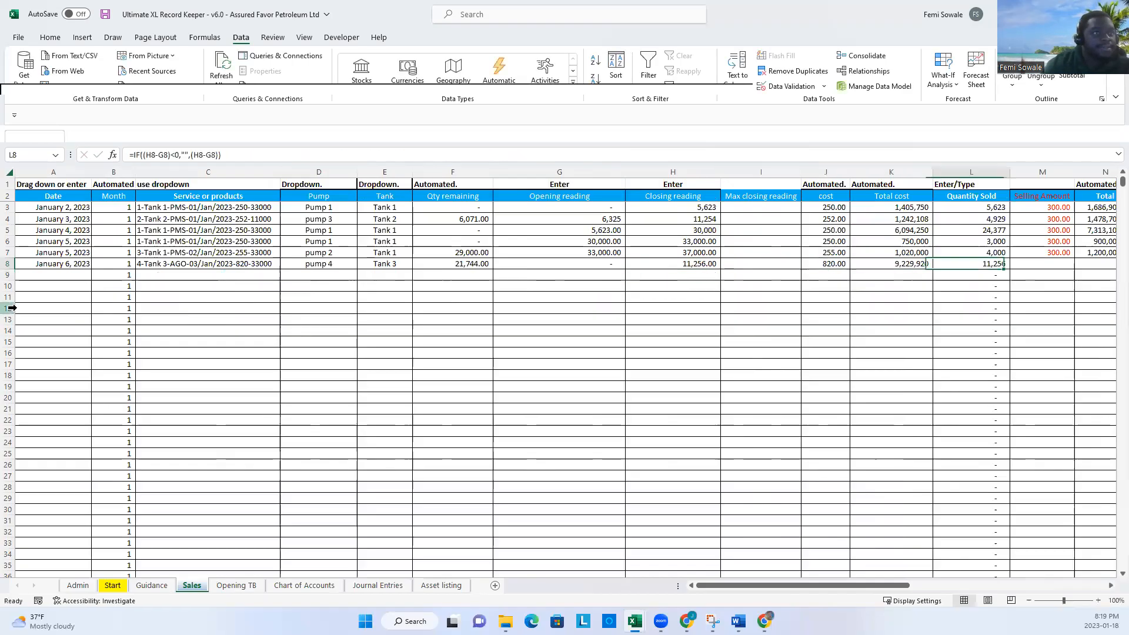
{"action": "key", "text": "Tab"}
{"action": "type", "text": "8"}
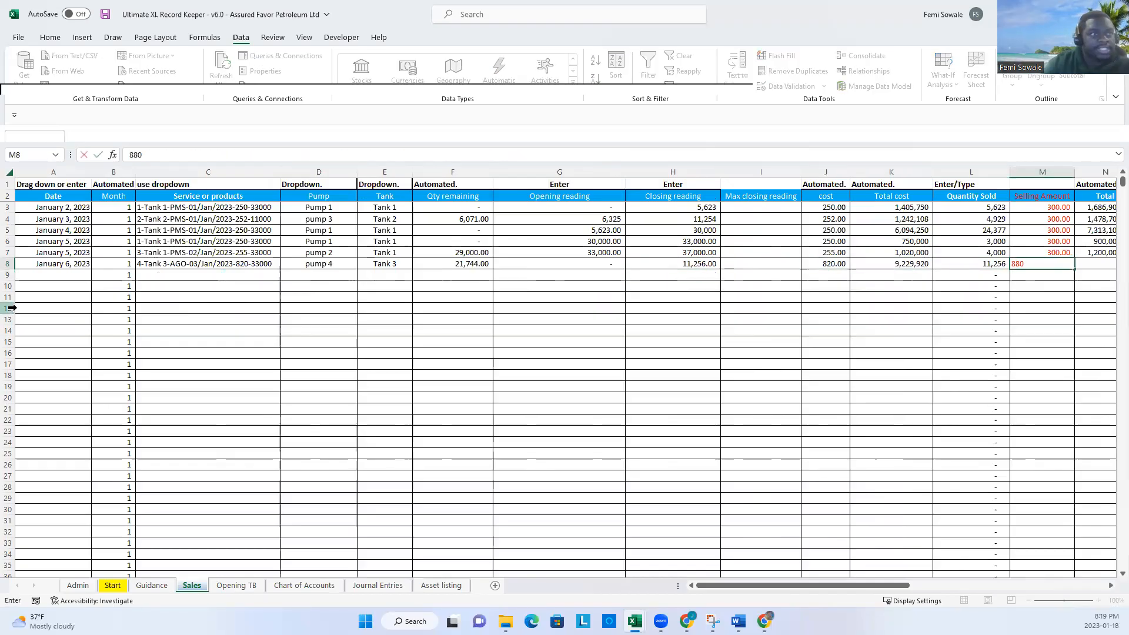
{"action": "type", "text": "80"}
{"action": "key", "text": "Tab"}
{"action": "key", "text": "Tab"}
{"action": "key", "text": "Tab"}
{"action": "key", "text": "Tab"}
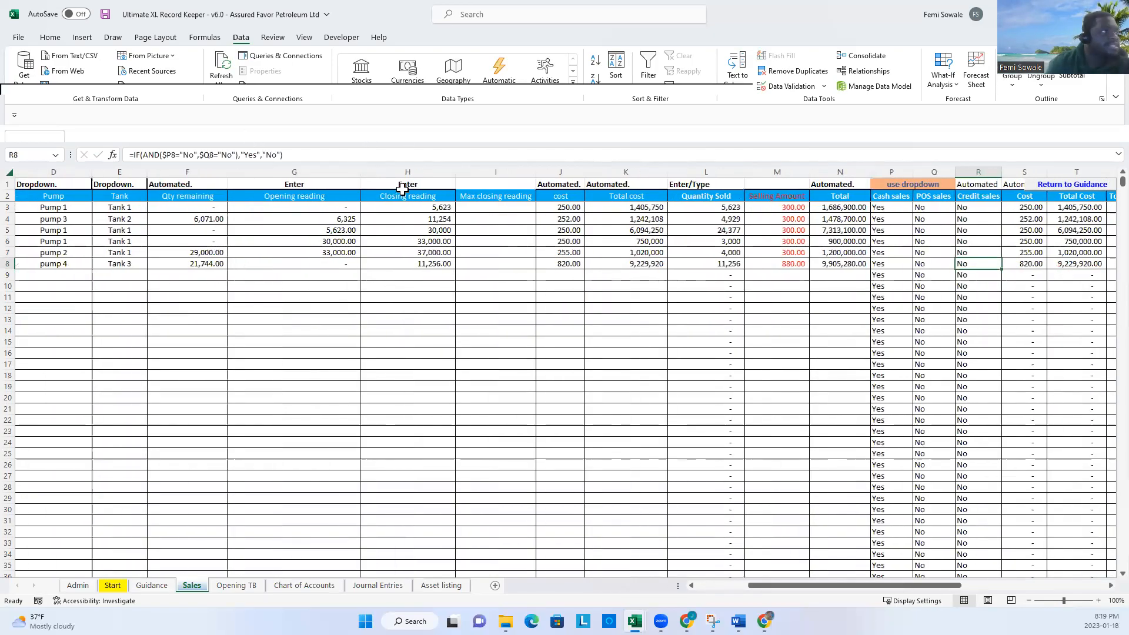
- Open the Inventory Manager through the Guidance sheet, refresh it and review the inventory by product and by tank
{"action": "left_click", "coordinate": [1082, 184]}
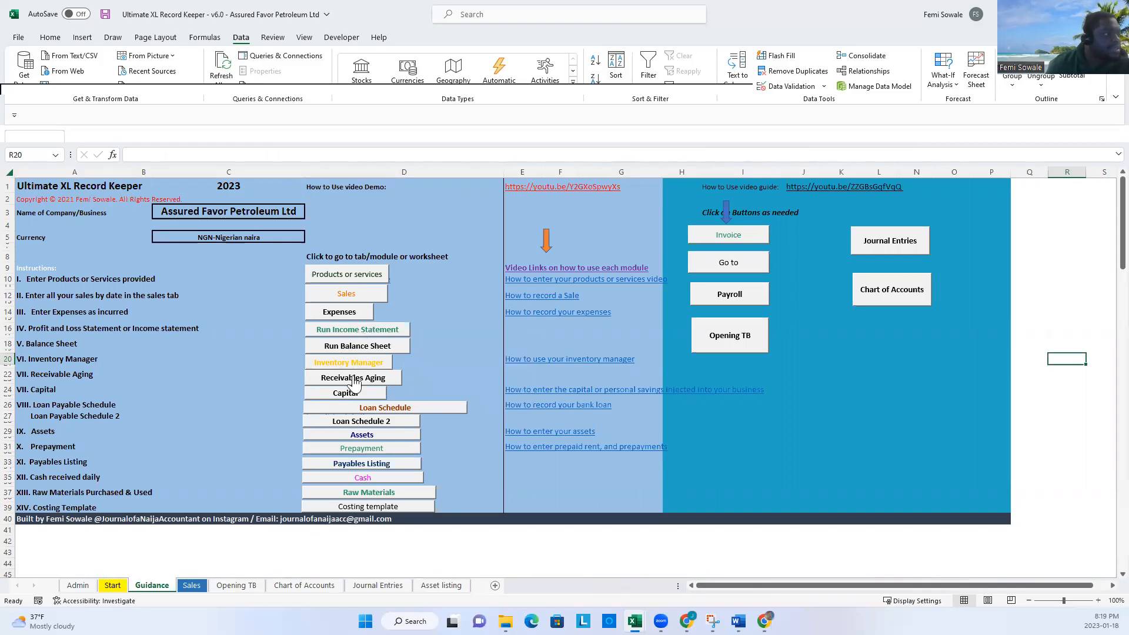
{"action": "left_click", "coordinate": [351, 363]}
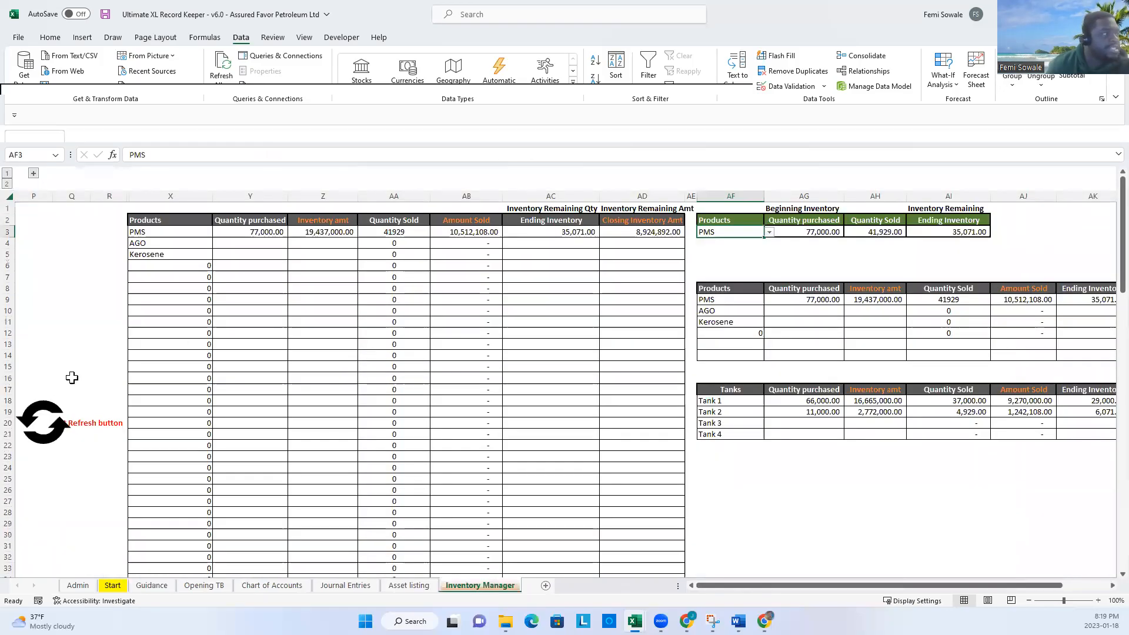
{"action": "left_click", "coordinate": [45, 424]}
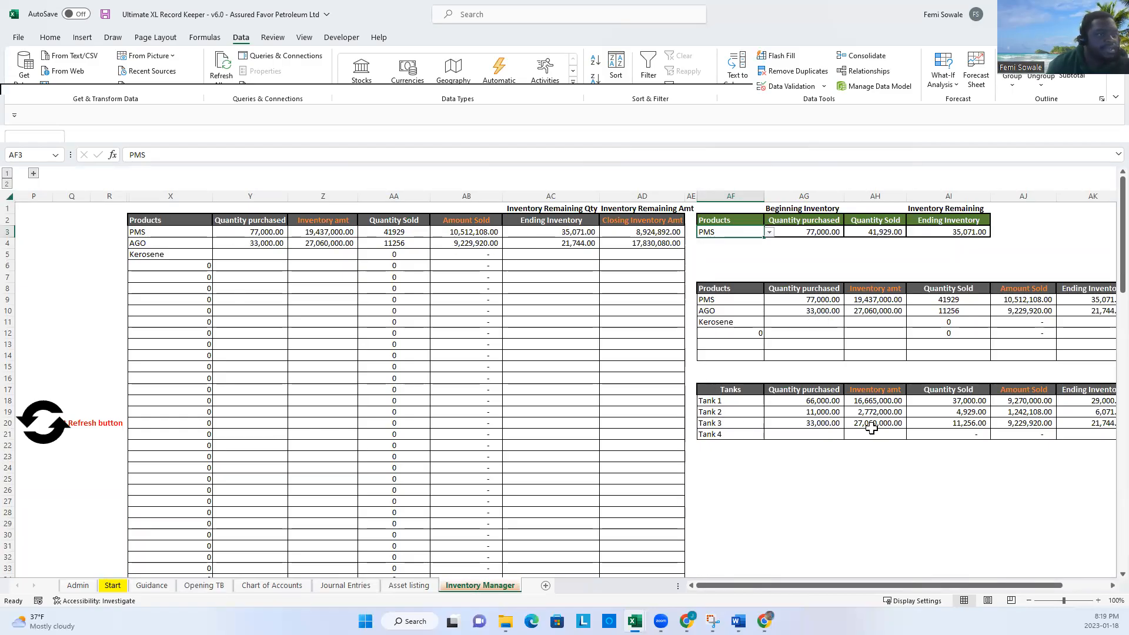
{"action": "left_click_drag", "start_coordinate": [930, 585], "coordinate": [978, 585]}
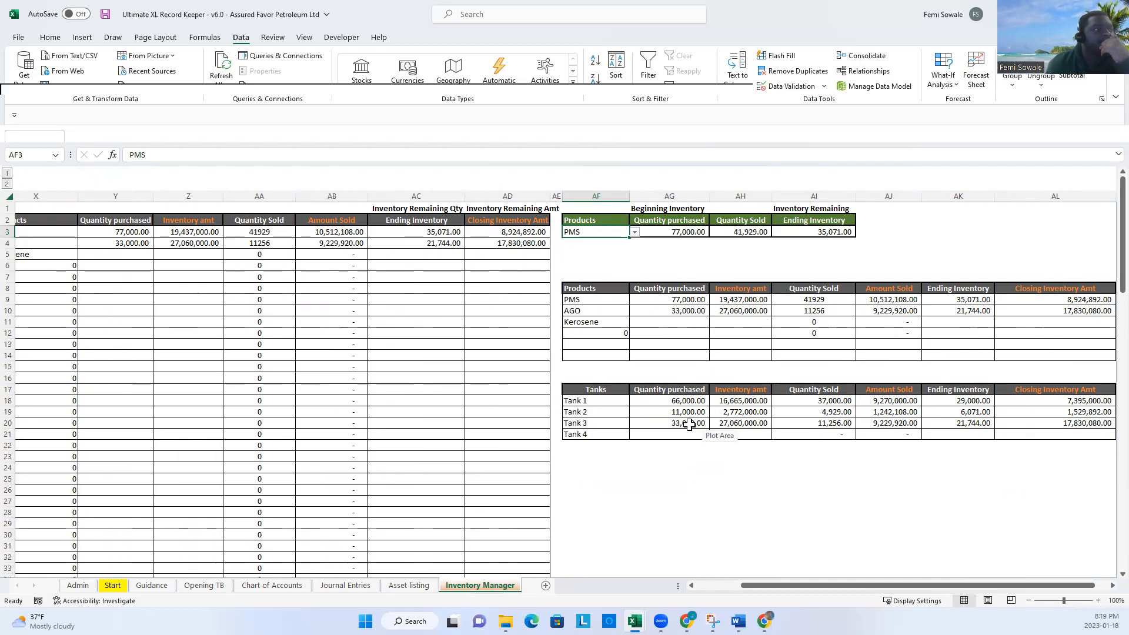
{"action": "left_click_drag", "start_coordinate": [828, 583], "coordinate": [768, 590]}
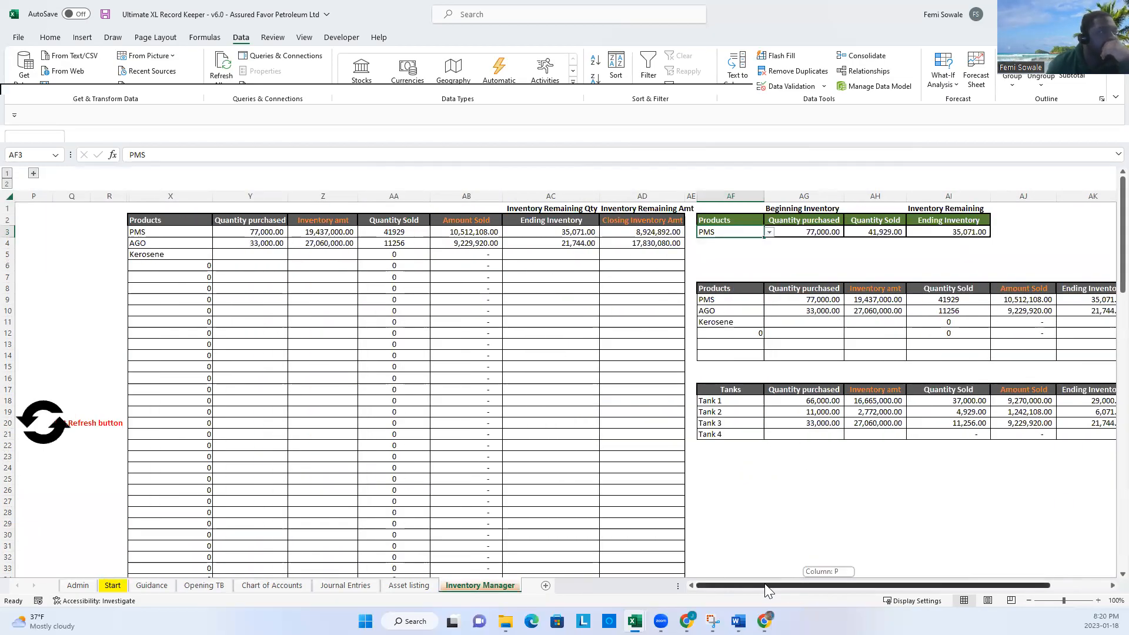
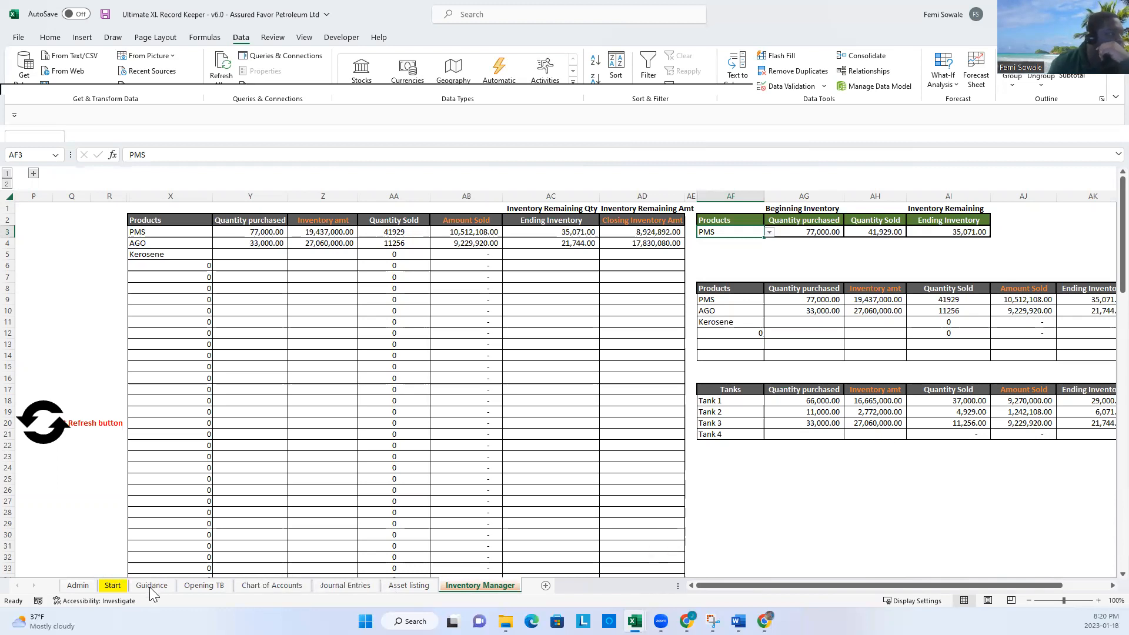
- Run the income statement from the Guidance sheet and review the January sales, cost of sales and profit
{"action": "left_click", "coordinate": [108, 586]}
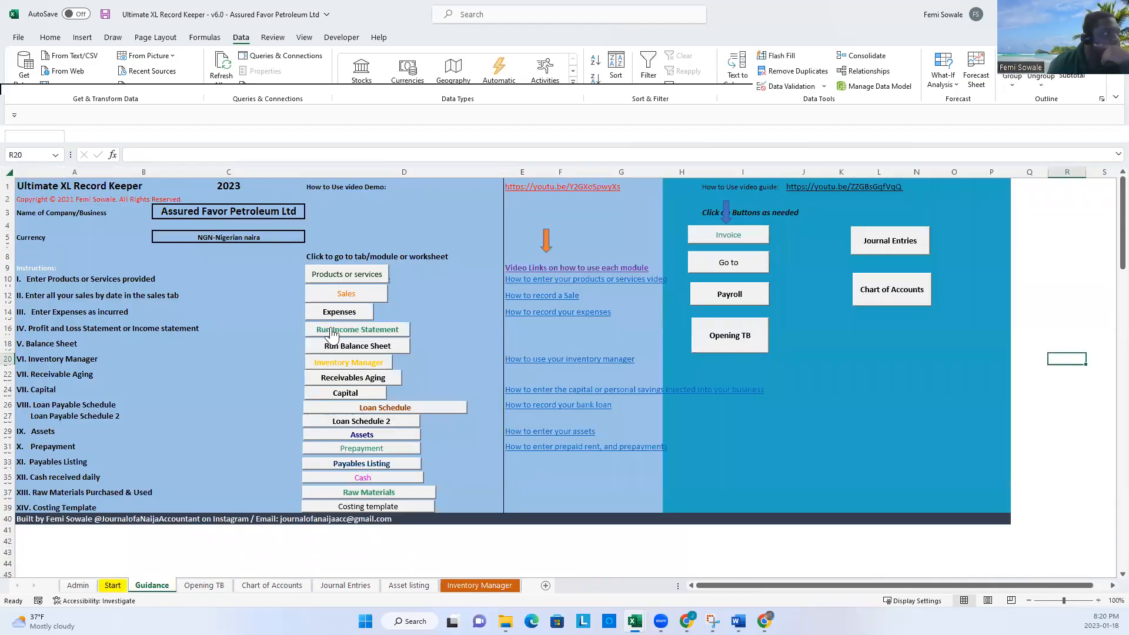
{"action": "left_click", "coordinate": [331, 327]}
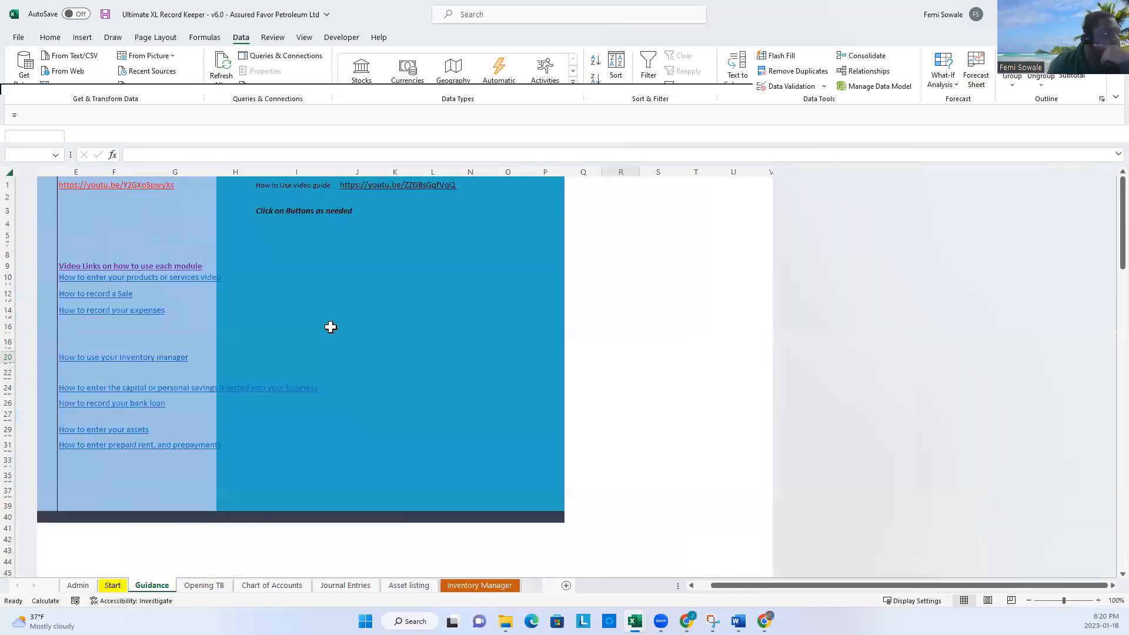
{"action": "left_click_drag", "start_coordinate": [868, 586], "coordinate": [453, 566]}
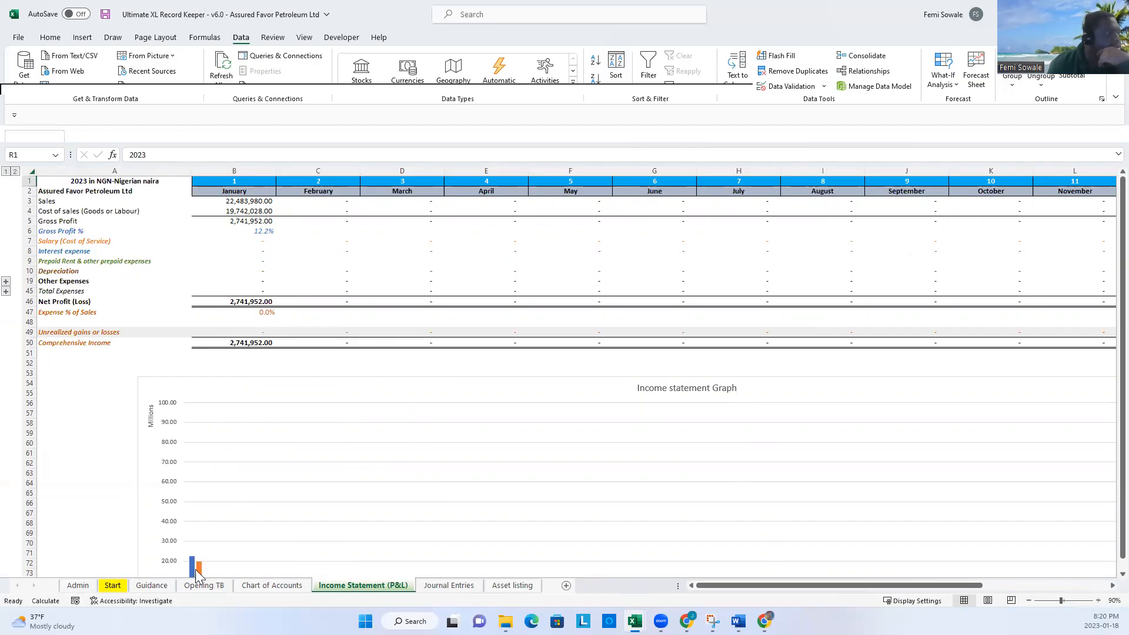
- Return to the home page, open the Sales sheet and check the sum of the sale totals in rows 3 to 8
{"action": "left_click", "coordinate": [112, 586]}
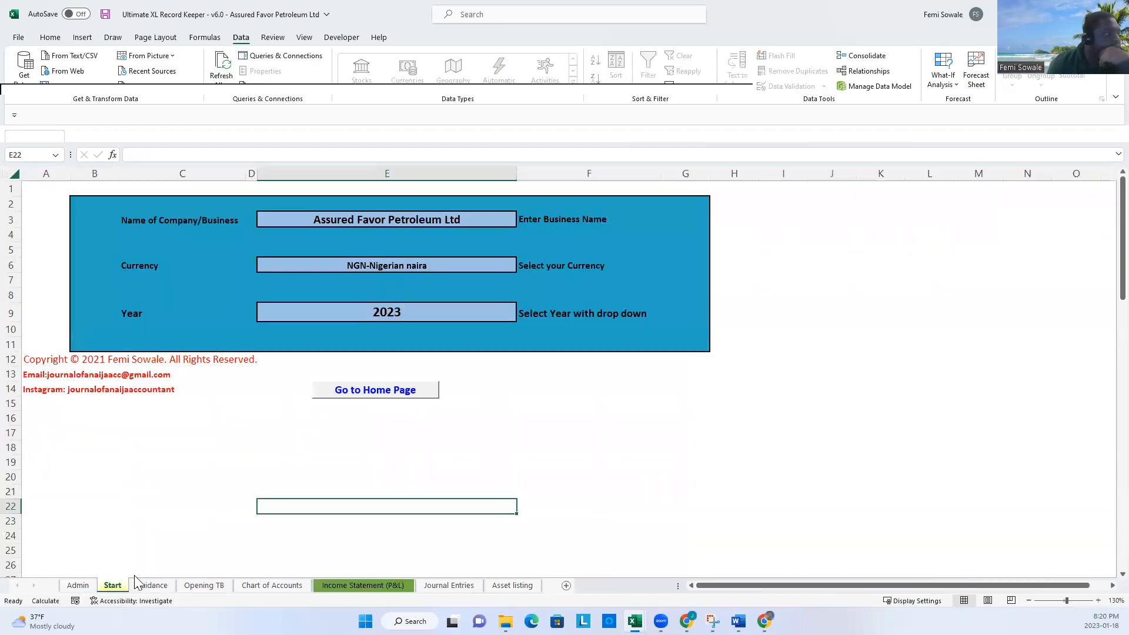
{"action": "left_click", "coordinate": [398, 393]}
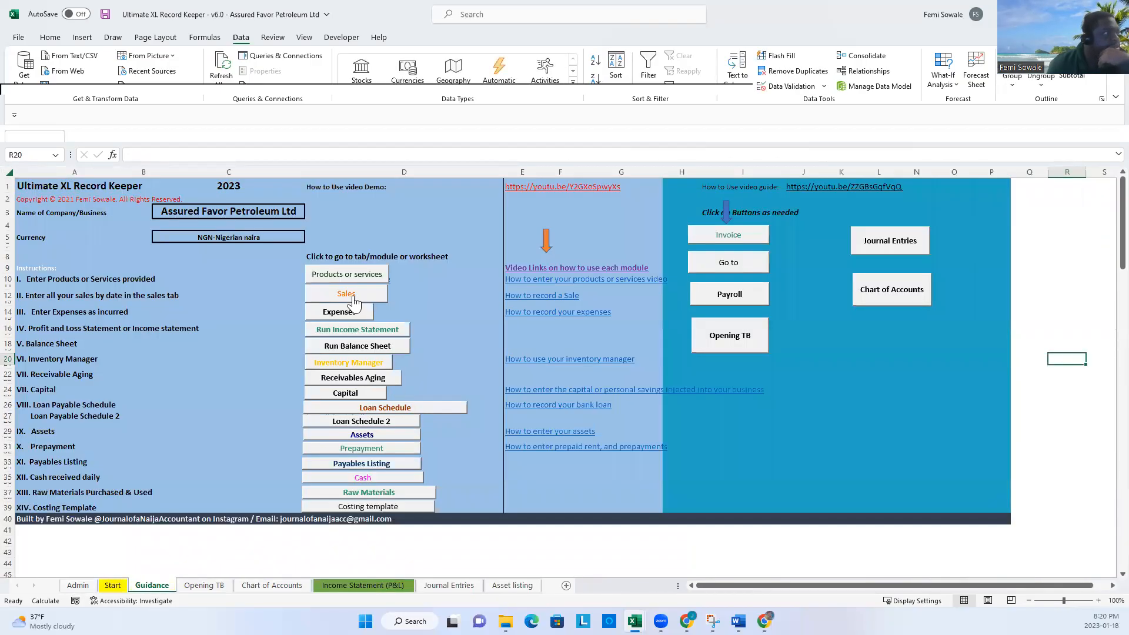
{"action": "left_click", "coordinate": [353, 301]}
{"action": "left_click_drag", "start_coordinate": [875, 587], "coordinate": [860, 590]}
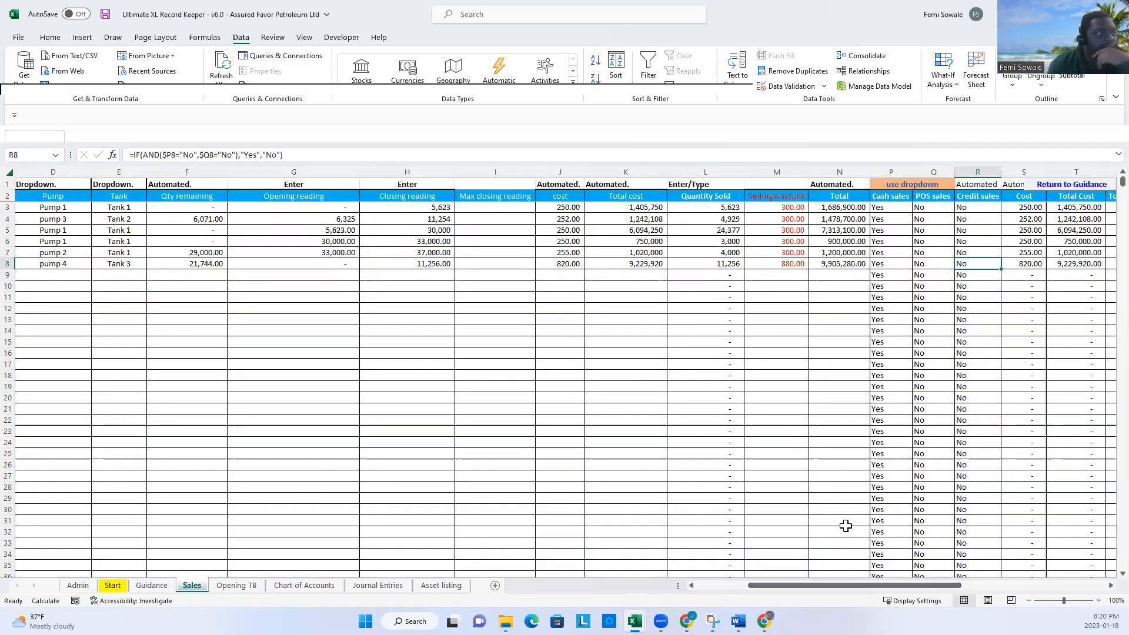
{"action": "left_click_drag", "start_coordinate": [830, 207], "coordinate": [832, 260]}
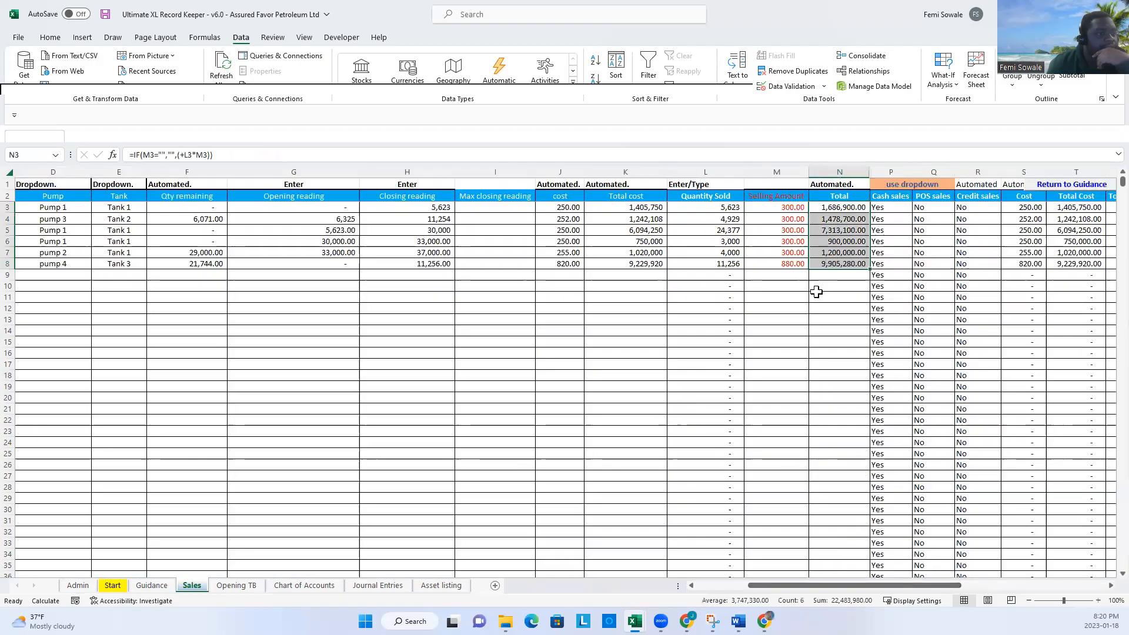
{"action": "left_click", "coordinate": [754, 353]}
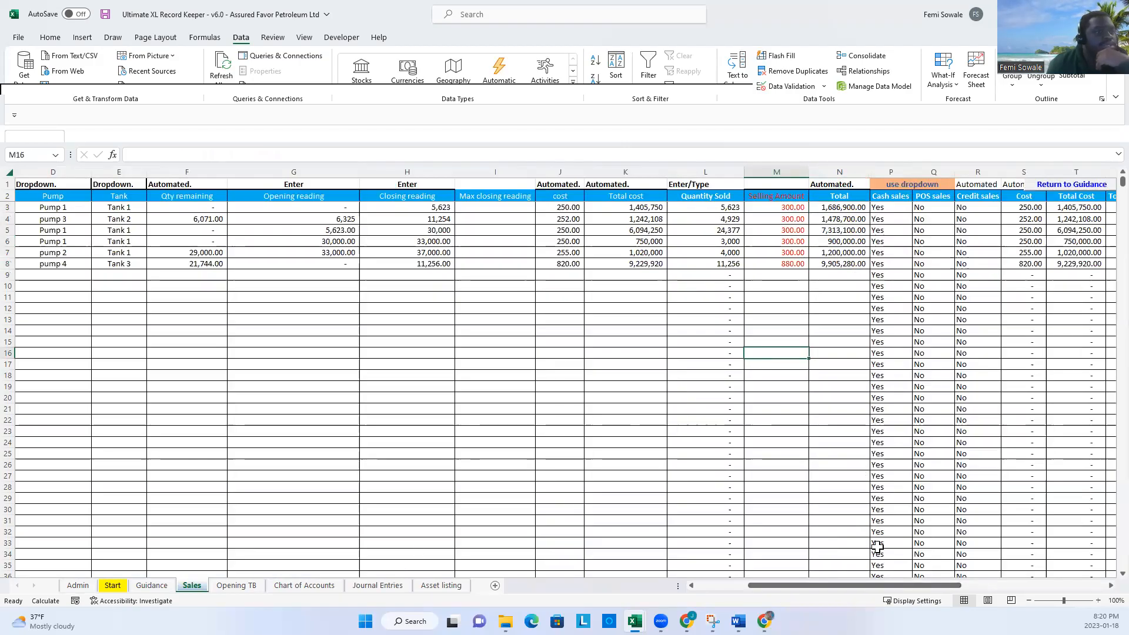
- Open the receivables aging report through the Guidance sheet and review the amounts owed and days outstanding
{"action": "left_click", "coordinate": [1072, 185]}
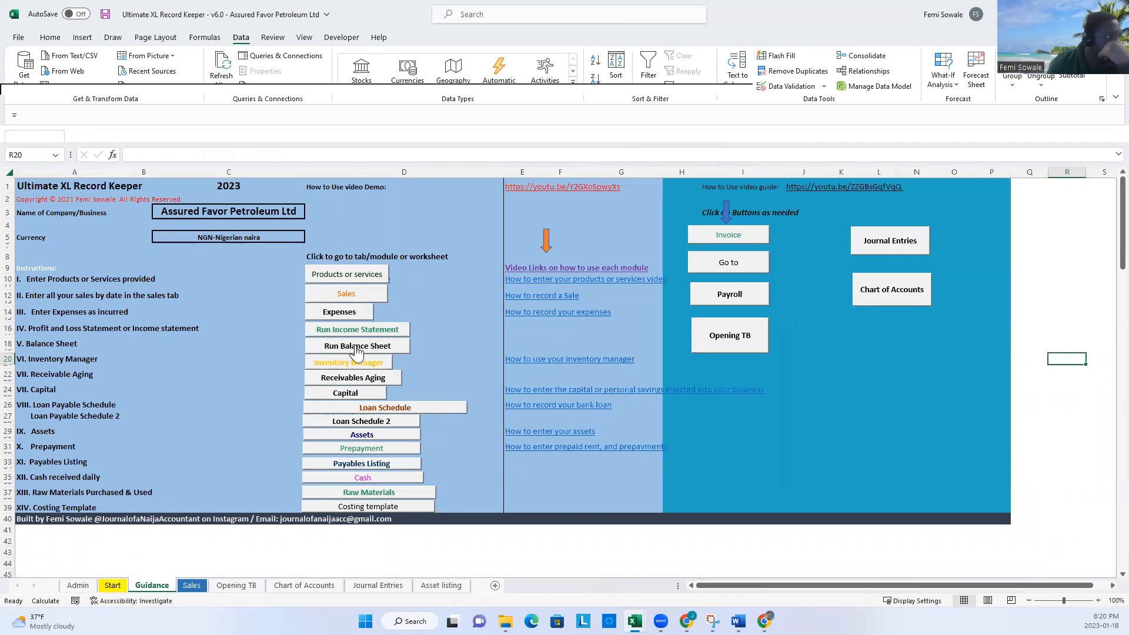
{"action": "left_click", "coordinate": [356, 379]}
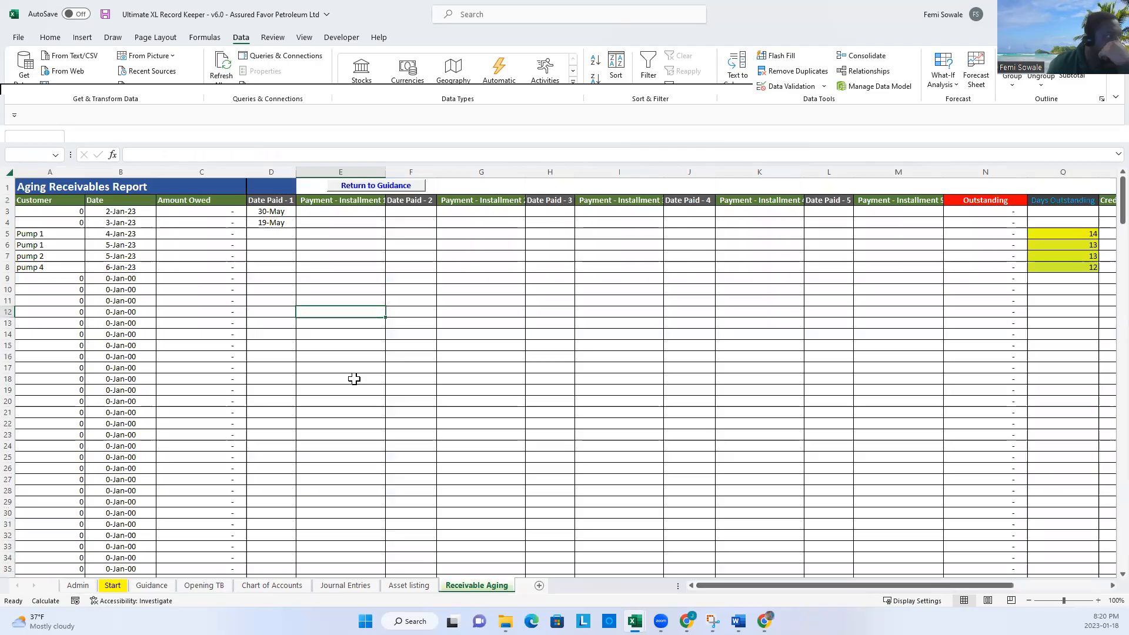
{"action": "mouse_move", "coordinate": [736, 586]}
{"action": "left_mouse_down"}
{"action": "mouse_move", "coordinate": [805, 594]}
{"action": "mouse_move", "coordinate": [627, 586]}
{"action": "mouse_move", "coordinate": [717, 588]}
{"action": "left_mouse_up"}
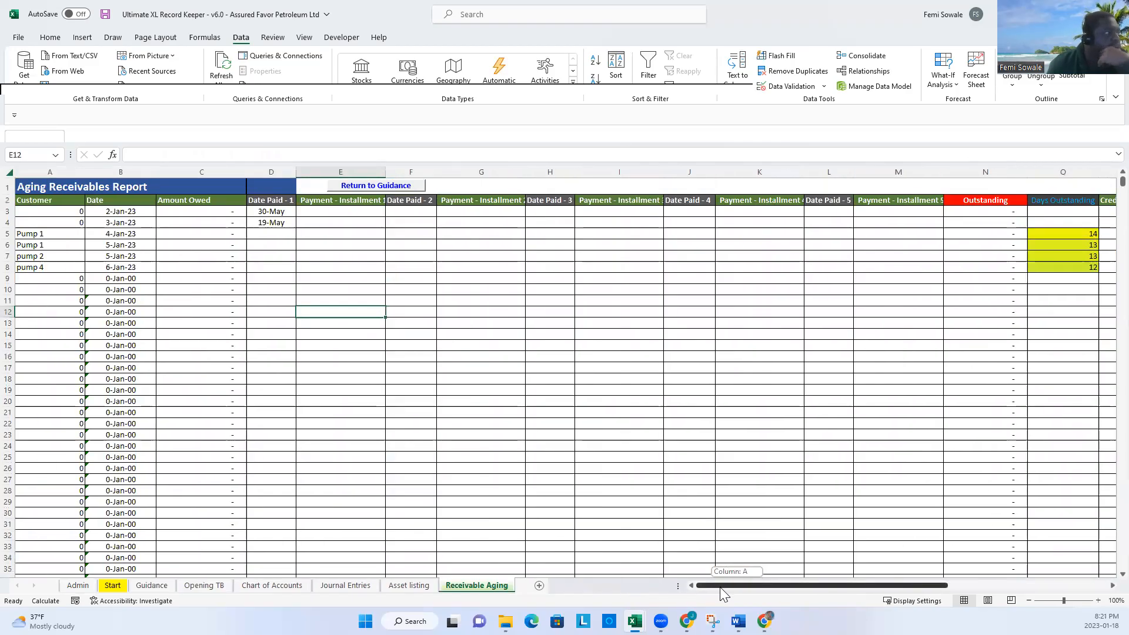
{"action": "left_click_drag", "start_coordinate": [726, 594], "coordinate": [726, 592]}
- Open the Payables Listing through the Guidance sheet and examine the amount owed and days outstanding for the supplier Total
{"action": "left_click", "coordinate": [390, 186]}
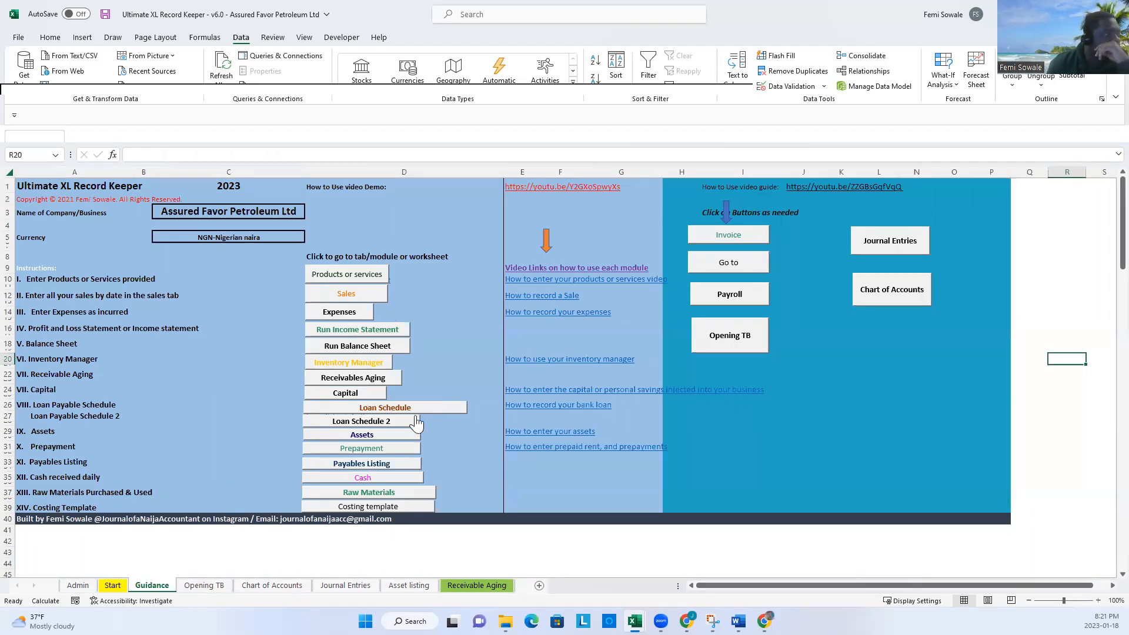
{"action": "left_click", "coordinate": [362, 466]}
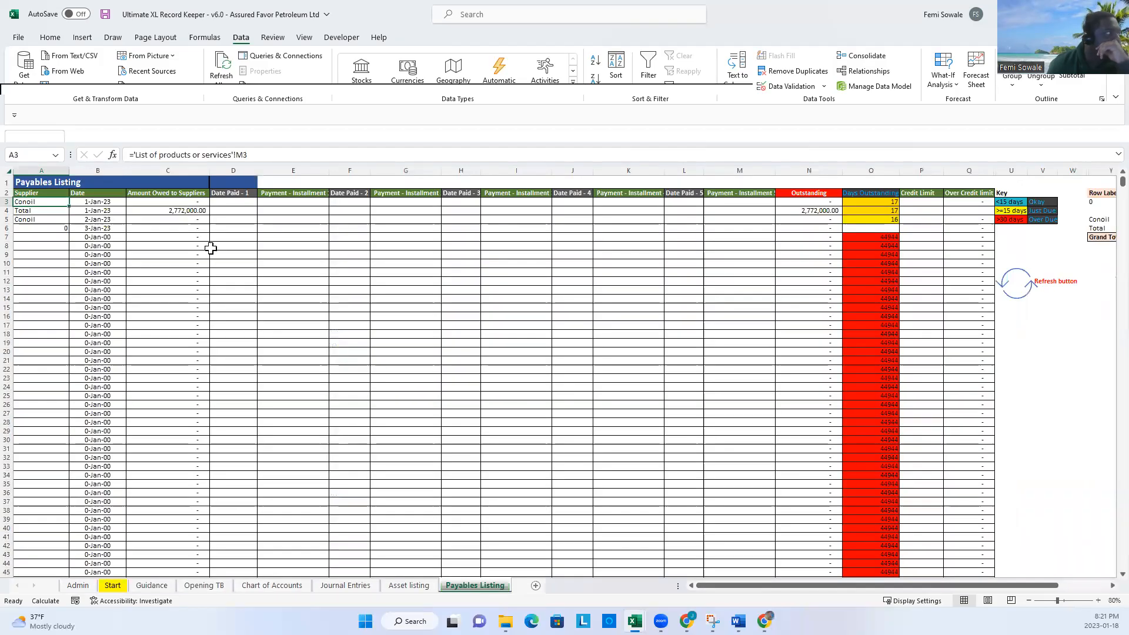
{"action": "left_click", "coordinate": [31, 213]}
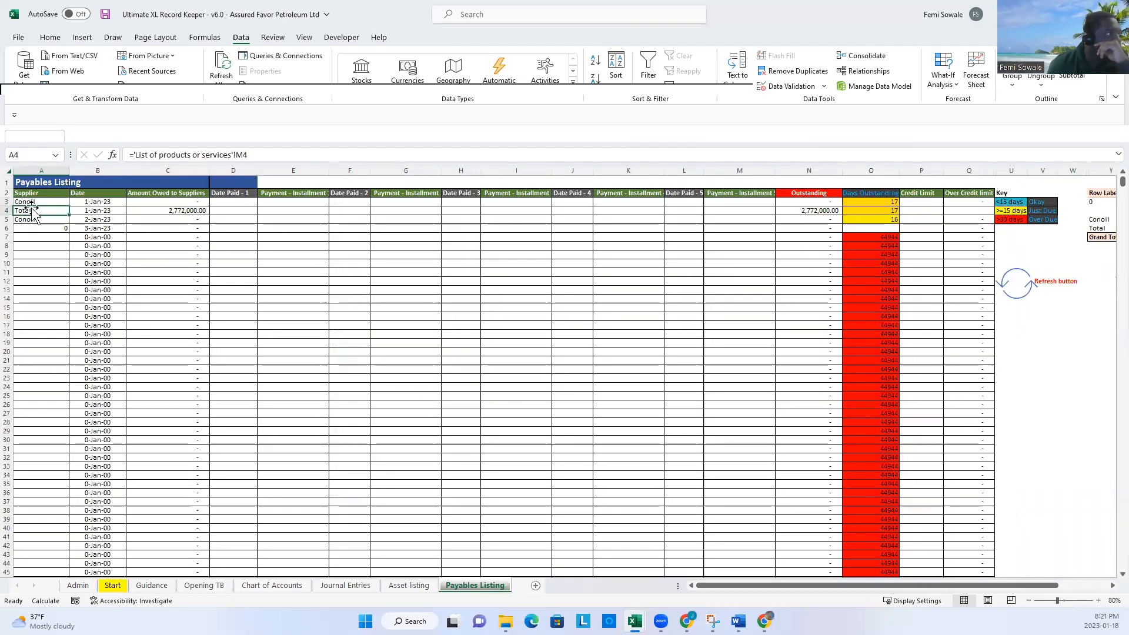
{"action": "left_click", "coordinate": [188, 211]}
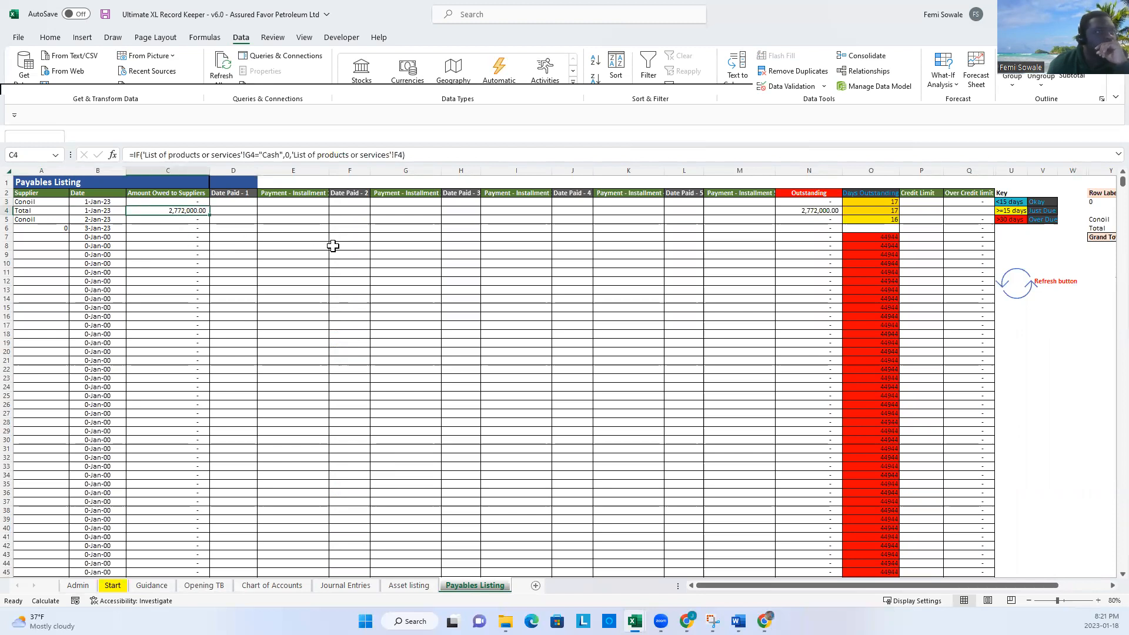
{"action": "left_click", "coordinate": [894, 211]}
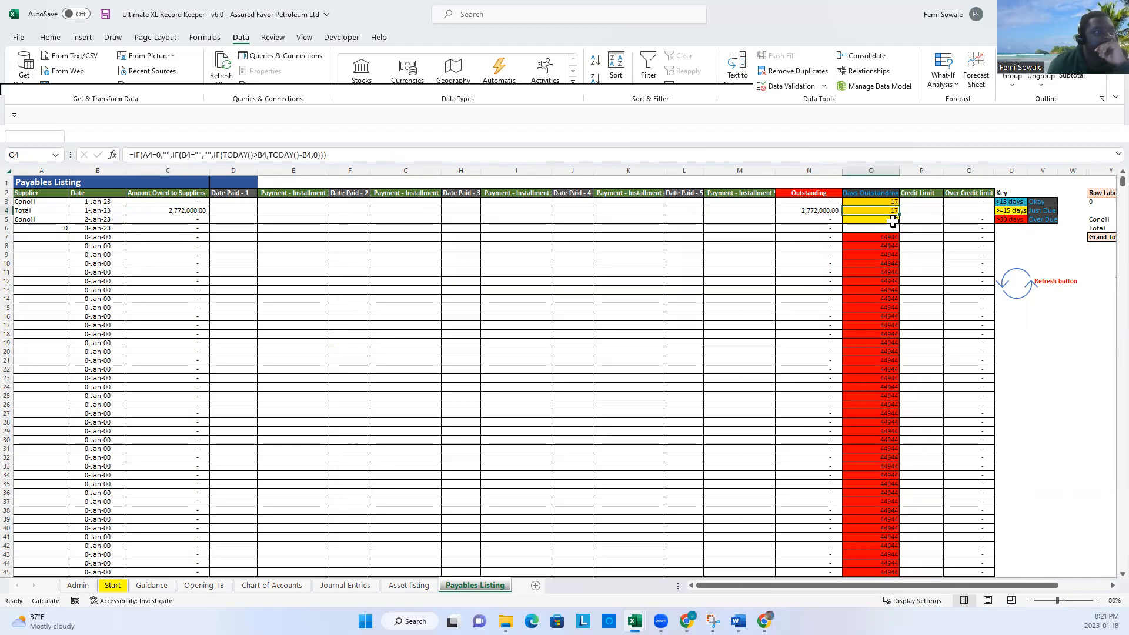
- Record a first installment payment of 2,000,000 to the supplier Total, dated 9 January
{"action": "left_click", "coordinate": [222, 210]}
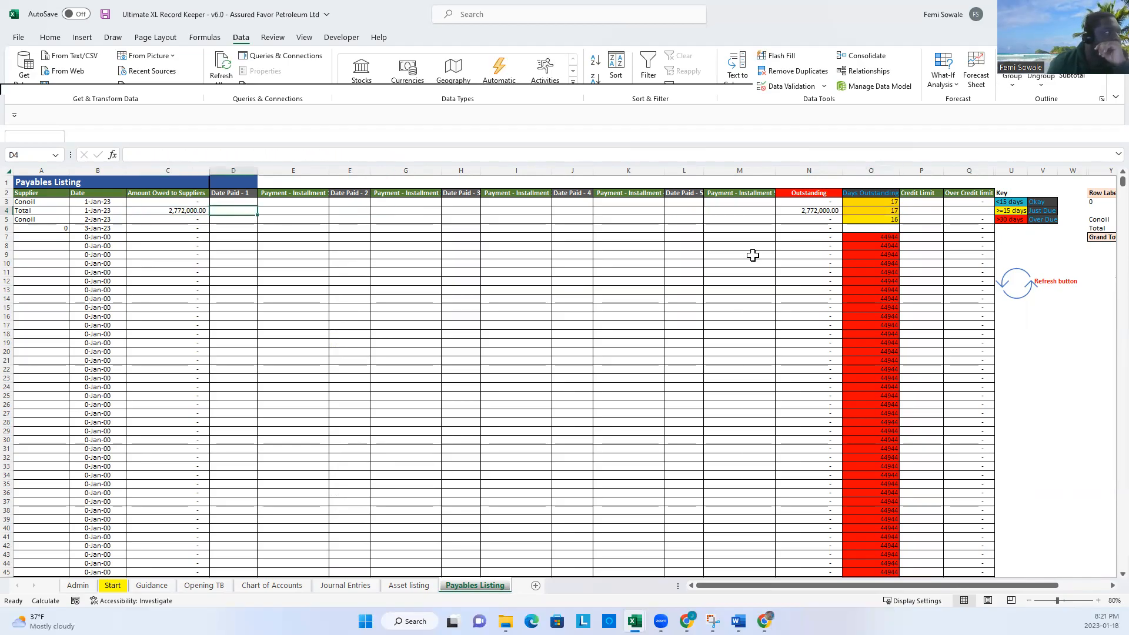
{"action": "type", "text": "jan9"}
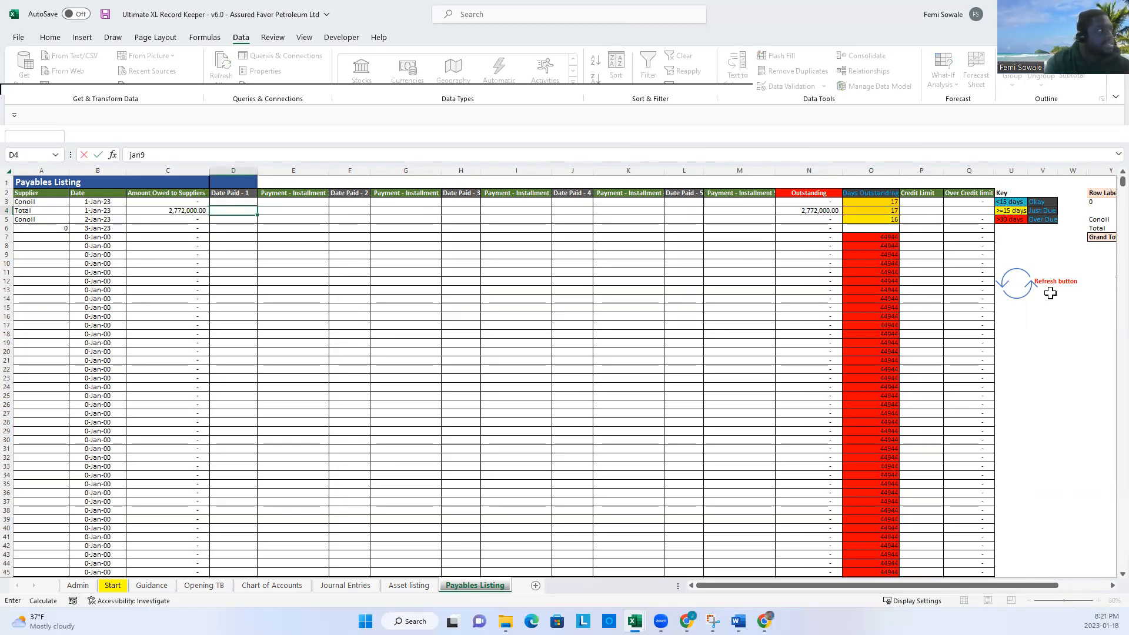
{"action": "key", "text": "Tab"}
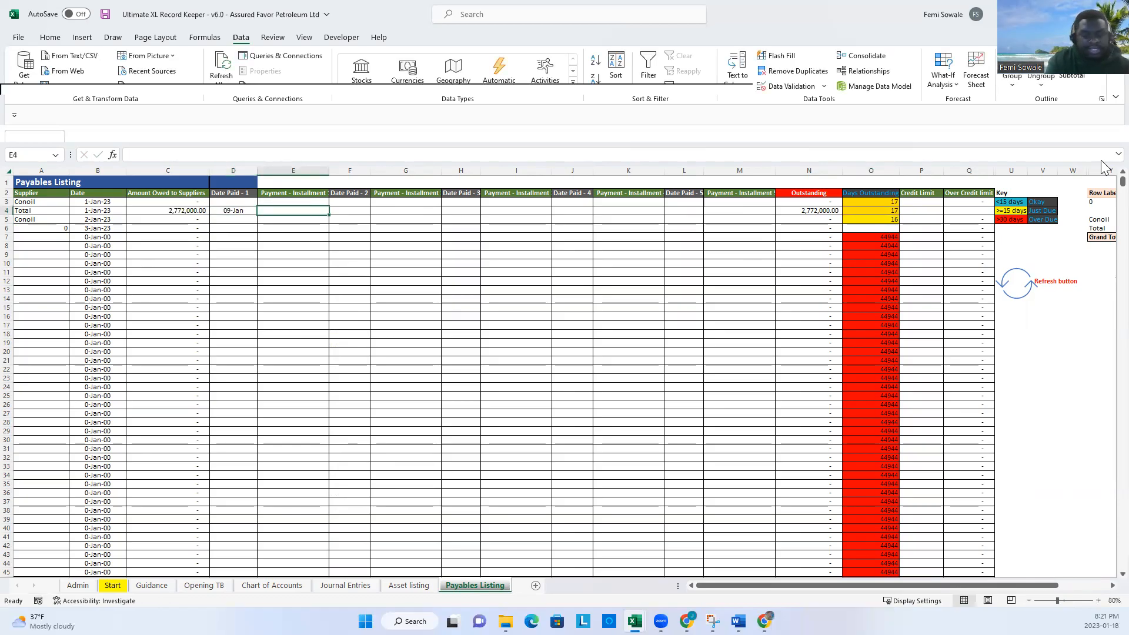
{"action": "type", "text": "2000000"}
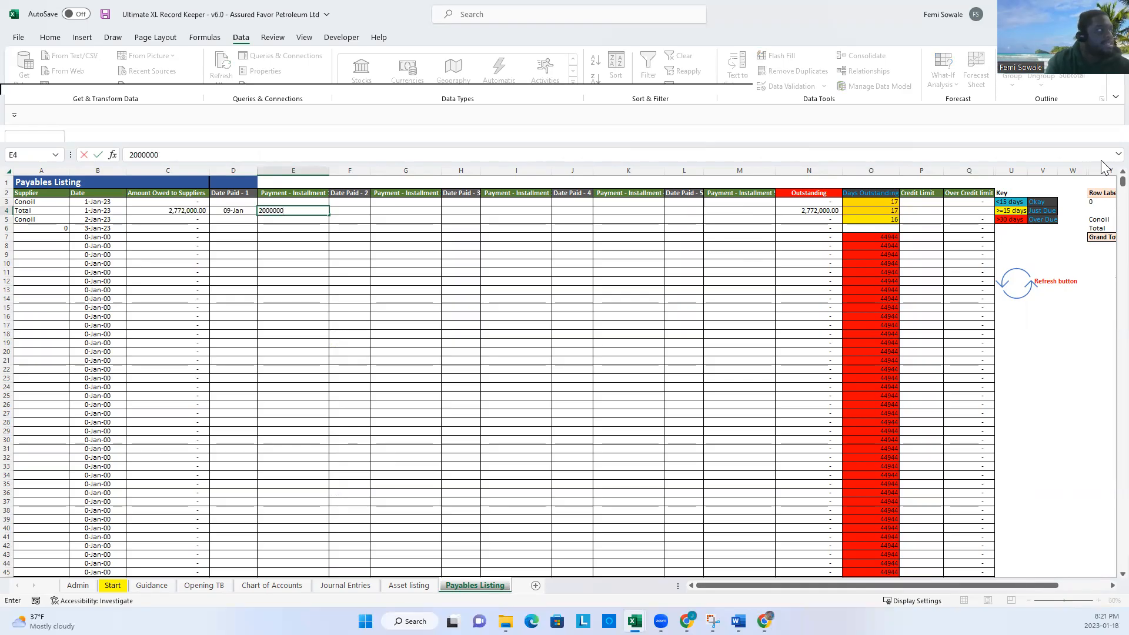
{"action": "key", "text": "Return"}
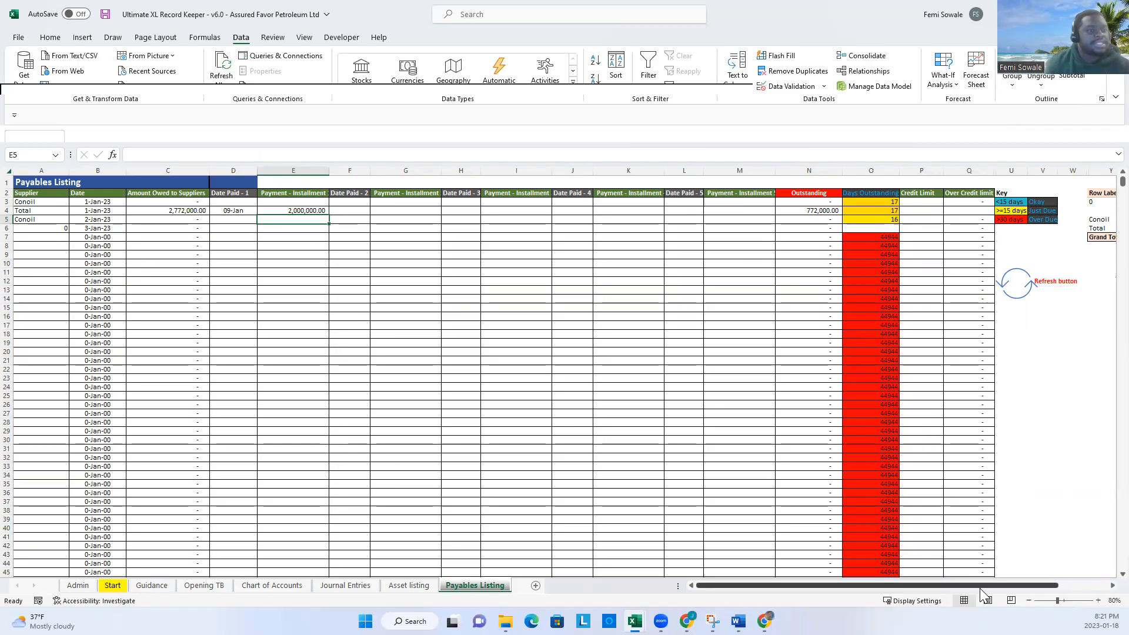
- Refresh the payables summary by supplier and check the total outstanding for Total
{"action": "left_click_drag", "start_coordinate": [965, 585], "coordinate": [1015, 586]}
{"action": "left_click", "coordinate": [872, 275]}
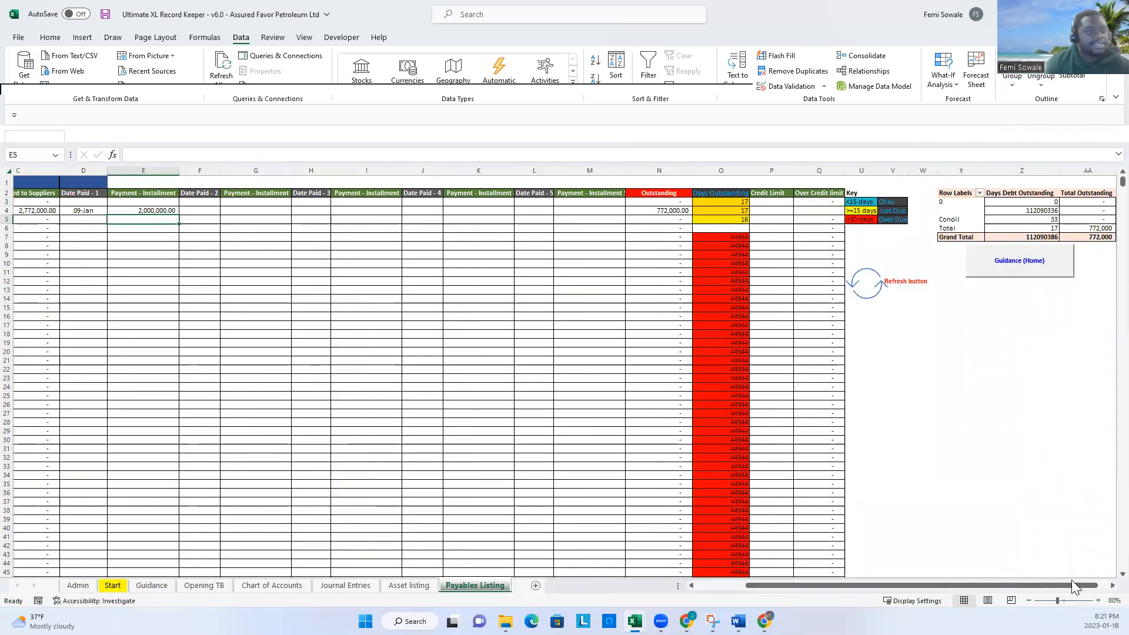
{"action": "left_click", "coordinate": [1100, 226]}
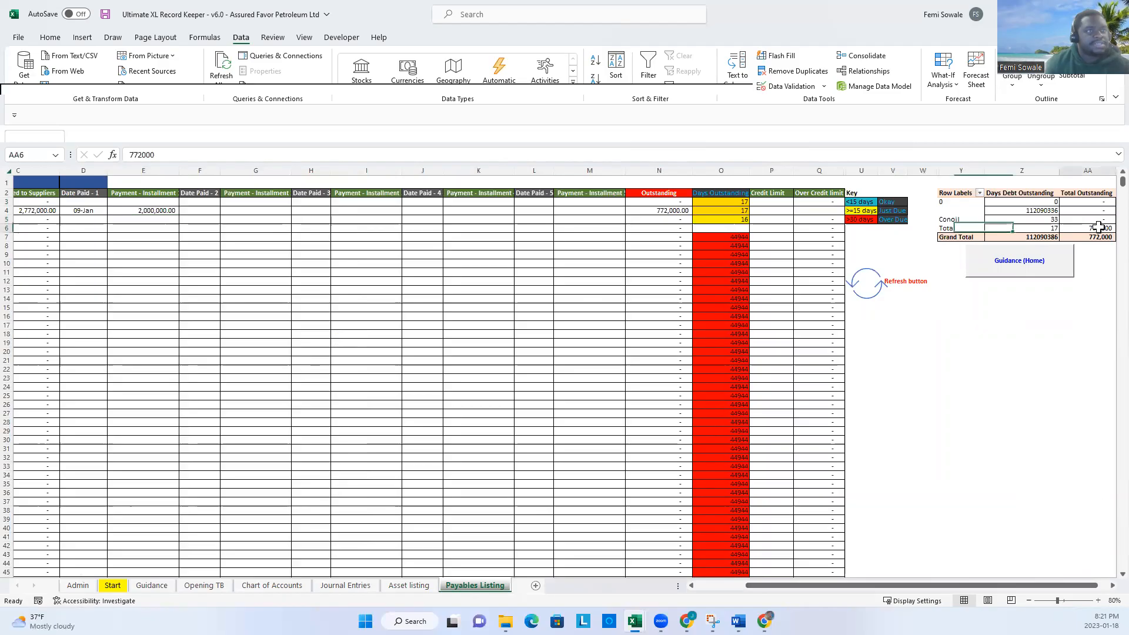
{"action": "left_click", "coordinate": [1114, 181]}
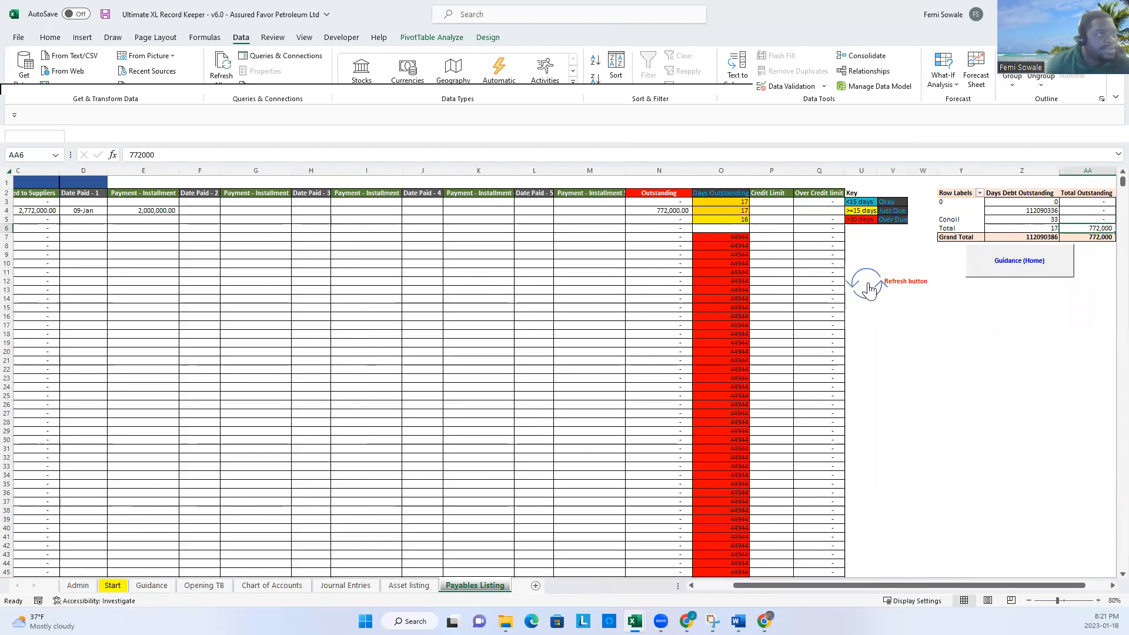
- Open the Assets sheet through the Guidance sheet and date the first asset entry 01-Jan-23
{"action": "left_click", "coordinate": [1021, 261]}
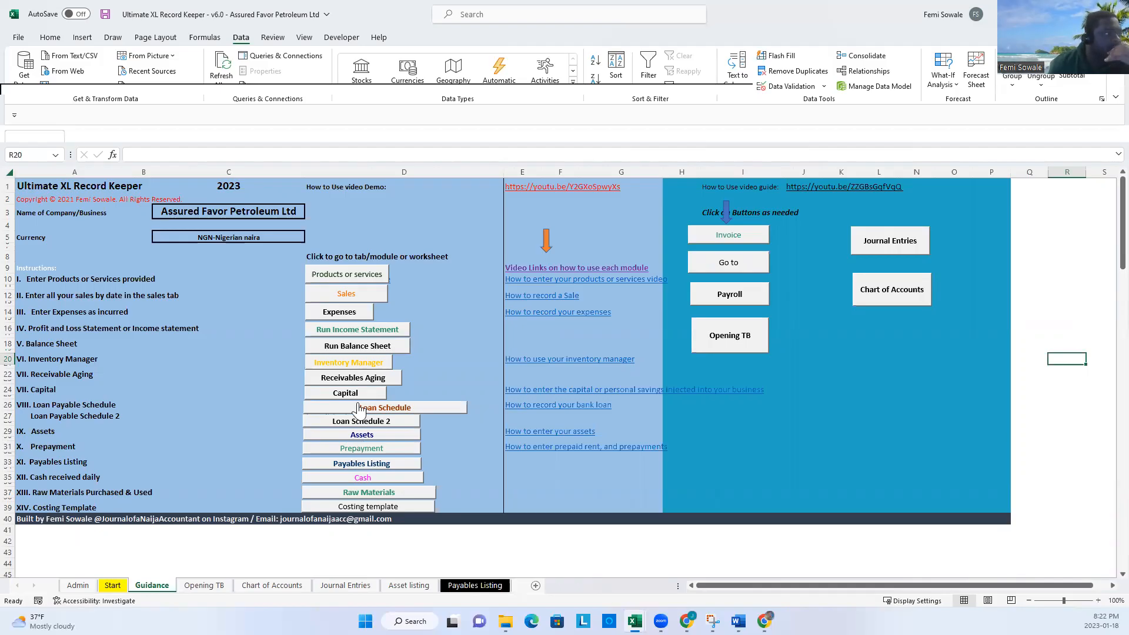
{"action": "left_click", "coordinate": [361, 437]}
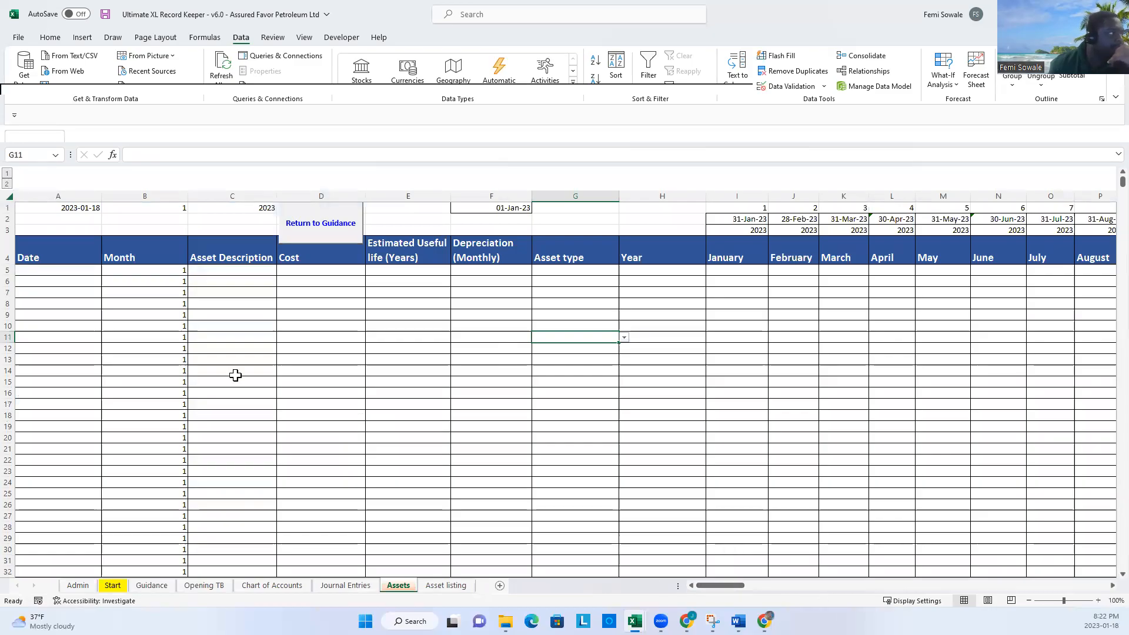
{"action": "left_click", "coordinate": [70, 271]}
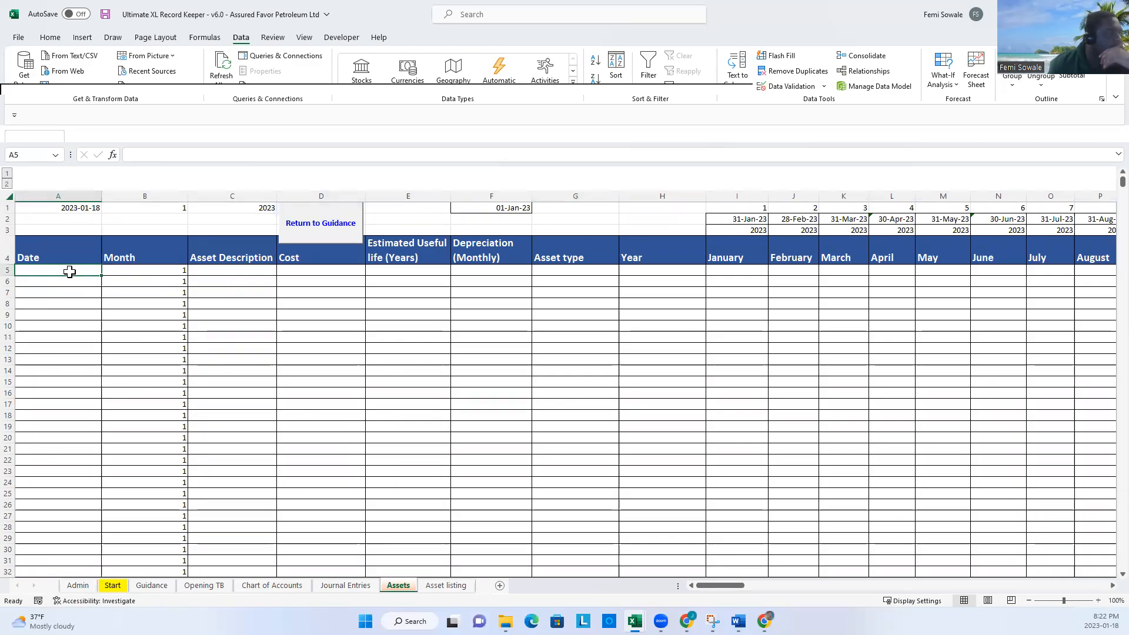
{"action": "type", "text": "Jan-23"}
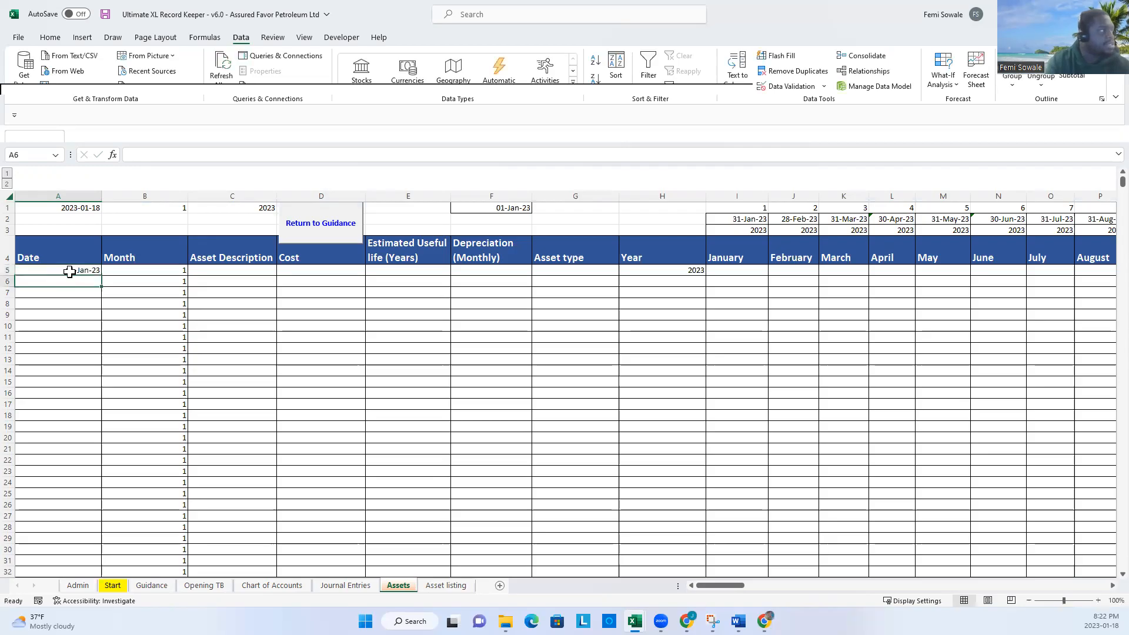
{"action": "key", "text": "Tab"}
{"action": "key", "text": "Tab"}
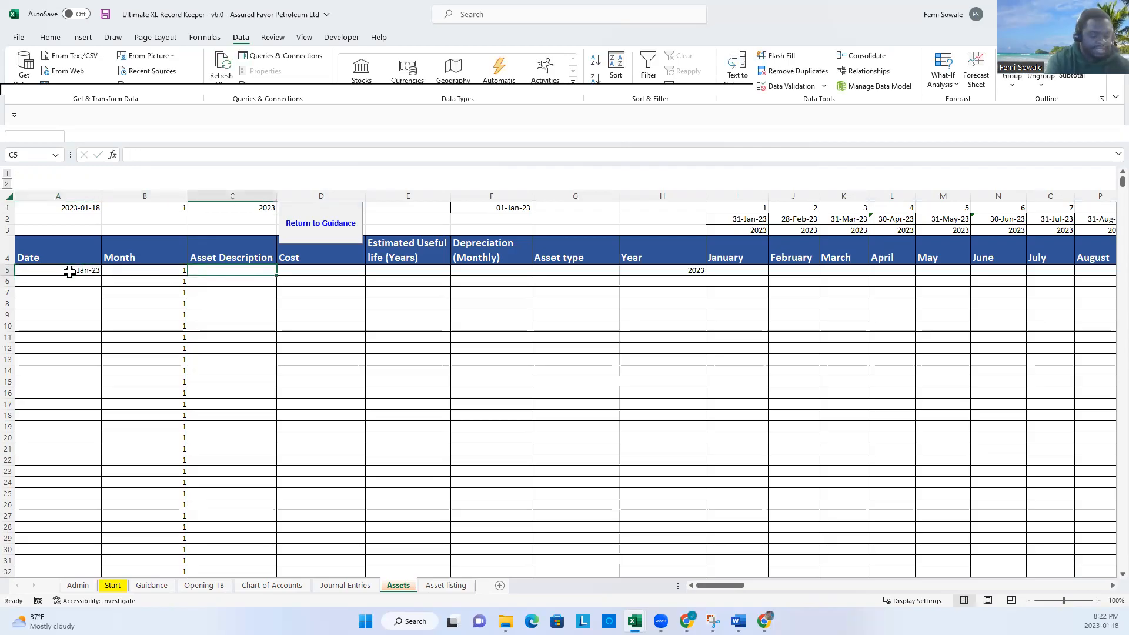
- Enter Mikano Gen as the first asset's description with a cost of 7,000,000
{"action": "type", "text": "Mik"}
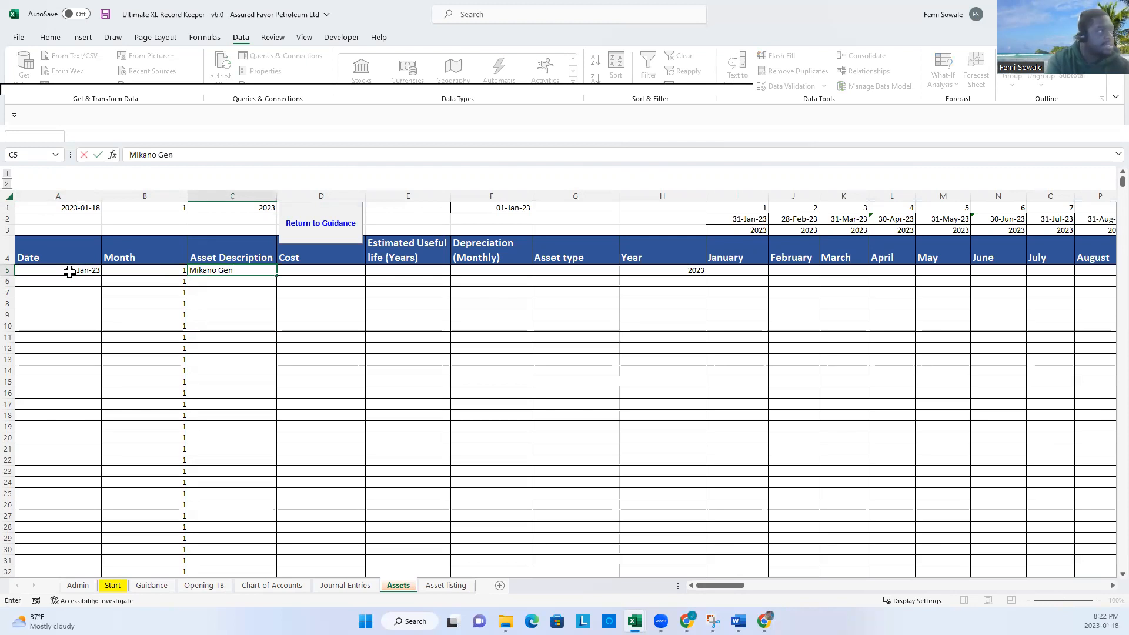
{"action": "type", "text": "ano Gen"}
{"action": "key", "text": "Tab"}
{"action": "type", "text": "7000"}
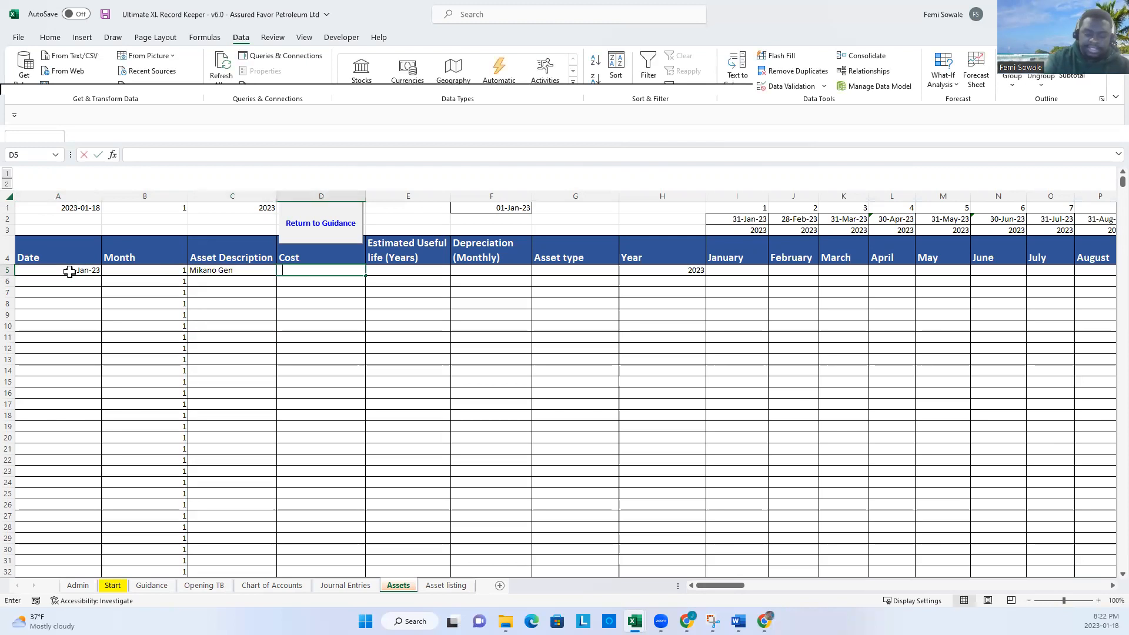
{"action": "key", "text": "Return"}
- Set the Mikano Gen's estimated useful life to 5 years and move across to its Year entry
{"action": "key", "text": "Up"}
{"action": "key", "text": "Right"}
{"action": "key", "text": "Right"}
{"action": "type", "text": "5"}
{"action": "key", "text": "Return"}
{"action": "key", "text": "Up"}
{"action": "key", "text": "Right"}
{"action": "key", "text": "Right"}
{"action": "key", "text": "Right"}
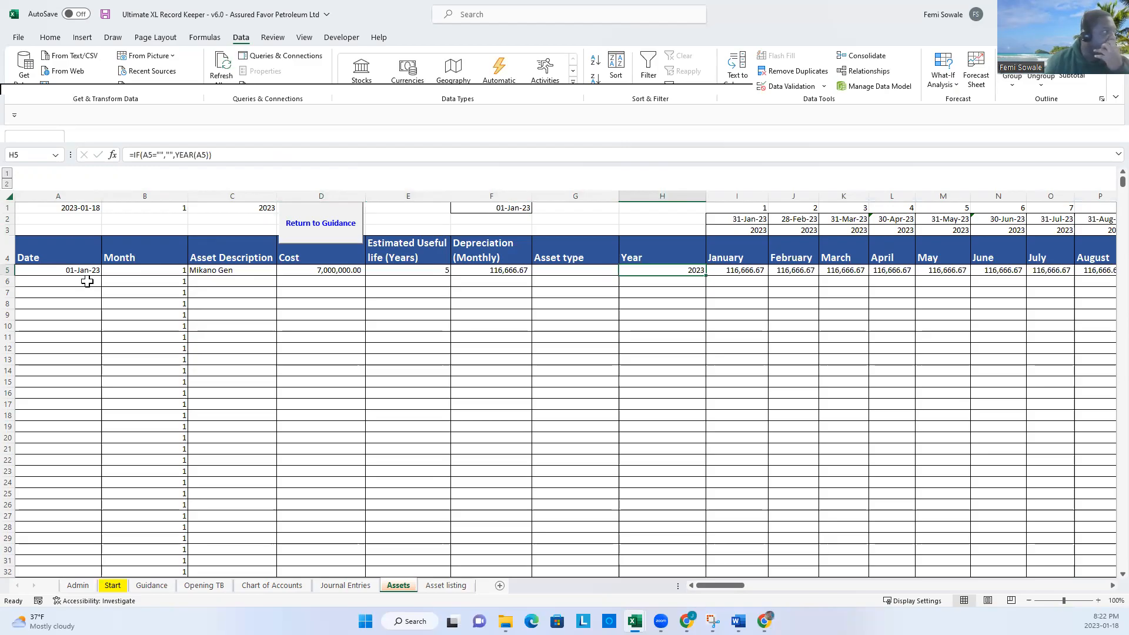
- Fill the date down so the second asset is dated 02-Jan-23, and enter Pumps as its description
{"action": "left_click", "coordinate": [88, 281]}
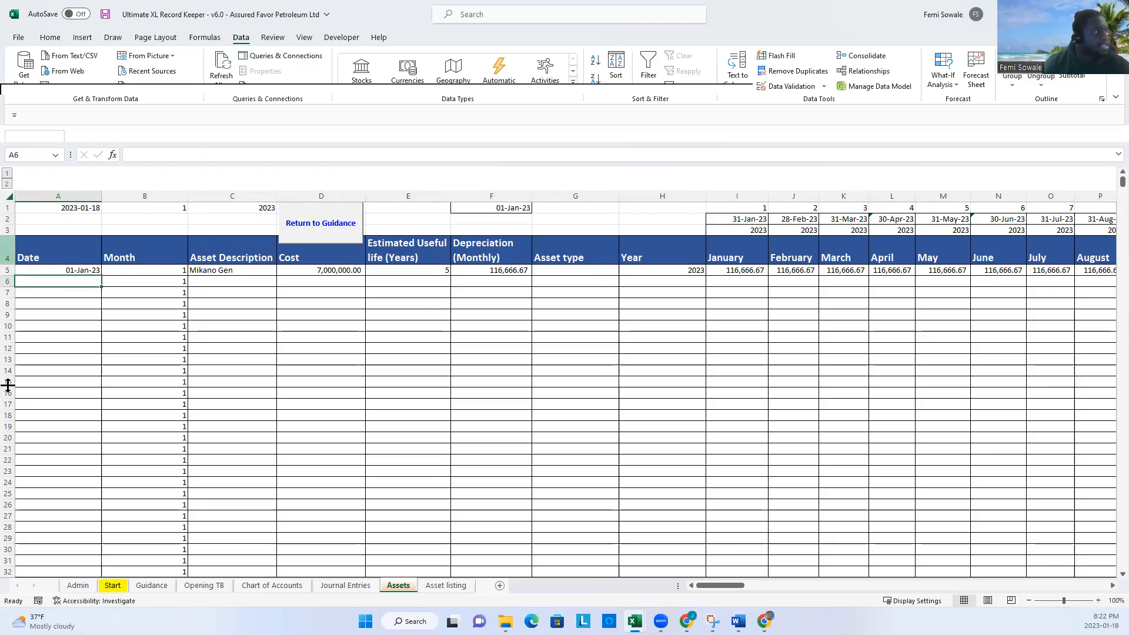
{"action": "left_click", "coordinate": [104, 274]}
{"action": "left_click_drag", "start_coordinate": [101, 274], "coordinate": [97, 286]}
{"action": "left_click", "coordinate": [230, 281]}
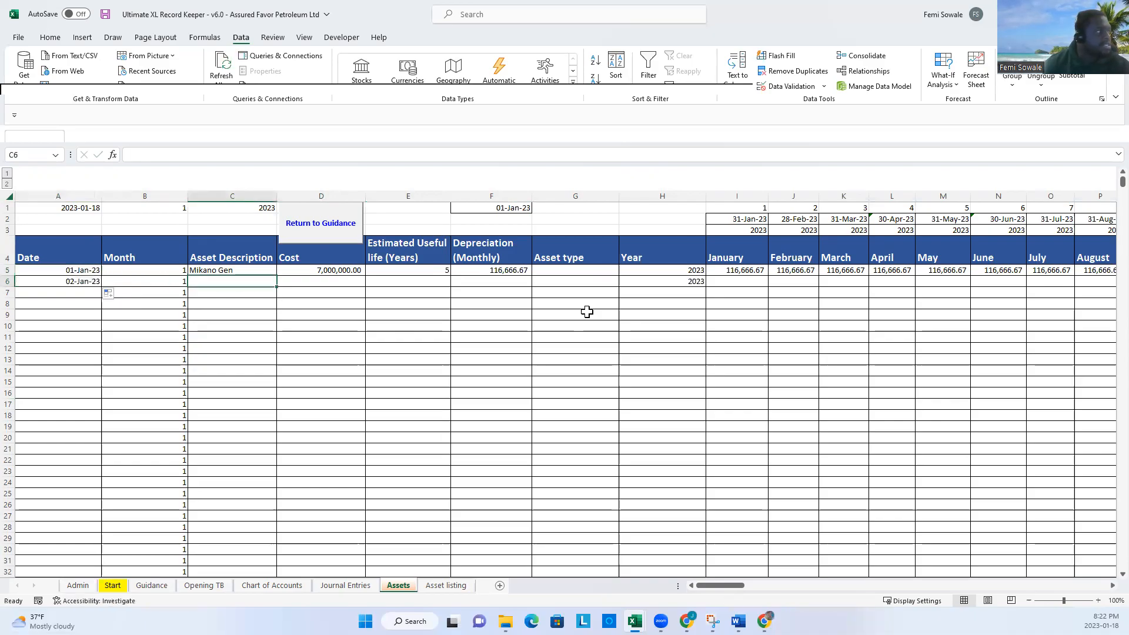
{"action": "type", "text": "Pu"}
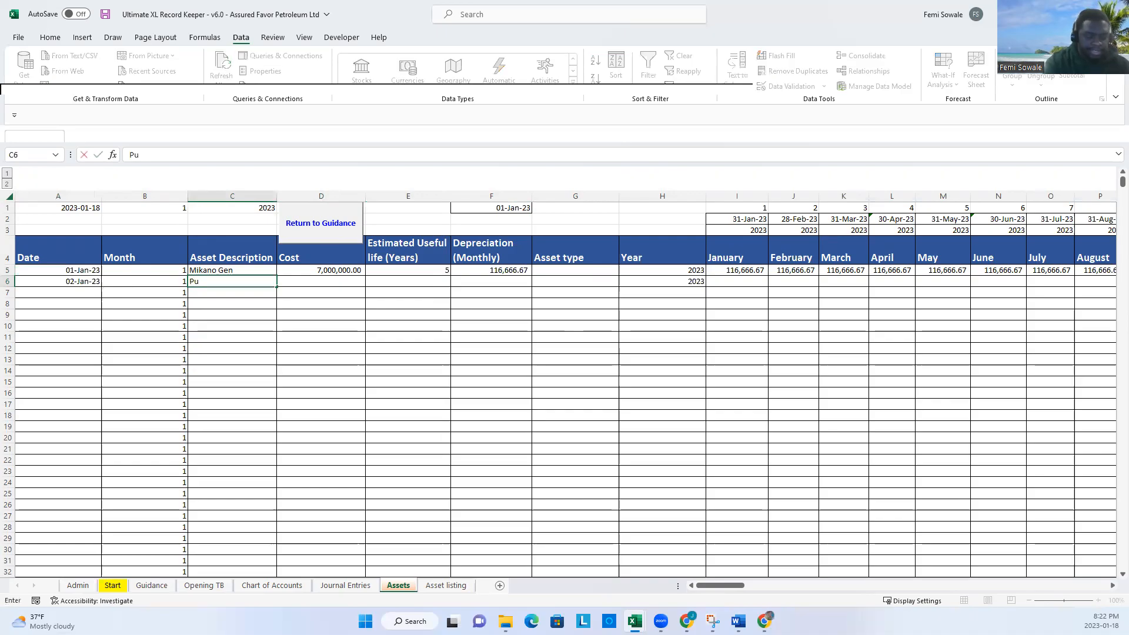
{"action": "type", "text": "mps"}
{"action": "key", "text": "Tab"}
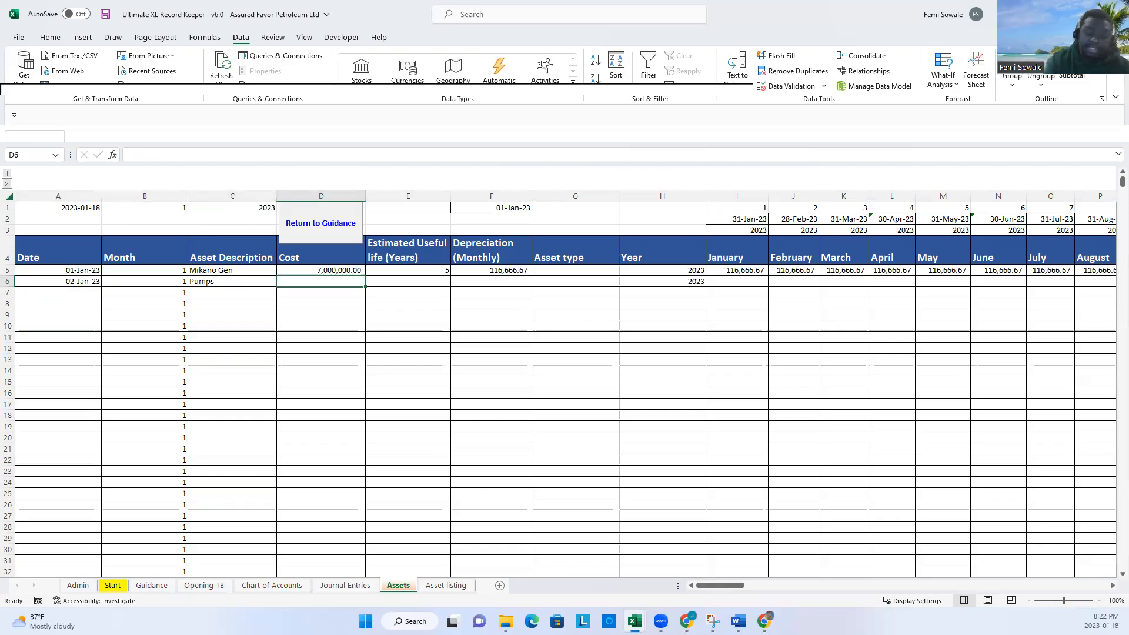
- Enter the Pumps' cost as the calculation 4*2000000 and set their estimated useful life to 5 years
{"action": "type", "text": "+4*200000"}
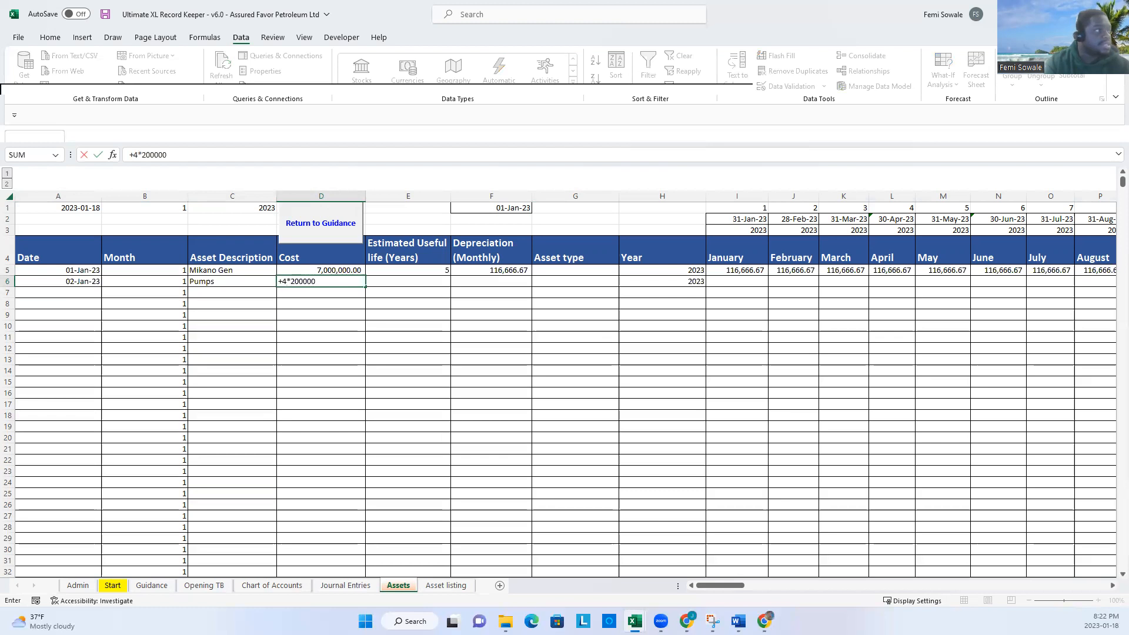
{"action": "key", "text": "Return"}
{"action": "key", "text": "Up"}
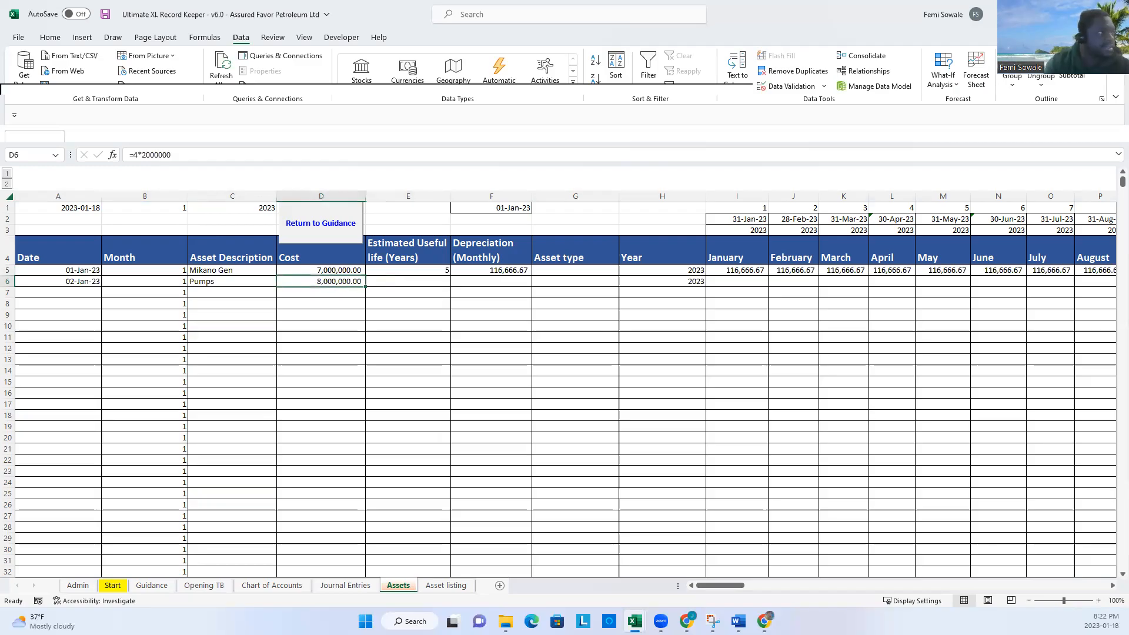
{"action": "key", "text": "Right"}
{"action": "type", "text": "5"}
{"action": "key", "text": "Return"}
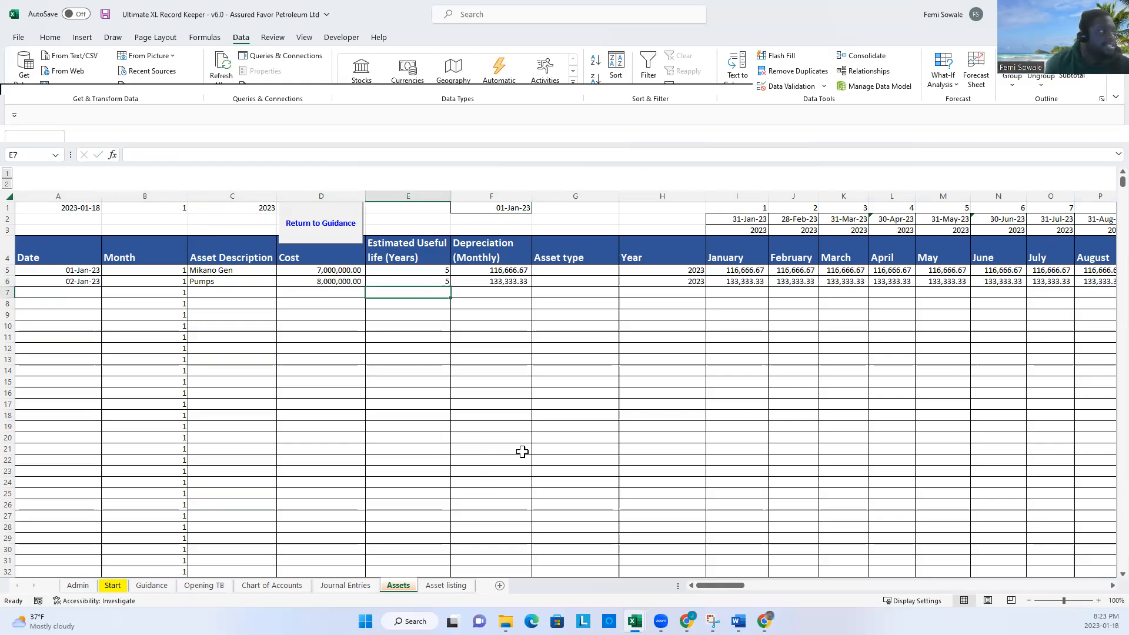
- Run the income statement through the Guidance sheet, expand the depreciation breakdown and check the January and year-to-date figures
{"action": "left_click", "coordinate": [322, 237]}
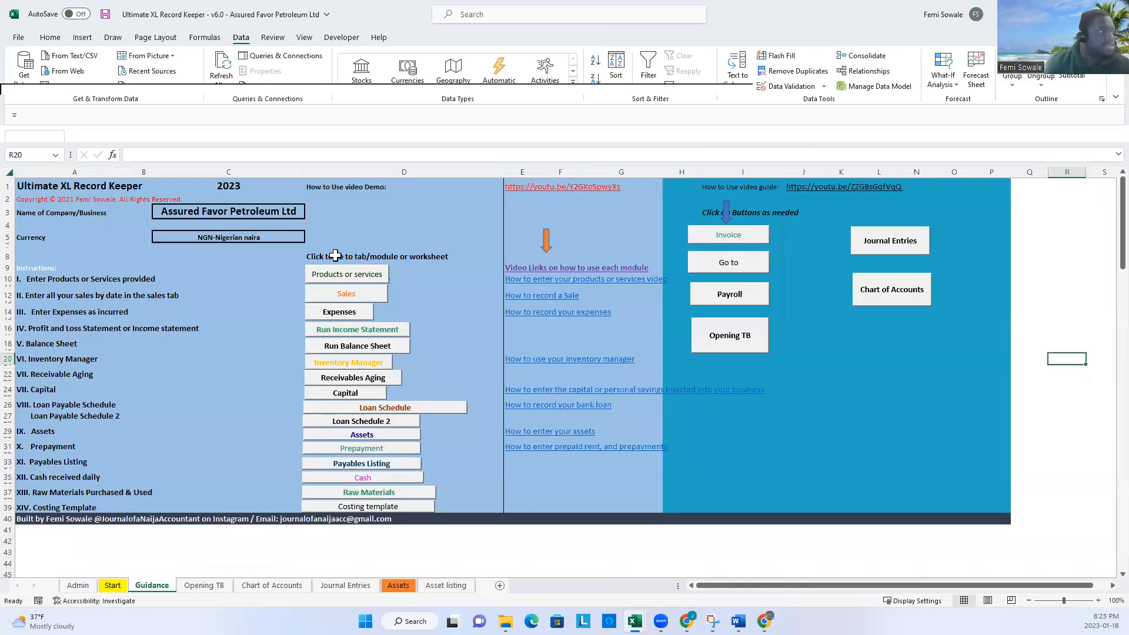
{"action": "left_click", "coordinate": [365, 328]}
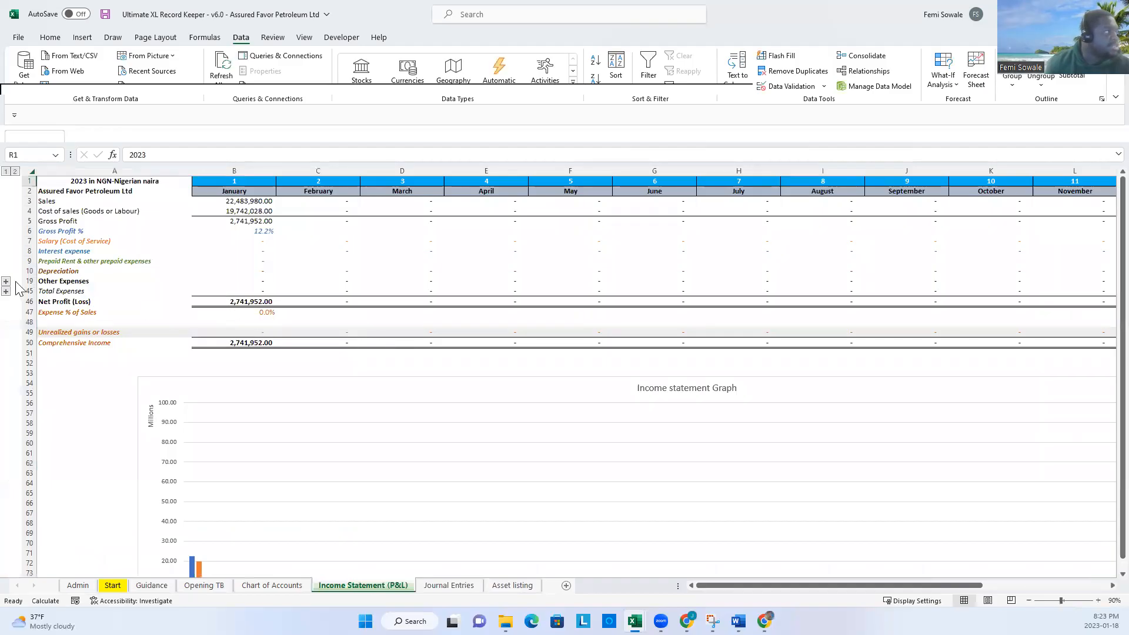
{"action": "left_click_drag", "start_coordinate": [875, 586], "coordinate": [620, 564]}
{"action": "left_click", "coordinate": [6, 281]}
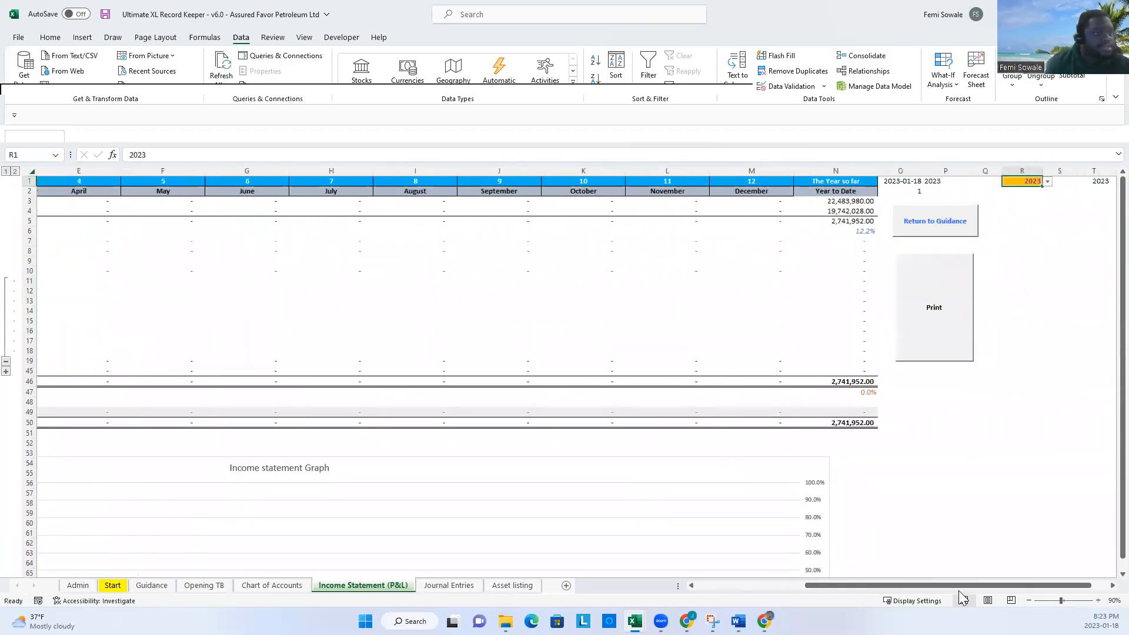
{"action": "left_click_drag", "start_coordinate": [914, 584], "coordinate": [829, 584]}
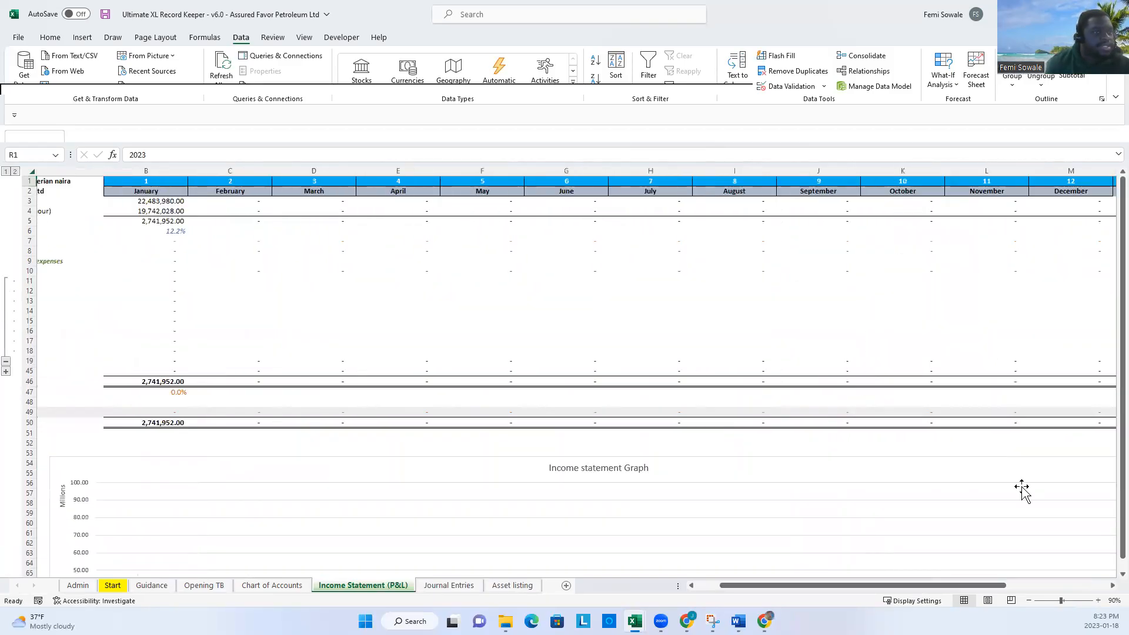
{"action": "left_click_drag", "start_coordinate": [983, 586], "coordinate": [1087, 585]}
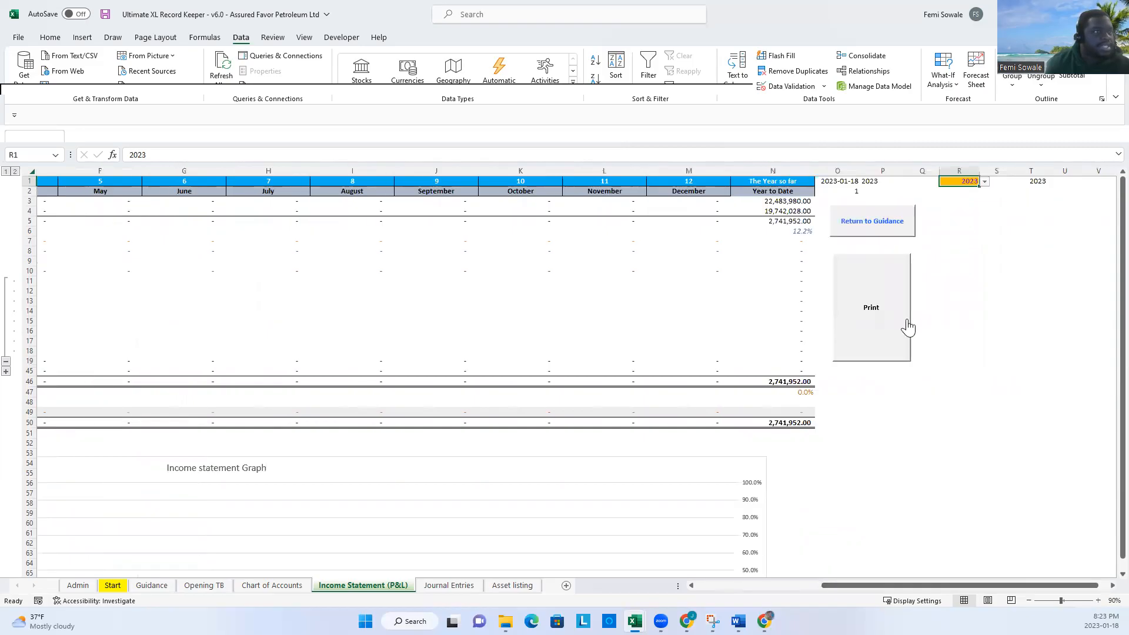
- Reopen the Assets sheet through the Guidance sheet and set the asset type of both Mikano Gen and Pumps to Equipment
{"action": "left_click", "coordinate": [874, 239]}
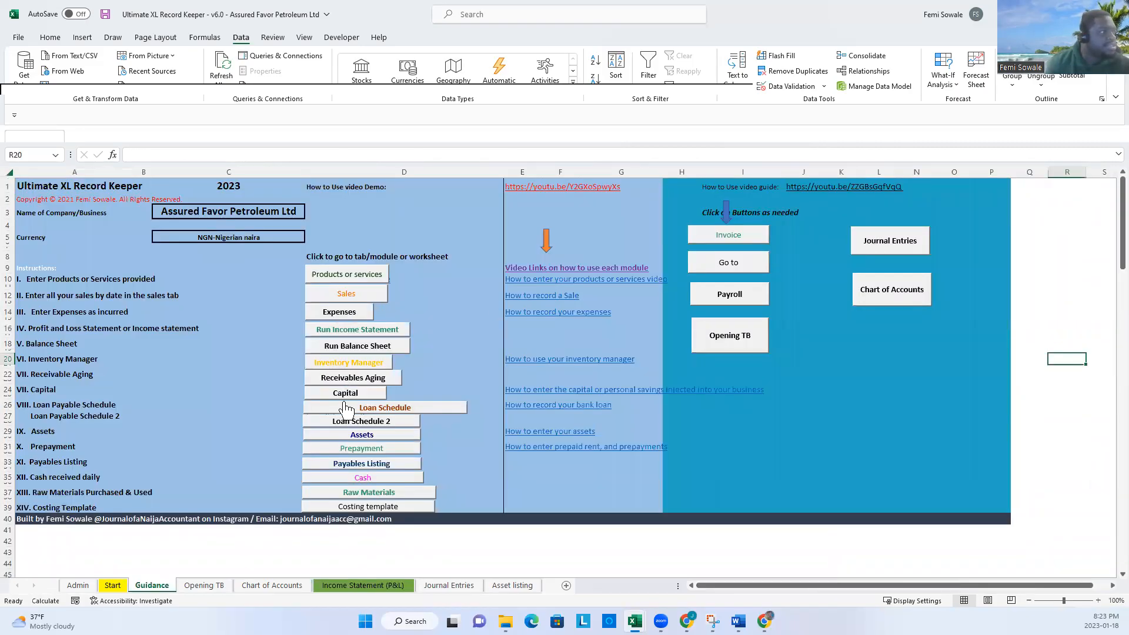
{"action": "left_click", "coordinate": [372, 437]}
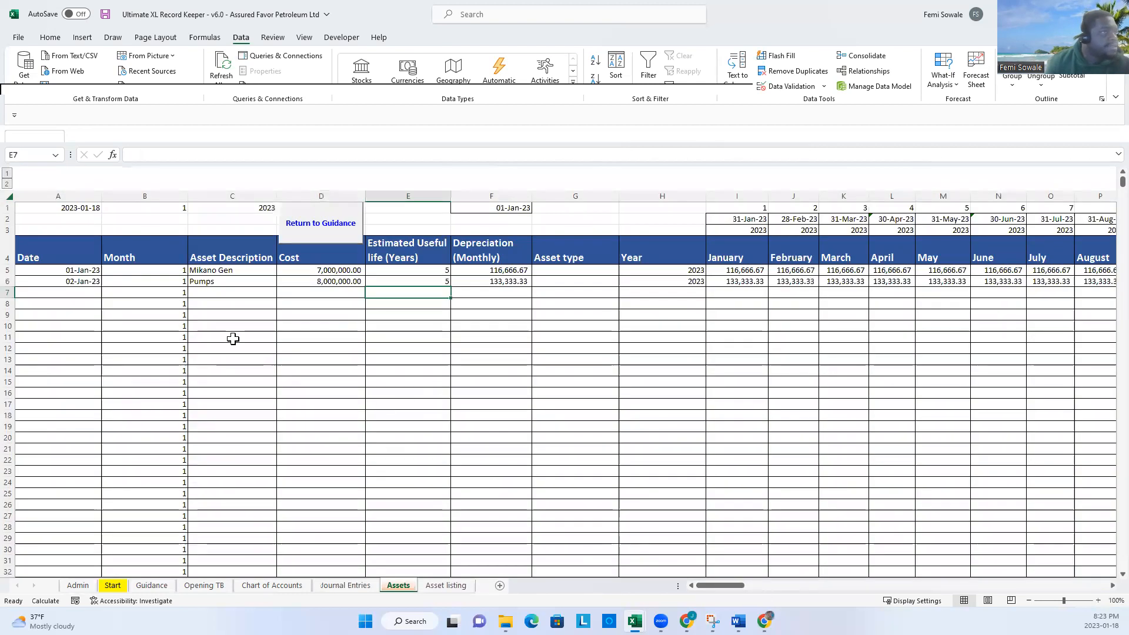
{"action": "left_click_drag", "start_coordinate": [734, 587], "coordinate": [738, 591]}
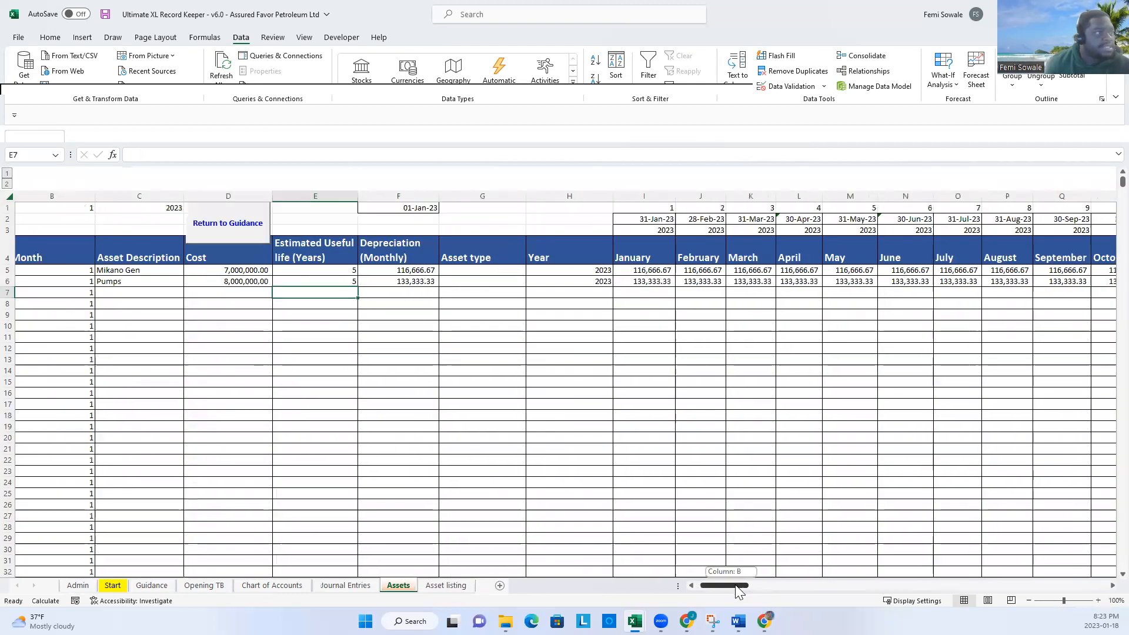
{"action": "left_click", "coordinate": [510, 272]}
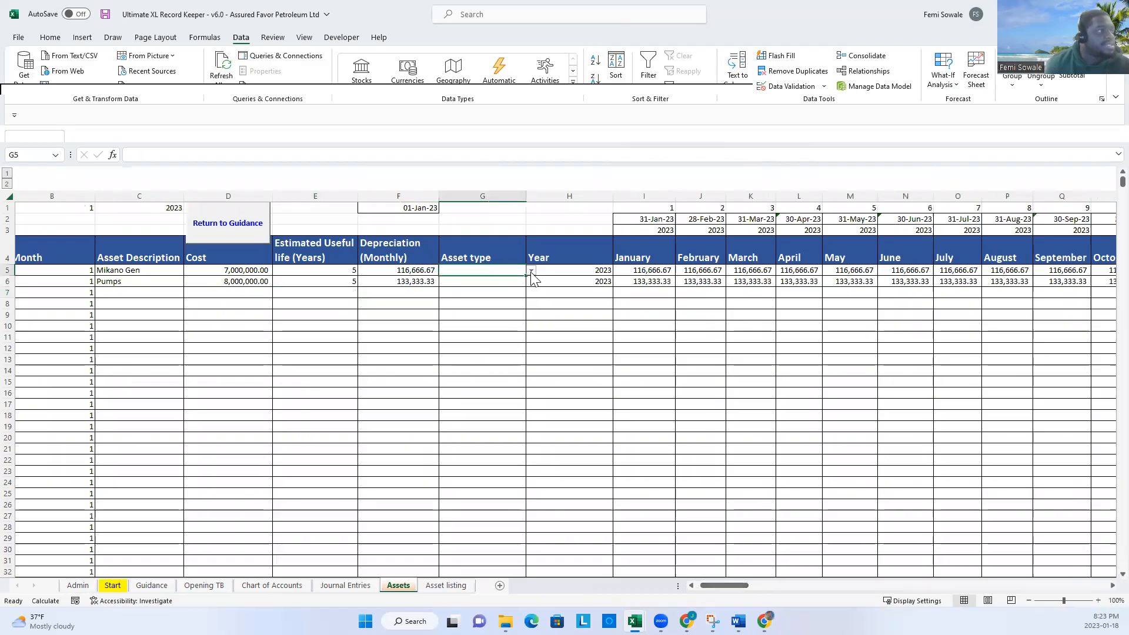
{"action": "left_click", "coordinate": [531, 271]}
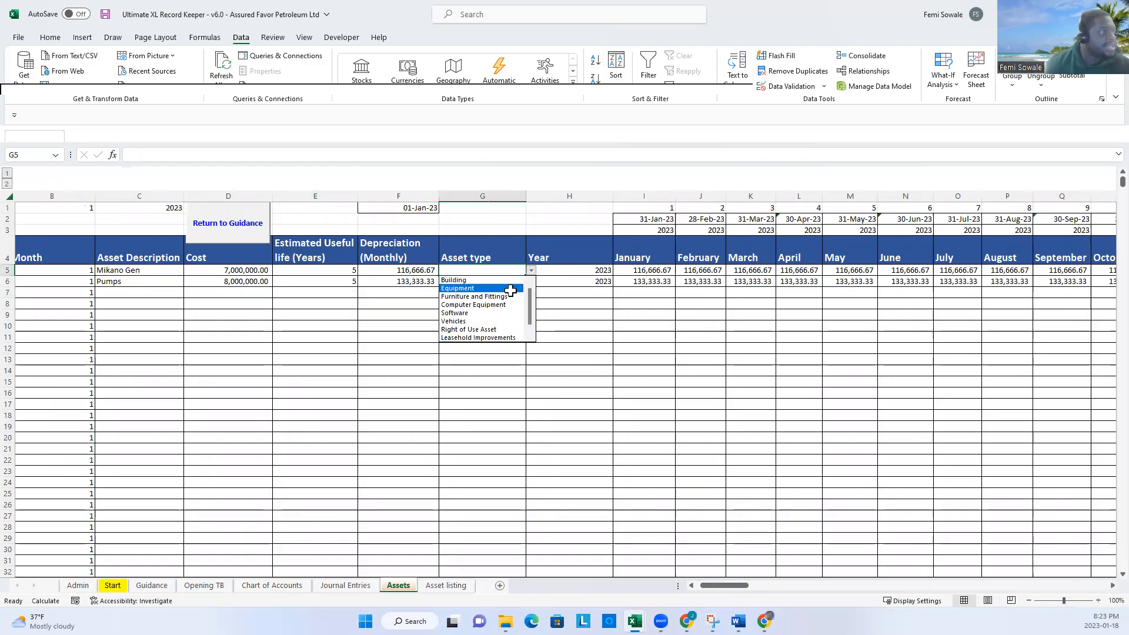
{"action": "left_click", "coordinate": [511, 288]}
{"action": "left_click", "coordinate": [519, 282]}
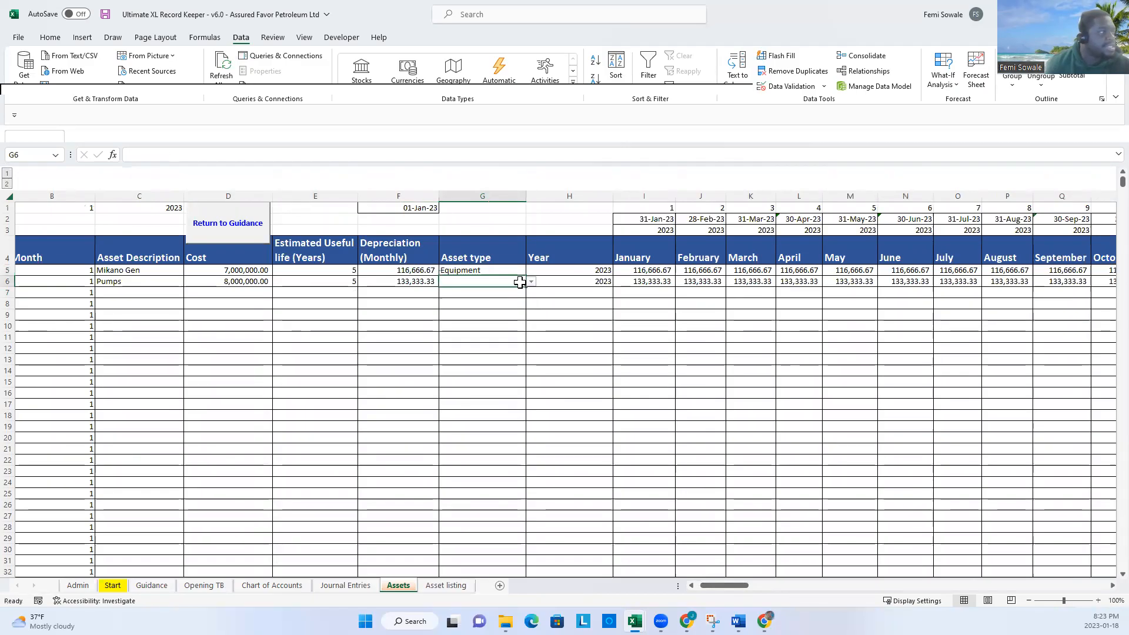
{"action": "left_click", "coordinate": [531, 284]}
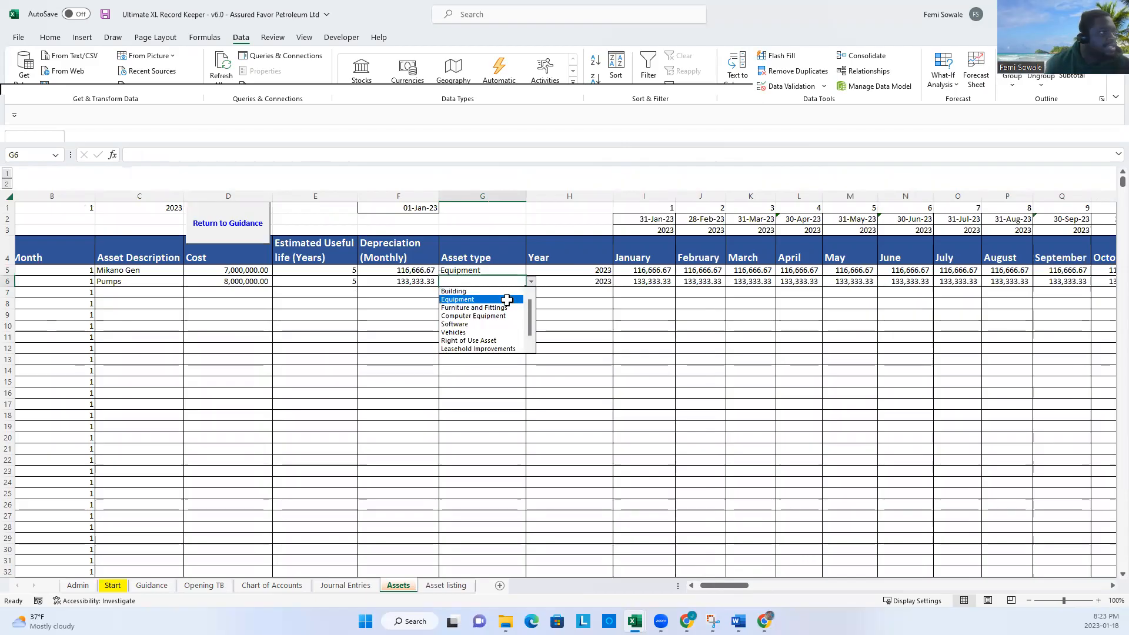
{"action": "left_click", "coordinate": [513, 302]}
{"action": "left_click_drag", "start_coordinate": [740, 585], "coordinate": [555, 584]}
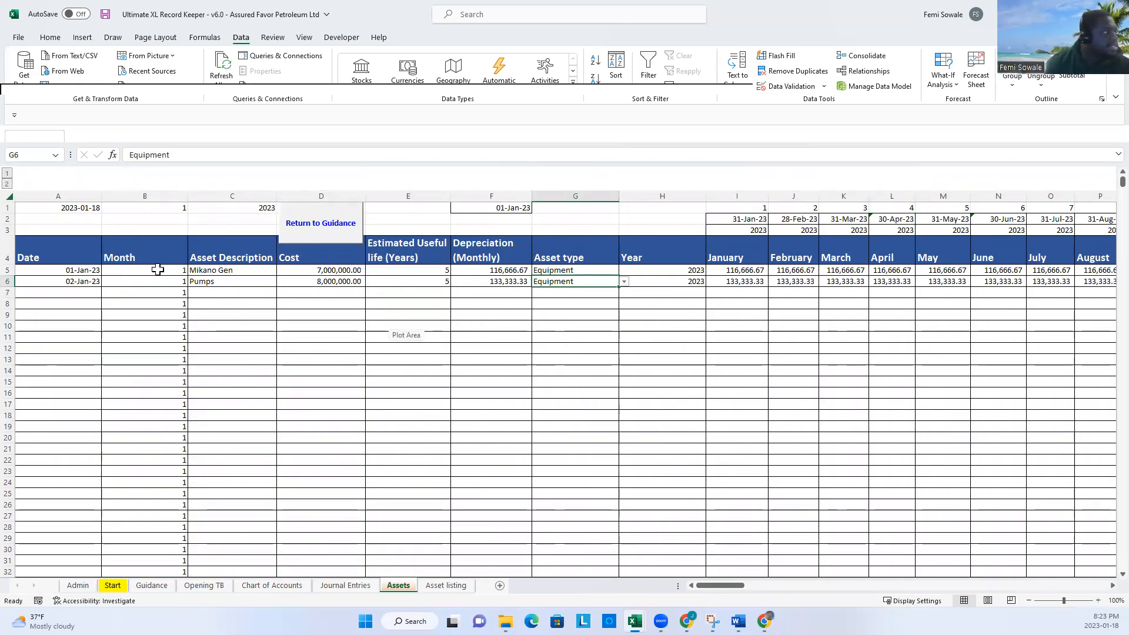
- Rerun the income statement through the Guidance sheet and check January's equipment depreciation and net profit
{"action": "left_click", "coordinate": [339, 219]}
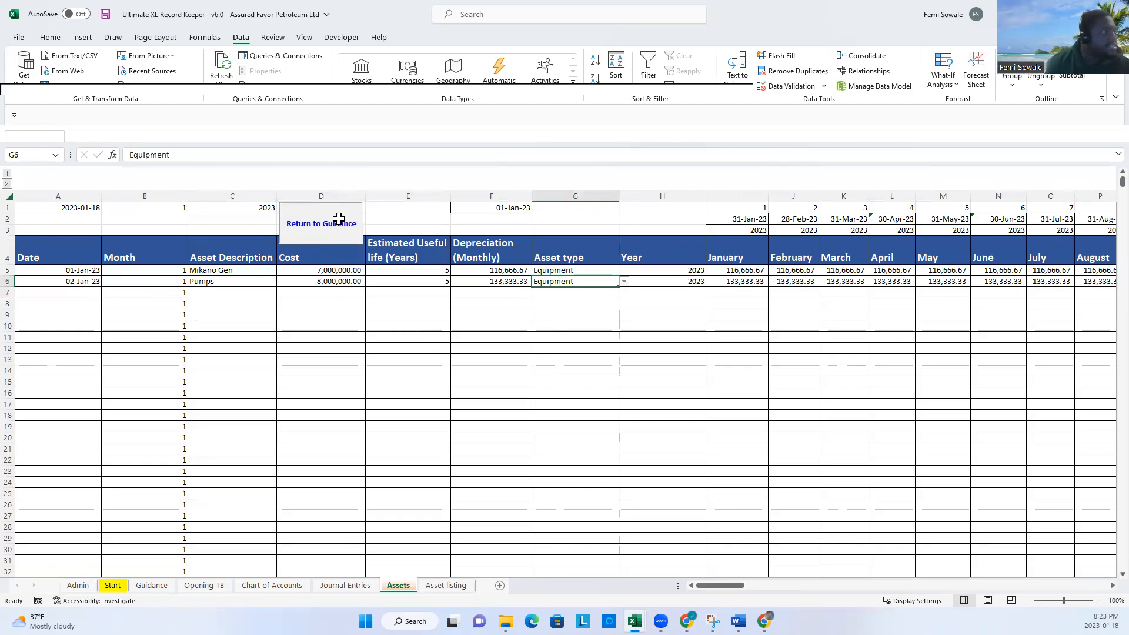
{"action": "left_click", "coordinate": [356, 326]}
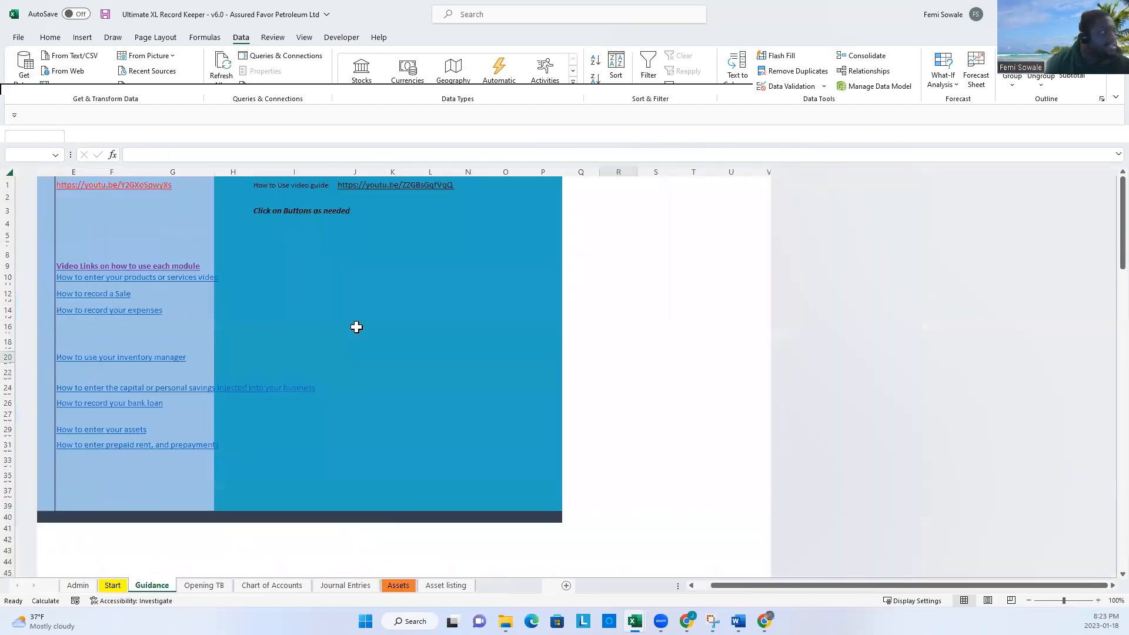
{"action": "left_click_drag", "start_coordinate": [937, 586], "coordinate": [667, 579]}
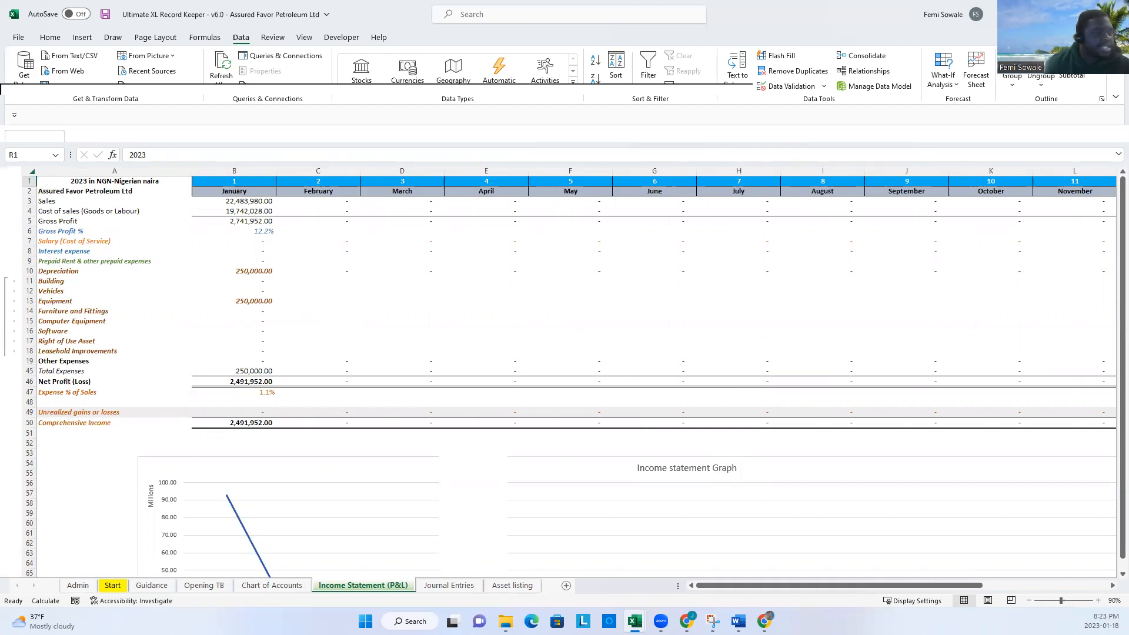
{"action": "left_click_drag", "start_coordinate": [905, 588], "coordinate": [1031, 594]}
- Open the Capital sheet through the Guidance sheet and enter 100,000,000 as the capital injected on 01-Jan
{"action": "left_click", "coordinate": [869, 231]}
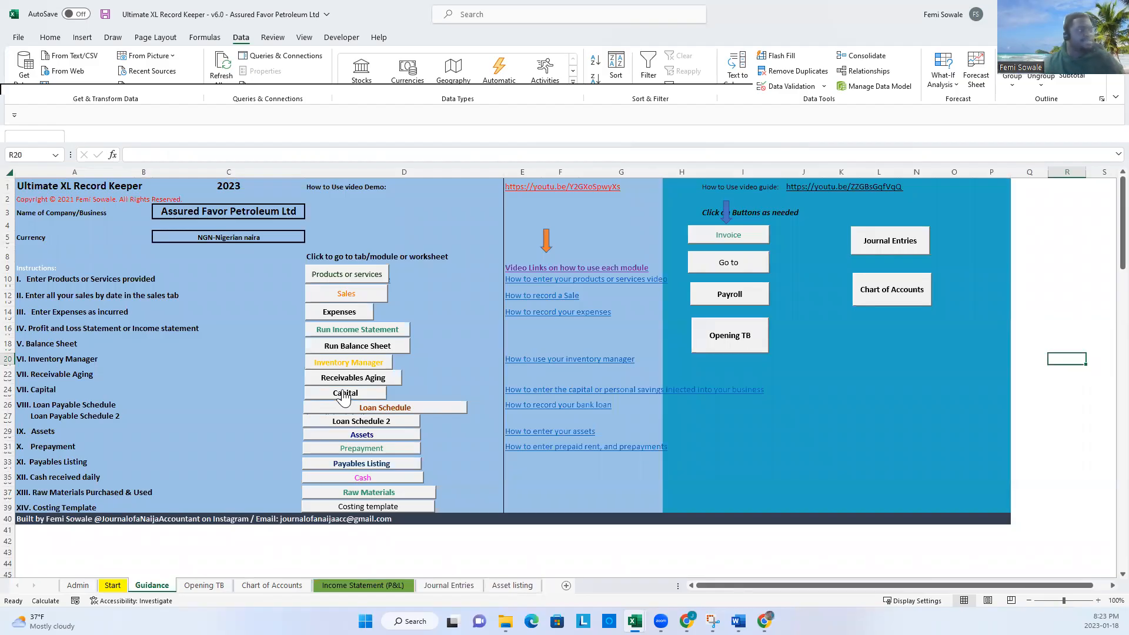
{"action": "left_click", "coordinate": [350, 393]}
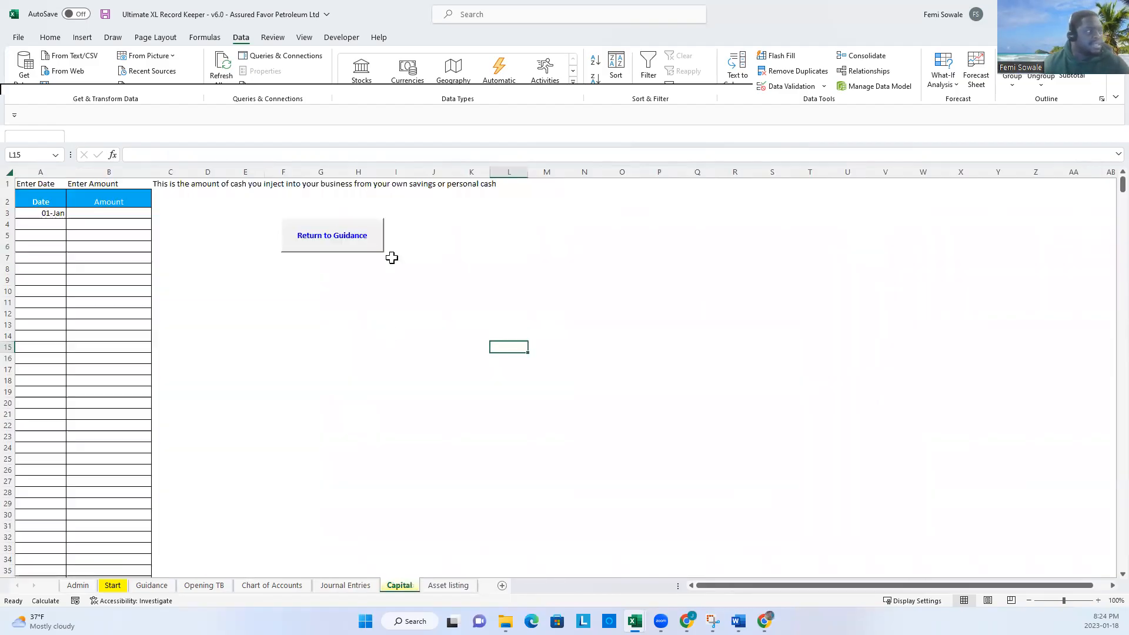
{"action": "left_click", "coordinate": [115, 215]}
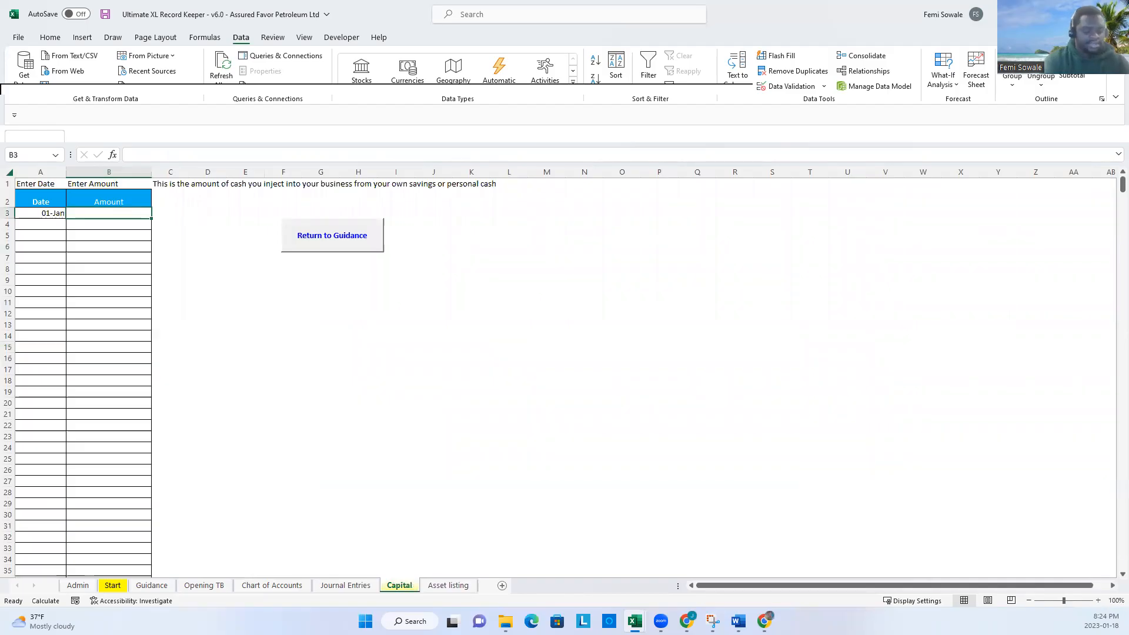
{"action": "type", "text": "100"}
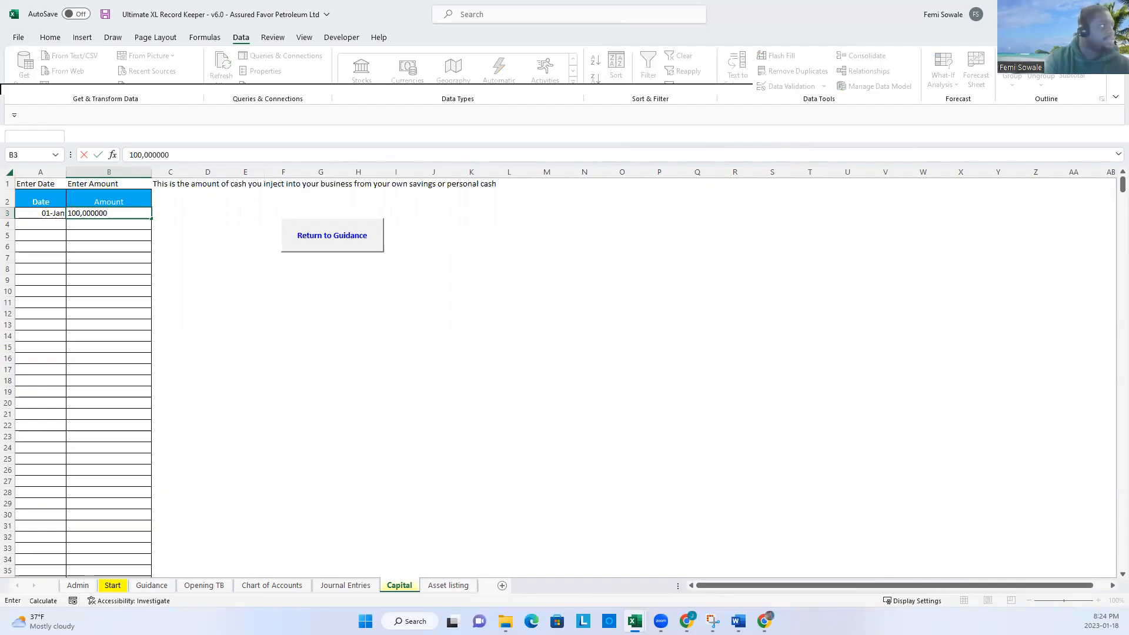
{"action": "type", "text": ",000,000"}
{"action": "key", "text": "Return"}
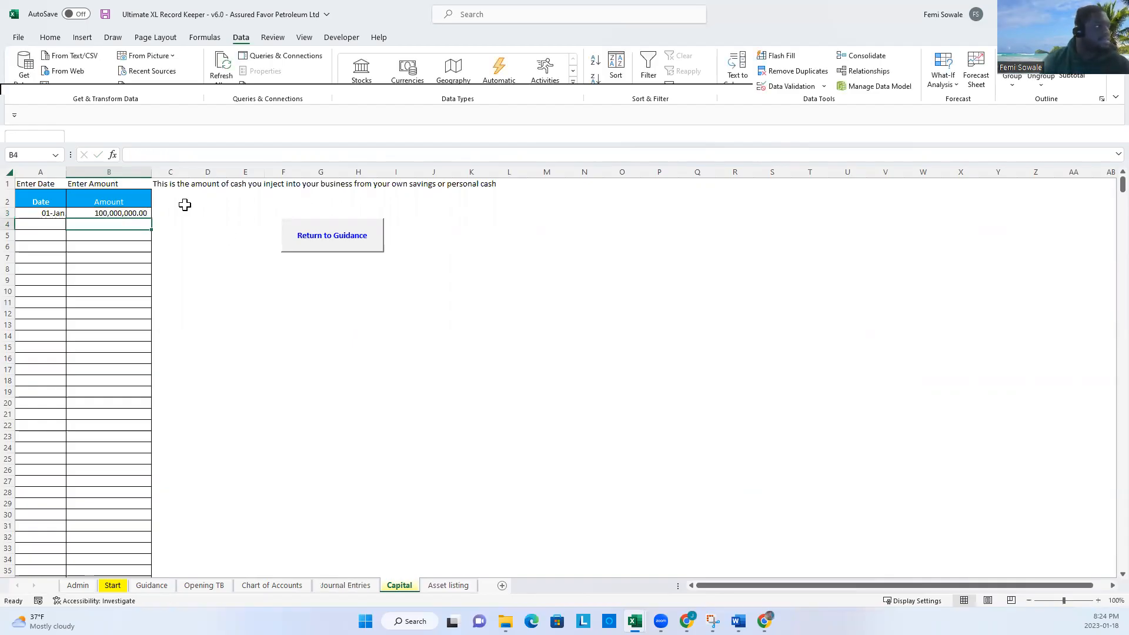
- Open the Expenses sheet through the Guidance sheet and date the first expense entry 2023-01-01
{"action": "left_click", "coordinate": [343, 251]}
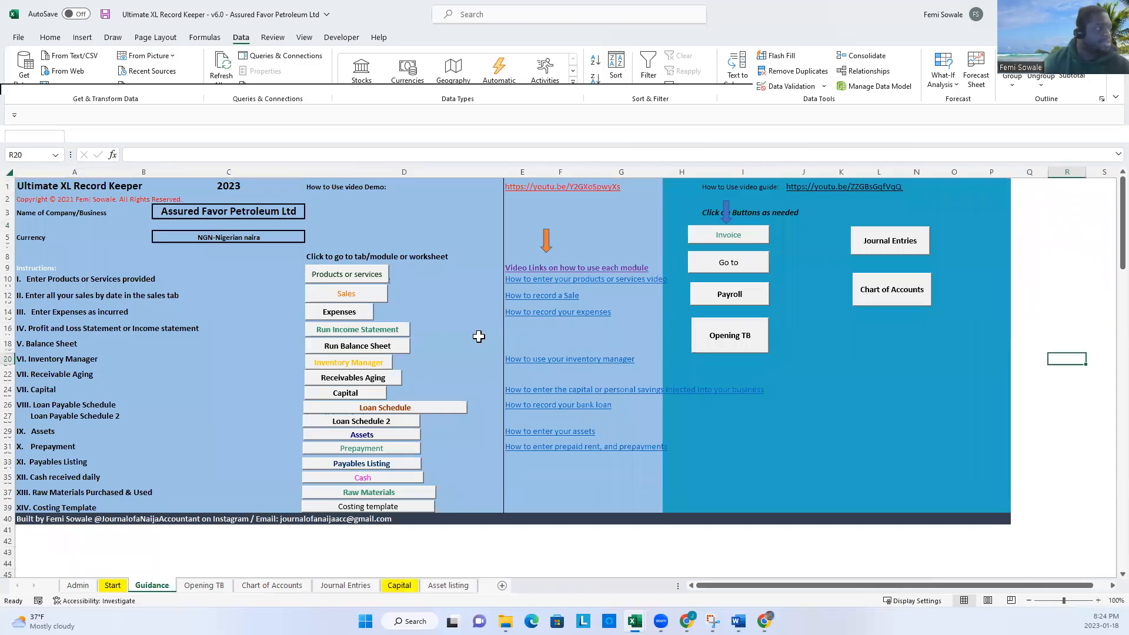
{"action": "left_click", "coordinate": [338, 313]}
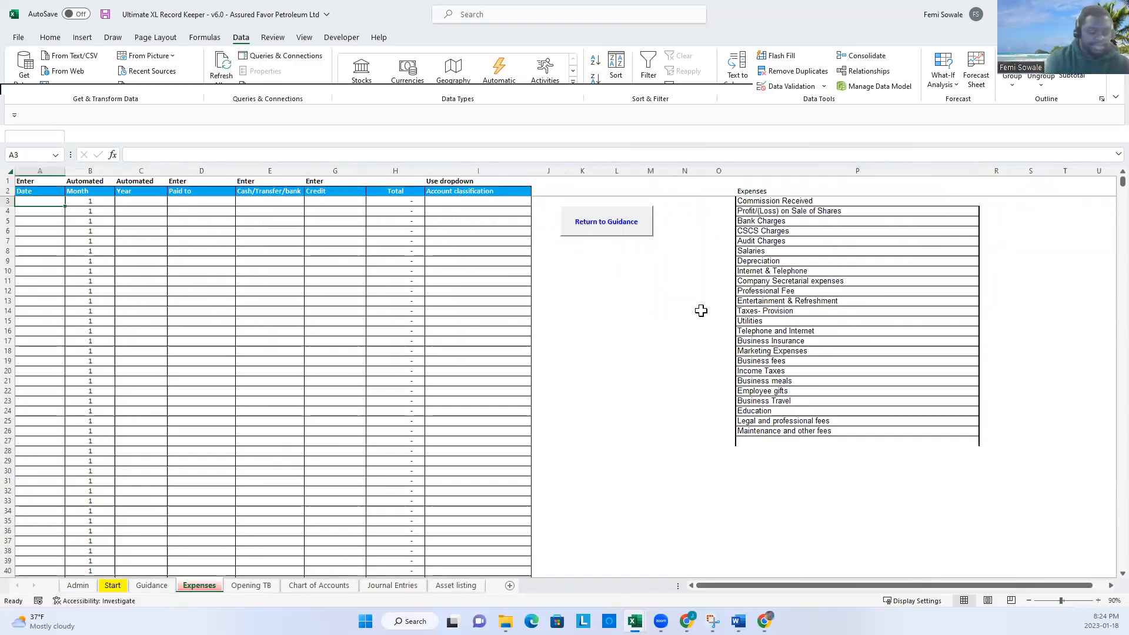
{"action": "type", "text": "jan1"}
{"action": "key", "text": "Return"}
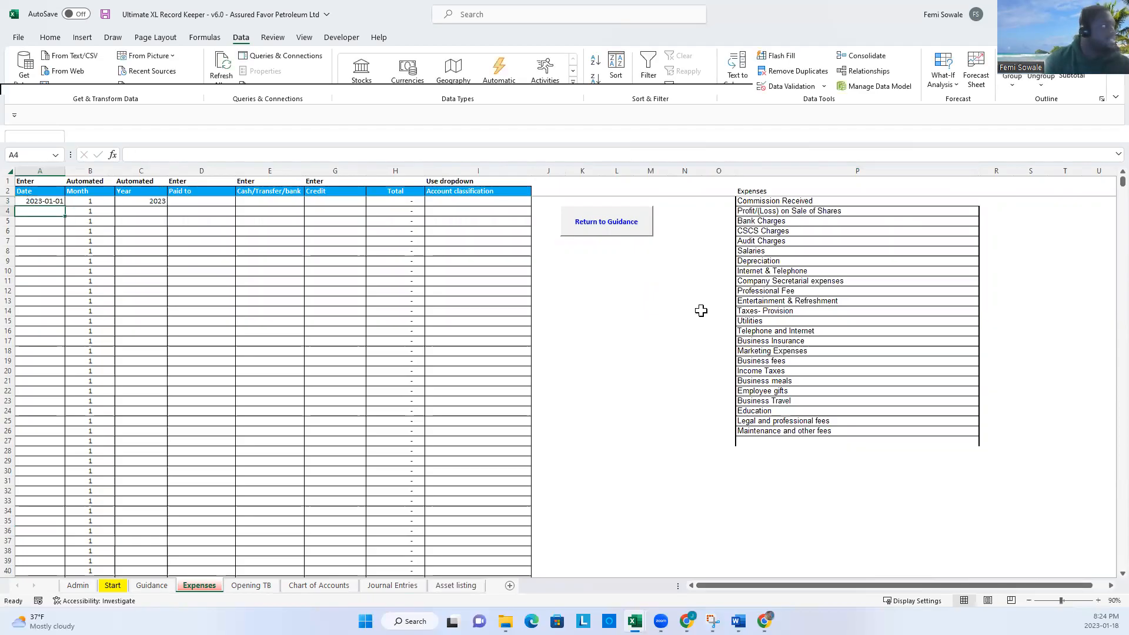
- Record a 50,000 cash/transfer payment to Accountant in the first expense row and classify it as Professional Fee
{"action": "left_click", "coordinate": [202, 202]}
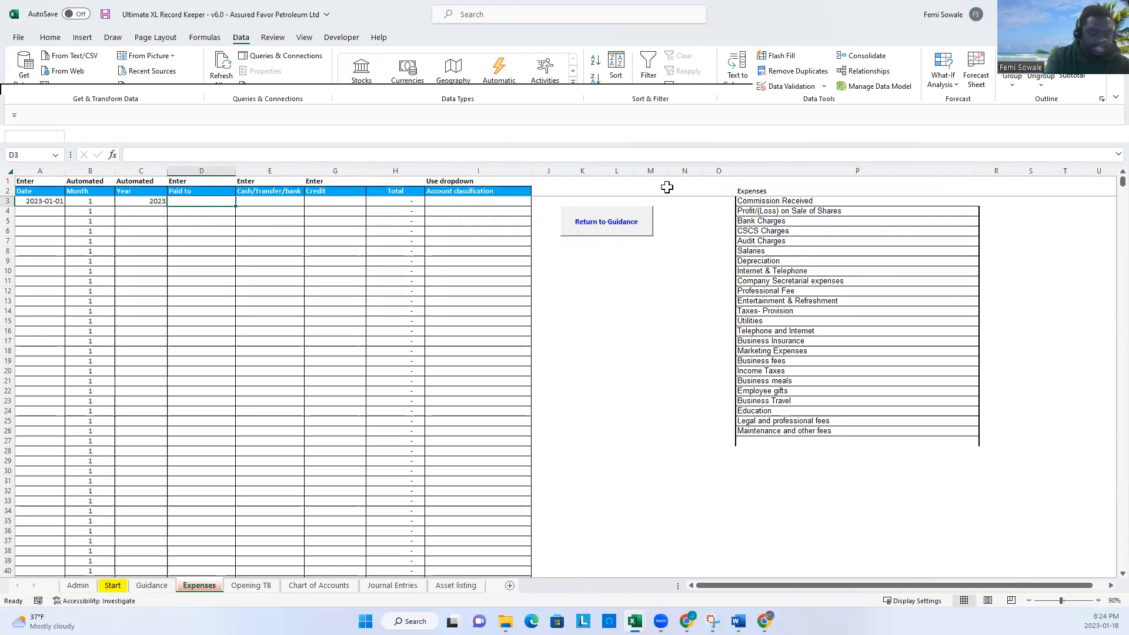
{"action": "type", "text": "Accountant"}
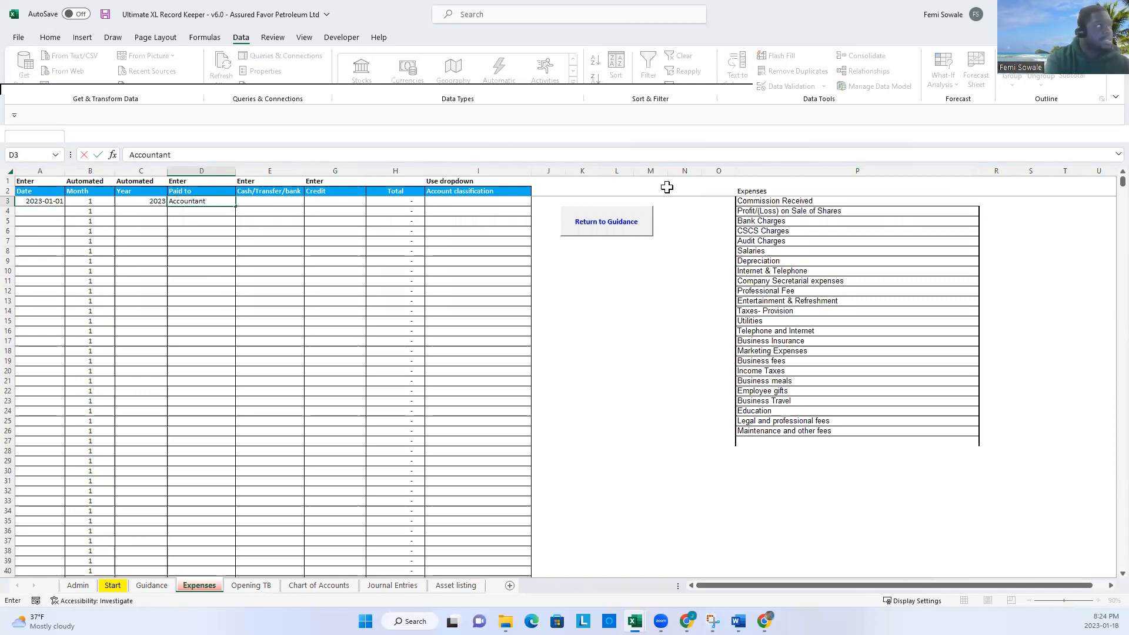
{"action": "key", "text": "Tab"}
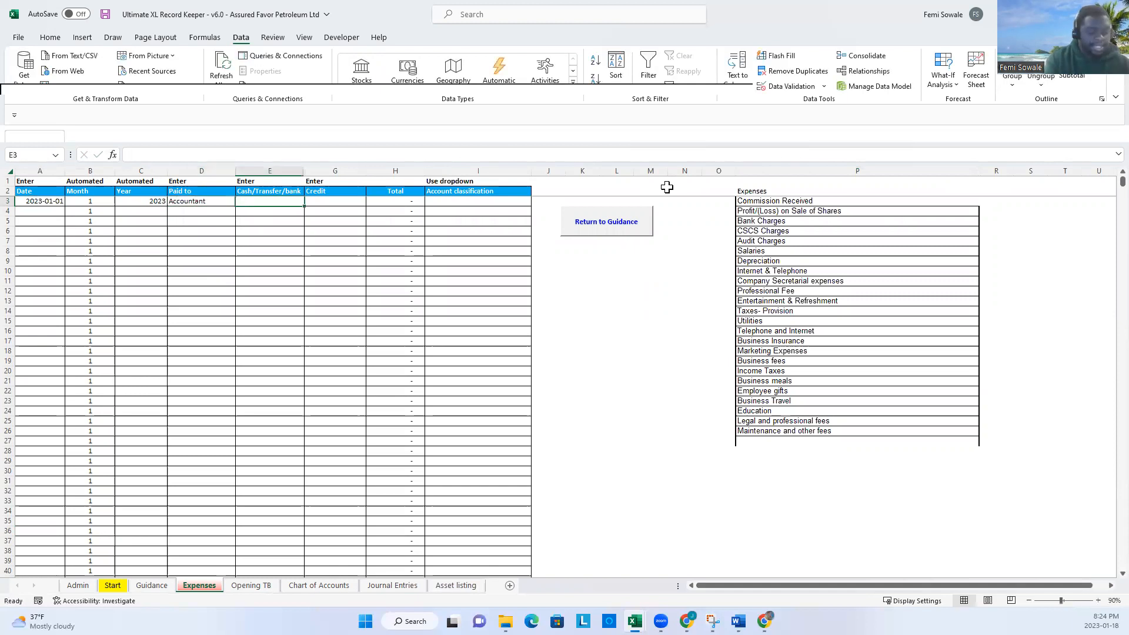
{"action": "type", "text": "50000"}
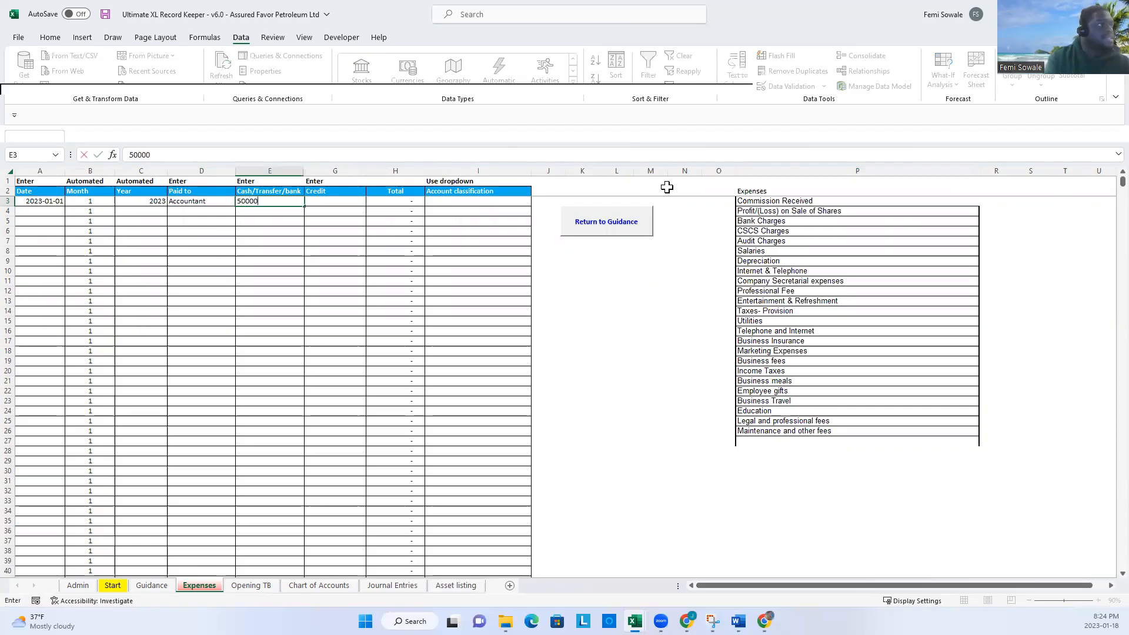
{"action": "key", "text": "Return"}
{"action": "left_click", "coordinate": [483, 203]}
{"action": "left_click", "coordinate": [537, 202]}
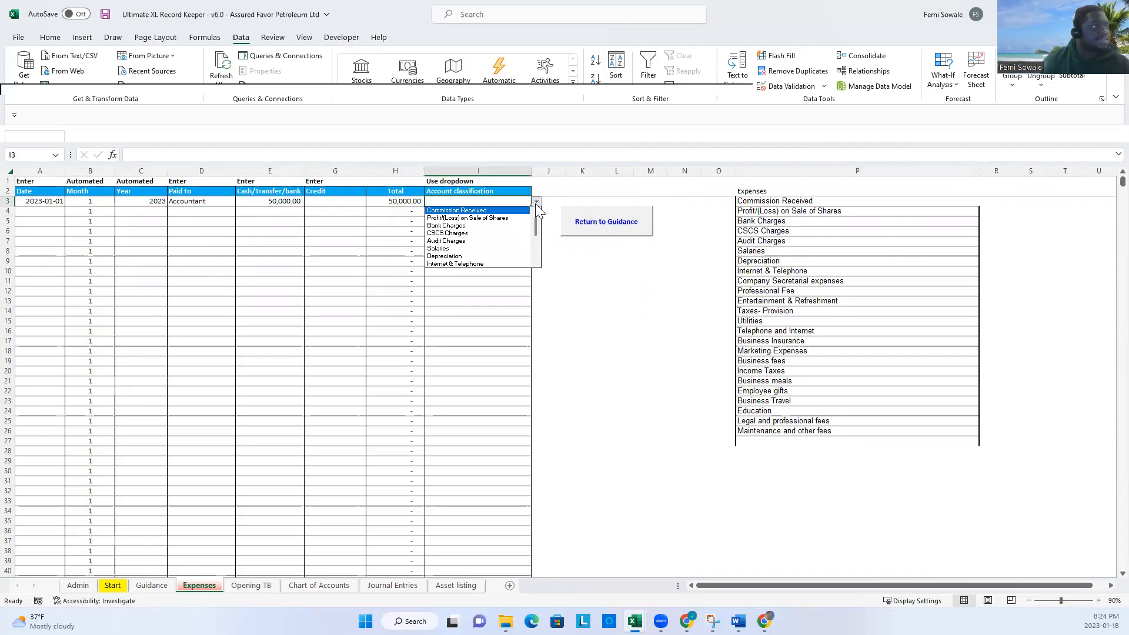
{"action": "left_click_drag", "start_coordinate": [536, 220], "coordinate": [536, 260]}
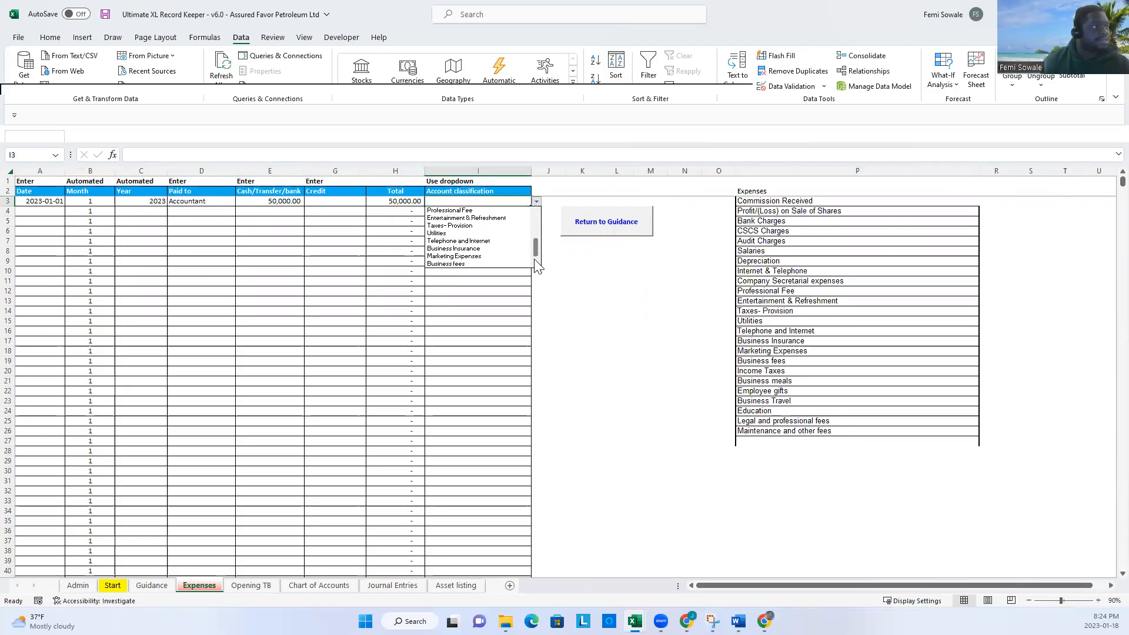
{"action": "left_click", "coordinate": [477, 210]}
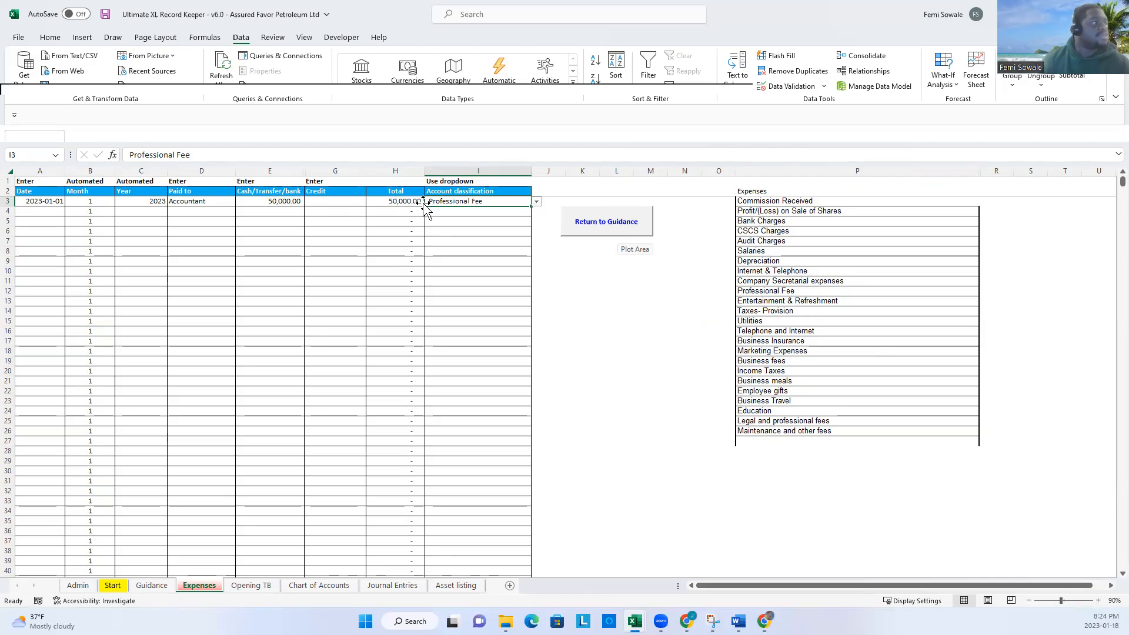
- Rerun the income statement through the Guidance sheet and examine January's professional fee within the Other Expenses breakdown
{"action": "left_click", "coordinate": [594, 220]}
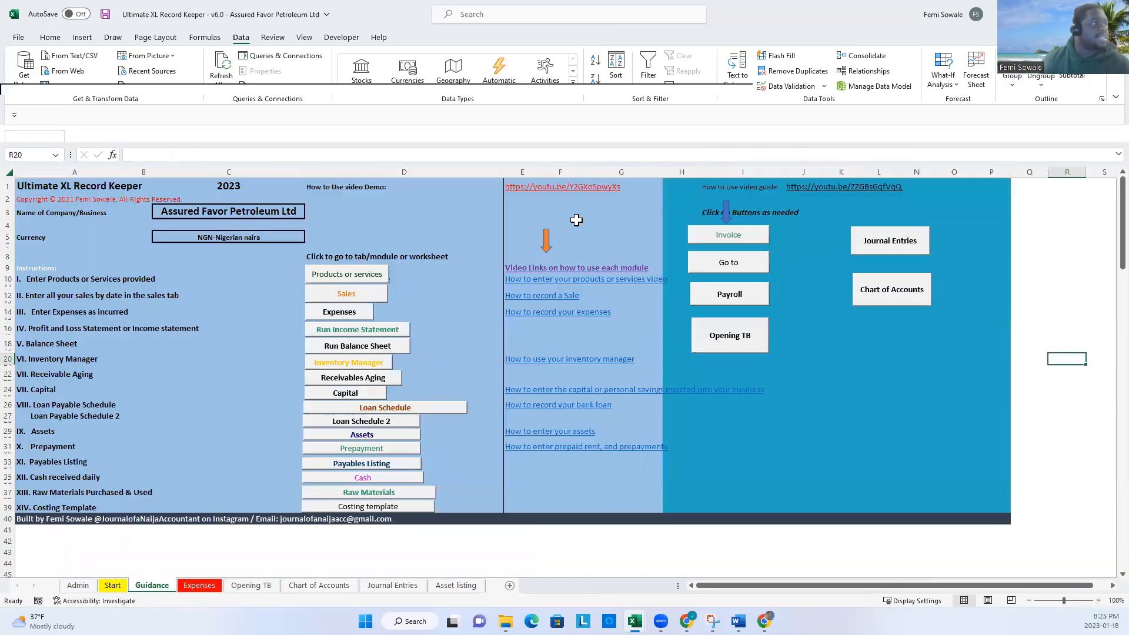
{"action": "left_click", "coordinate": [374, 330]}
{"action": "left_click_drag", "start_coordinate": [890, 587], "coordinate": [471, 494]}
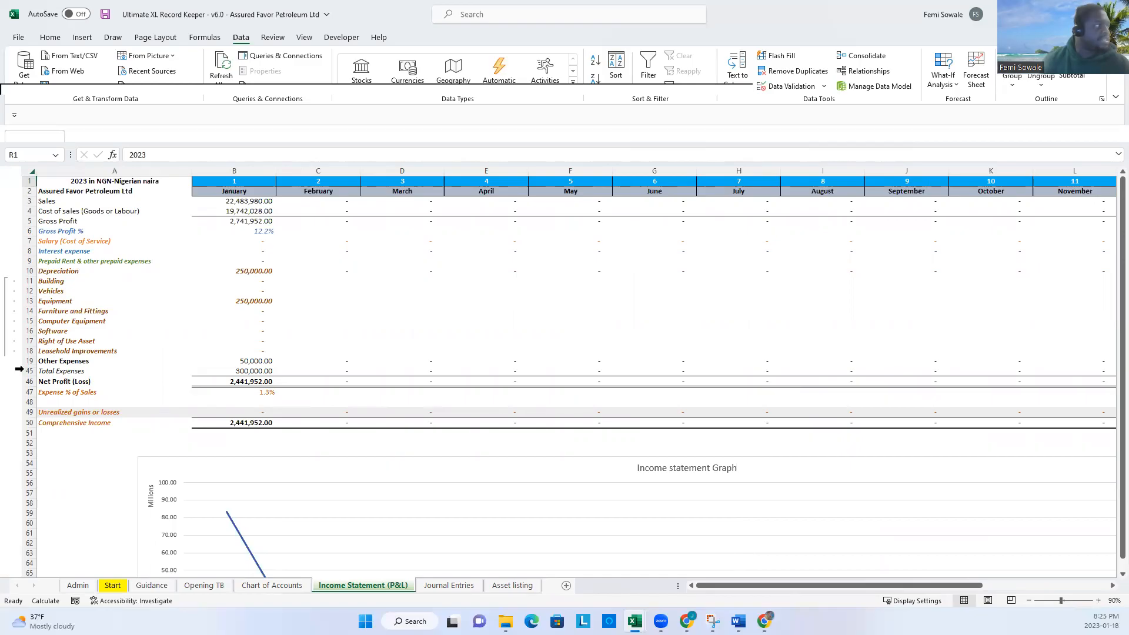
{"action": "left_click", "coordinate": [27, 371]}
{"action": "left_click", "coordinate": [5, 361]}
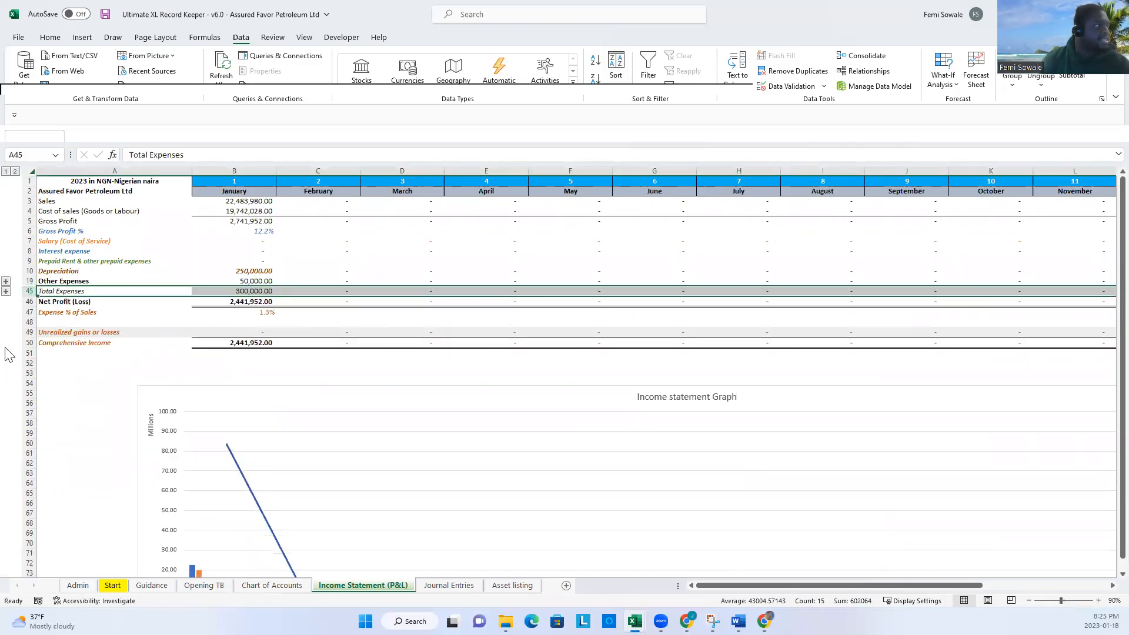
{"action": "left_click", "coordinate": [6, 292]}
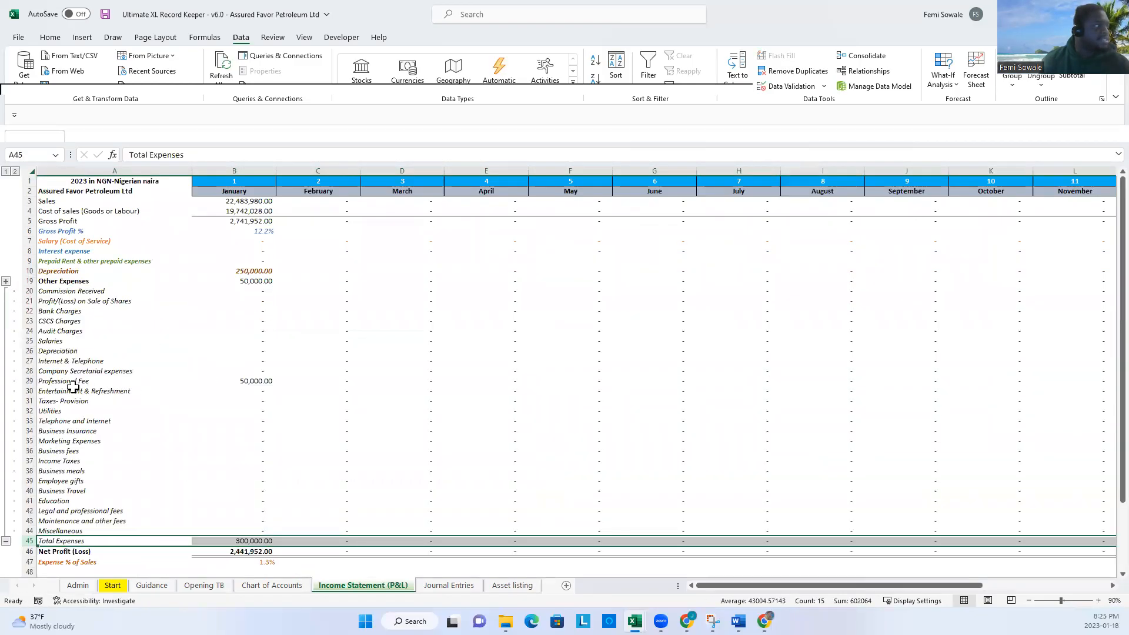
{"action": "left_click", "coordinate": [23, 381]}
{"action": "left_click_drag", "start_coordinate": [769, 584], "coordinate": [653, 584]}
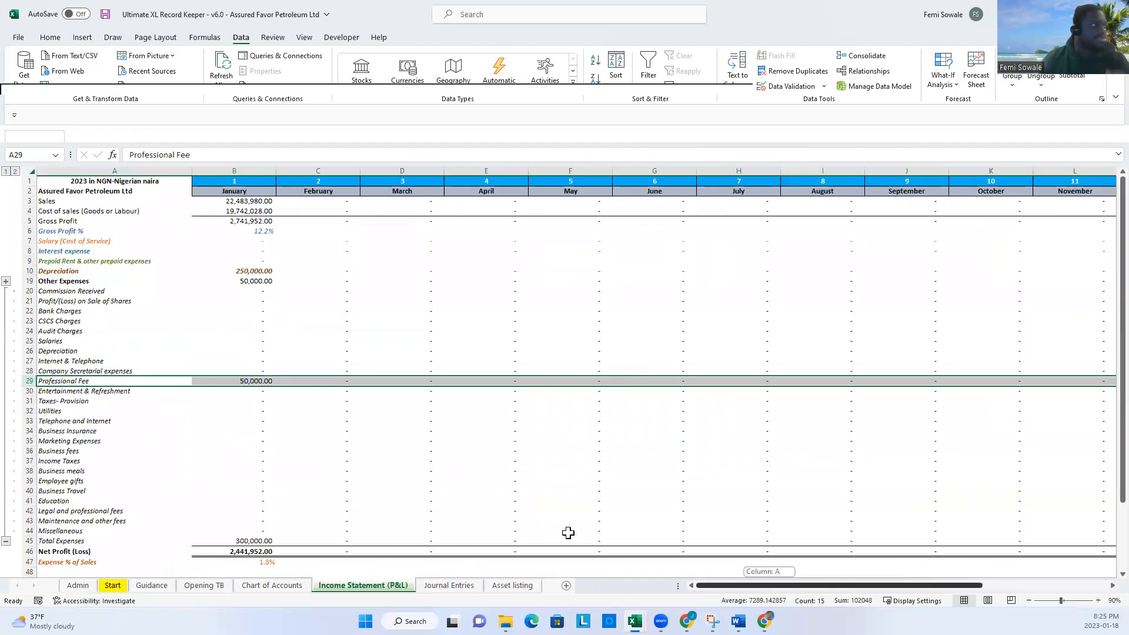
{"action": "left_click", "coordinate": [7, 171]}
{"action": "left_click", "coordinate": [226, 363]}
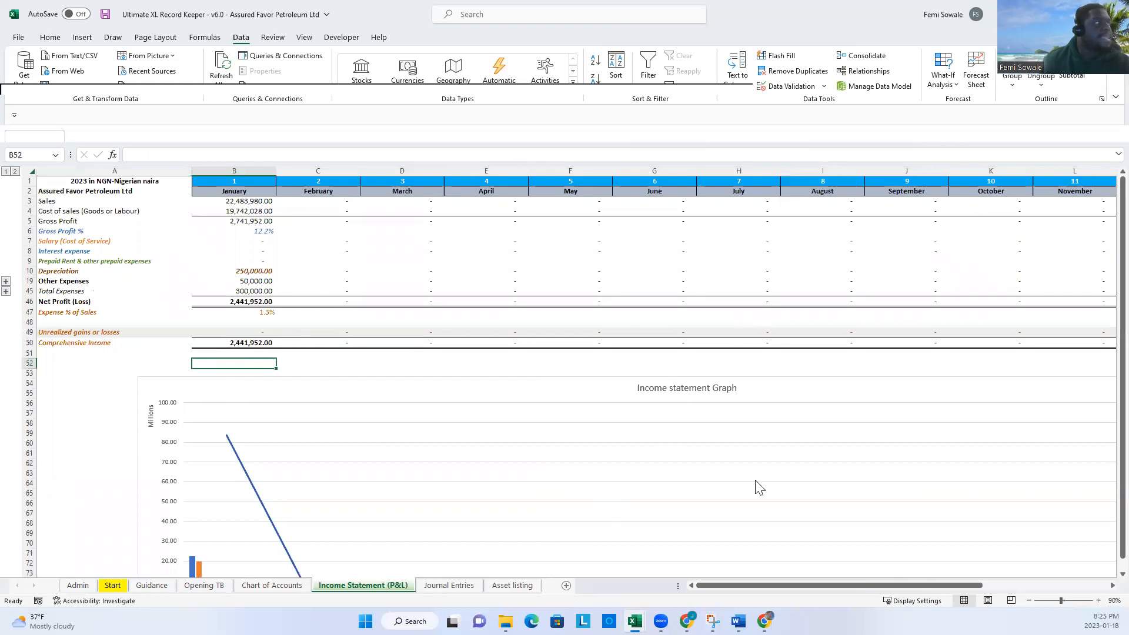
- Open the Prepayment sheet through the Guidance sheet and date the first prepayment entry 01-Jan-23
{"action": "left_click_drag", "start_coordinate": [814, 585], "coordinate": [1019, 558]}
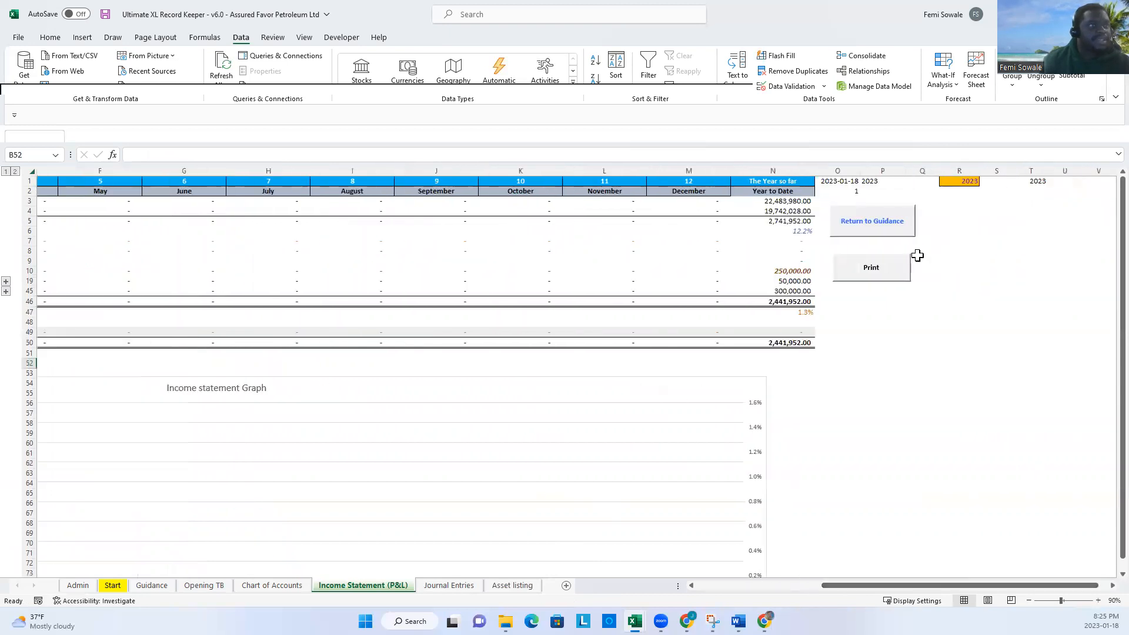
{"action": "left_click", "coordinate": [866, 228]}
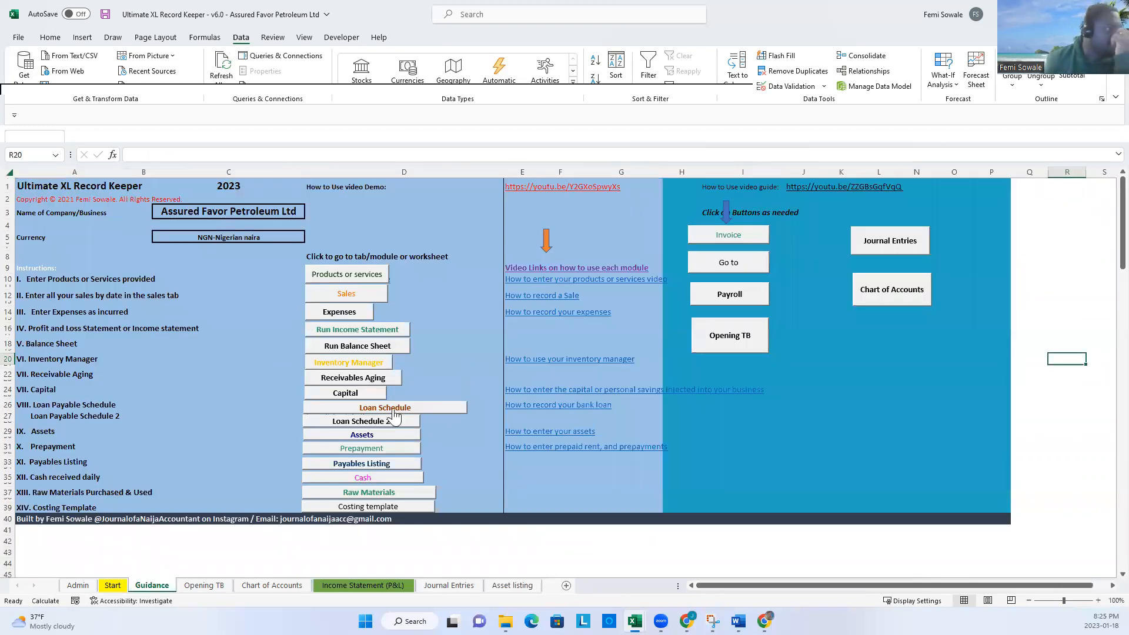
{"action": "left_click", "coordinate": [363, 449]}
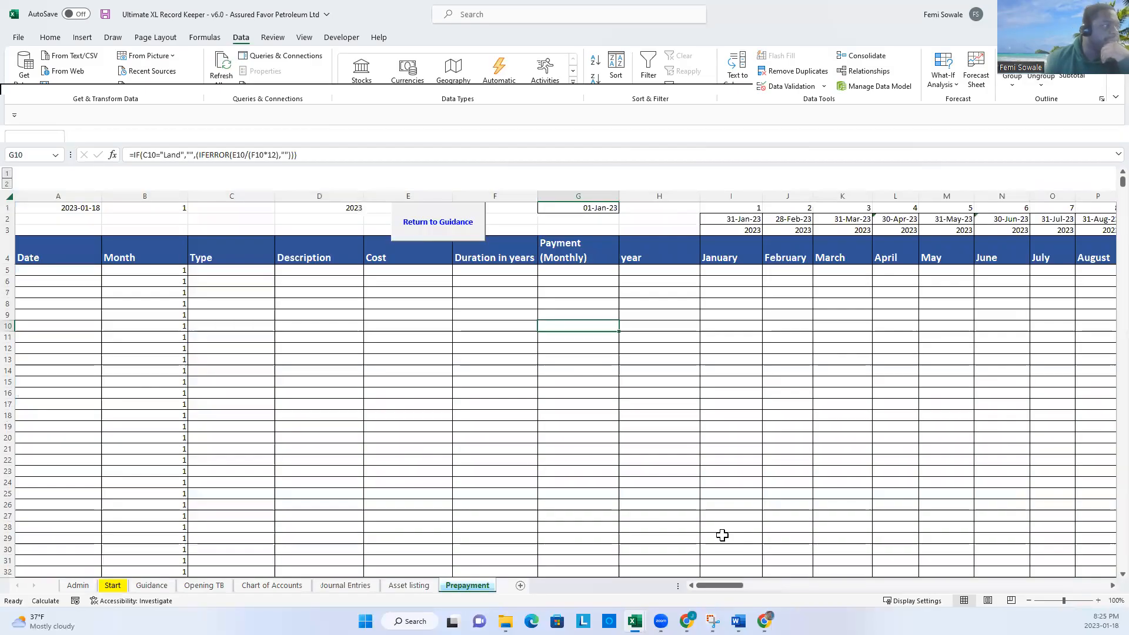
{"action": "left_click", "coordinate": [59, 270]}
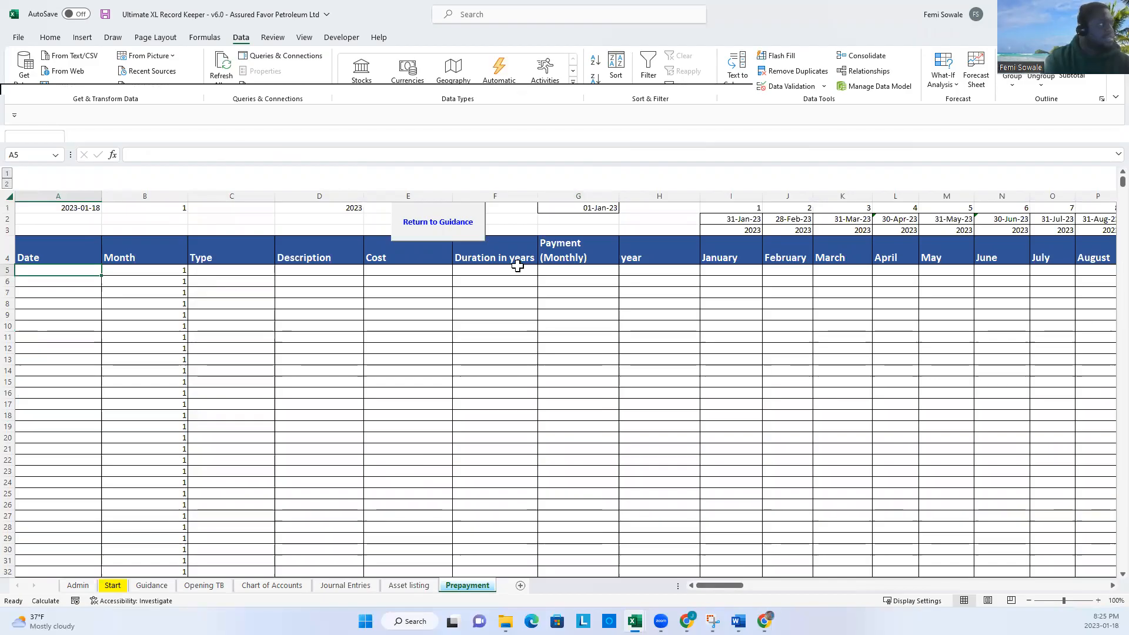
{"action": "type", "text": "jan"}
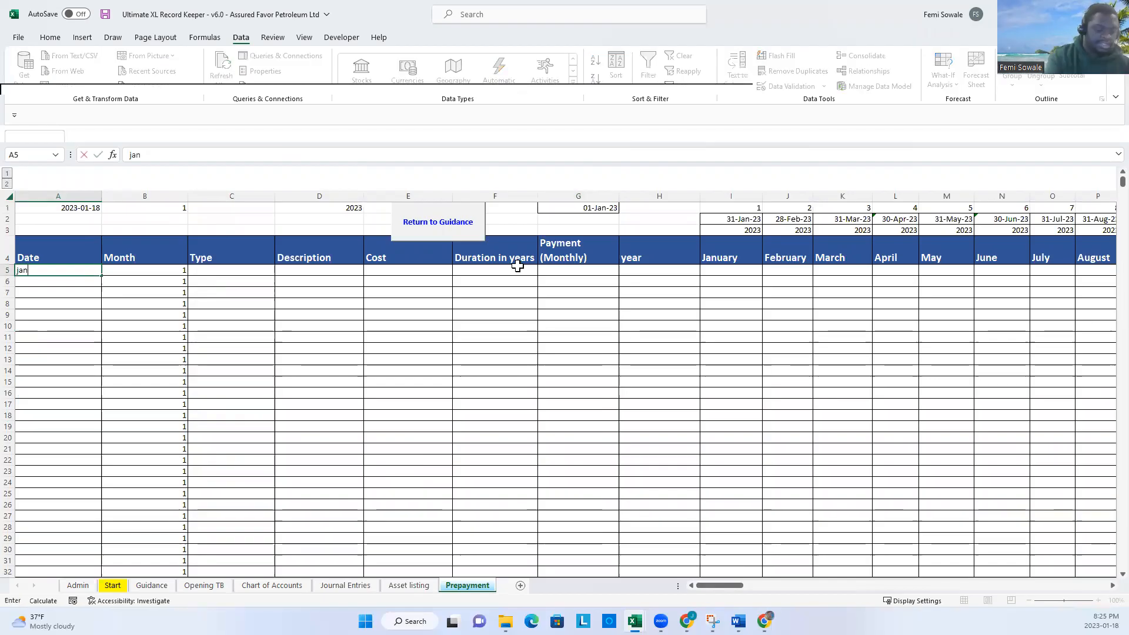
{"action": "type", "text": " 1"}
{"action": "key", "text": "Tab"}
{"action": "key", "text": "Tab"}
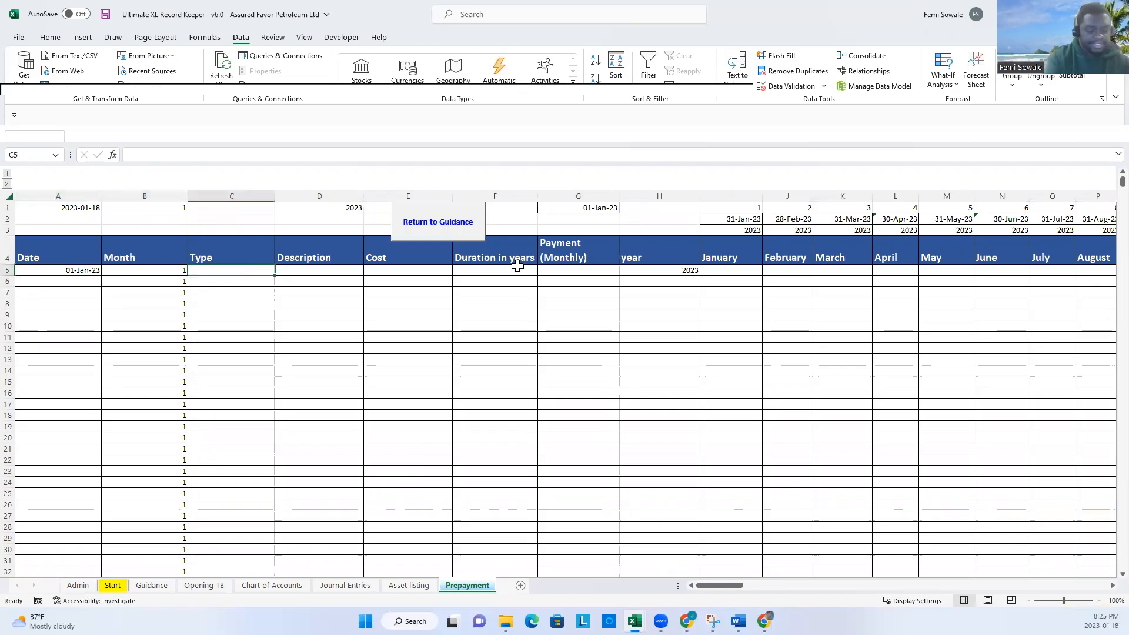
- Set the first prepayment's type to Insurance and its description to fire
{"action": "type", "text": "Insurance"}
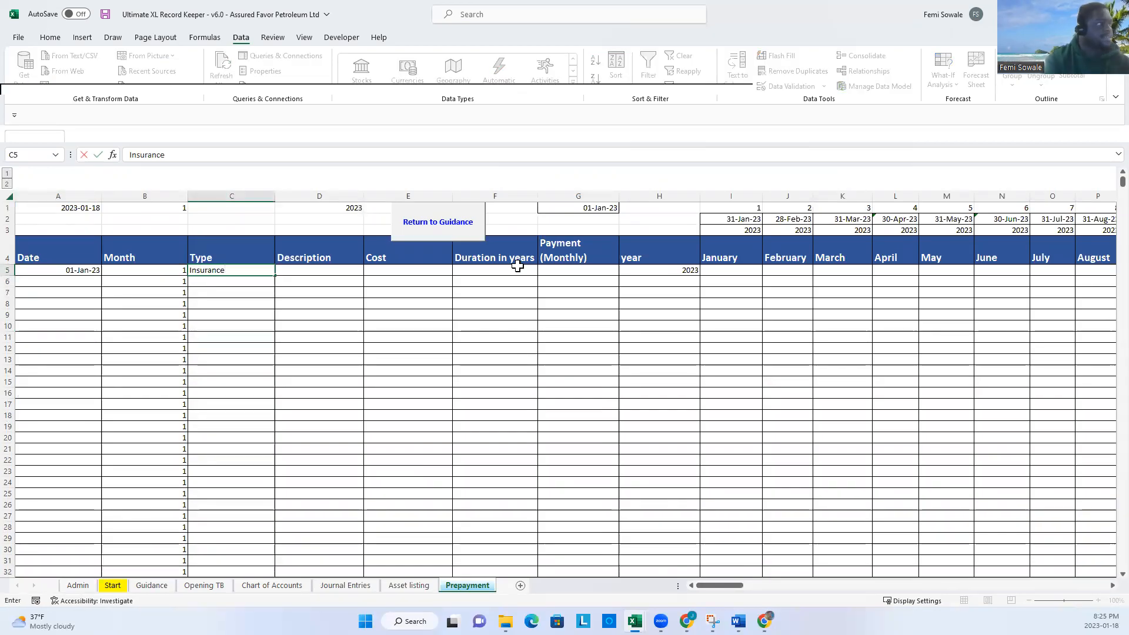
{"action": "key", "text": "Tab"}
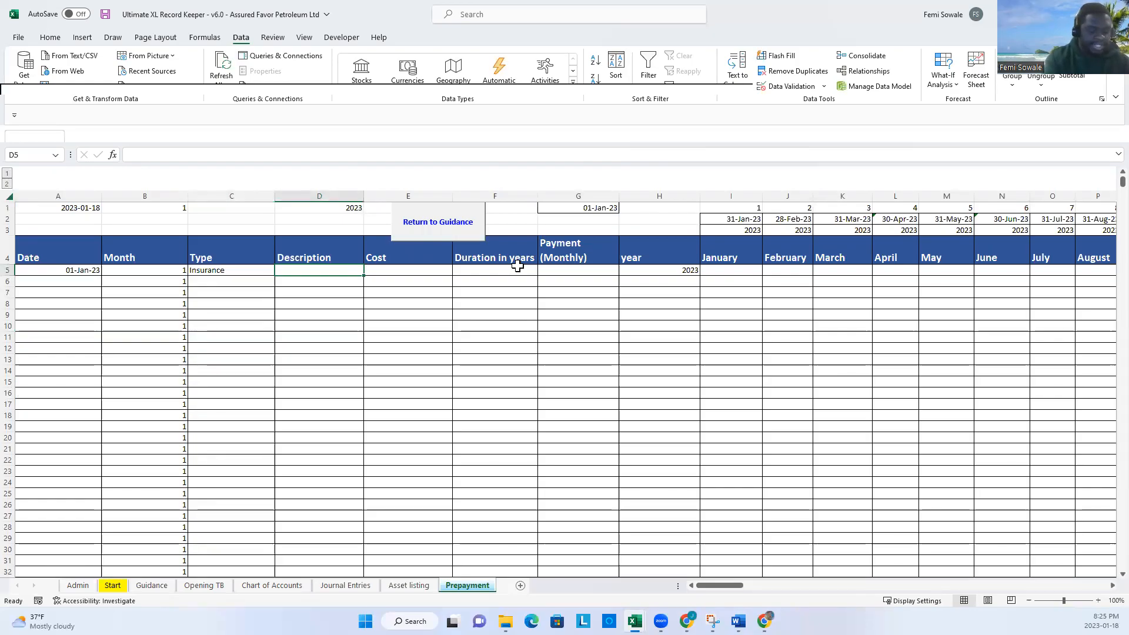
{"action": "type", "text": "injury"}
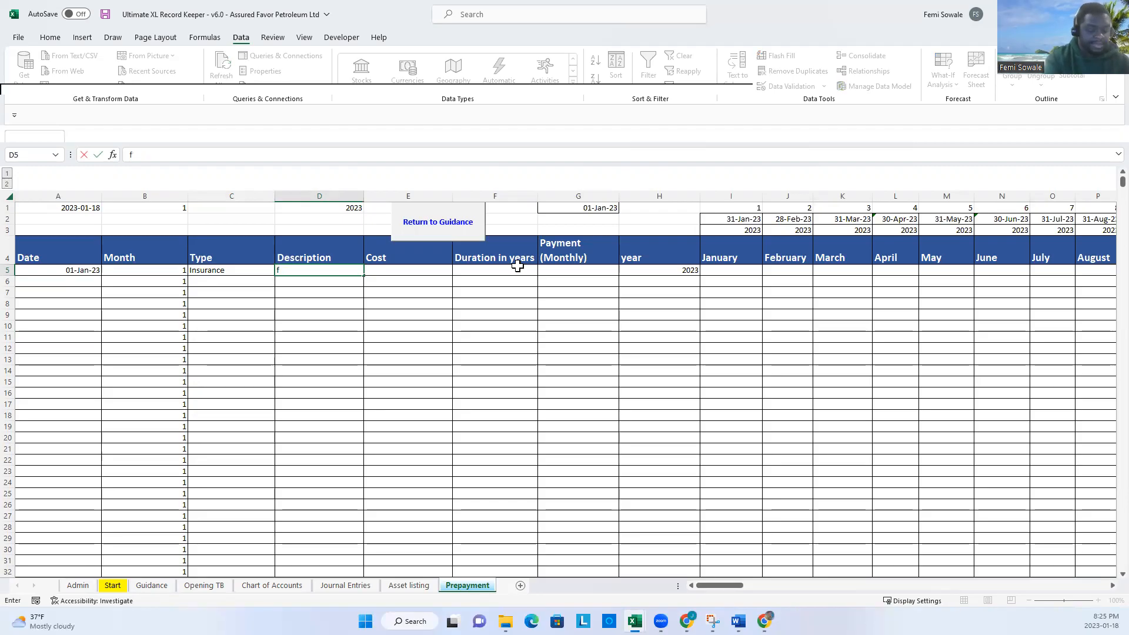
{"action": "key", "text": "Tab"}
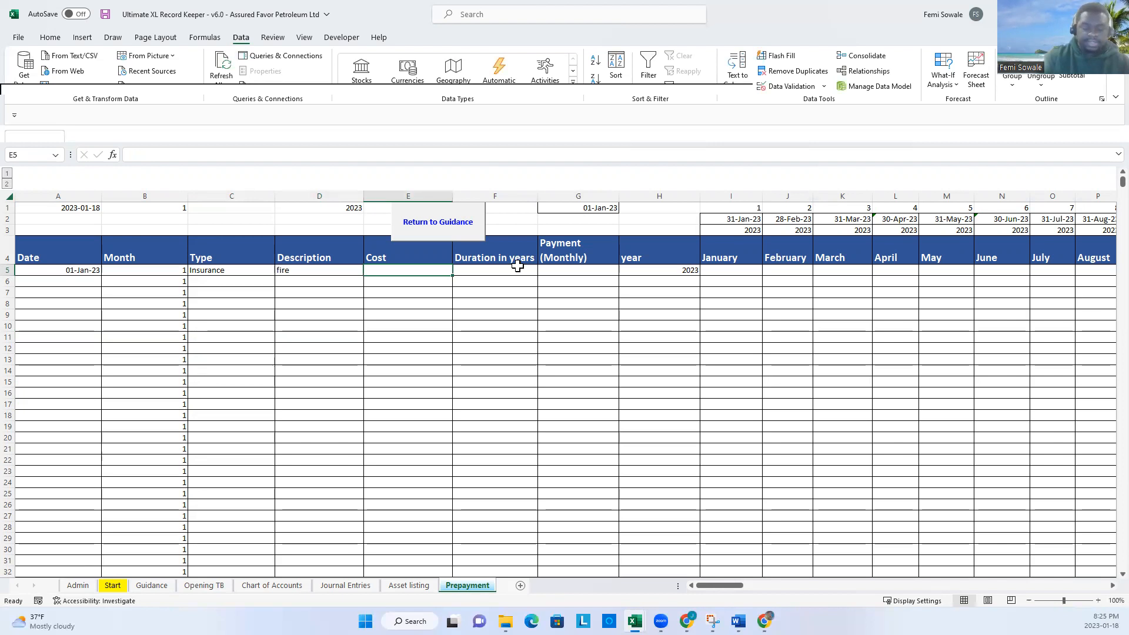
- Enter a cost of 2,000,000 and a duration of 1 year for the fire insurance prepayment
{"action": "type", "text": "2,00"}
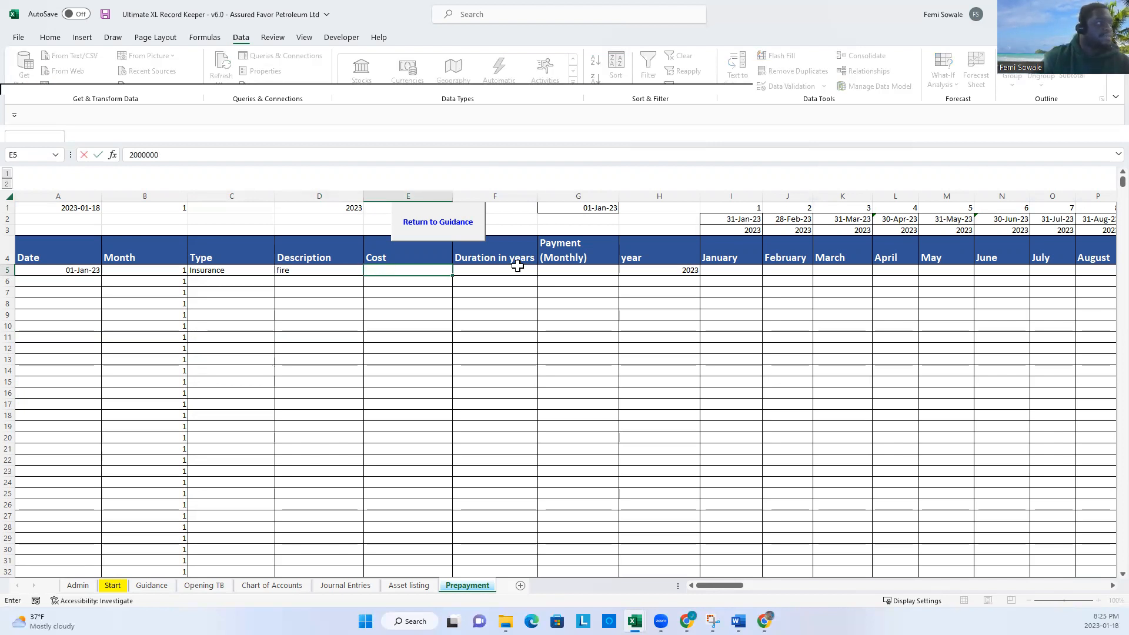
{"action": "type", "text": "0,000"}
{"action": "key", "text": "Return"}
{"action": "key", "text": "Up"}
{"action": "key", "text": "Right"}
{"action": "key", "text": "Right"}
{"action": "key", "text": "Right"}
{"action": "type", "text": "1"}
{"action": "key", "text": "Return"}
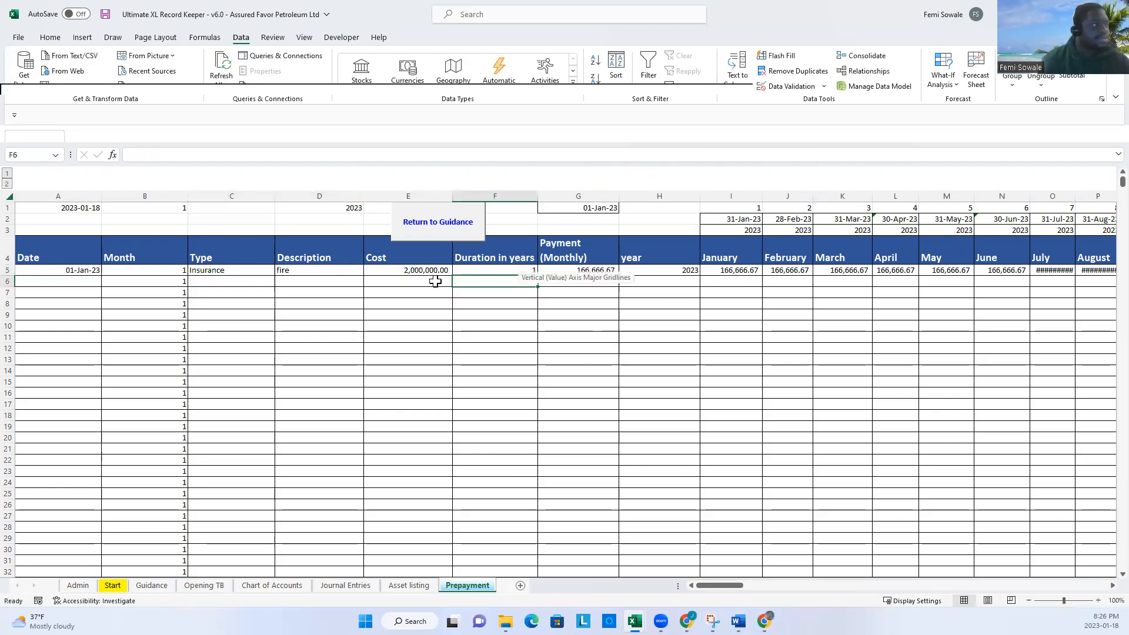
- Rerun the income statement through the Guidance sheet and check January's prepaid rent and other prepaid expenses
{"action": "left_click", "coordinate": [454, 226]}
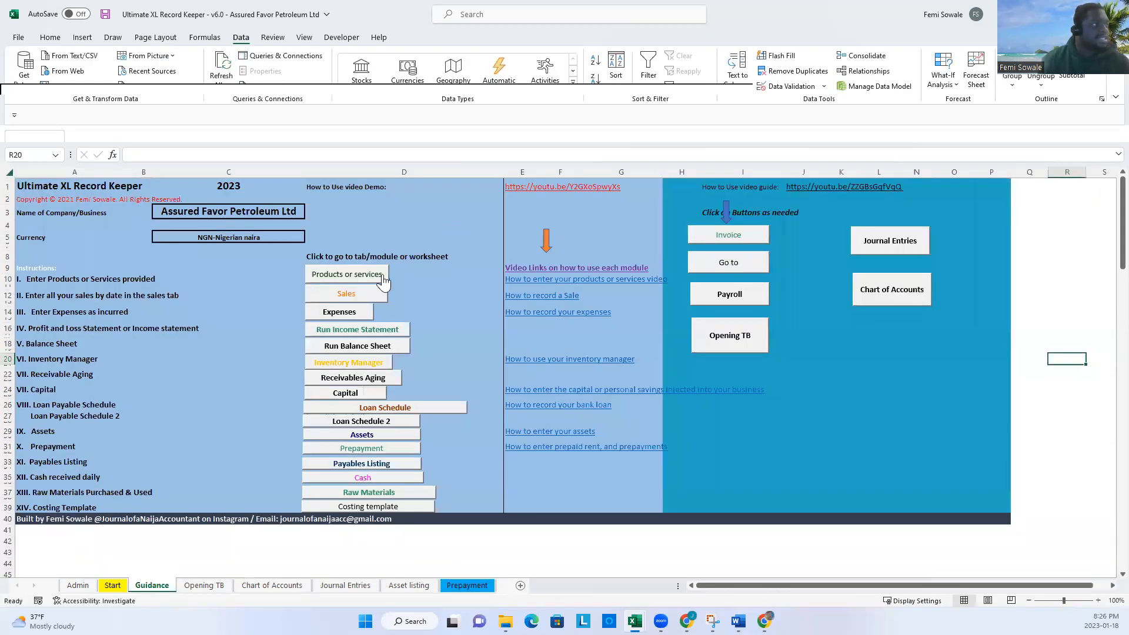
{"action": "left_click", "coordinate": [364, 334]}
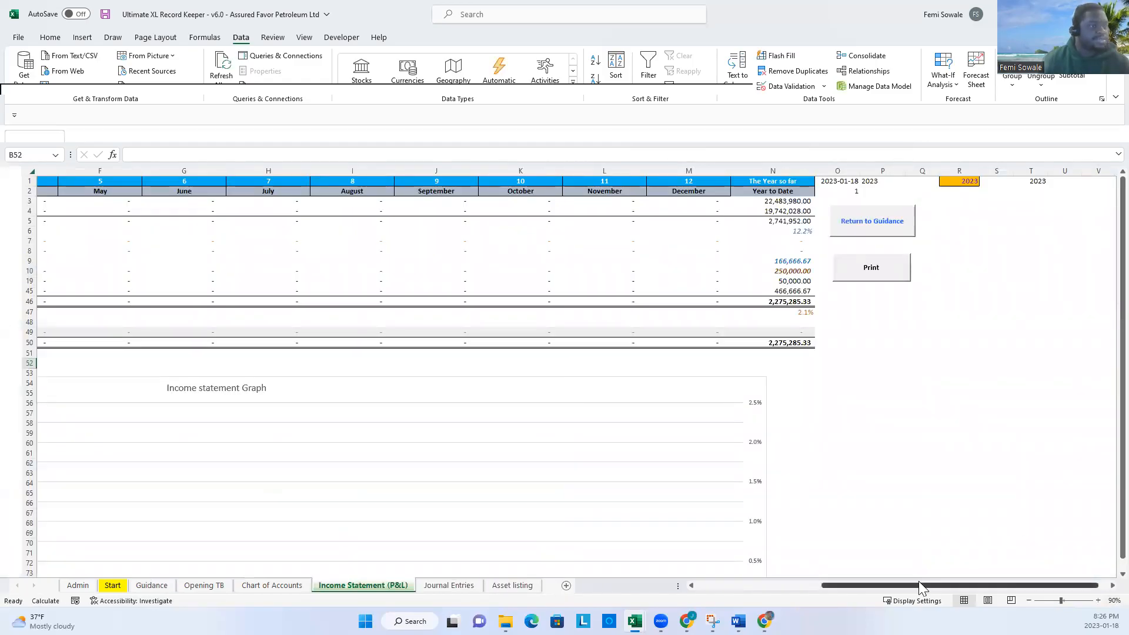
{"action": "left_click_drag", "start_coordinate": [920, 584], "coordinate": [592, 585]}
{"action": "left_click", "coordinate": [28, 261]}
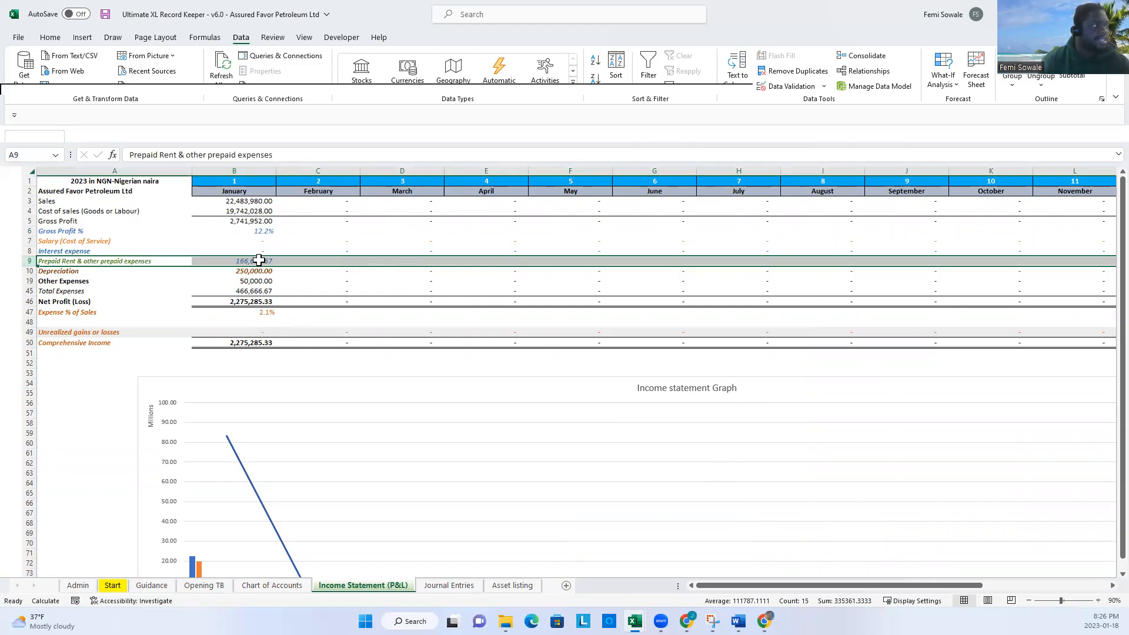
{"action": "left_click", "coordinate": [263, 262]}
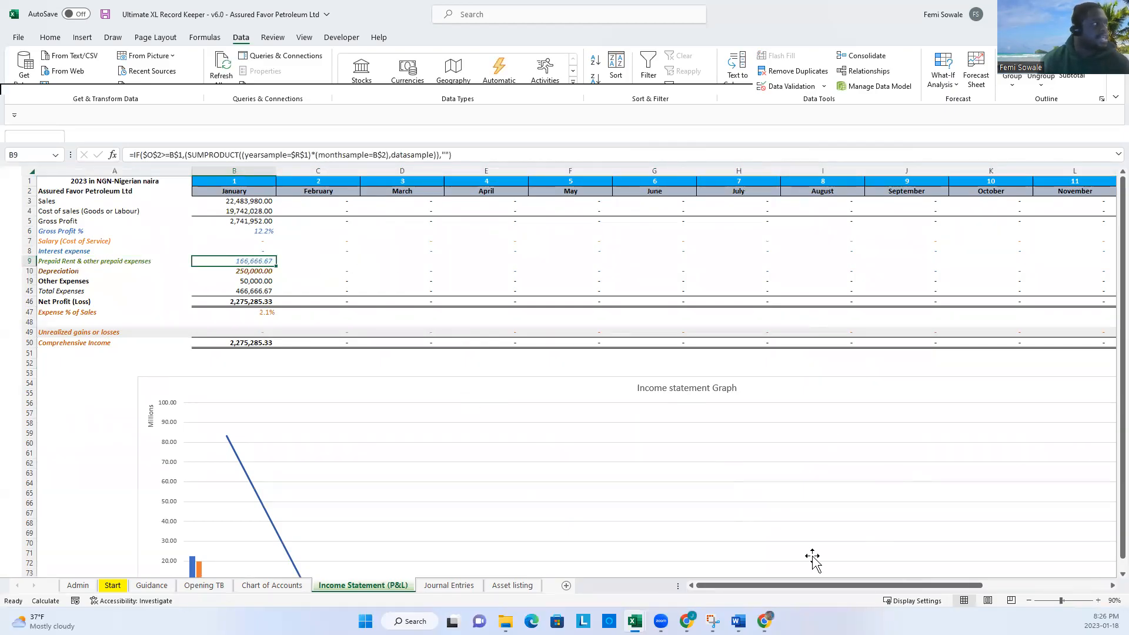
- Open the payroll sheets through the Guidance sheet and switch to the Salary - PAYE January sheet
{"action": "left_click_drag", "start_coordinate": [787, 585], "coordinate": [912, 599]}
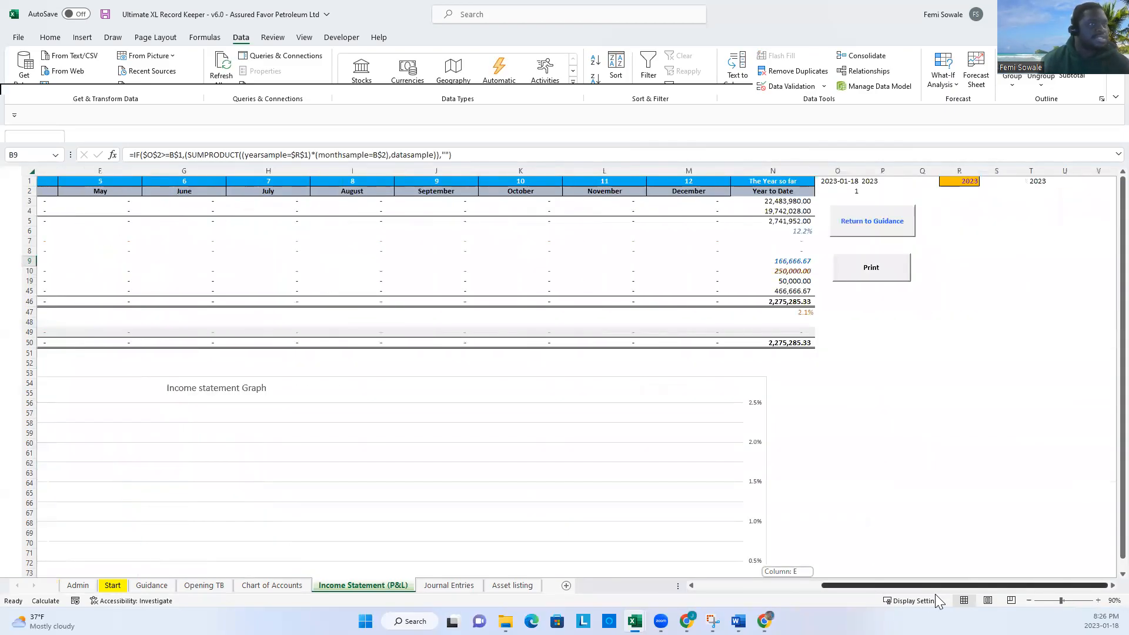
{"action": "left_click", "coordinate": [882, 230]}
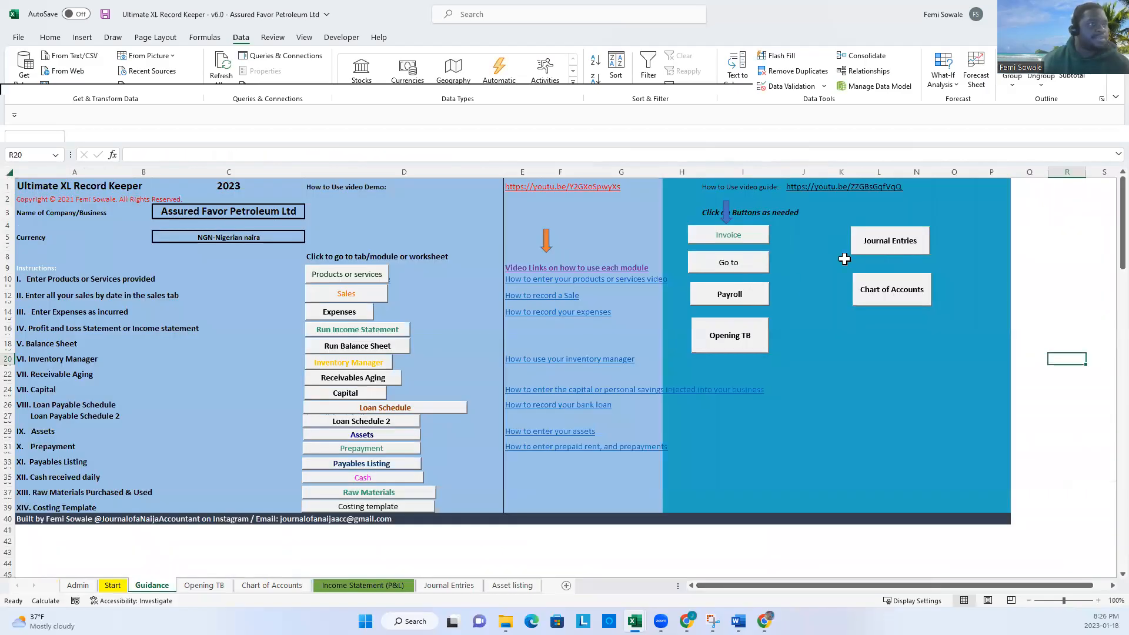
{"action": "left_click", "coordinate": [724, 298]}
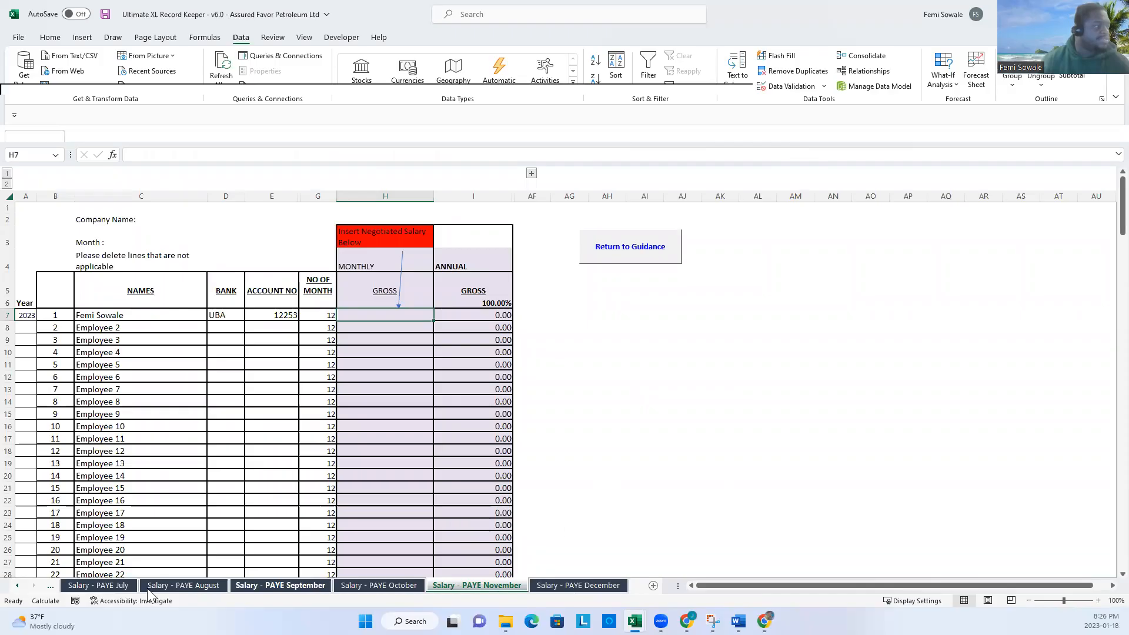
{"action": "left_click", "coordinate": [17, 585]}
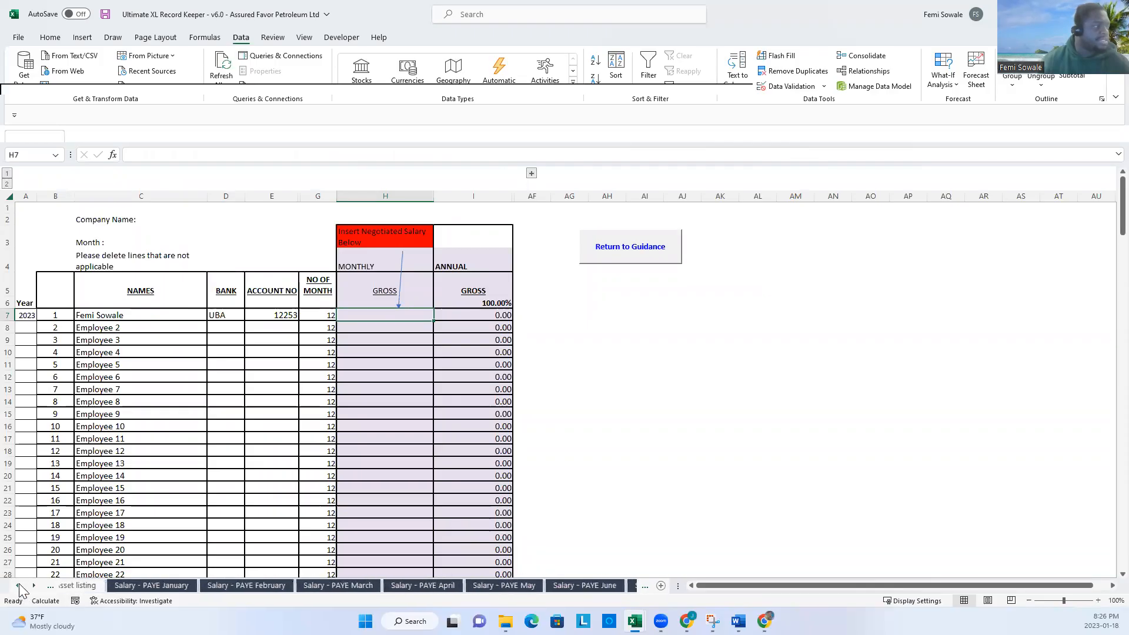
{"action": "left_click", "coordinate": [237, 585]}
- Enter 80,000 as the monthly gross salary of the first employee on the January payroll
{"action": "left_click", "coordinate": [150, 316]}
{"action": "left_click", "coordinate": [389, 319]}
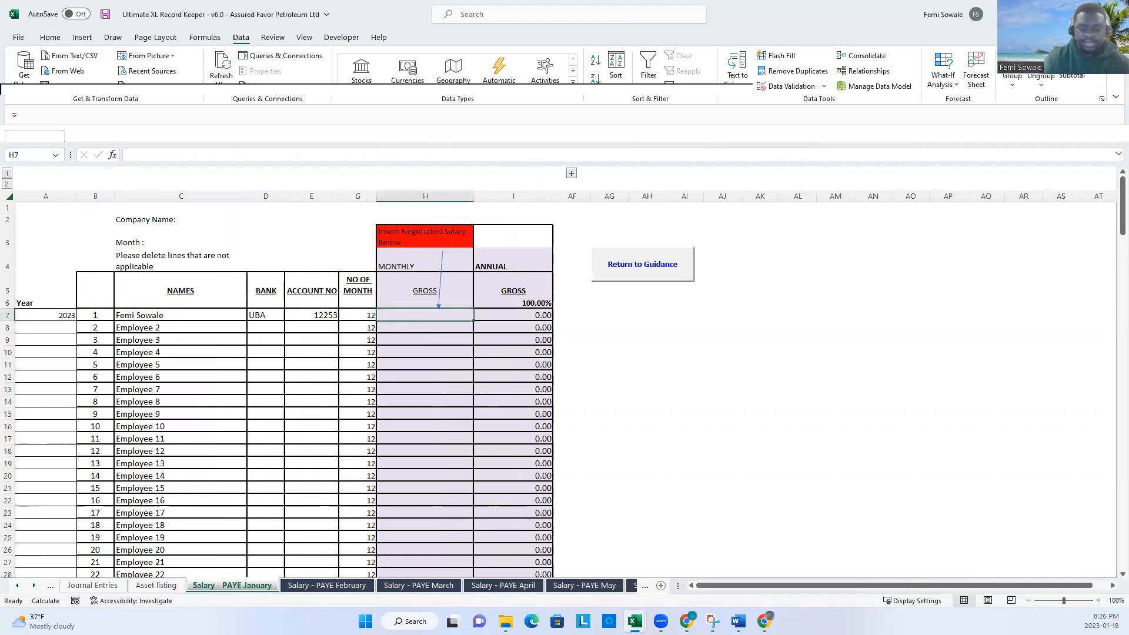
{"action": "type", "text": "80000"}
{"action": "key", "text": "Return"}
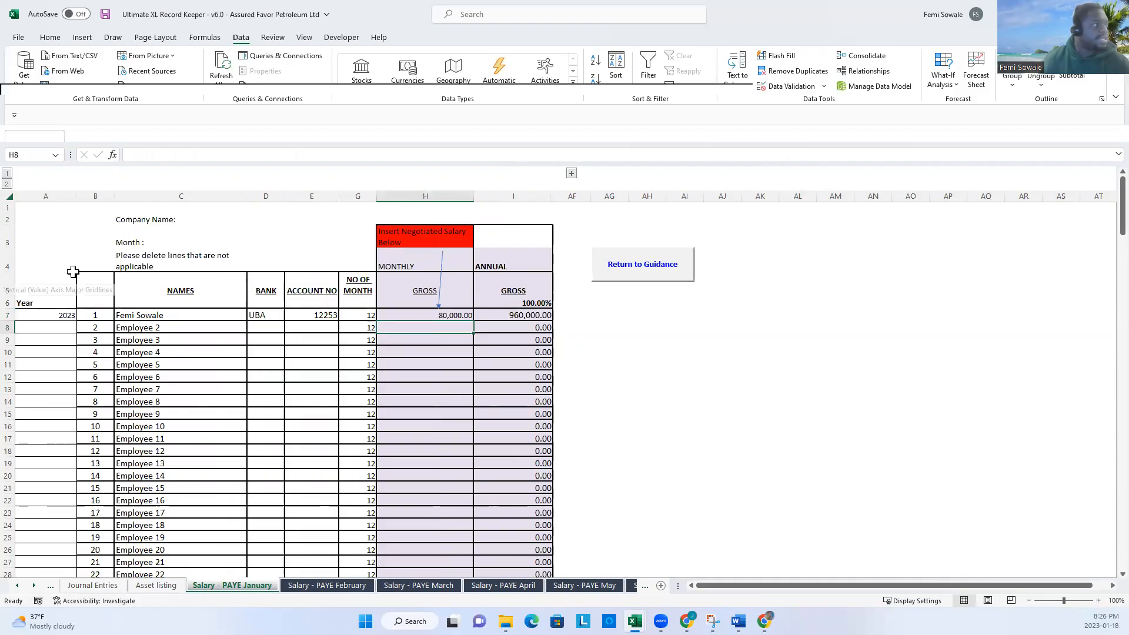
{"action": "left_click", "coordinate": [52, 317]}
{"action": "left_click", "coordinate": [67, 329]}
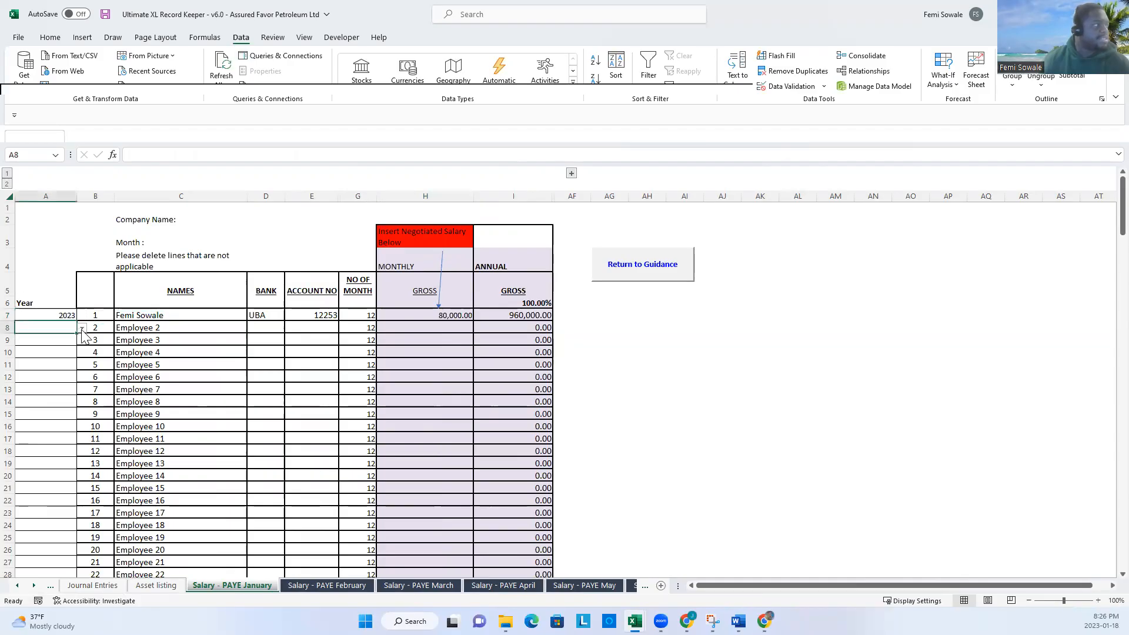
{"action": "scroll", "coordinate": [219, 380], "scroll_direction": "down", "scroll_amount": 2}
{"action": "scroll", "coordinate": [247, 371], "scroll_direction": "up", "scroll_amount": 2}
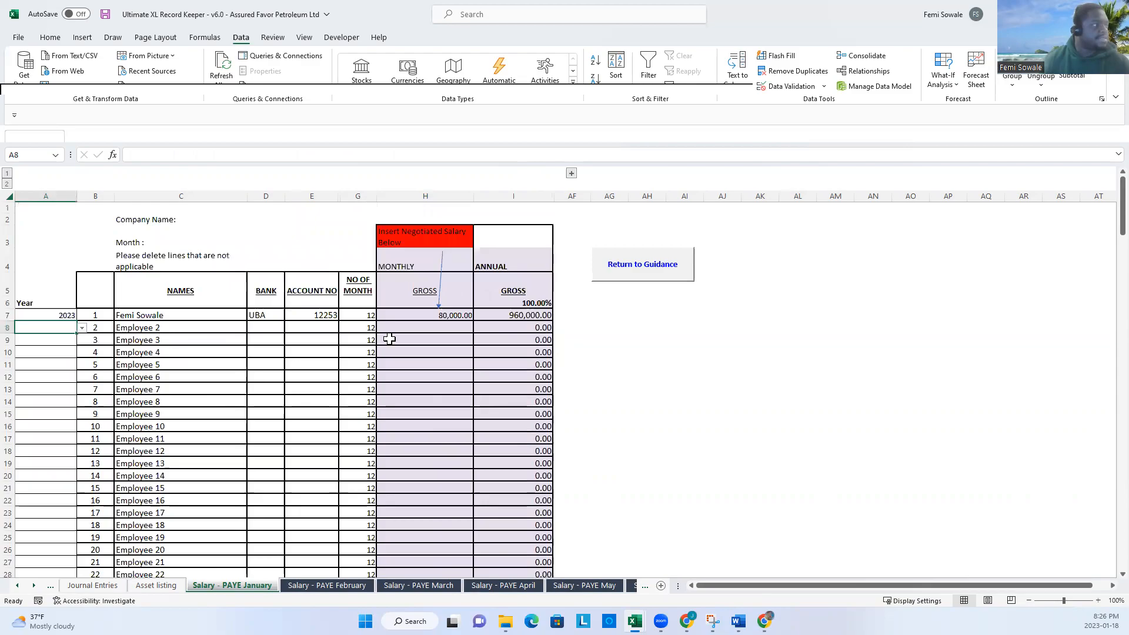
- Rerun the income statement through the Guidance sheet and check January's salary cost
{"action": "left_click", "coordinate": [638, 272]}
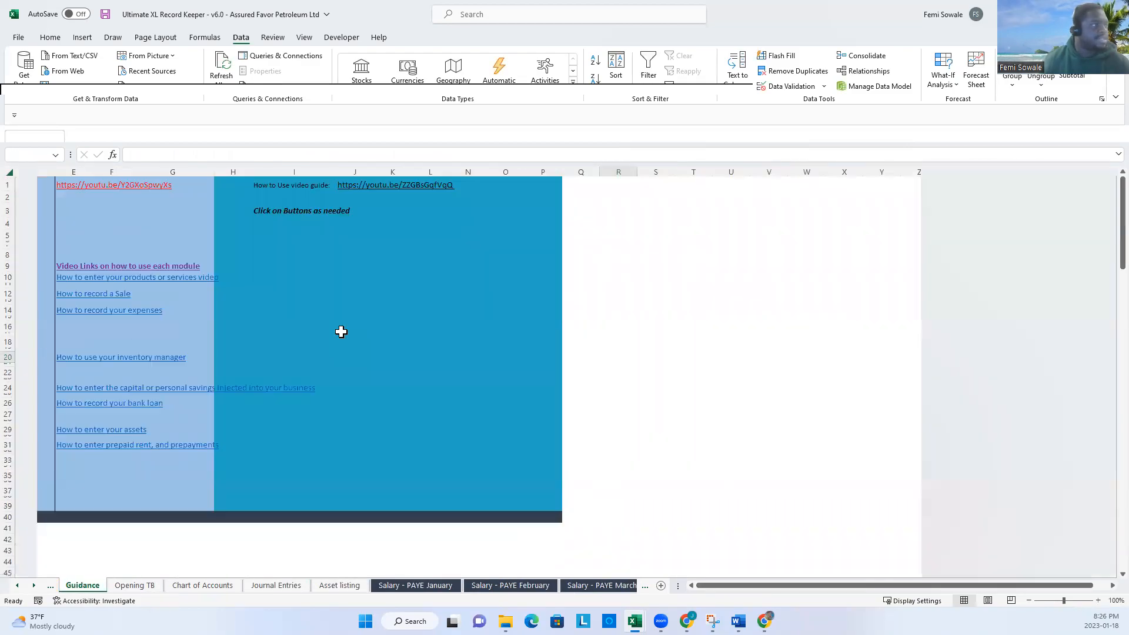
{"action": "left_click", "coordinate": [341, 332]}
{"action": "left_click_drag", "start_coordinate": [826, 586], "coordinate": [588, 579]}
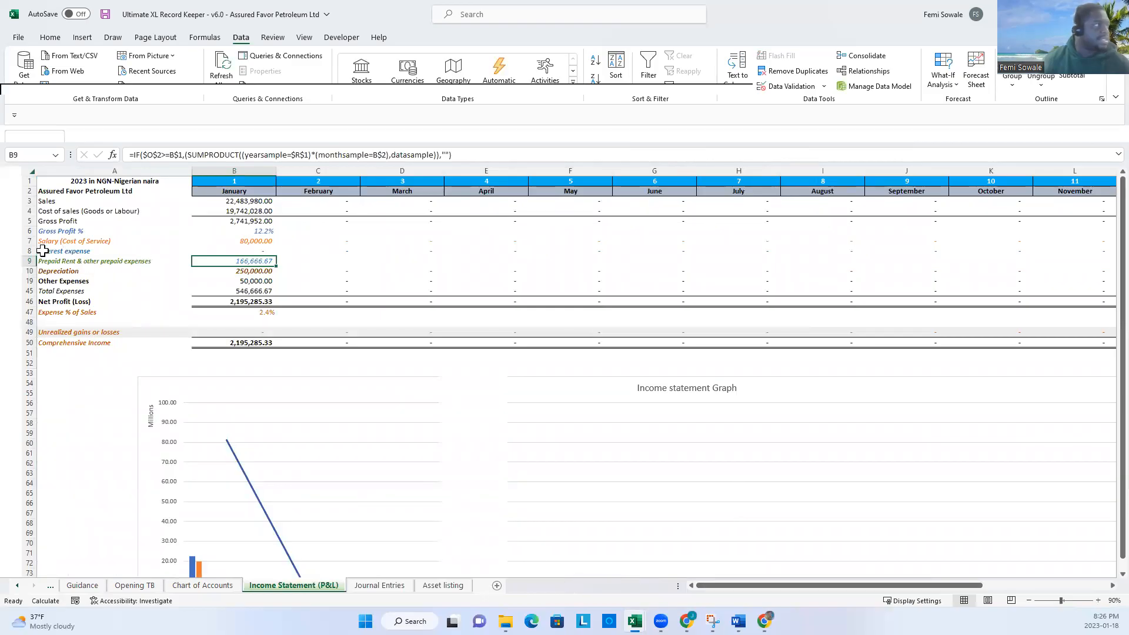
{"action": "left_click", "coordinate": [259, 241]}
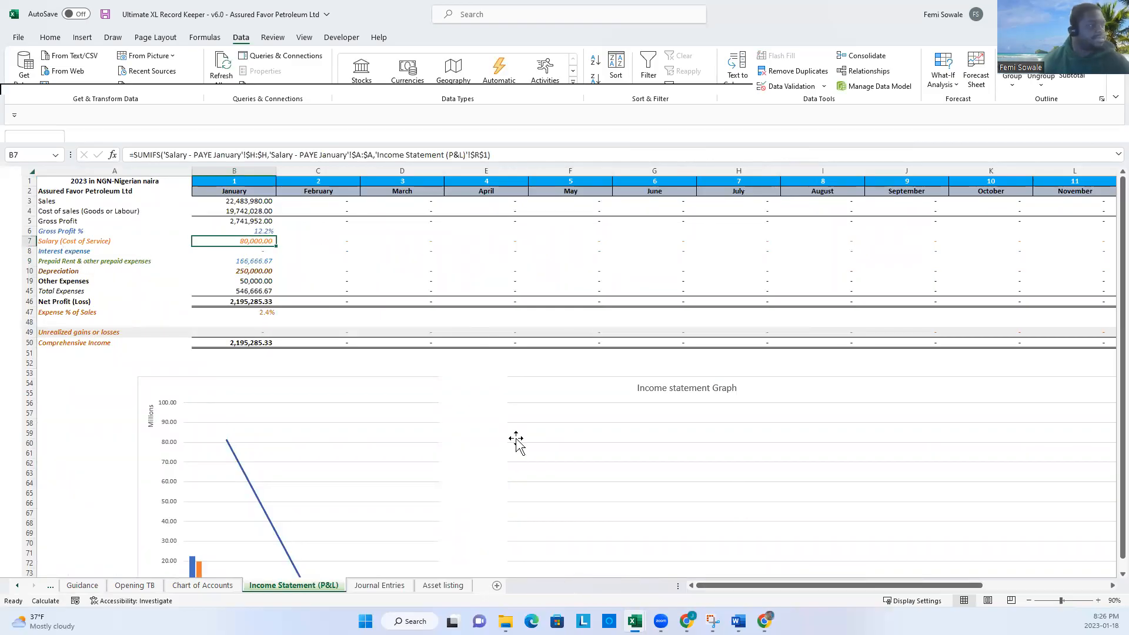
- Return to the Guidance sheet, run the balance sheet and check the cash/bank and cash position lines
{"action": "left_click_drag", "start_coordinate": [944, 585], "coordinate": [1069, 585]}
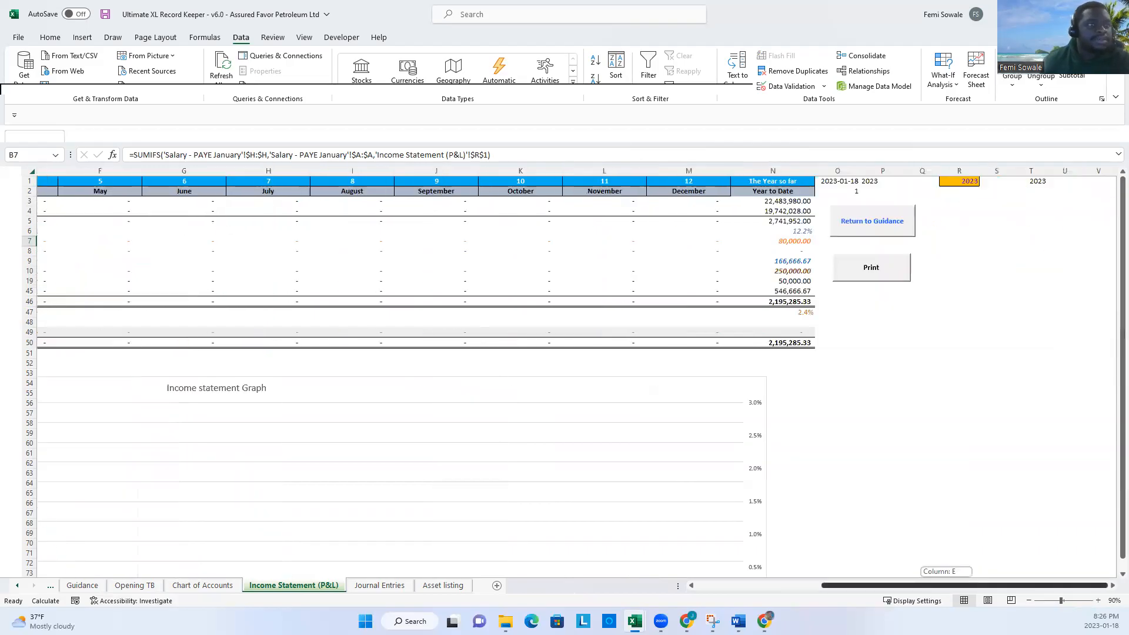
{"action": "left_click", "coordinate": [877, 235]}
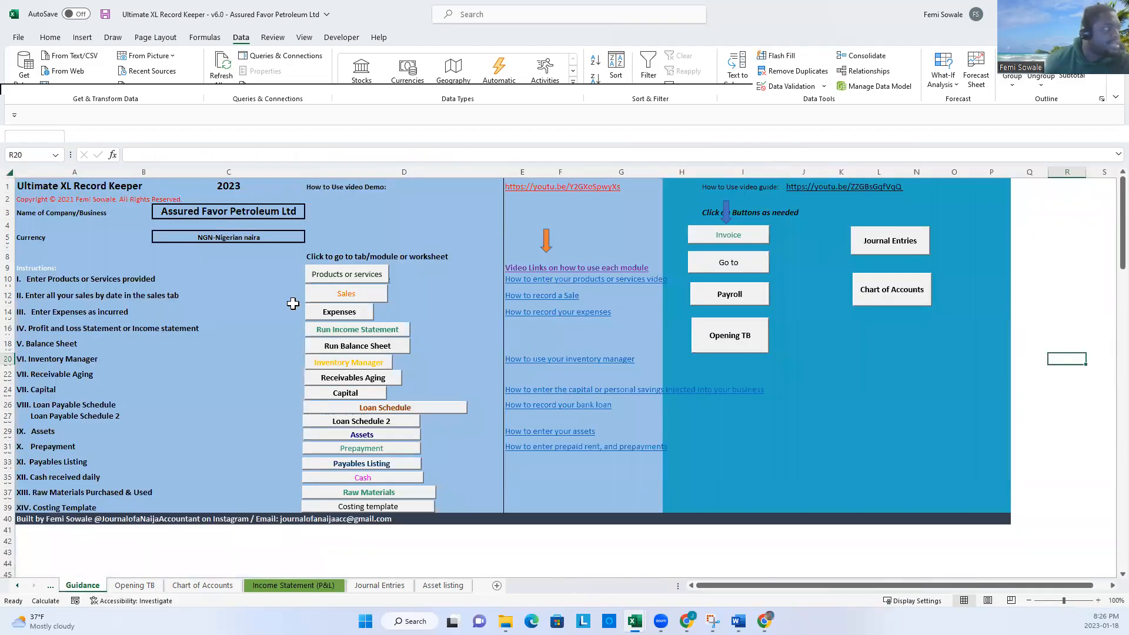
{"action": "scroll", "coordinate": [320, 319], "scroll_direction": "up", "scroll_amount": 10}
{"action": "scroll", "coordinate": [354, 285], "scroll_direction": "up", "scroll_amount": 5}
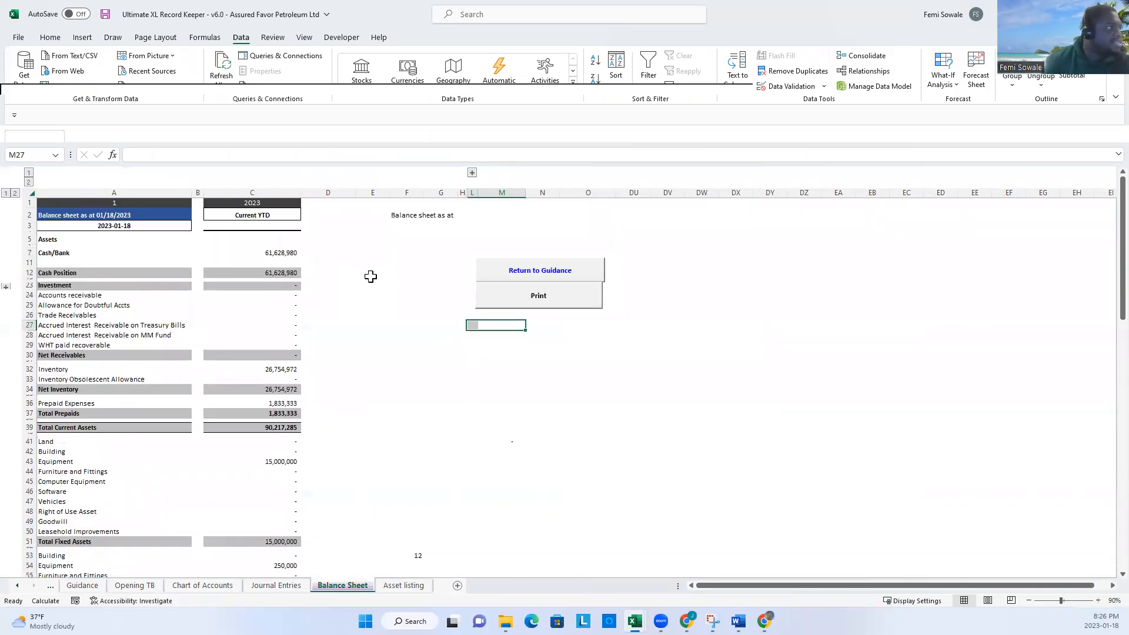
{"action": "left_click", "coordinate": [294, 253]}
{"action": "left_click", "coordinate": [360, 348]}
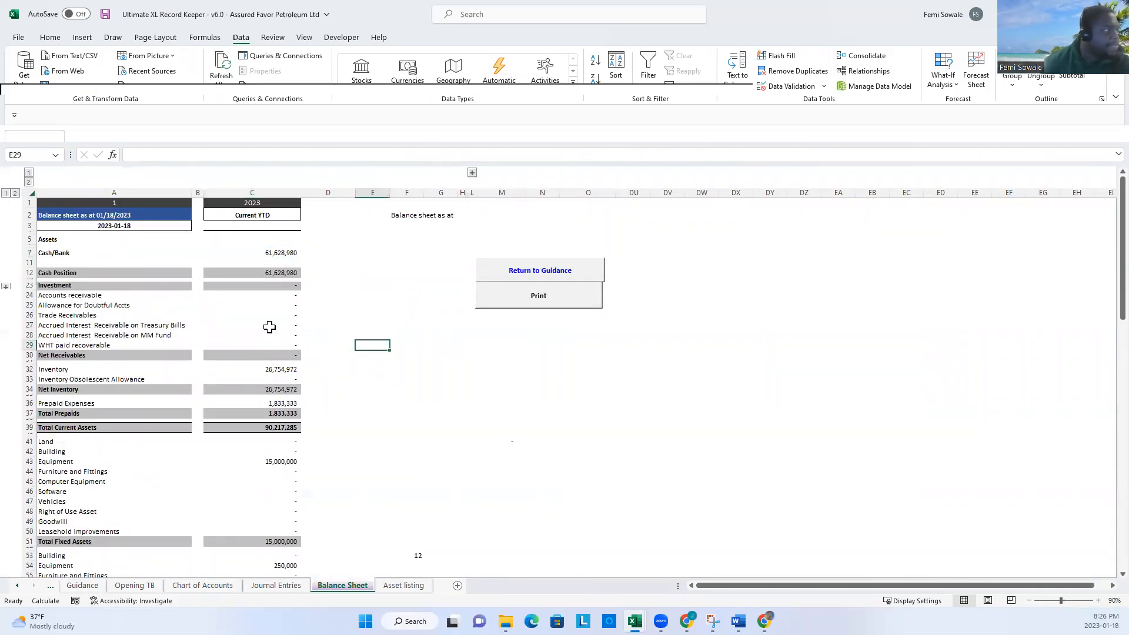
{"action": "left_click", "coordinate": [292, 254]}
{"action": "left_click", "coordinate": [344, 274]}
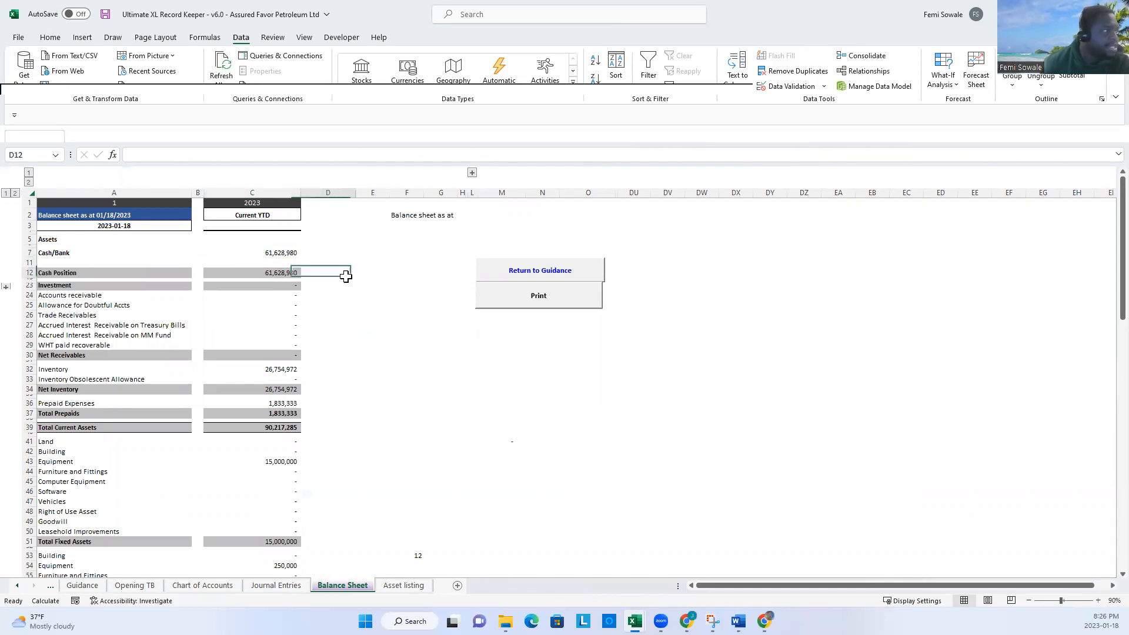
- Check the current year's total profit and the accounts payable on the balance sheet
{"action": "scroll", "coordinate": [388, 405], "scroll_direction": "down", "scroll_amount": 12}
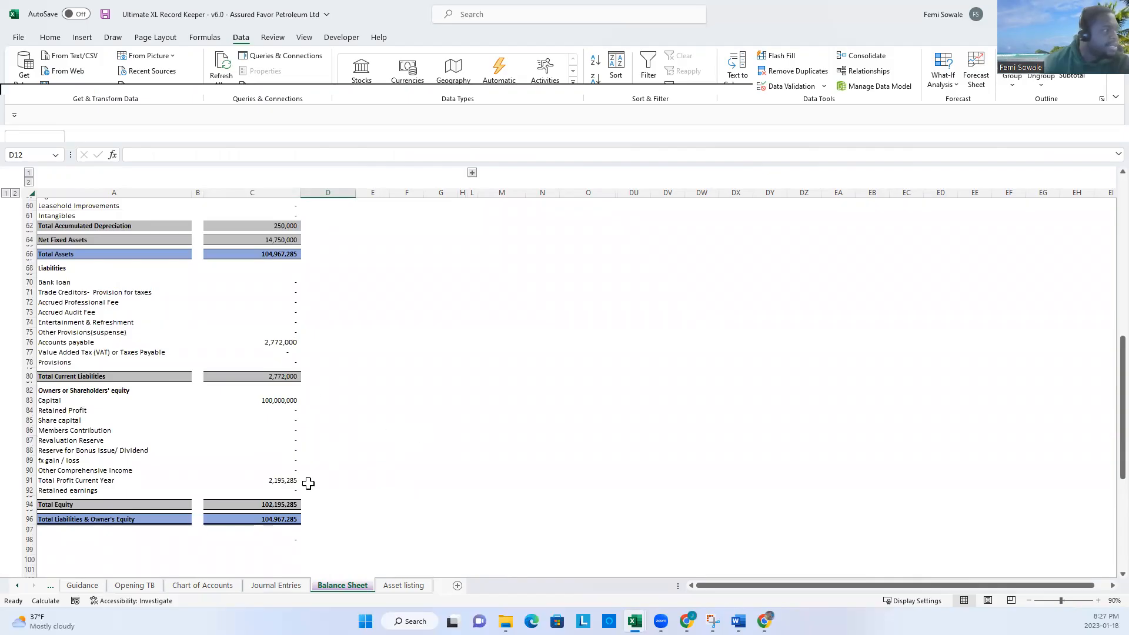
{"action": "left_click", "coordinate": [268, 482]}
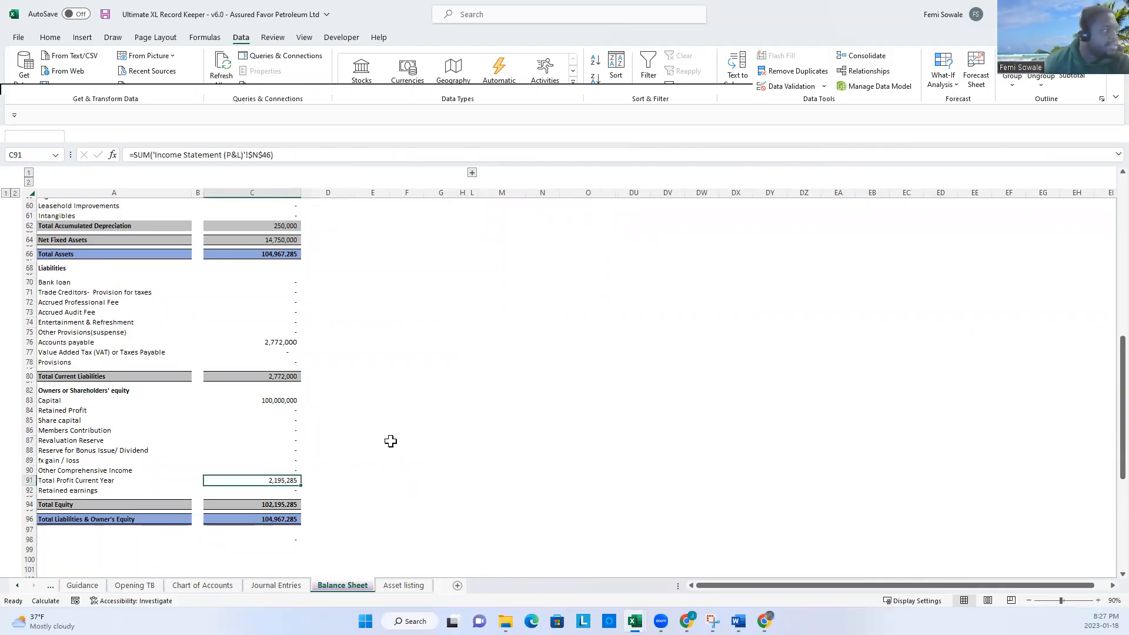
{"action": "scroll", "coordinate": [385, 440], "scroll_direction": "up", "scroll_amount": 2}
{"action": "left_click", "coordinate": [282, 400]}
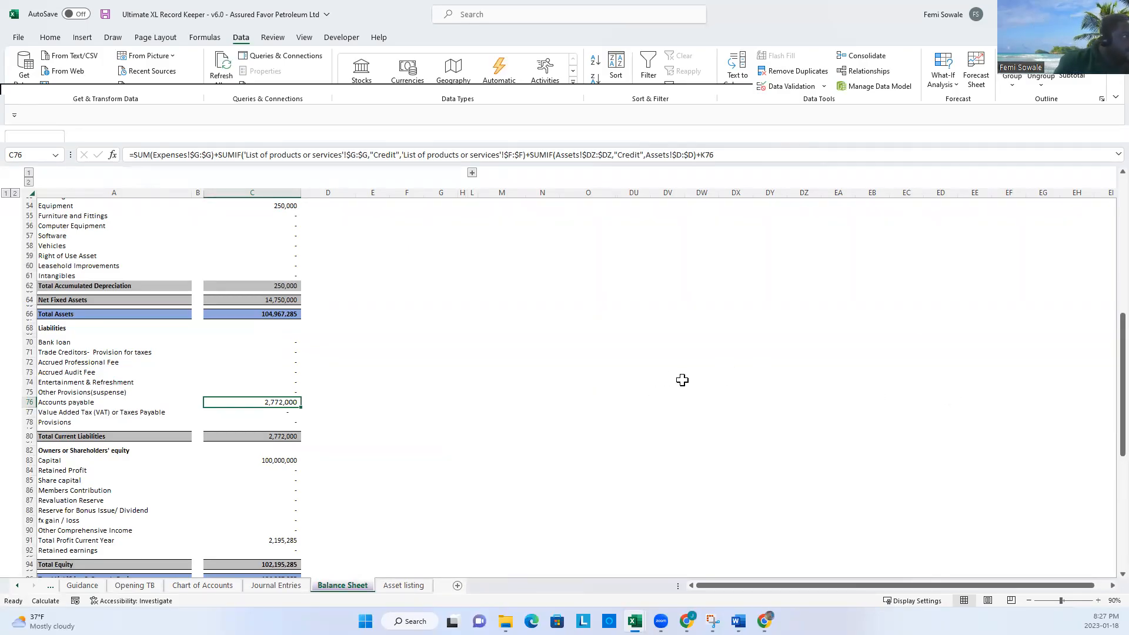
- Check the equipment depreciation, equipment cost, inventory and prepaid expenses on the balance sheet
{"action": "scroll", "coordinate": [682, 380], "scroll_direction": "up", "scroll_amount": 6}
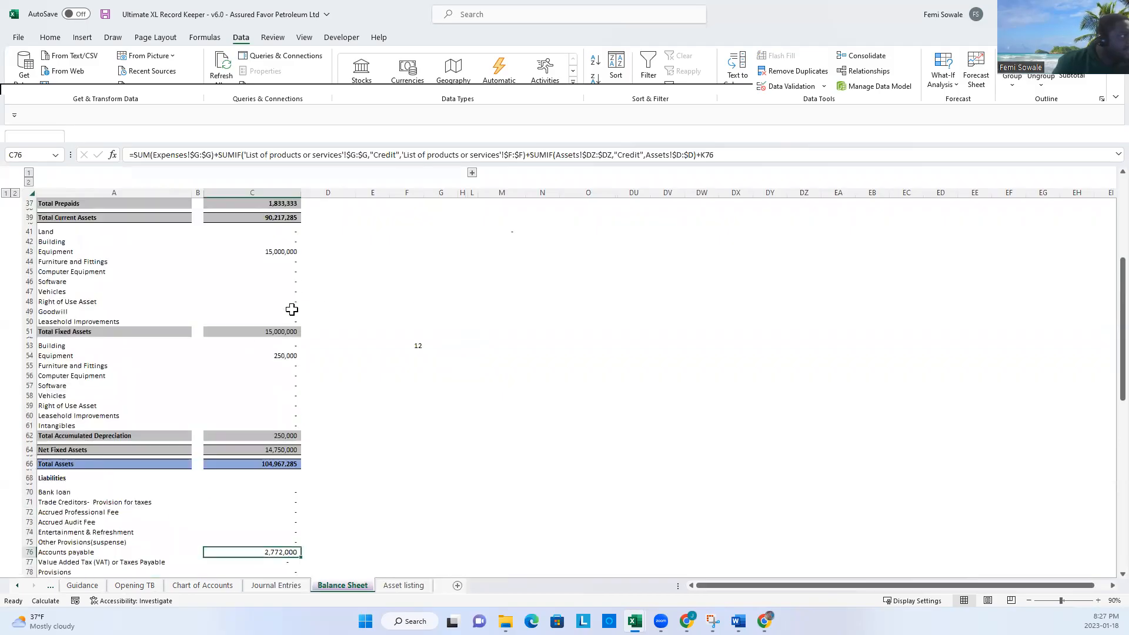
{"action": "left_click", "coordinate": [293, 355]}
{"action": "scroll", "coordinate": [306, 323], "scroll_direction": "up", "scroll_amount": 2}
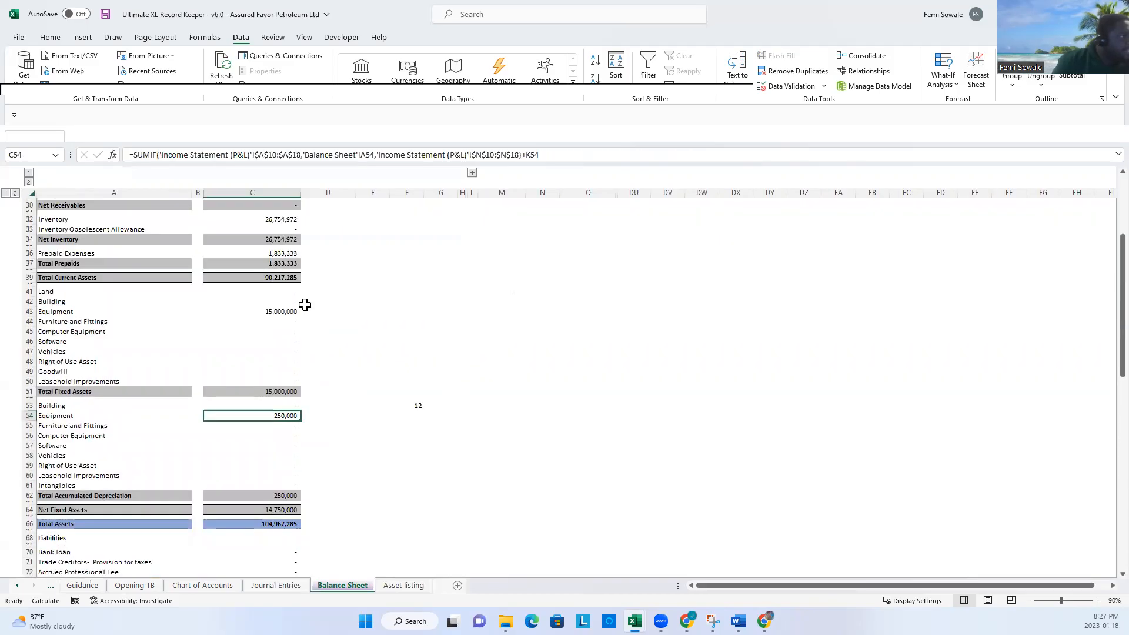
{"action": "left_click", "coordinate": [284, 313]}
{"action": "scroll", "coordinate": [331, 326], "scroll_direction": "up", "scroll_amount": 8}
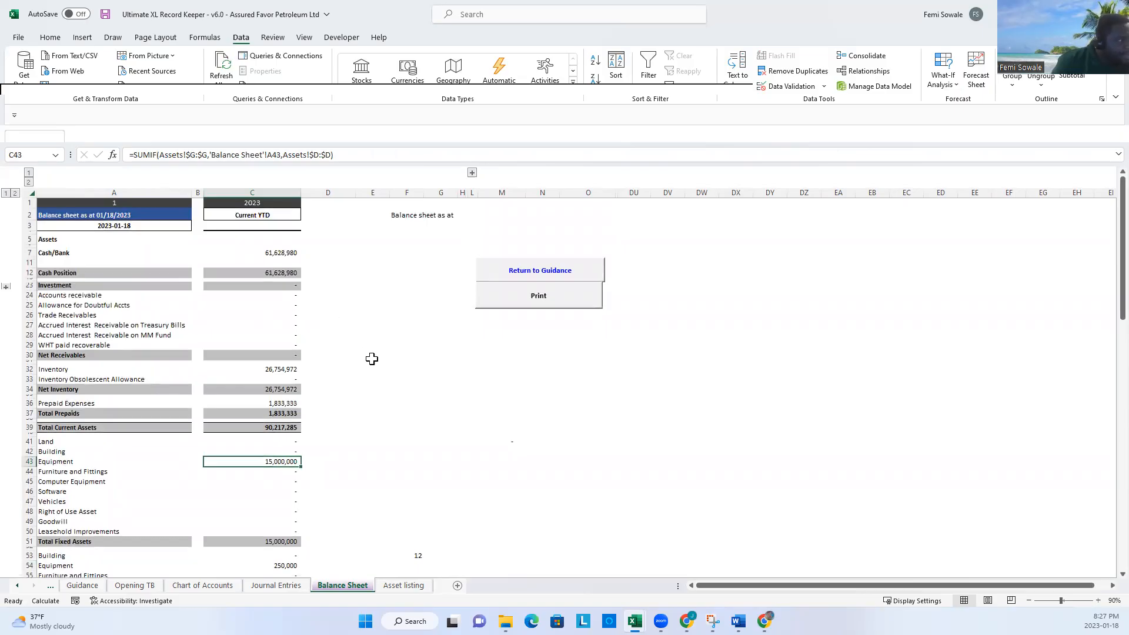
{"action": "left_click", "coordinate": [295, 372]}
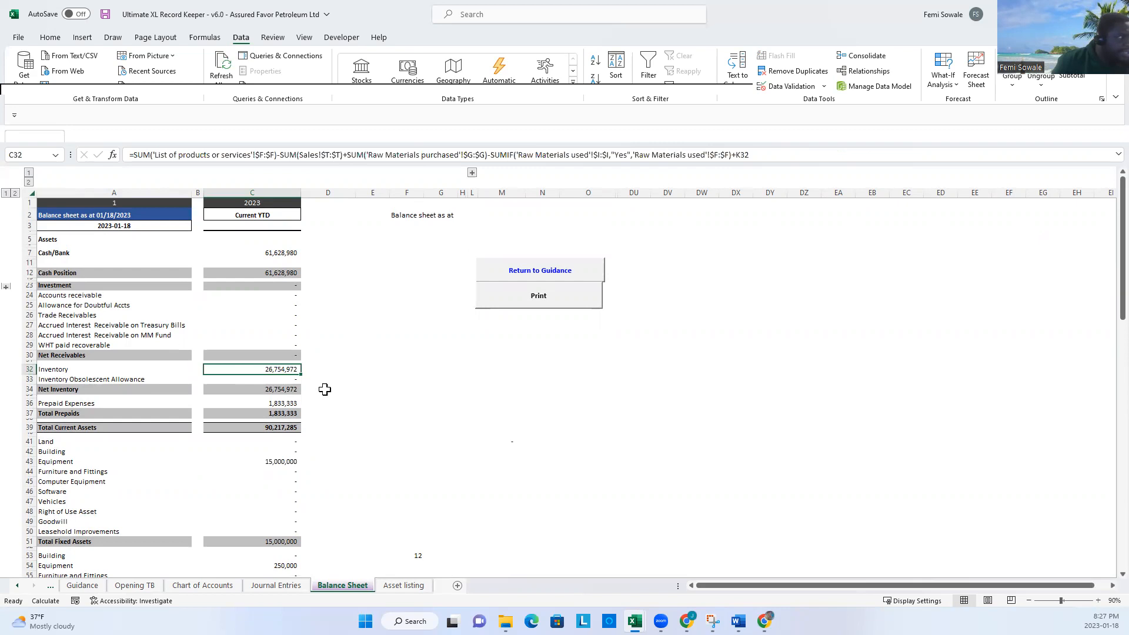
{"action": "left_click", "coordinate": [291, 402]}
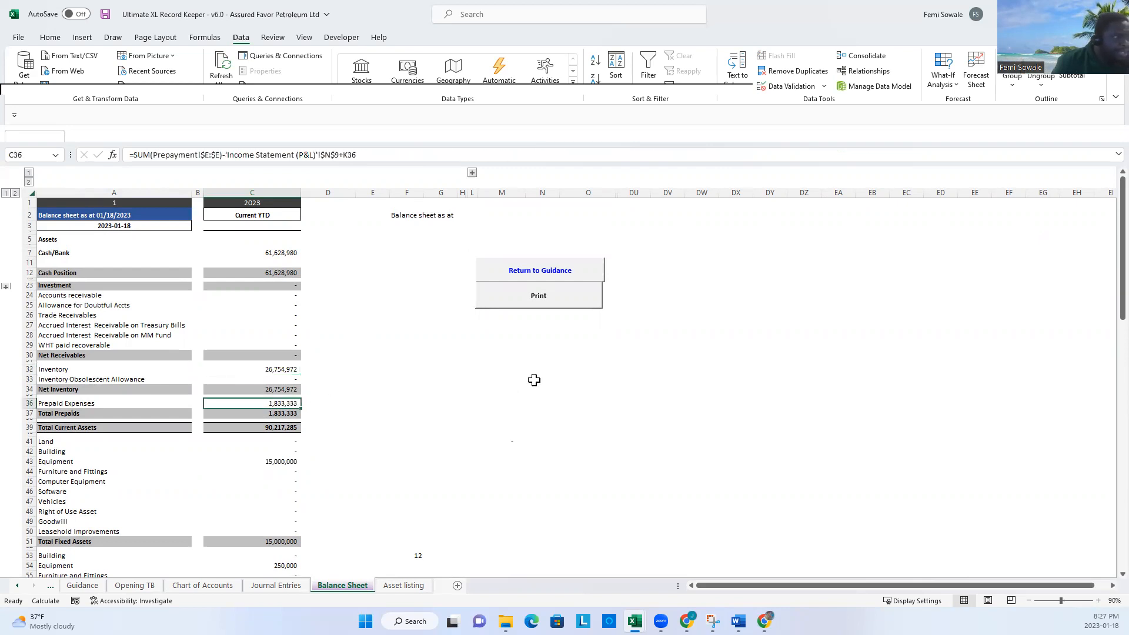
- Open the Loan Schedule through the Guidance sheet and enter a loan amount of 20,000,000
{"action": "left_click", "coordinate": [555, 278]}
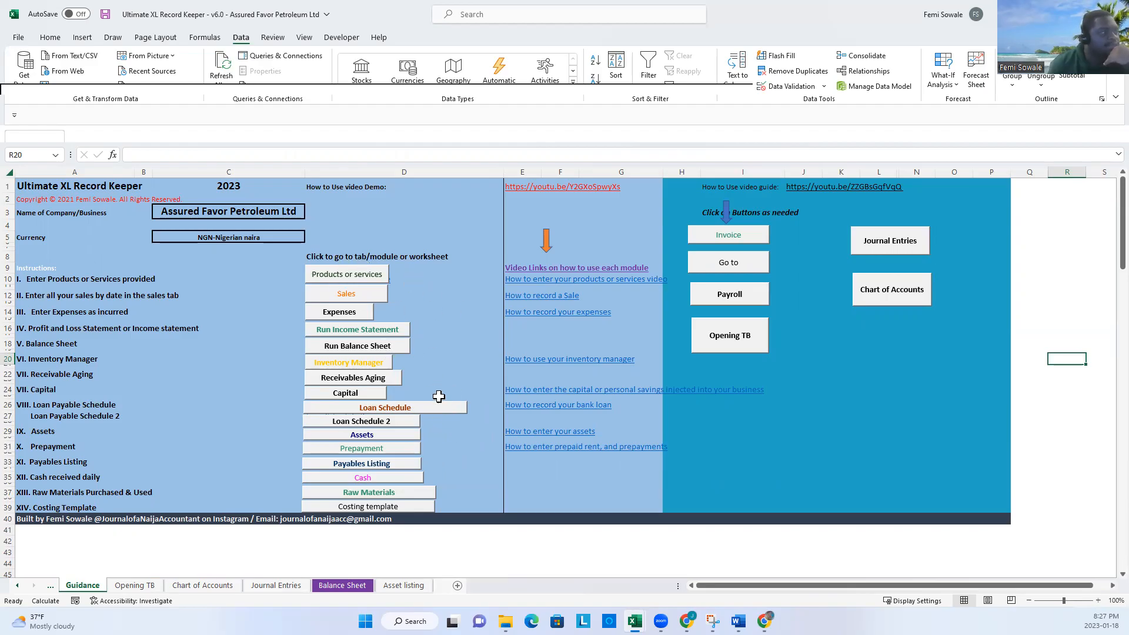
{"action": "scroll", "coordinate": [416, 409], "scroll_direction": "down", "scroll_amount": 2}
{"action": "left_click", "coordinate": [416, 408]}
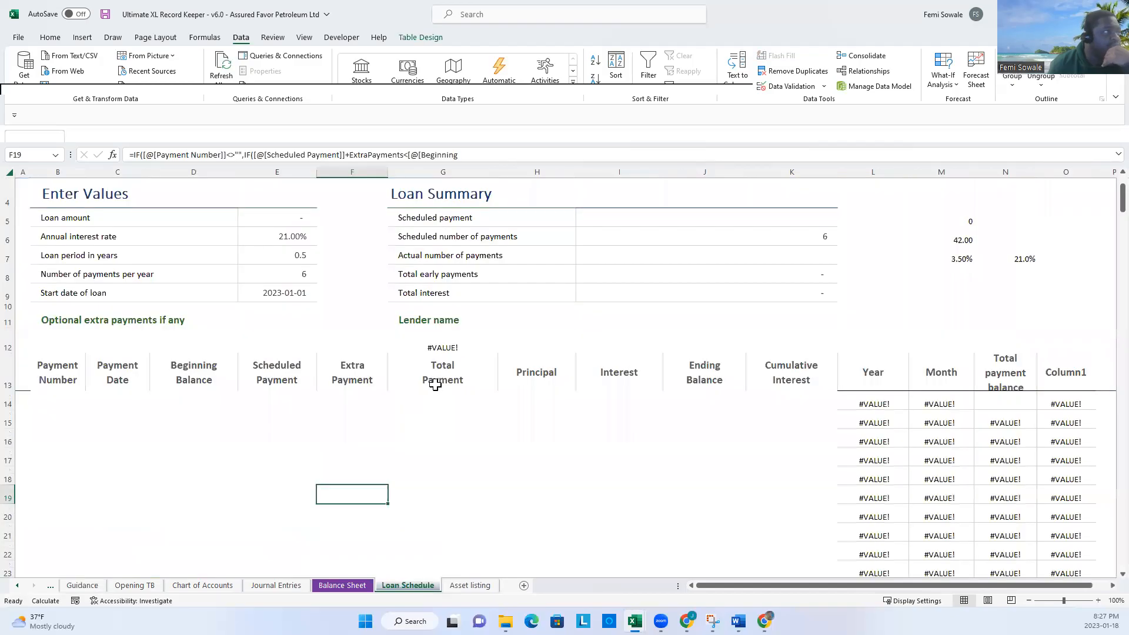
{"action": "left_click", "coordinate": [311, 222]}
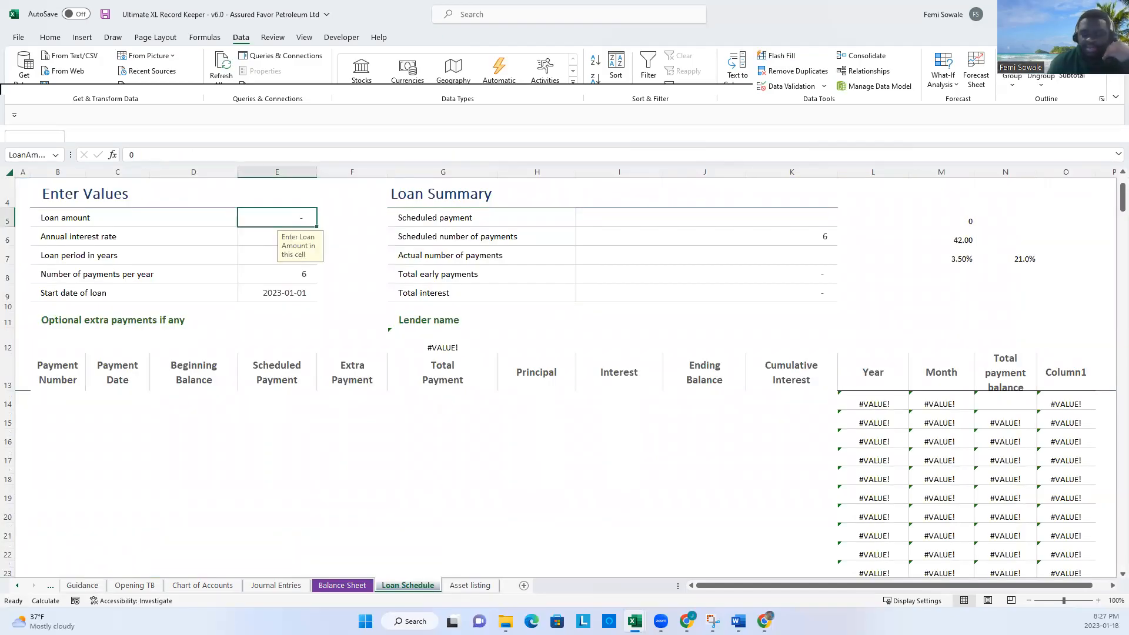
{"action": "type", "text": "20,0"}
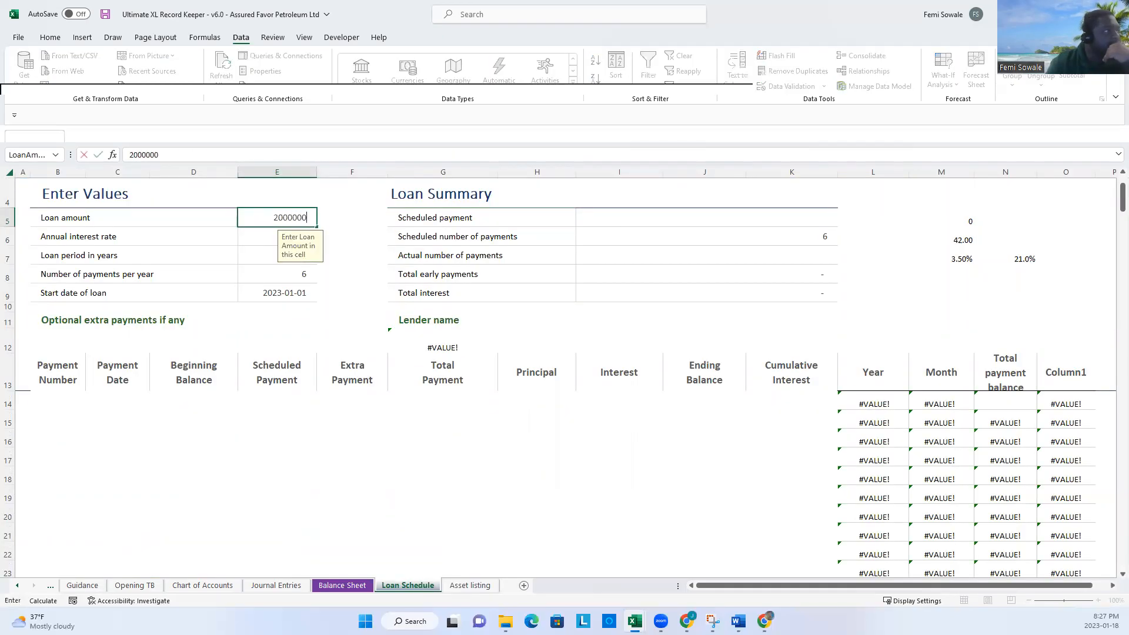
{"action": "type", "text": "00,000"}
{"action": "key", "text": "Return"}
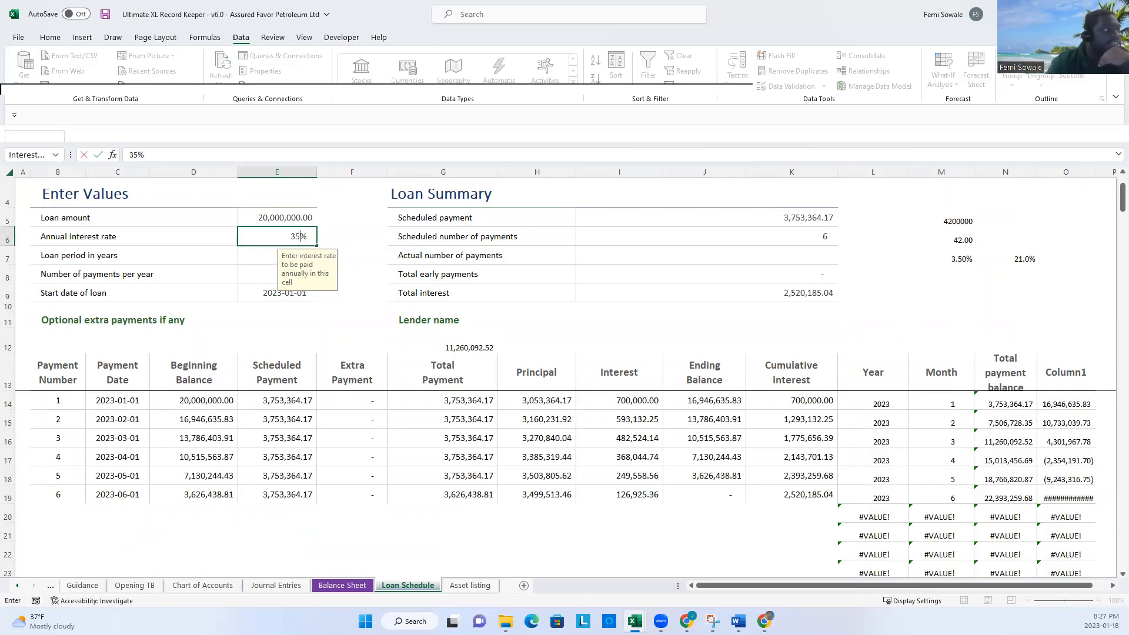
- Set the loan's annual interest rate to 35%, its period to 2 years and the number of payments per year to 12
{"action": "type", "text": "35"}
{"action": "key", "text": "Return"}
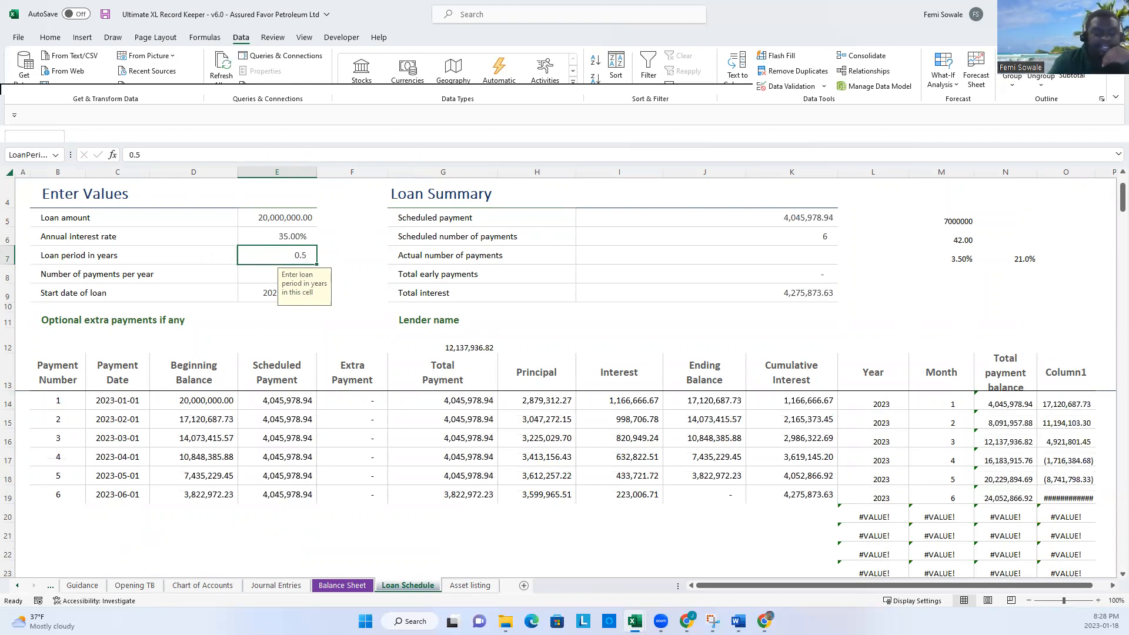
{"action": "key", "text": "BackSpace"}
{"action": "key", "text": "BackSpace"}
{"action": "key", "text": "BackSpace"}
{"action": "type", "text": "2"}
{"action": "key", "text": "Return"}
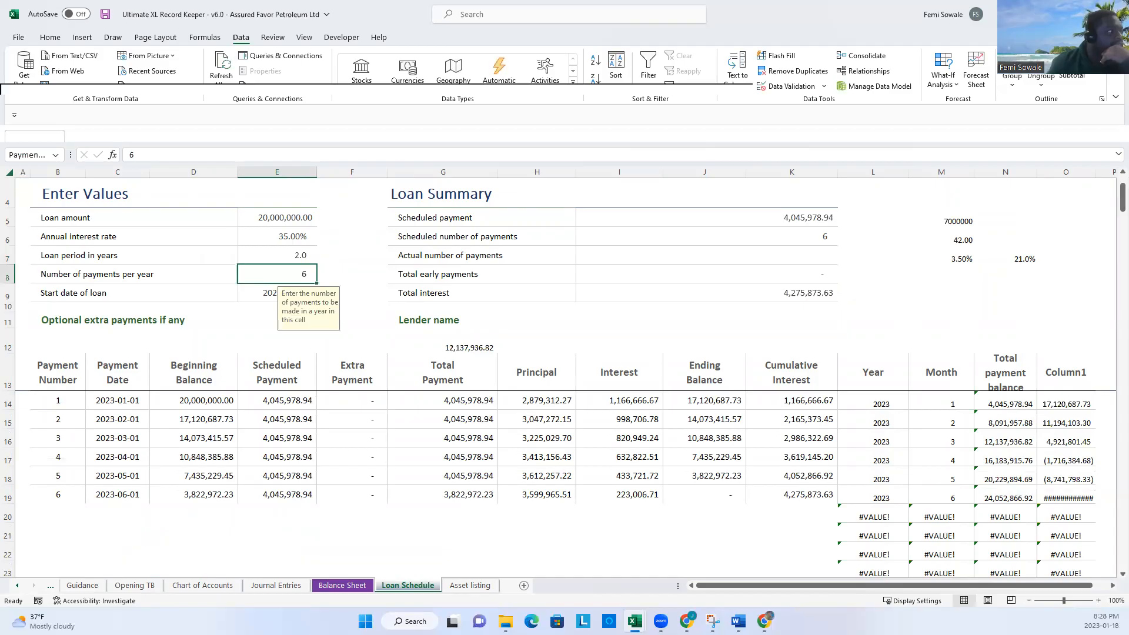
{"action": "type", "text": "12"}
{"action": "key", "text": "Return"}
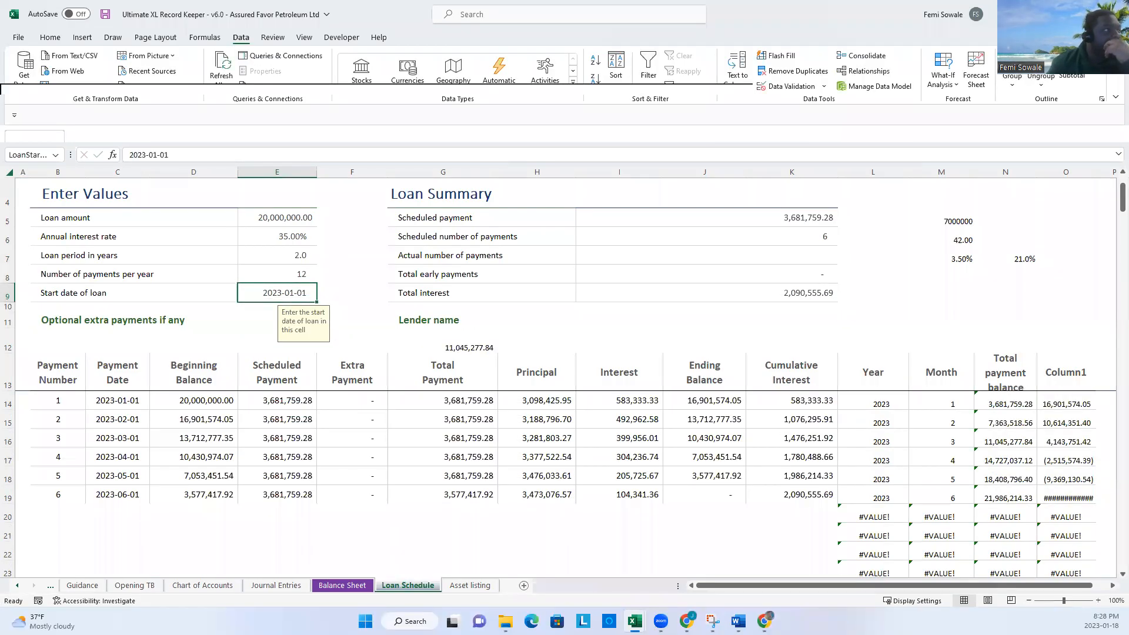
- Set the scheduled number of payments to 24 and look through the amortization table
{"action": "left_click", "coordinate": [818, 238]}
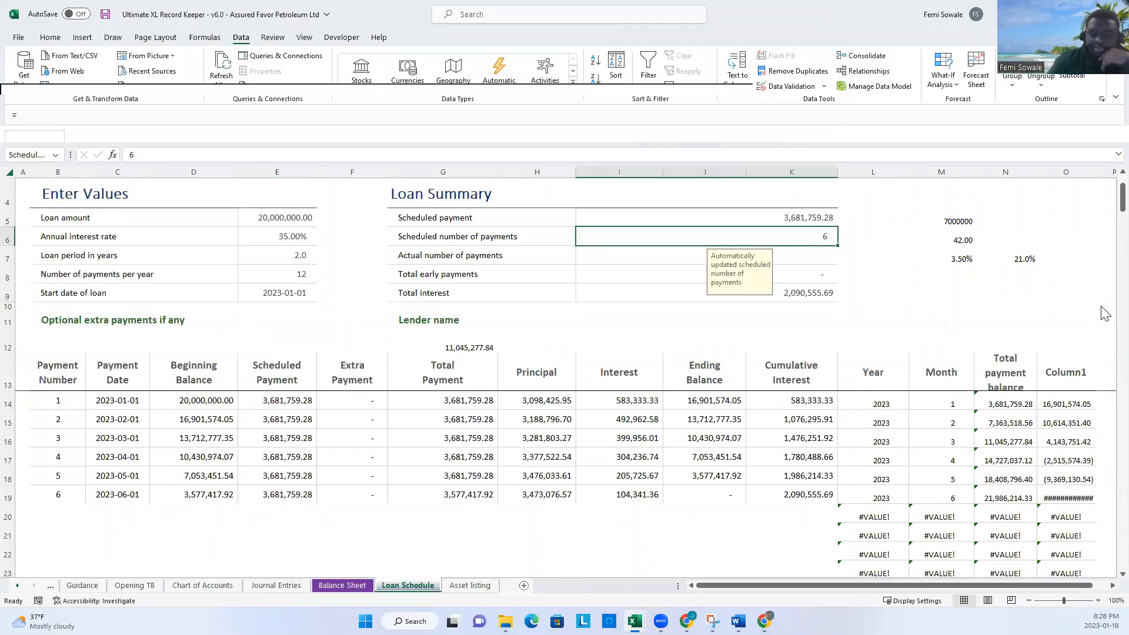
{"action": "type", "text": "24"}
{"action": "key", "text": "Return"}
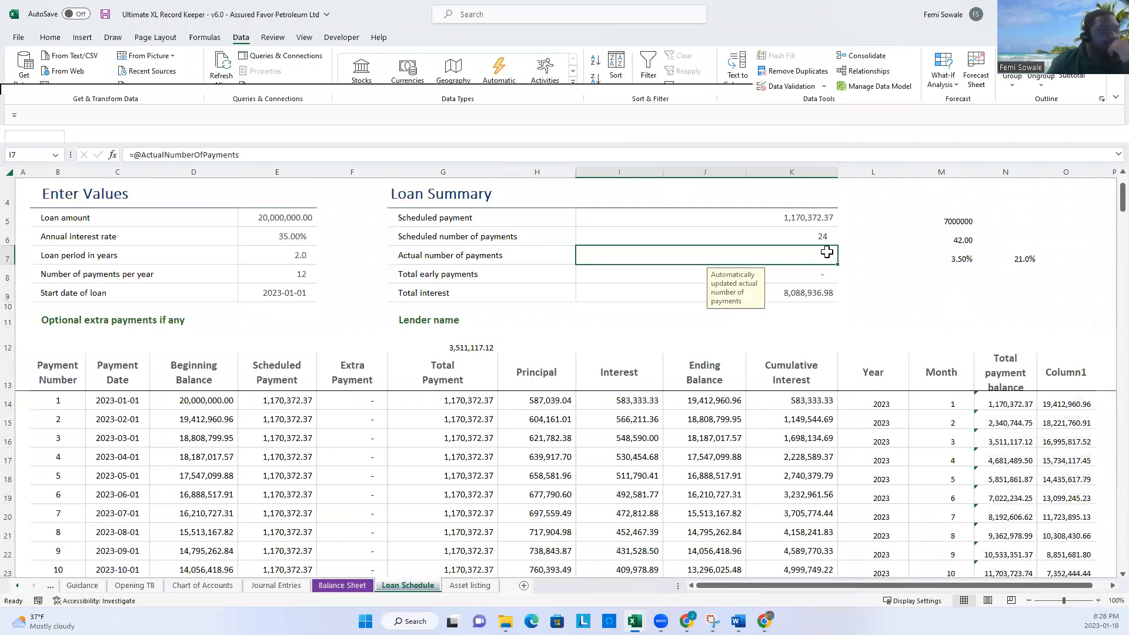
{"action": "scroll", "coordinate": [847, 249], "scroll_direction": "down", "scroll_amount": 3}
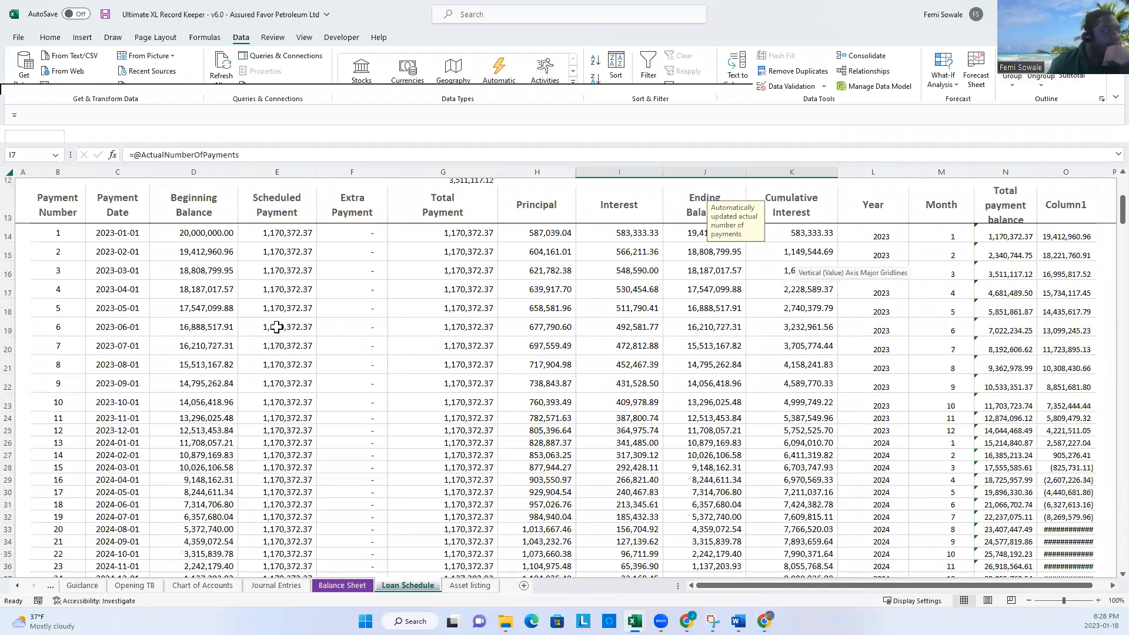
{"action": "scroll", "coordinate": [277, 327], "scroll_direction": "down", "scroll_amount": 1}
{"action": "scroll", "coordinate": [778, 376], "scroll_direction": "up", "scroll_amount": 5}
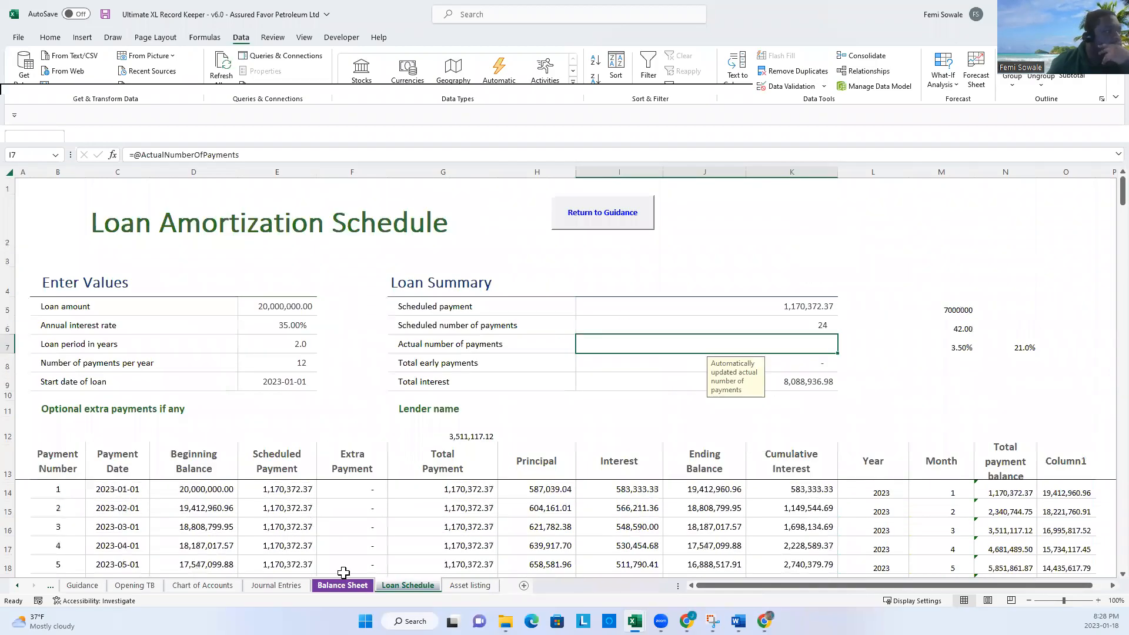
- Rerun the income statement through the Guidance sheet, review the January and year-to-date figures including interest expense, and return to Guidance
{"action": "left_click", "coordinate": [627, 218]}
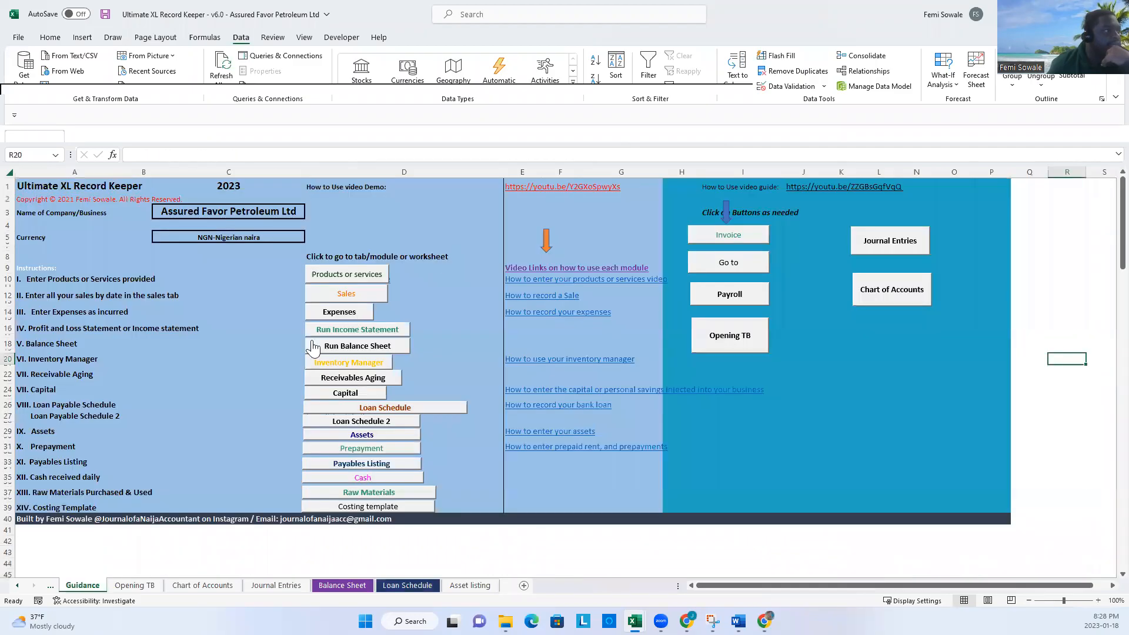
{"action": "left_click", "coordinate": [365, 329]}
{"action": "left_click_drag", "start_coordinate": [929, 590], "coordinate": [804, 590]}
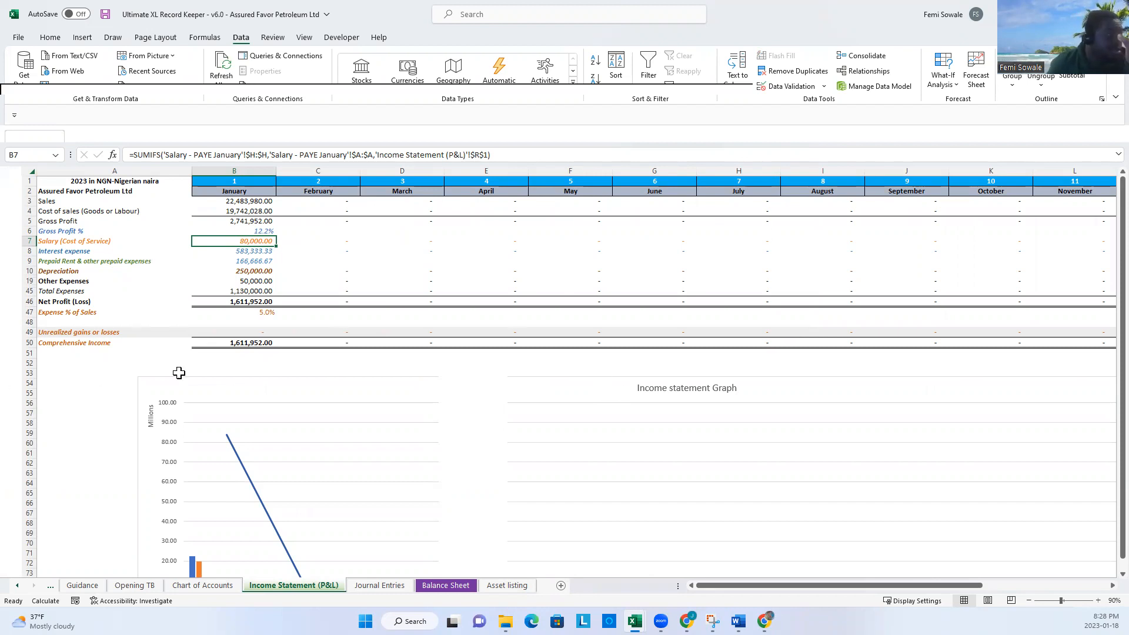
{"action": "scroll", "coordinate": [758, 518], "scroll_direction": "down", "scroll_amount": 1}
{"action": "left_click_drag", "start_coordinate": [886, 585], "coordinate": [1103, 609]}
{"action": "scroll", "coordinate": [830, 195], "scroll_direction": "up", "scroll_amount": 1}
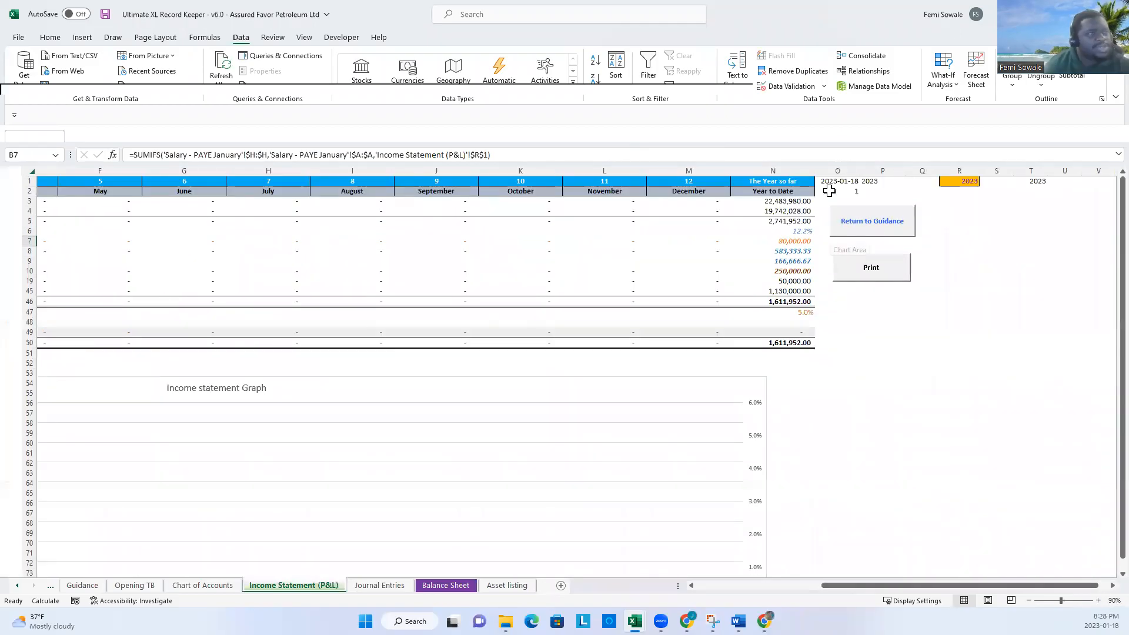
{"action": "left_click", "coordinate": [882, 225]}
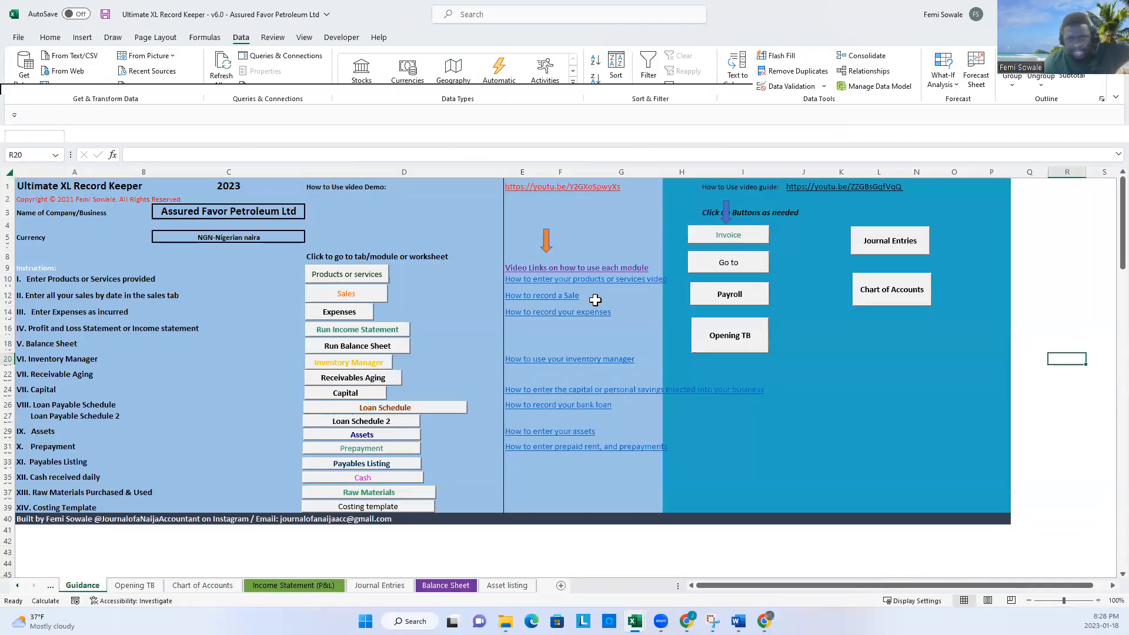